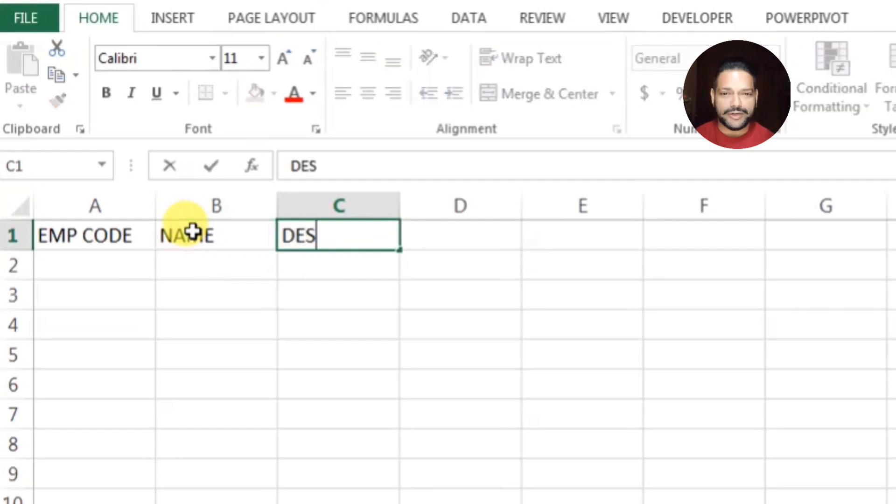
Enter the headers DESIGNATION, BASIC SALARY, BANK A/C and TOTAL in C1:F1
type("NATION")
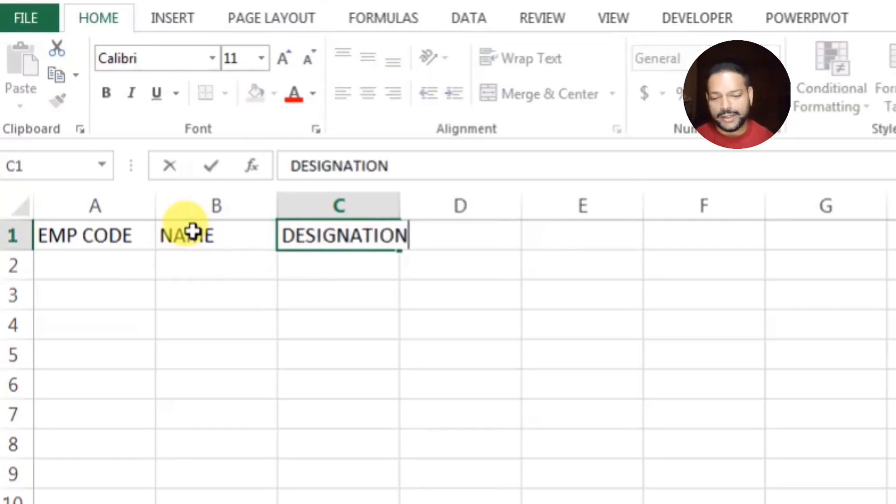
key("Tab")
type("BASIC SA")
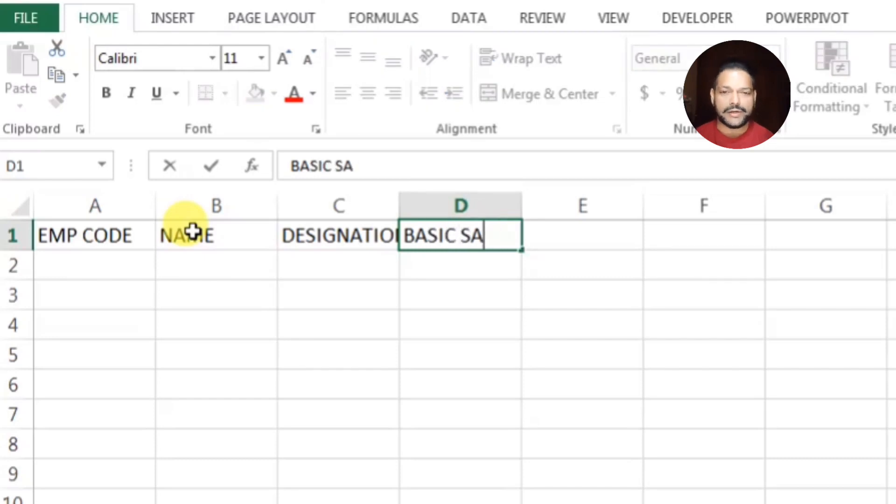
type("LARY")
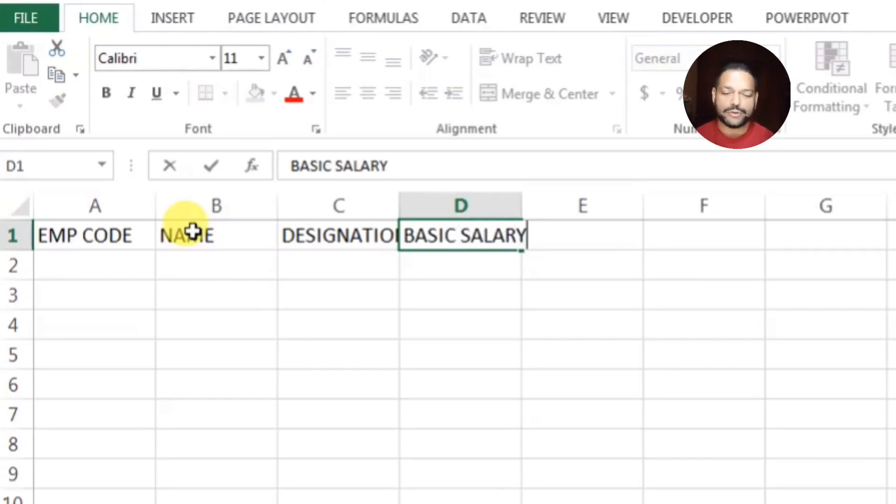
key("Tab")
type("BA")
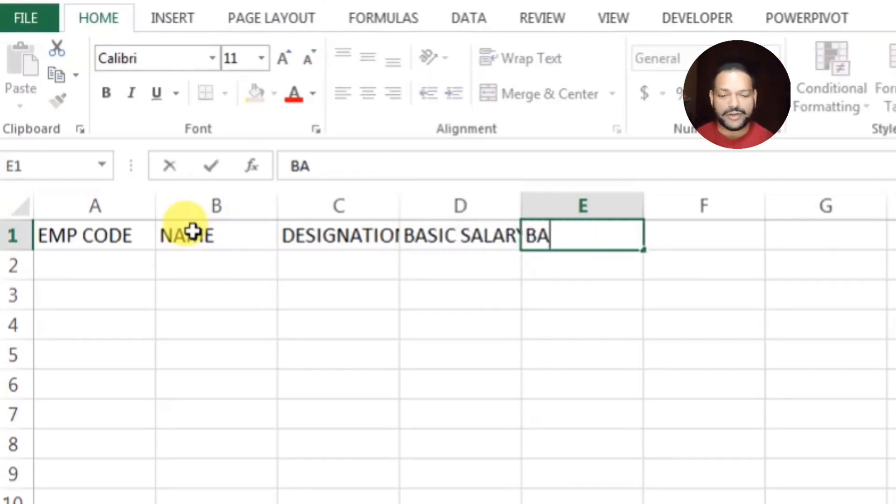
type("NK A/C")
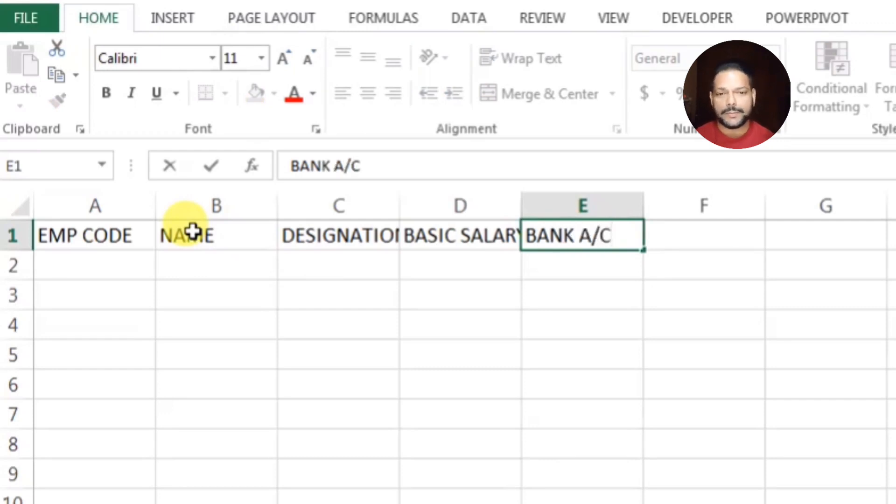
key("Tab")
type("TOTAL")
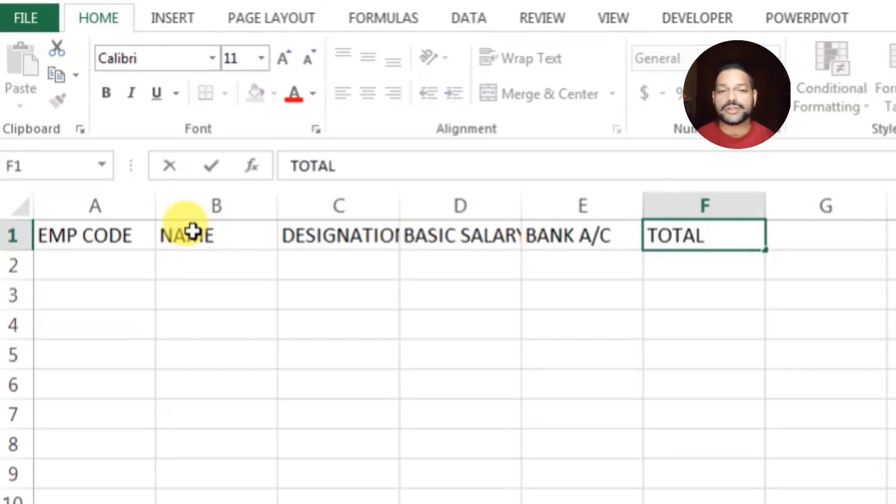
key("Tab")
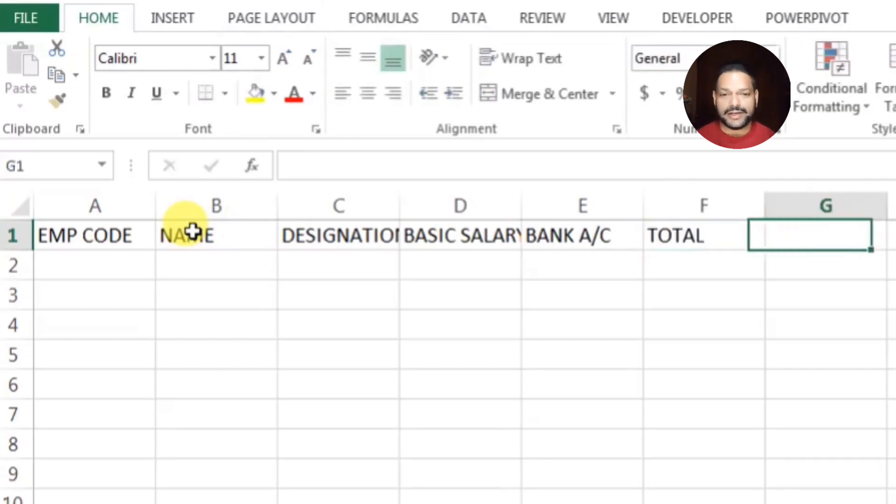
Add the headers MONTH'S SALARY in G1 and OVERTIME in H1
type("MONTH")
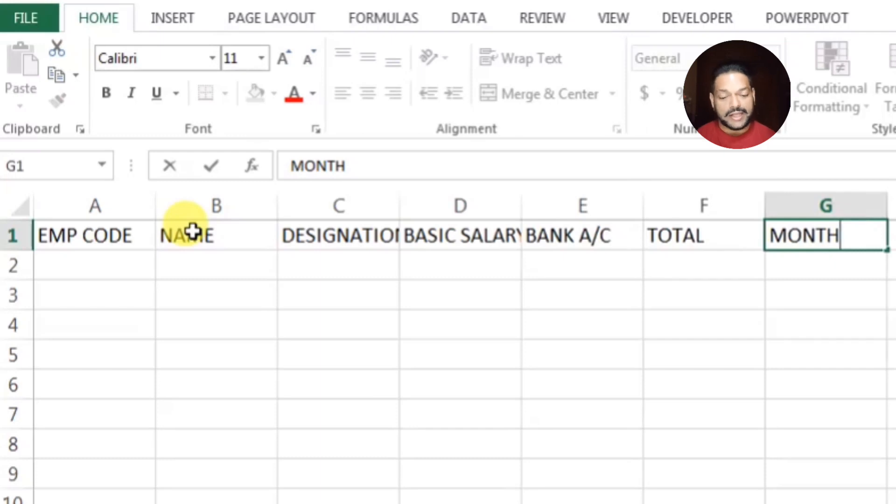
type(";")
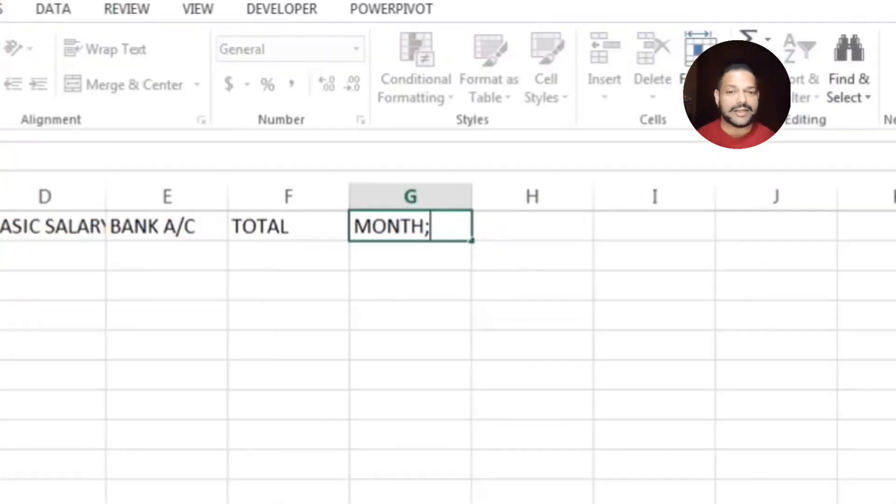
key("BackSpace")
type("'S S")
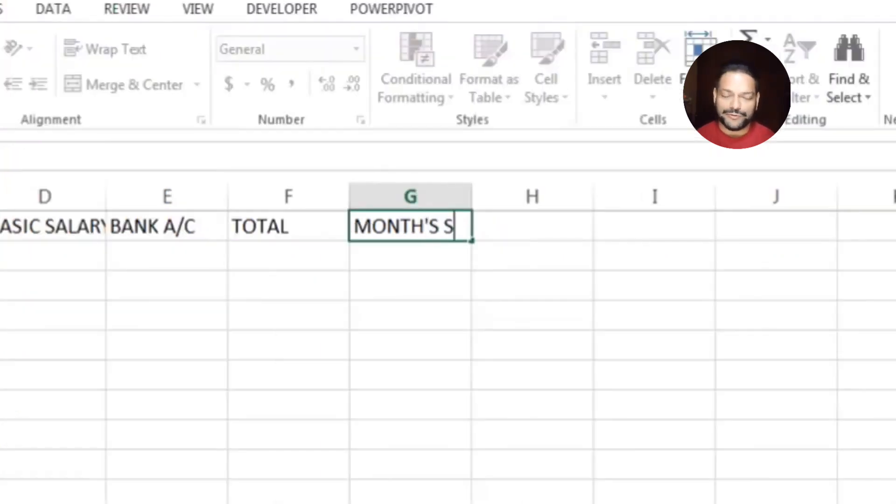
type("ALARY")
key("Tab")
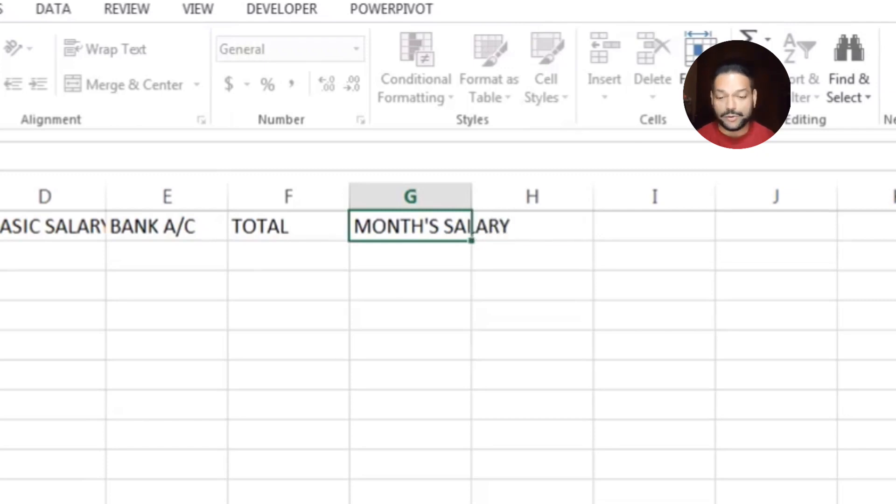
type("OVERTIME")
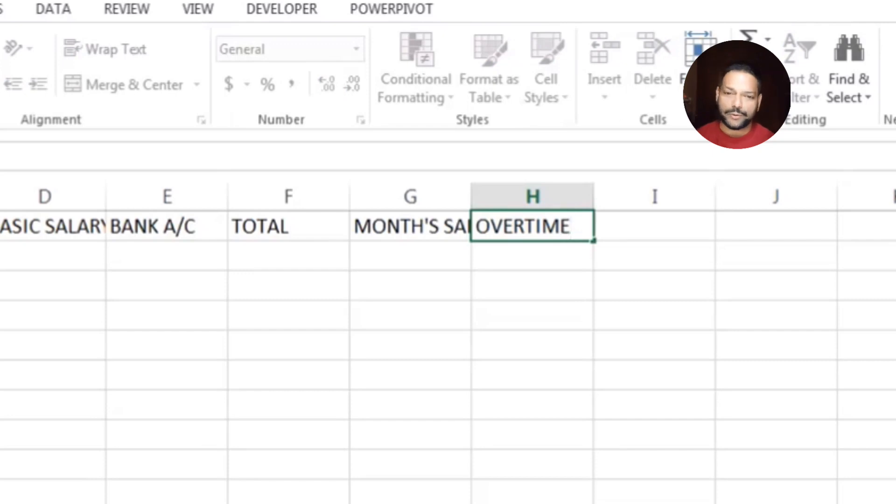
key("Tab")
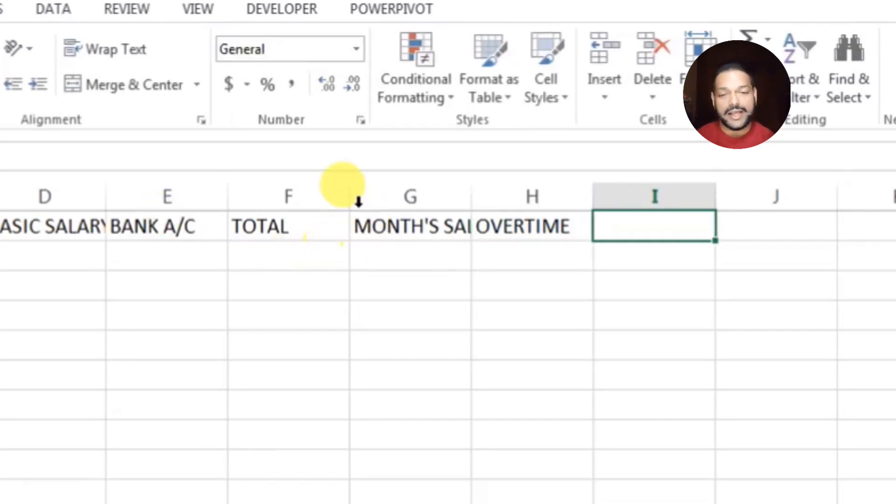
Resize columns F, D, C and G to fit TOTAL, BASIC SALARY, DESIGNATION and MONTH'S SALARY
left_click_drag(349, 196, 304, 203)
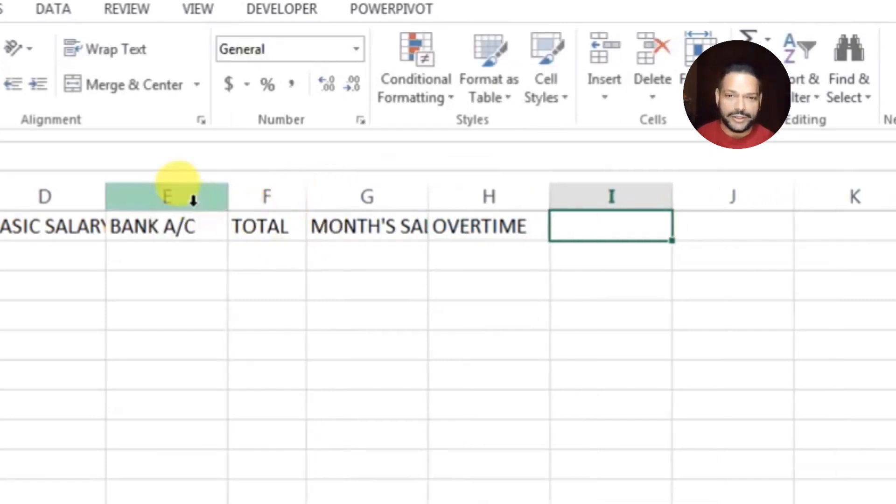
left_click_drag(107, 195, 124, 200)
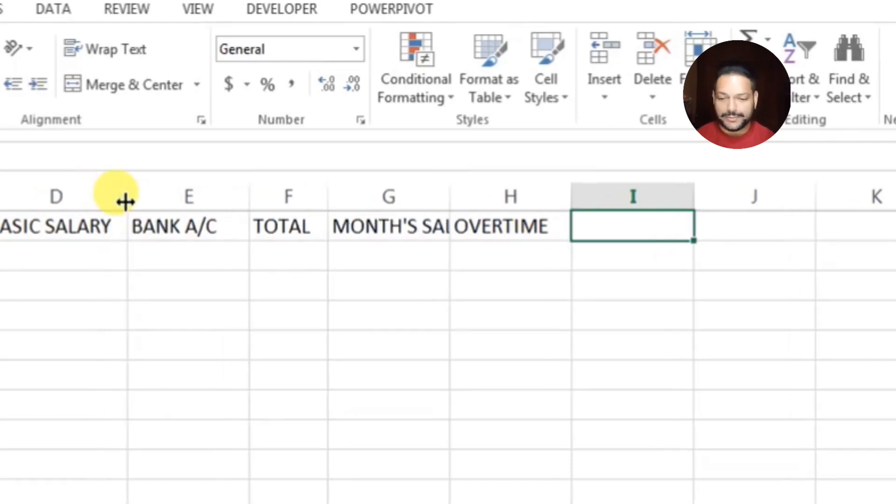
left_click_drag(1, 198, 8, 198)
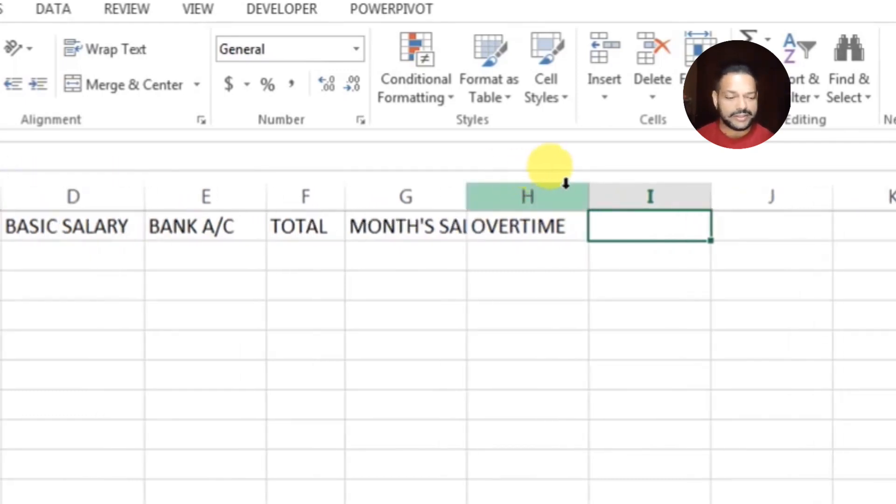
left_click_drag(466, 201, 514, 203)
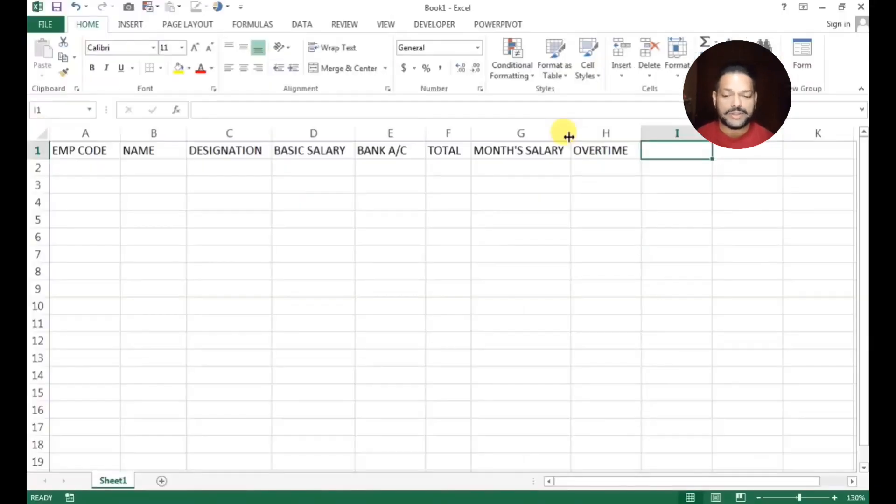
Change the H1 header from OVERTIME to OVERTIME IN HRS
left_click(636, 149)
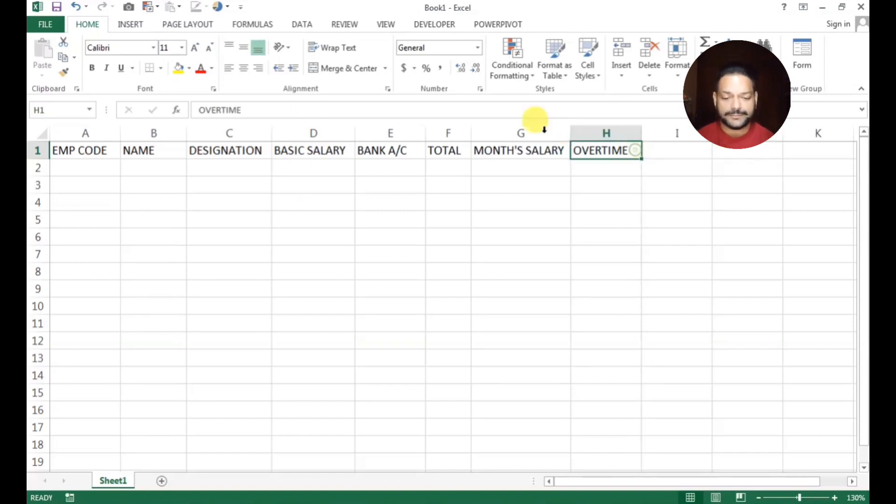
left_click(296, 109)
type("IN O")
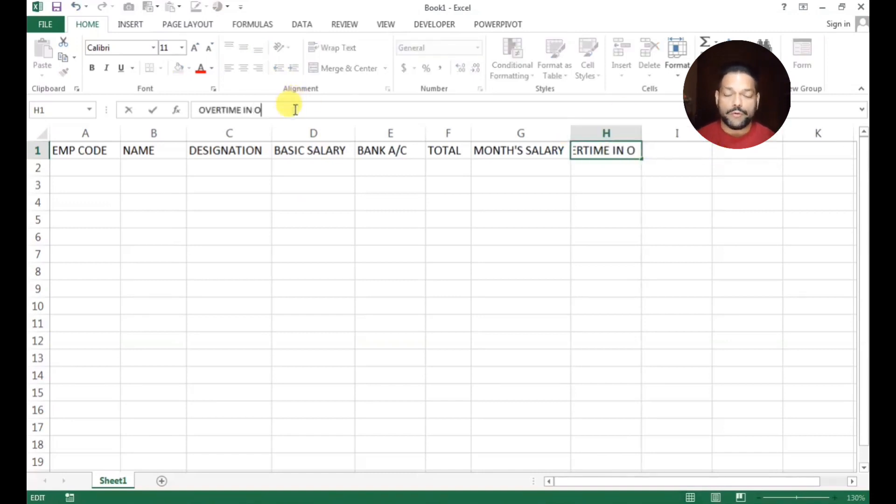
key("BackSpace")
type("H")
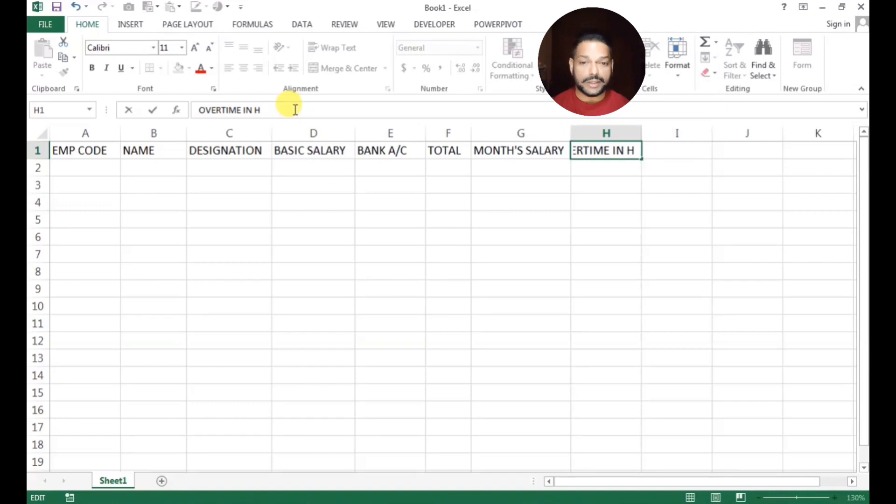
type("RS")
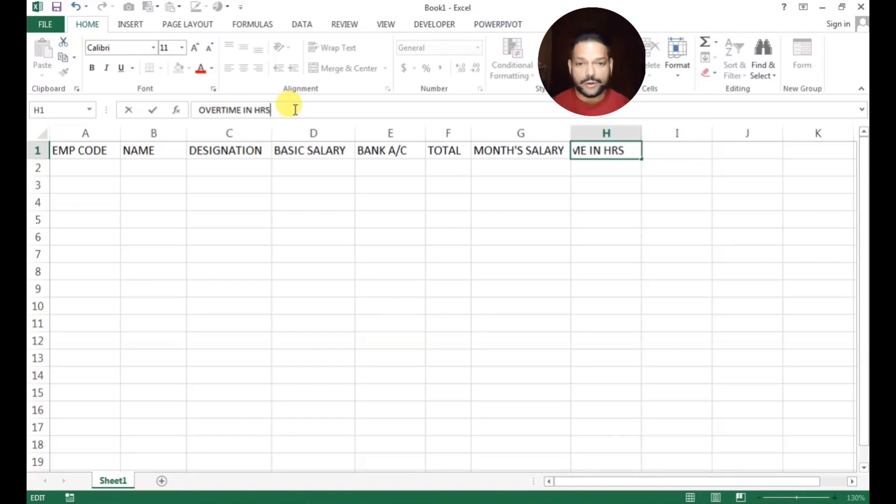
left_click(677, 157)
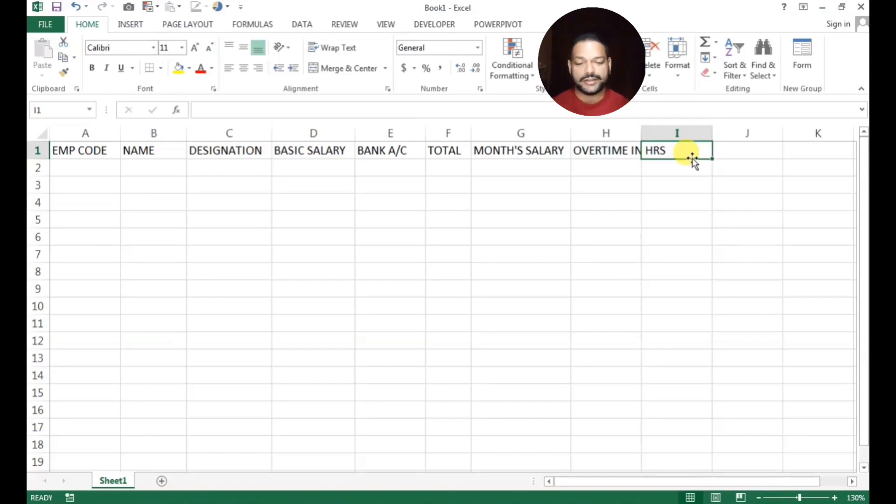
Add OVERTIME SALARY in I1 and enter CONVEYANCE in J1
type("OVERETIME")
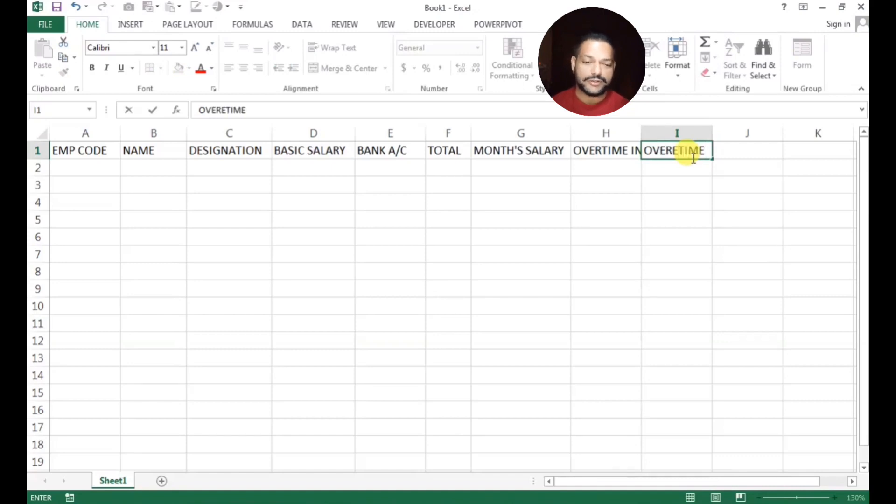
key("BackSpace")
key("BackSpace")
key("BackSpace")
key("BackSpace")
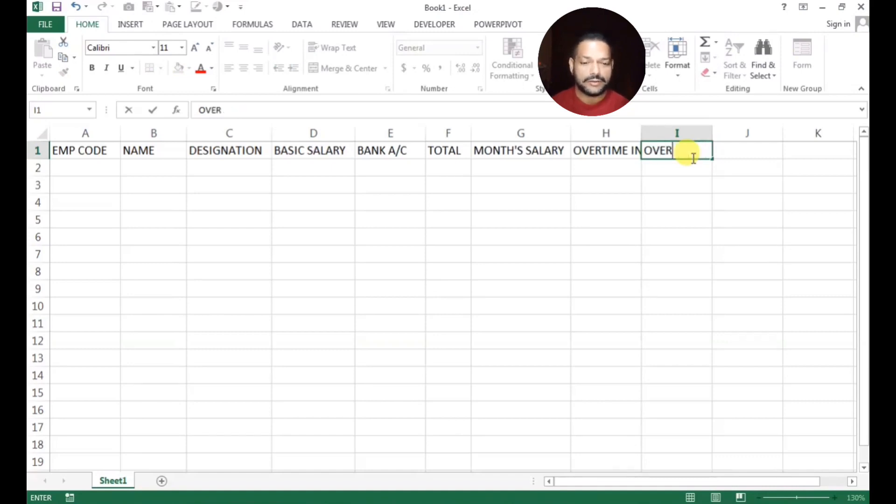
type("TIME SALARY")
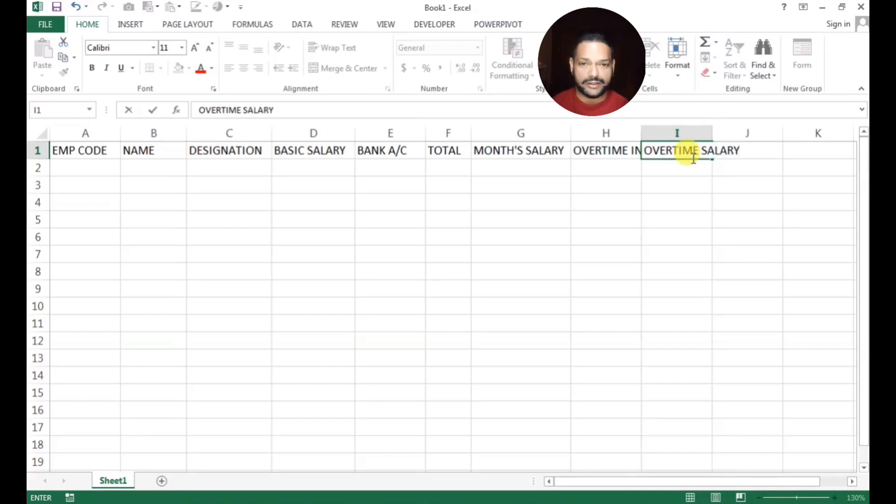
left_click(740, 236)
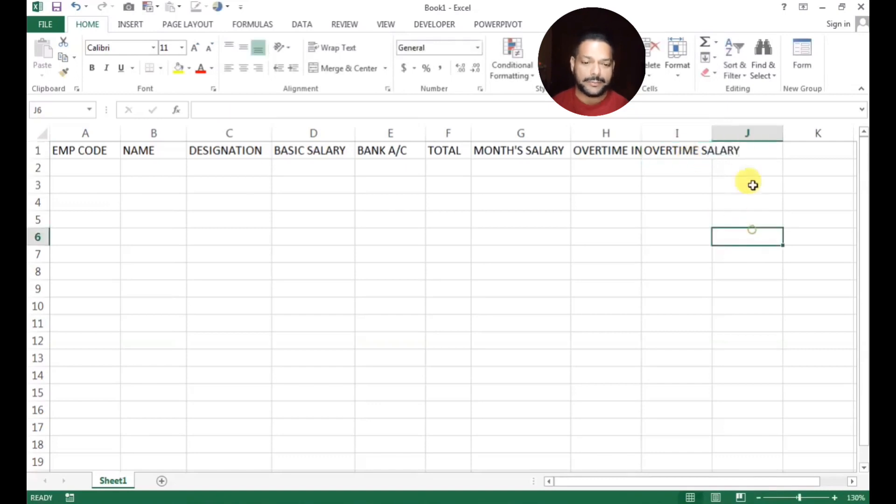
left_click(766, 153)
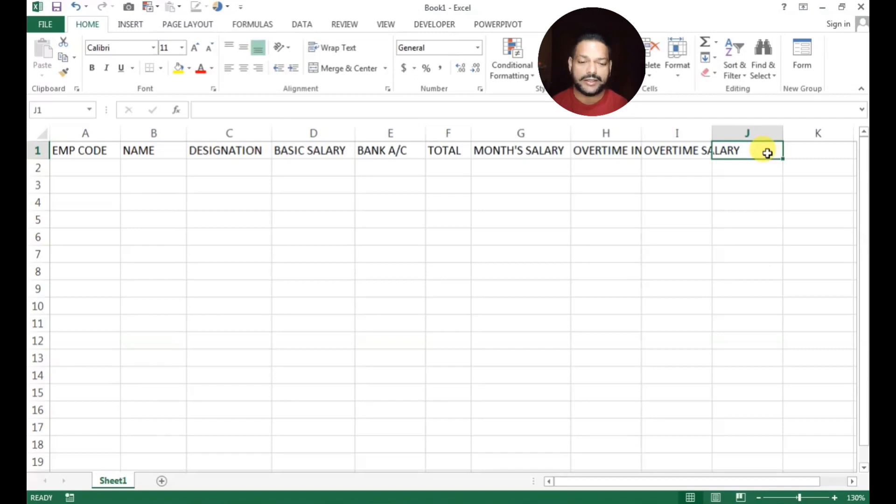
type("CO")
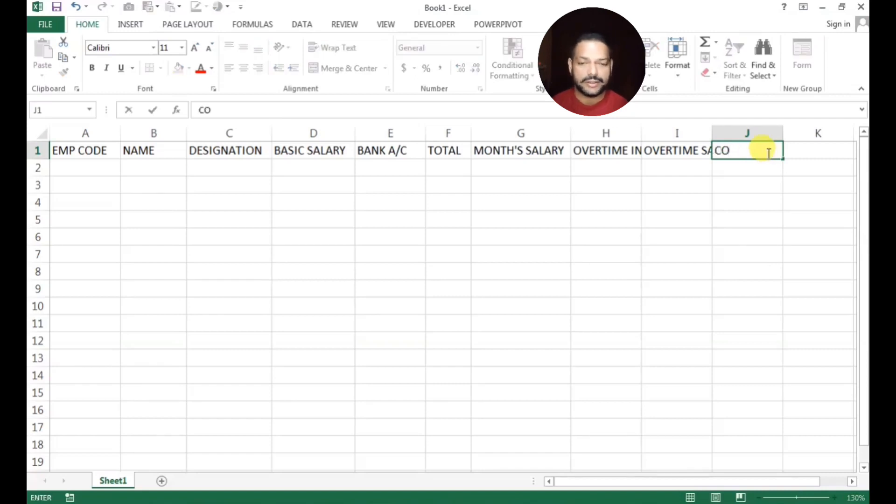
type("NVEY")
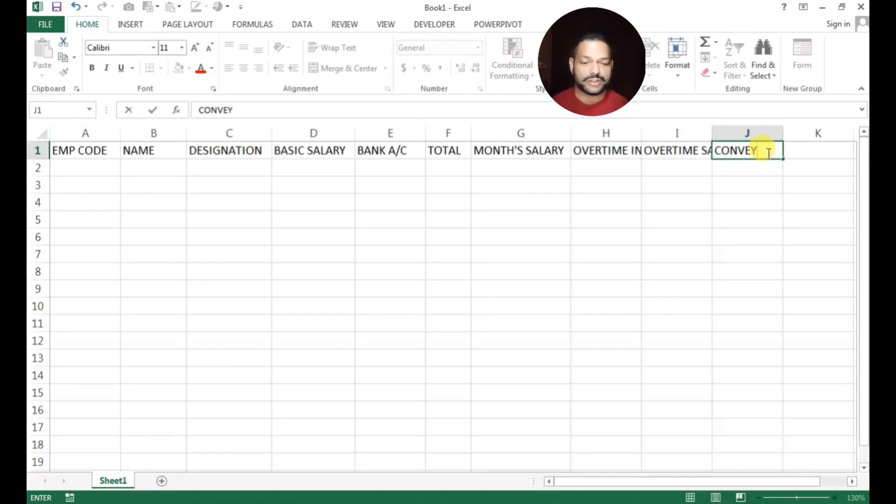
type("ANCE")
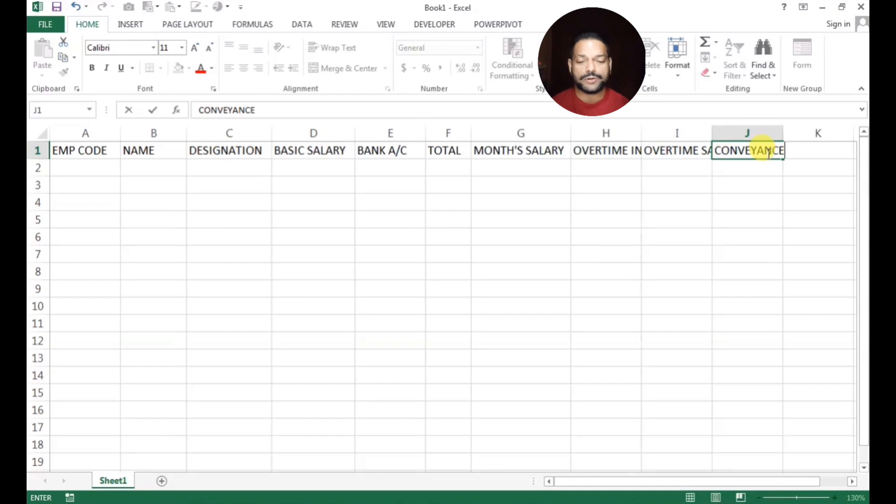
Confirm CONVEYANCE, then enter H.R.A, GROSS SALARY, P.F, E.S.I and NET SALARY across K1:O1
key("Tab")
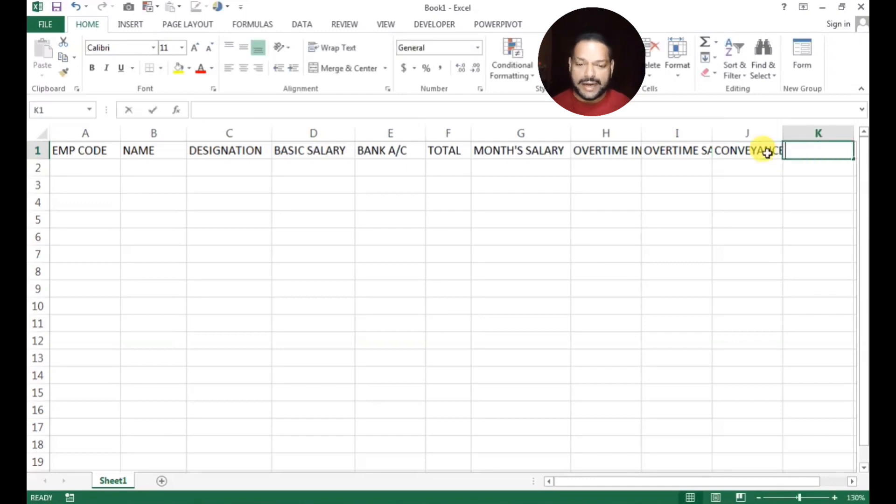
type("H.R.")
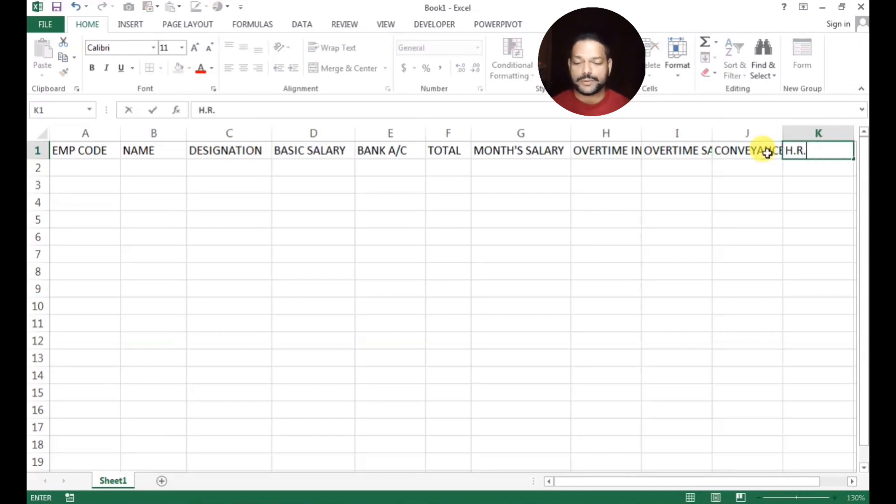
type("A")
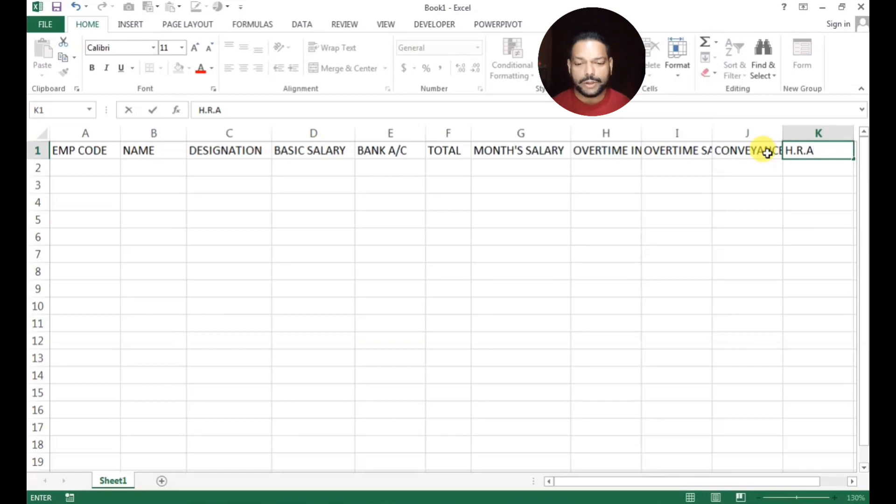
key("Tab")
type("GRO")
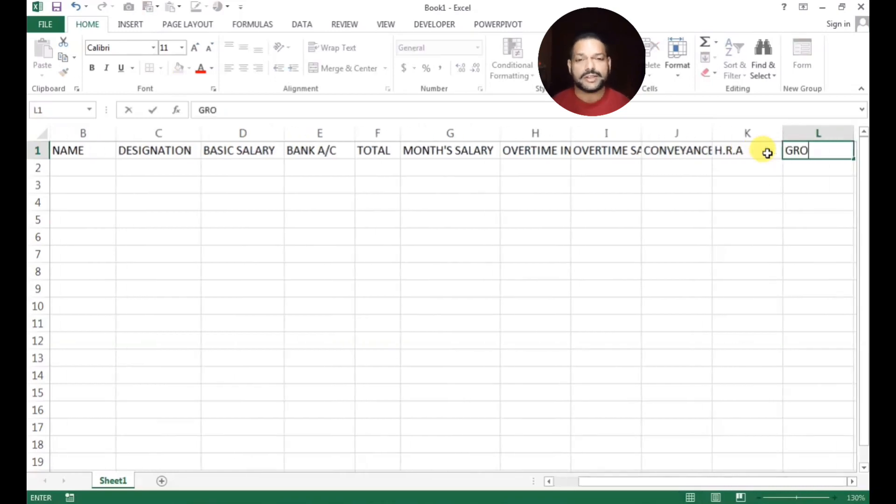
type("SS SALARY")
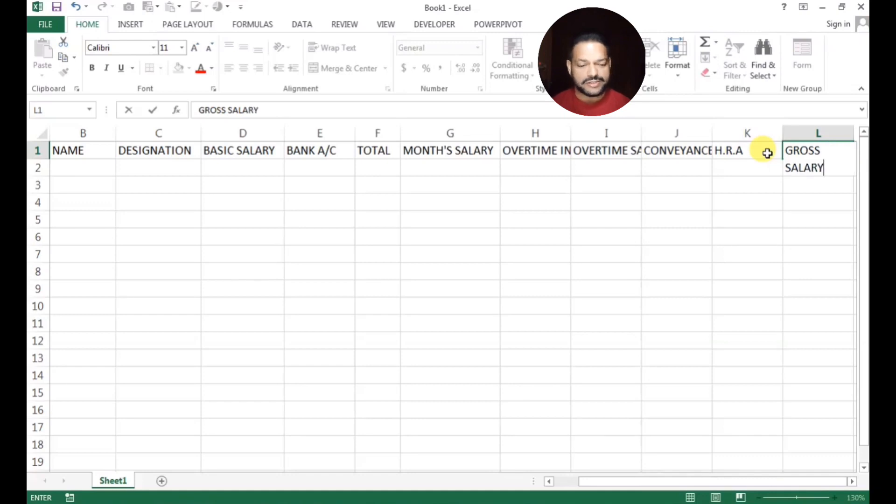
key("Tab")
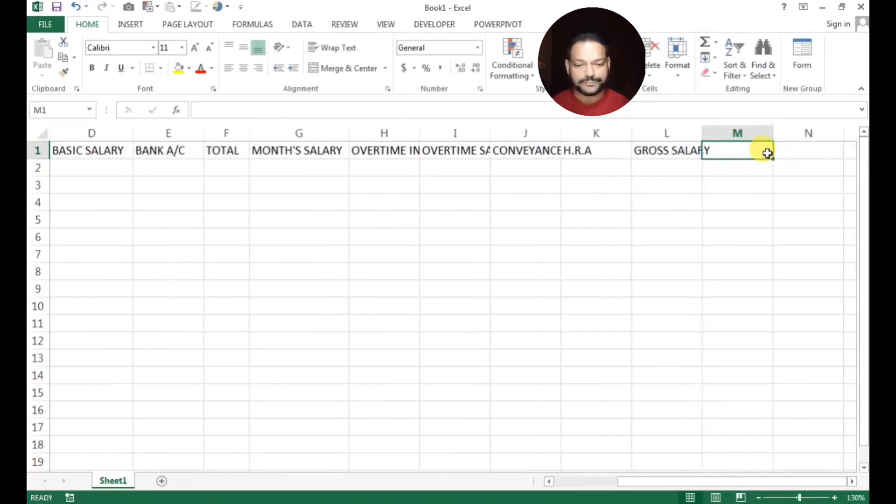
type("P.F")
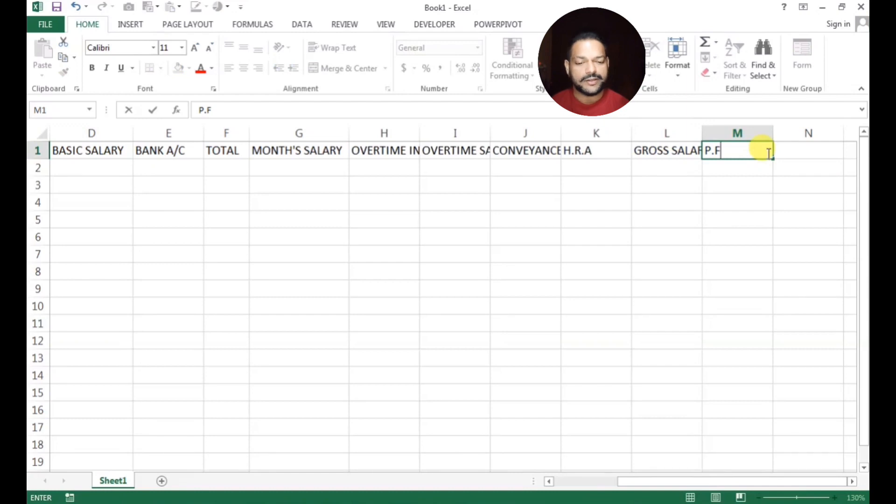
key("Tab")
type("E")
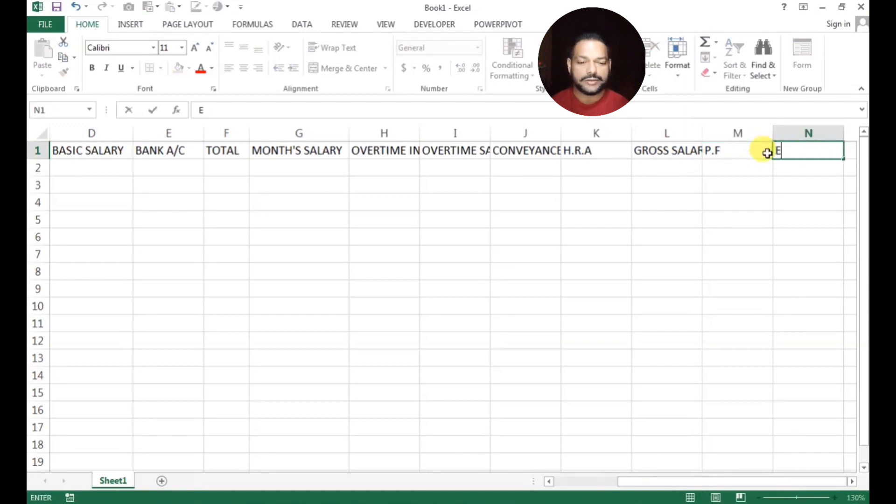
type(".S.I")
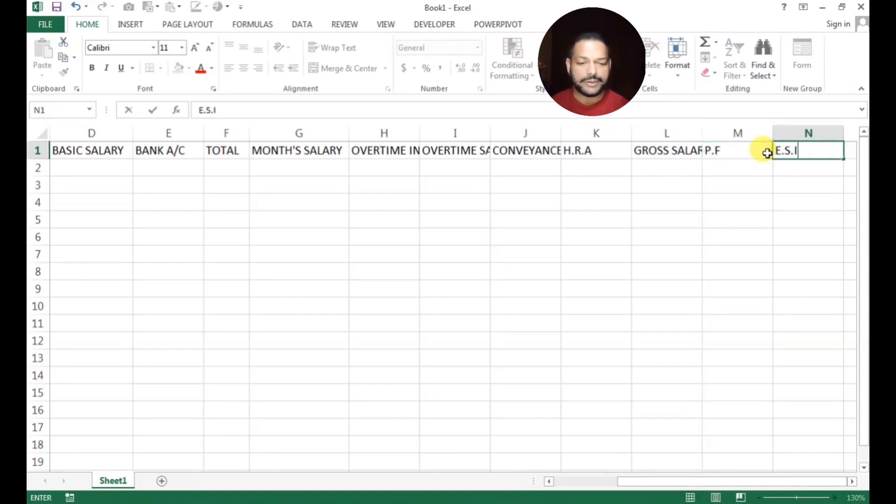
key("Tab")
type("NET ")
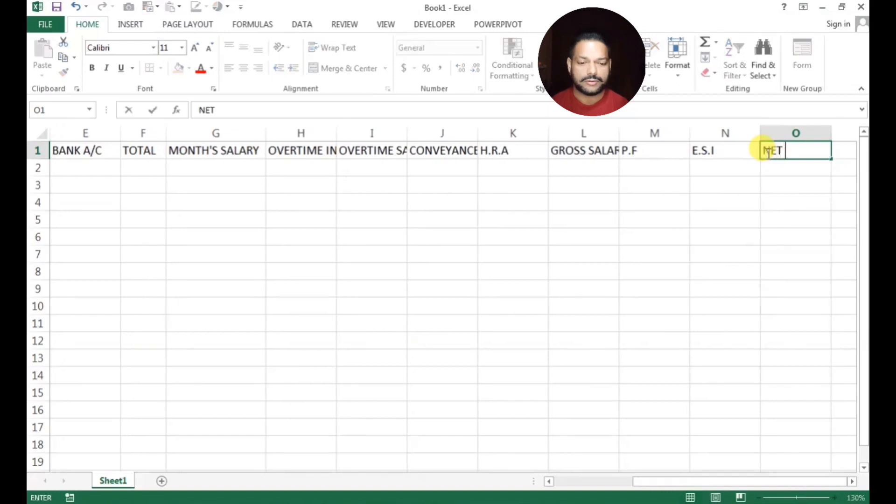
type("SALARY")
left_click(747, 270)
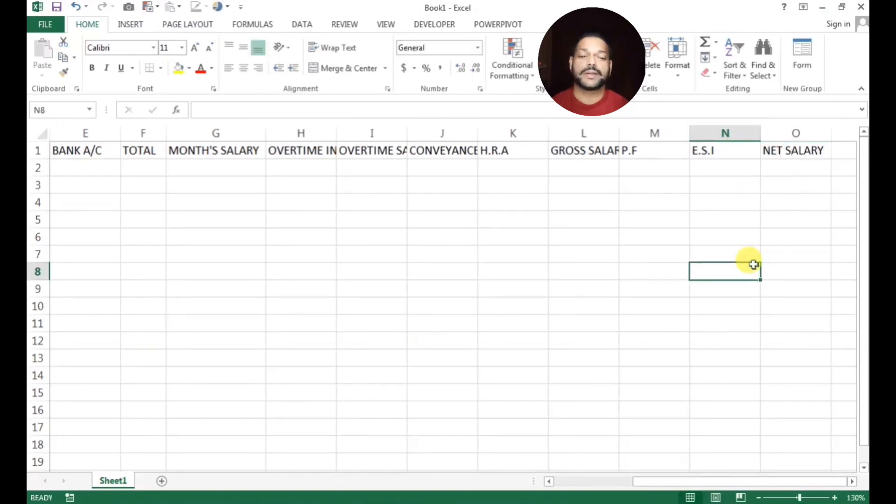
Narrow column N and widen columns I and H to fit OVERTIME SALARY and OVERTIME IN HRS
left_click_drag(760, 133, 663, 132)
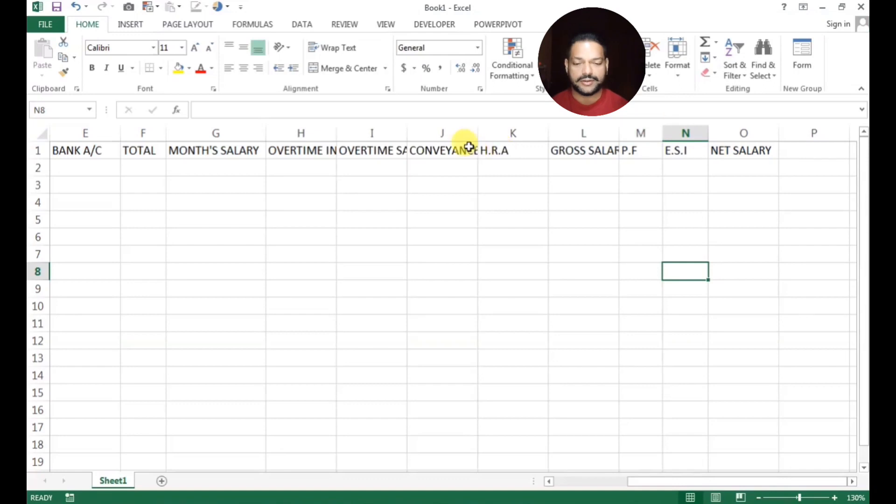
left_click_drag(406, 133, 436, 135)
left_click_drag(336, 136, 365, 136)
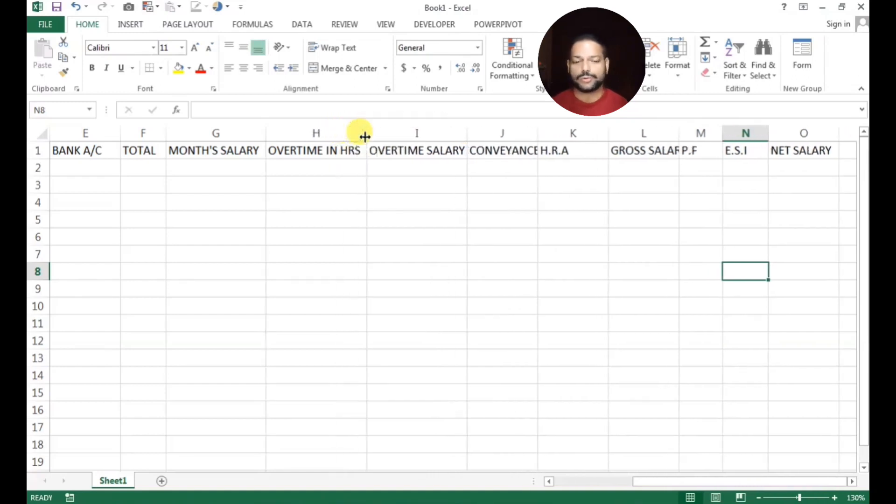
left_click(350, 299)
scroll(351, 299, "down", 1)
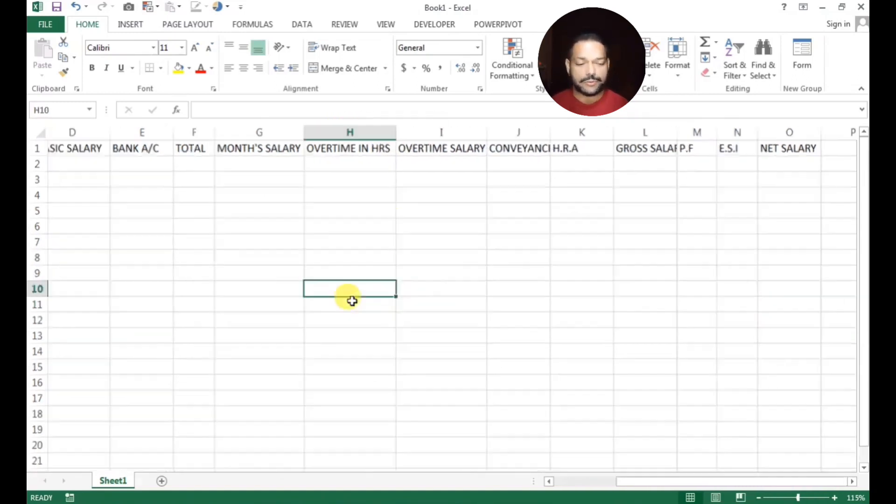
scroll(352, 301, "down", 2)
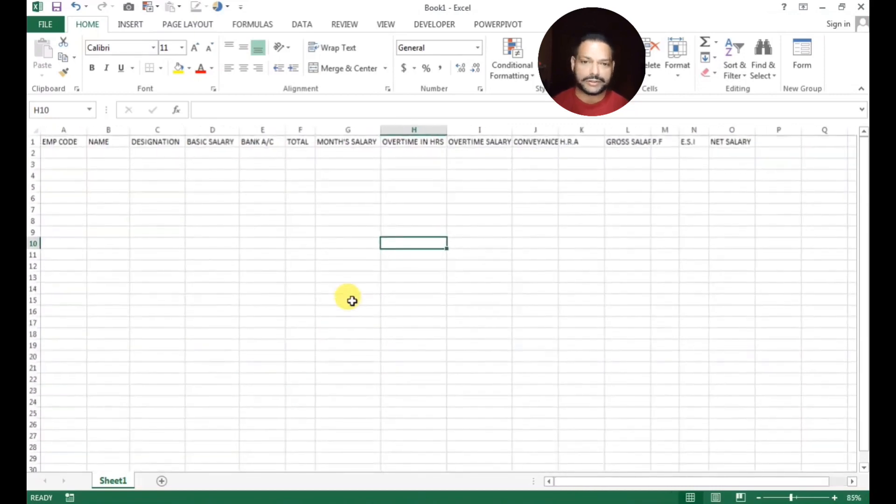
scroll(352, 300, "up", 1)
Format the B1:O1 headings as bold white text on a red fill
left_click(333, 262)
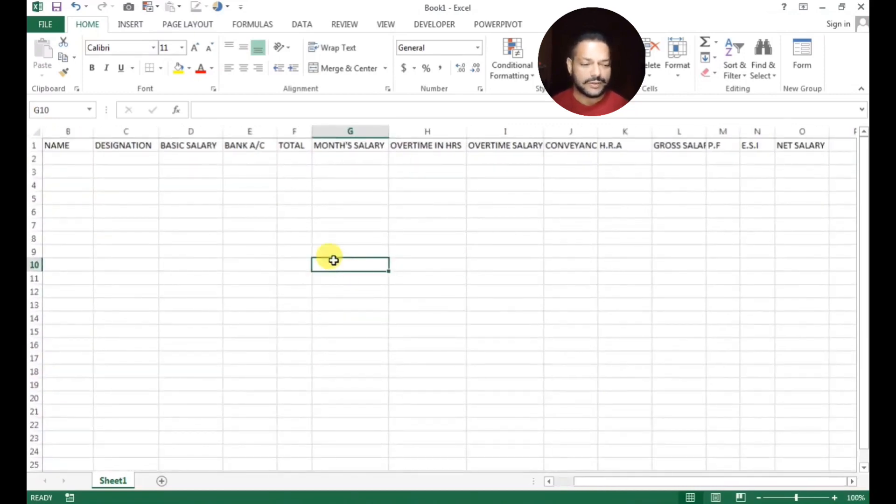
left_click_drag(60, 145, 802, 145)
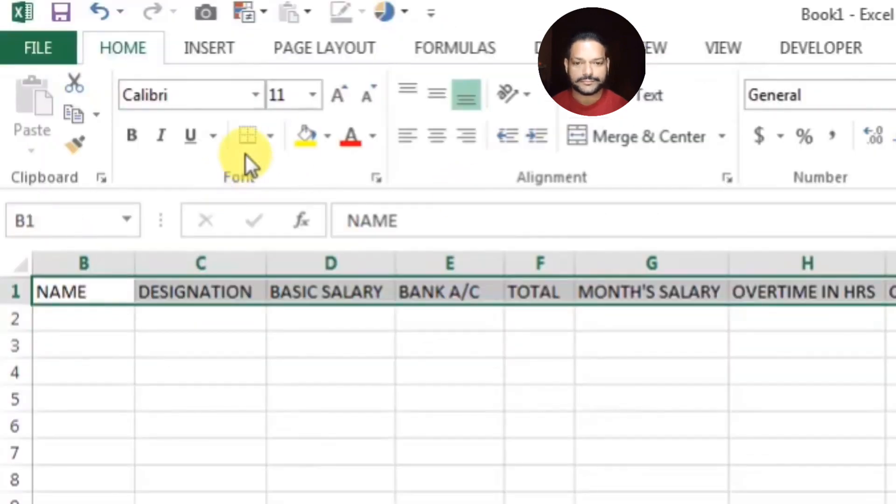
left_click(132, 135)
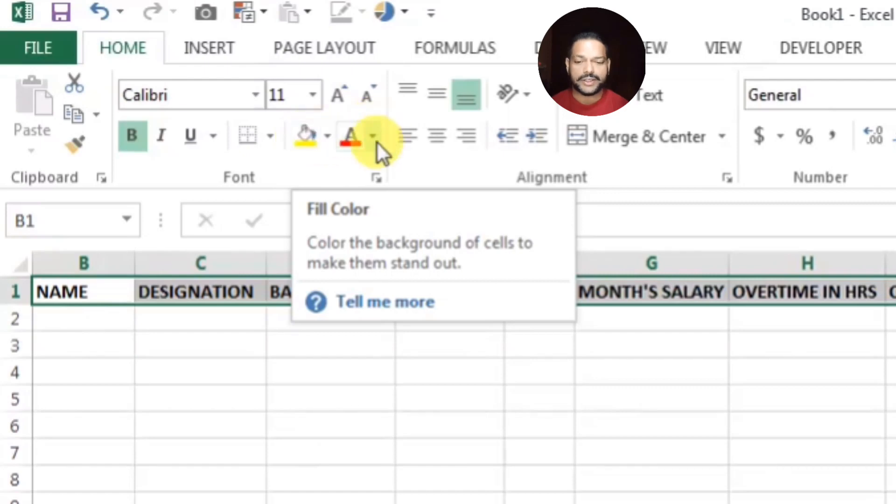
left_click(328, 135)
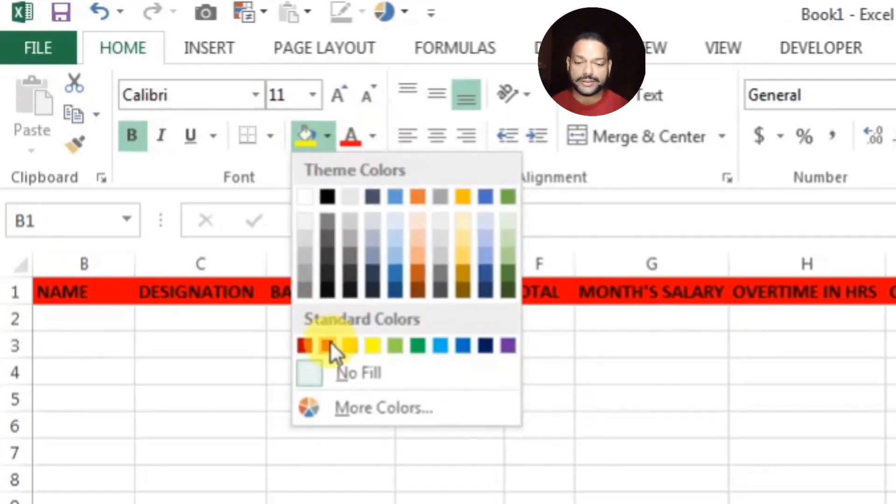
left_click(330, 341)
left_click(374, 135)
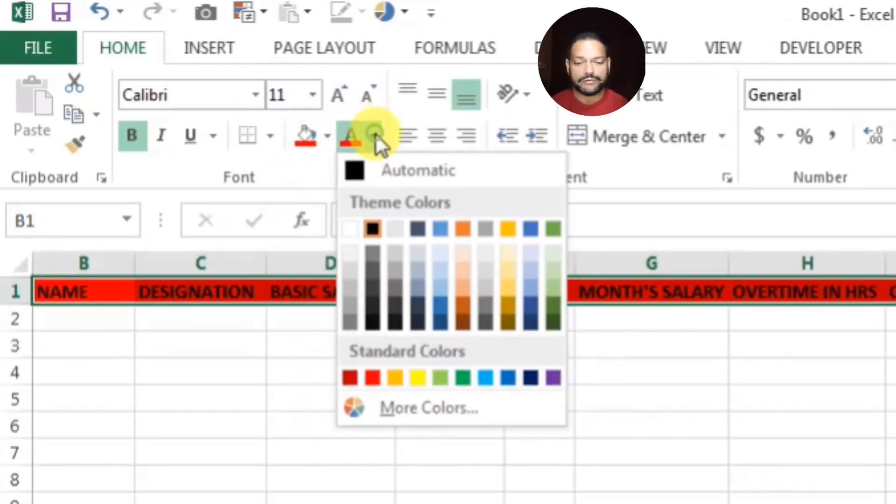
left_click(351, 229)
left_click(849, 379)
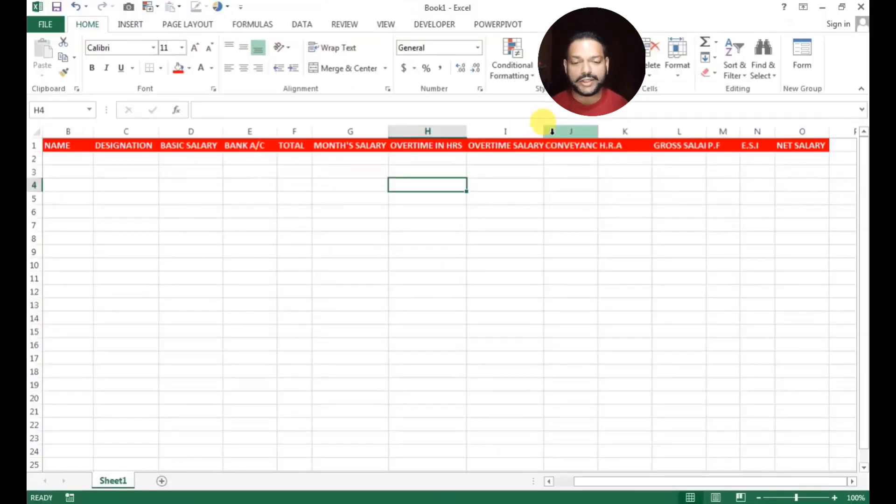
Widen columns I, J and L so CONVEYANCE and GROSS SALARY fit
left_click_drag(543, 131, 549, 132)
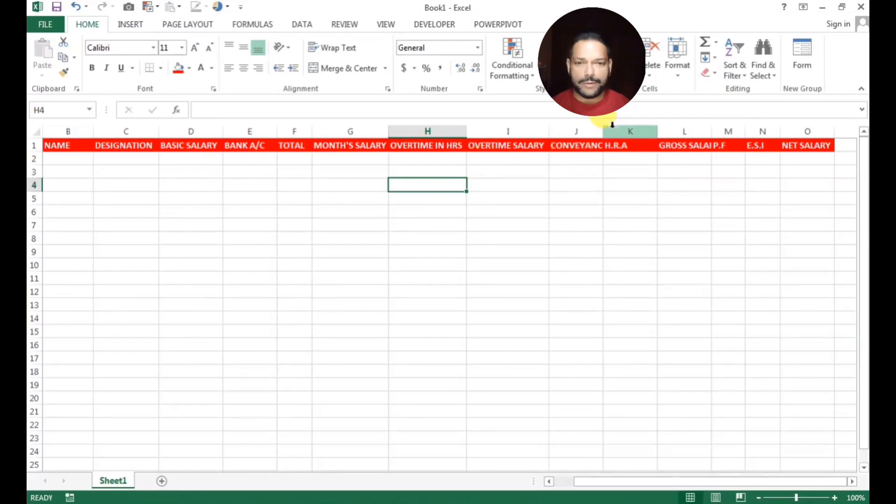
left_click_drag(603, 131, 613, 129)
left_click_drag(718, 132, 736, 132)
left_click(701, 198)
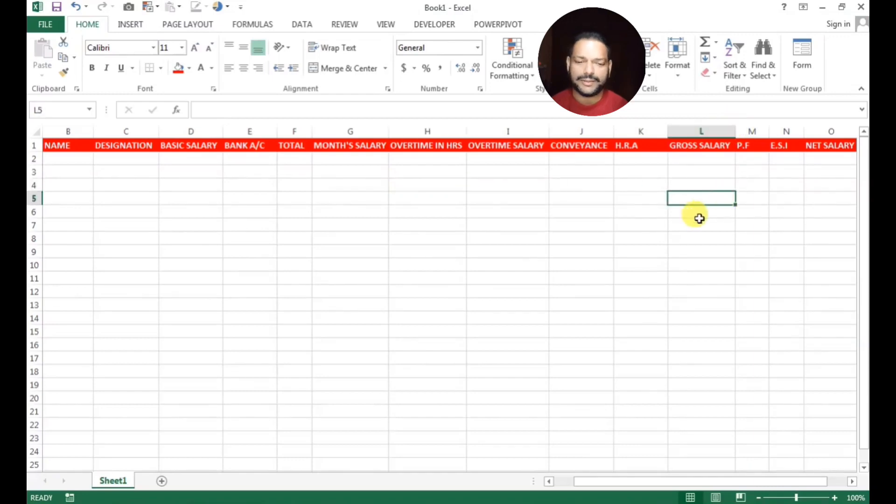
Fill employee codes 101–108 down column B, deleting the overflow numbers 109–116
left_click(72, 160)
type("101")
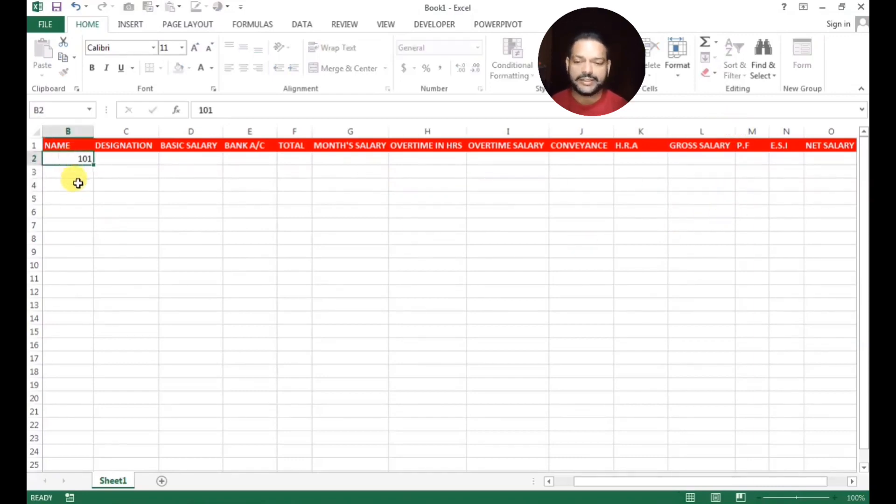
key("Return")
type("102")
key("Return")
type("103")
key("Return")
type("104")
key("Return")
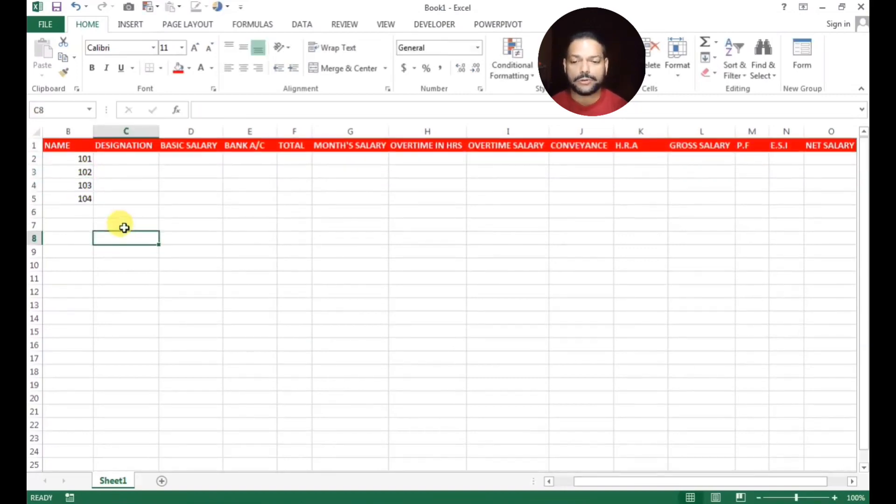
left_click_drag(72, 159, 140, 345)
left_click_drag(133, 266, 94, 365)
key("Delete")
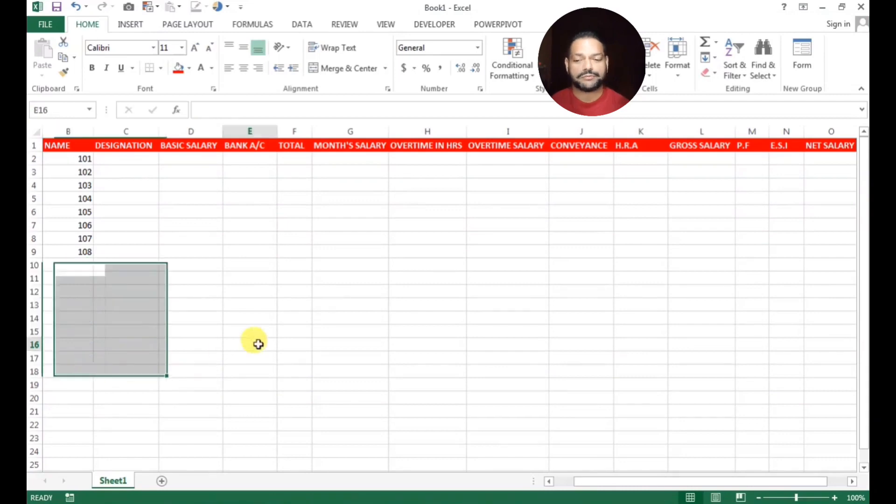
Enter the first five employee names in C2:C6
left_click(130, 161)
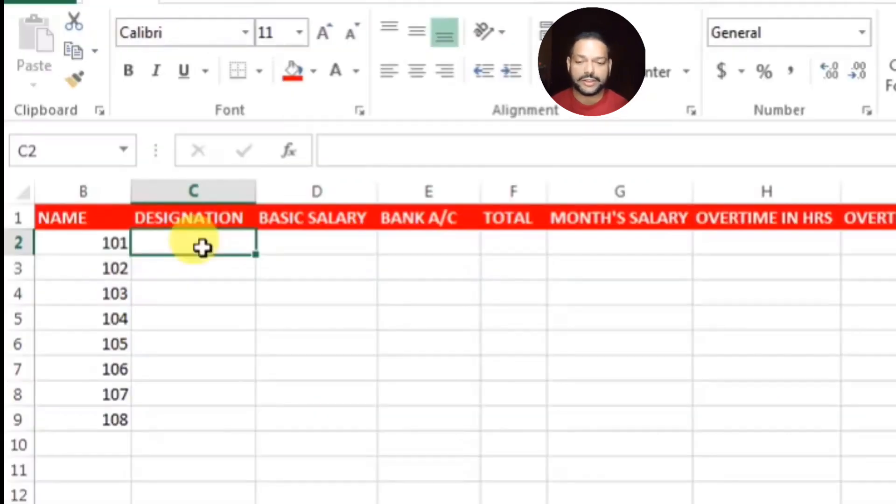
type("RAJESH")
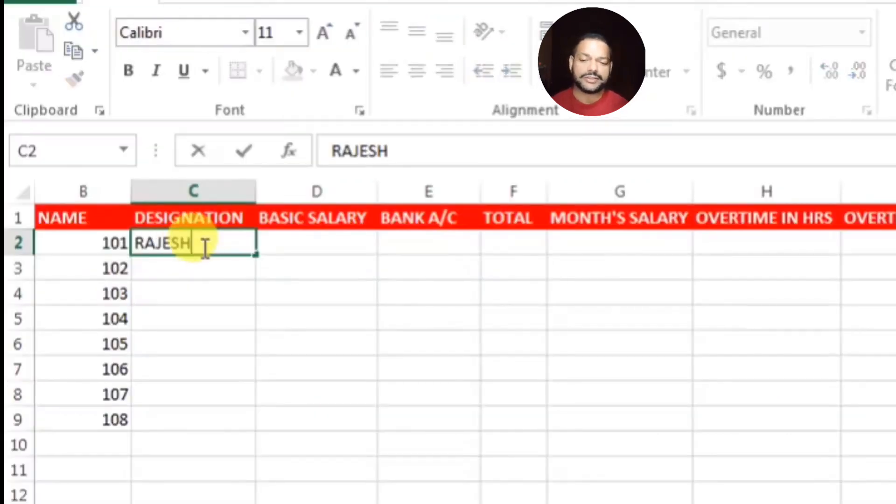
key("Return")
key("Return")
key("Up")
type("DEEPAK")
key("Return")
type("SUMAN")
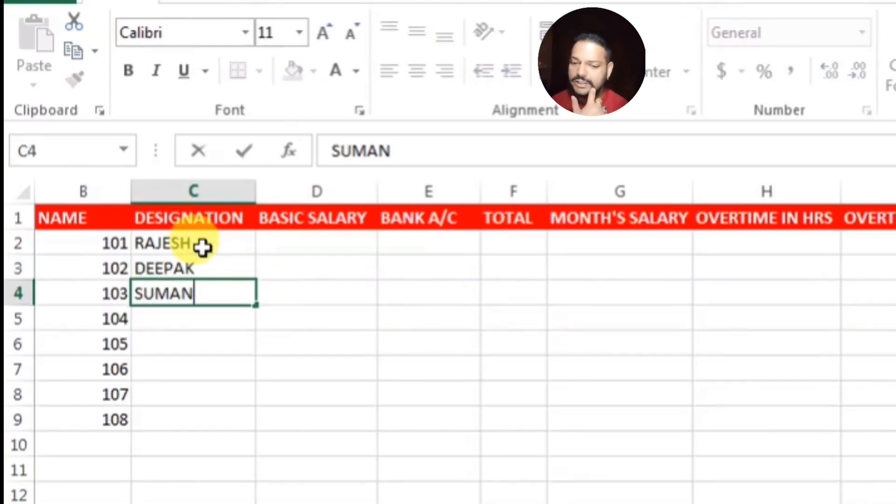
key("Return")
type("ANITA")
key("Return")
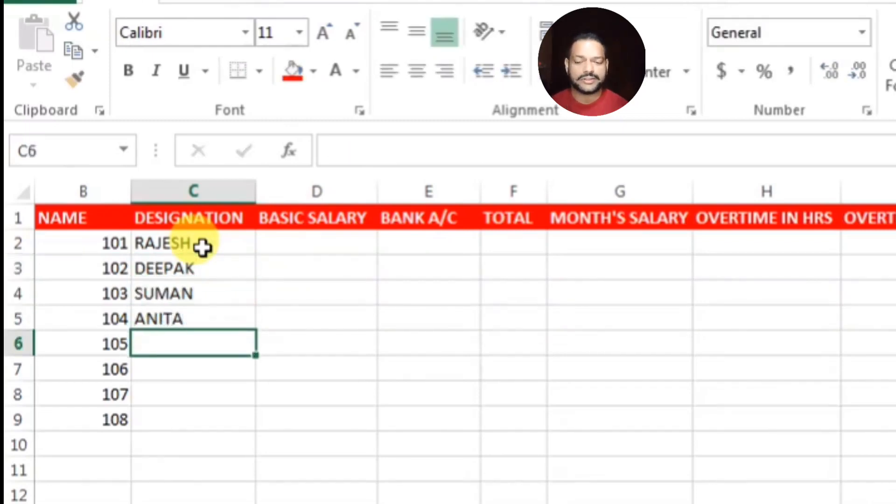
type("NEHA")
key("Return")
Enter the last three employee names in C7:C9 and a basic salary of 15000 in D2
type("RAJAY")
key("BackSpace")
type("T")
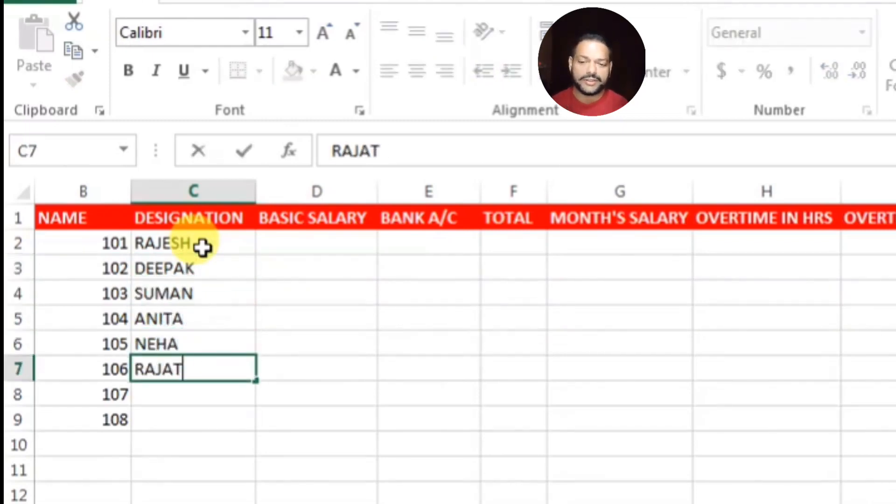
key("Return")
type("LALIT")
key("Return")
type("MANOJ")
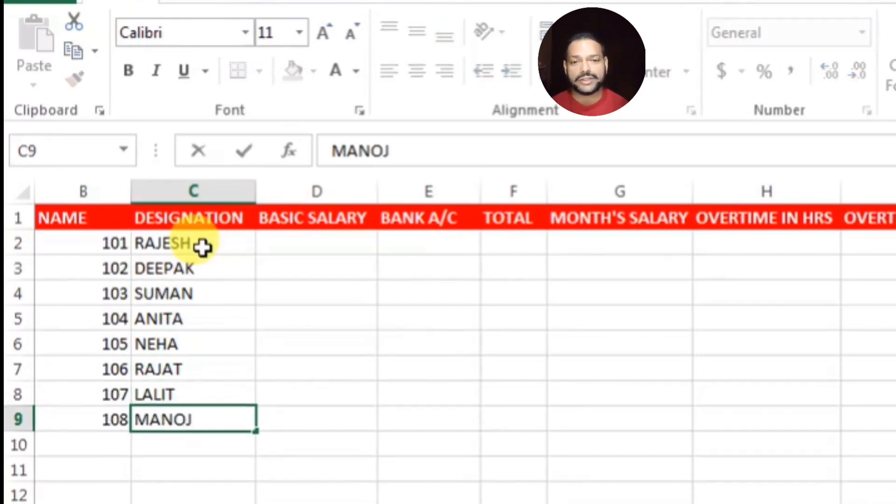
key("Tab")
key("Up")
key("Up")
key("Up")
key("Up")
key("Up")
key("Up")
key("Up")
type("15000")
key("Return")
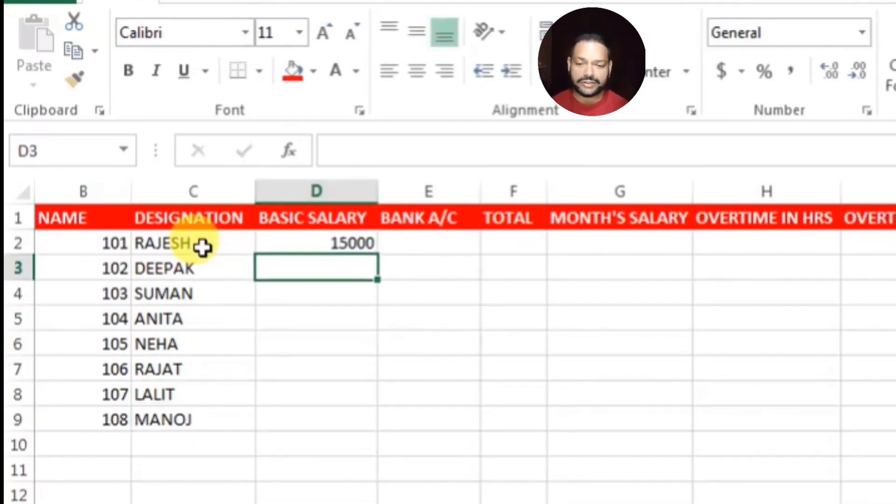
Copy the 15000 basic salary from D2 down to D9
left_click(283, 241)
scroll(367, 336, "down", 4)
middle_click(363, 379)
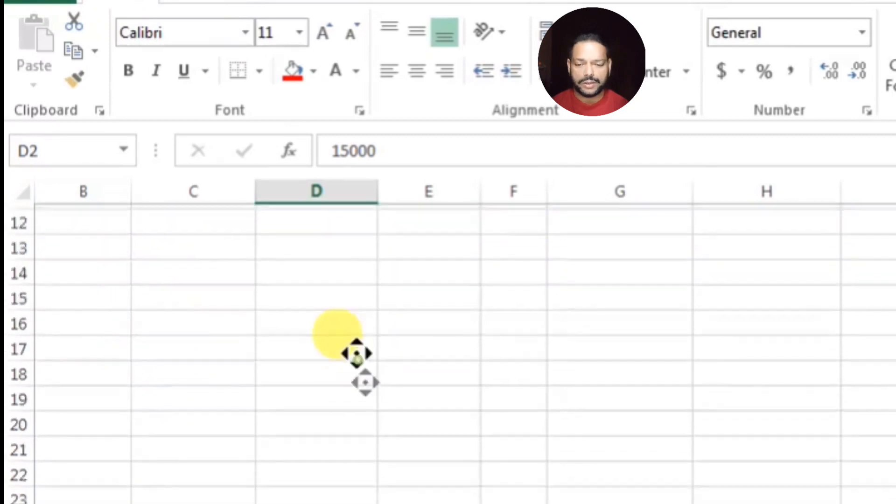
scroll(356, 355, "up", 4)
double_click(378, 254)
Enter bank account numbers for the first five employees in E2:E6
key("Right")
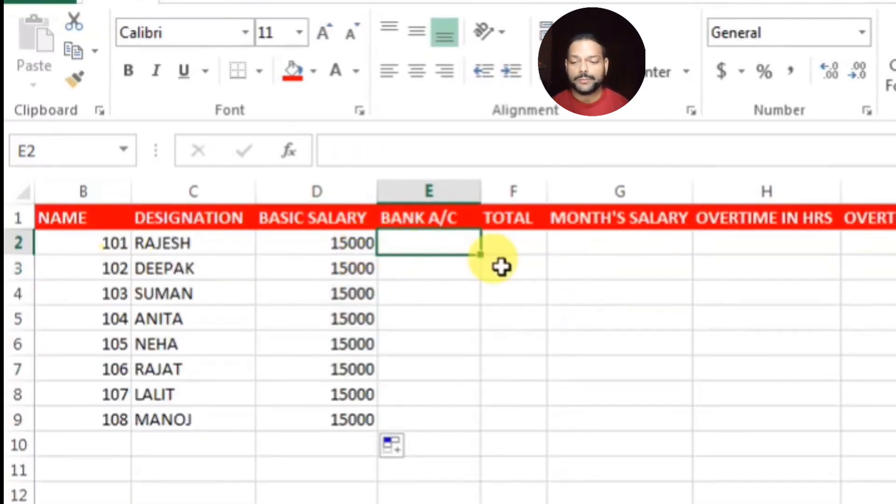
type("636300001")
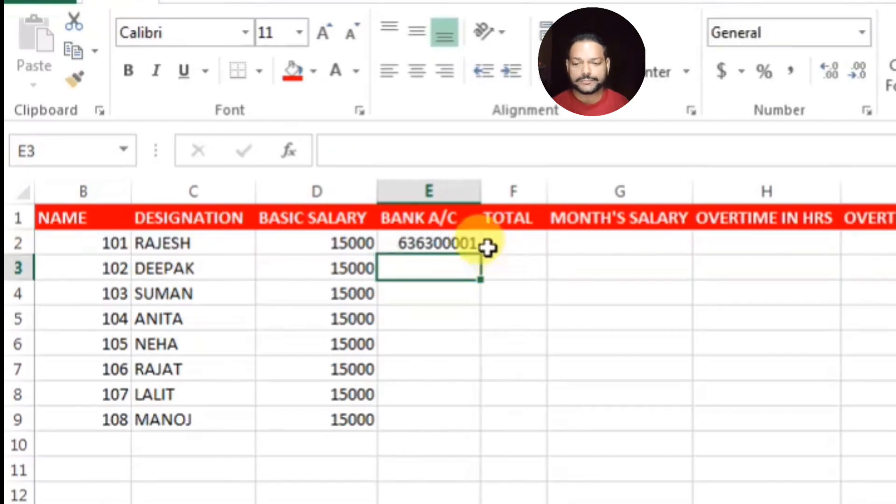
type("366355545454")
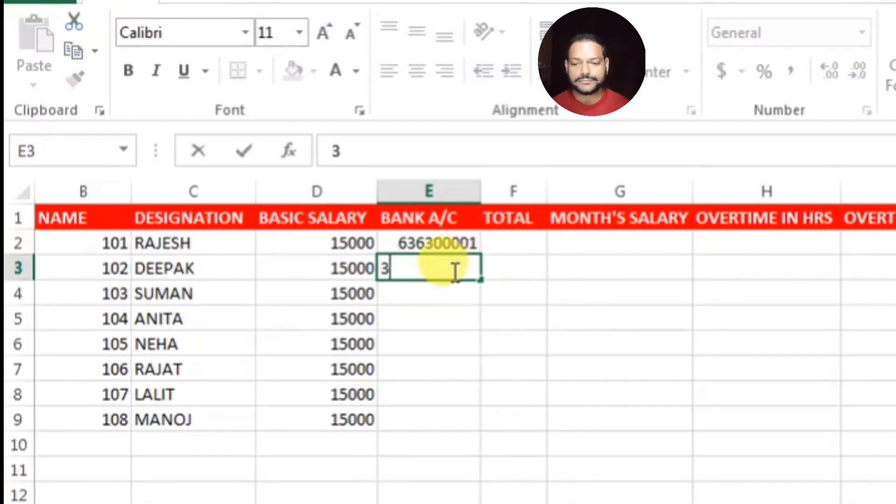
key("BackSpace")
key("BackSpace")
key("Return")
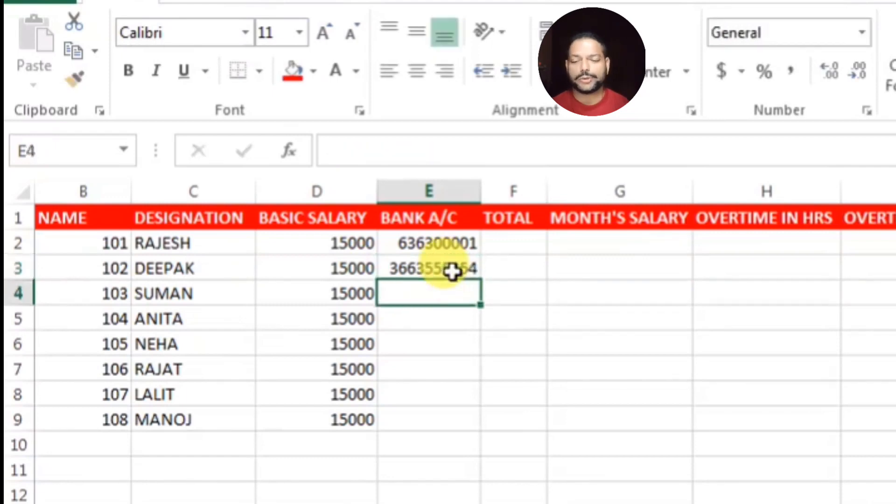
type("5655555555")
key("Return")
type("2556655655")
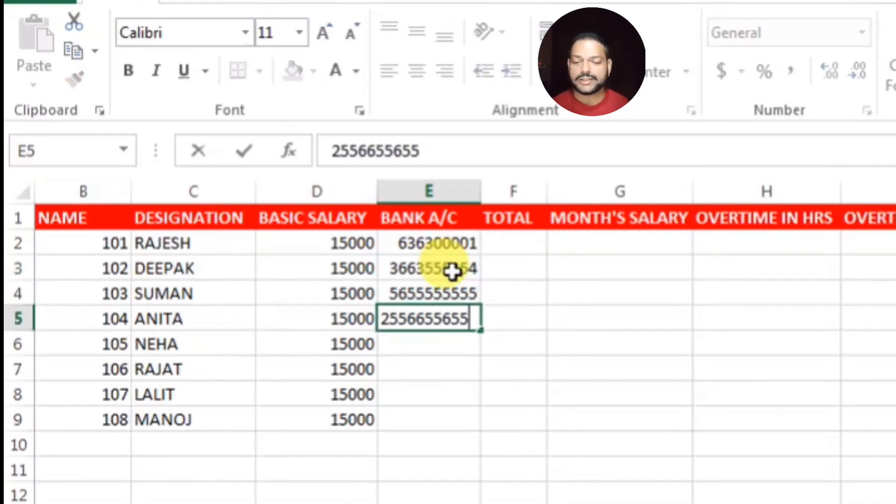
key("Return")
type("22556566525")
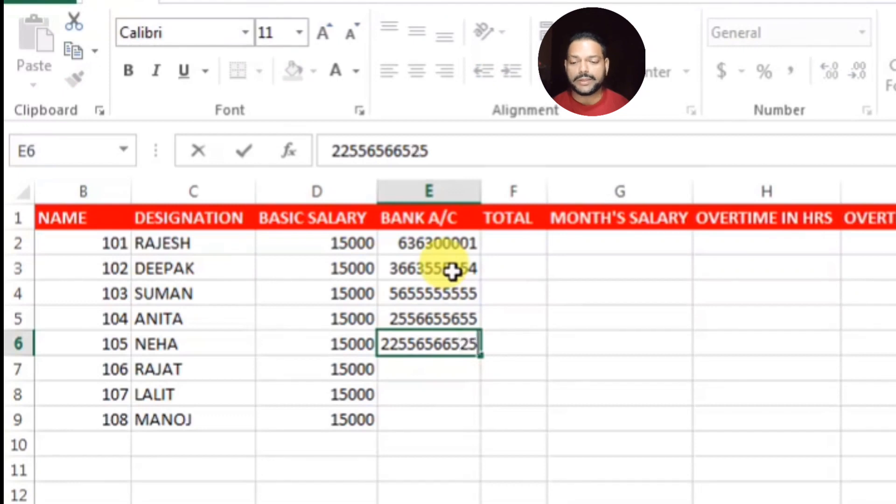
key("Return")
Enter the remaining three bank account numbers in E7:E9
type("5555555556")
key("ctrl+Return")
key("Return")
type("5558585855")
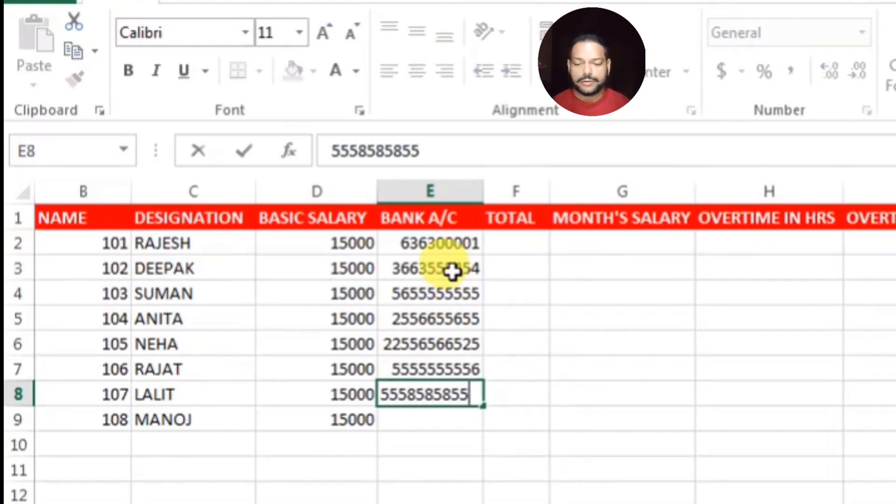
key("Return")
type("5558966965")
key("Return")
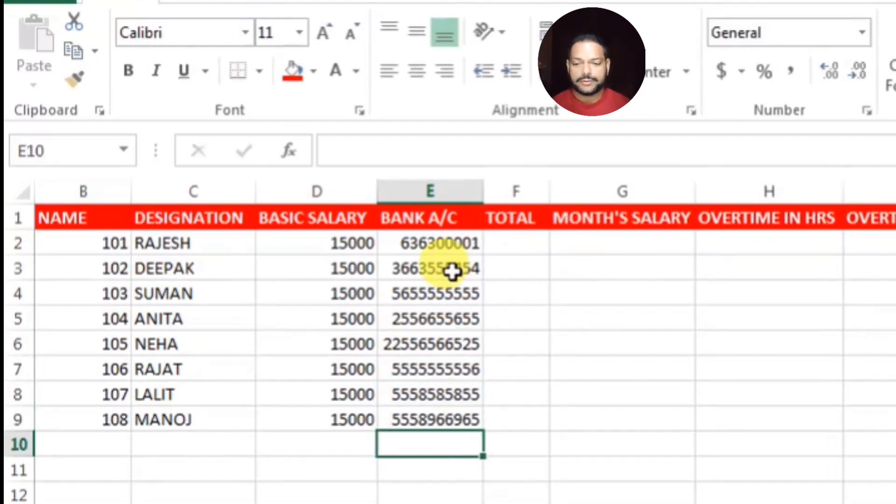
Correct the mistyped account numbers in E6 and E2 using the formula bar
left_click(436, 344)
left_click(364, 151)
key("BackSpace")
key("Return")
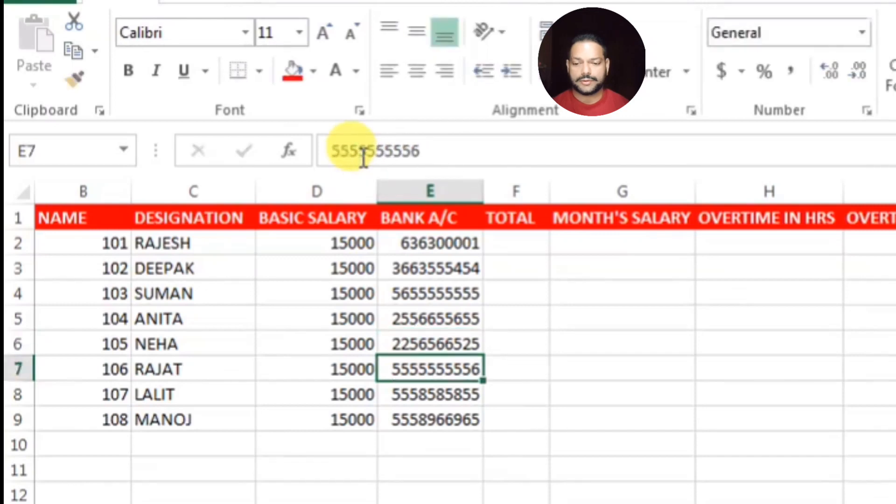
left_click(425, 245)
left_click(423, 151)
type("5")
key("Return")
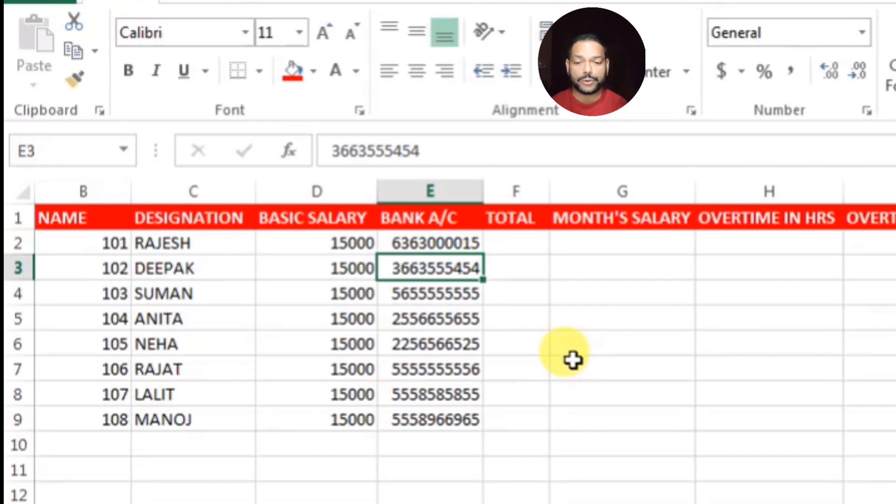
Rename the TOTAL header in F1 to TOTAL % and widen column F slightly
left_click(527, 240)
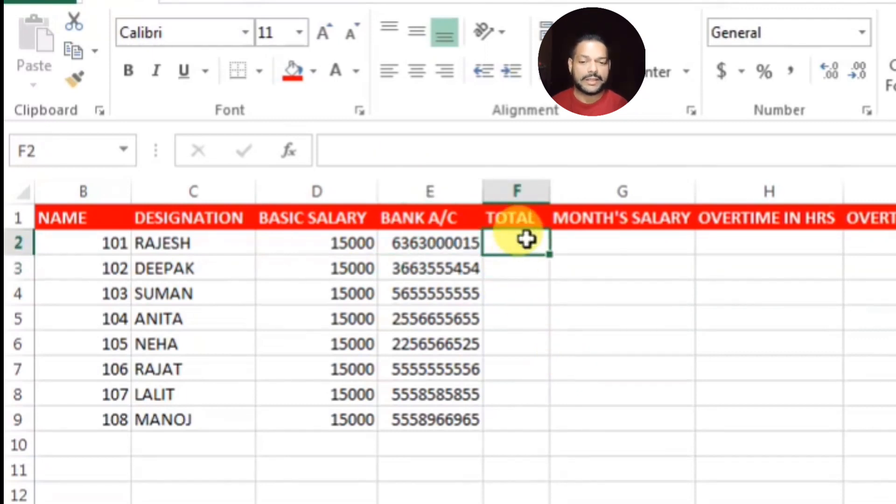
left_click(517, 218)
left_click(405, 151)
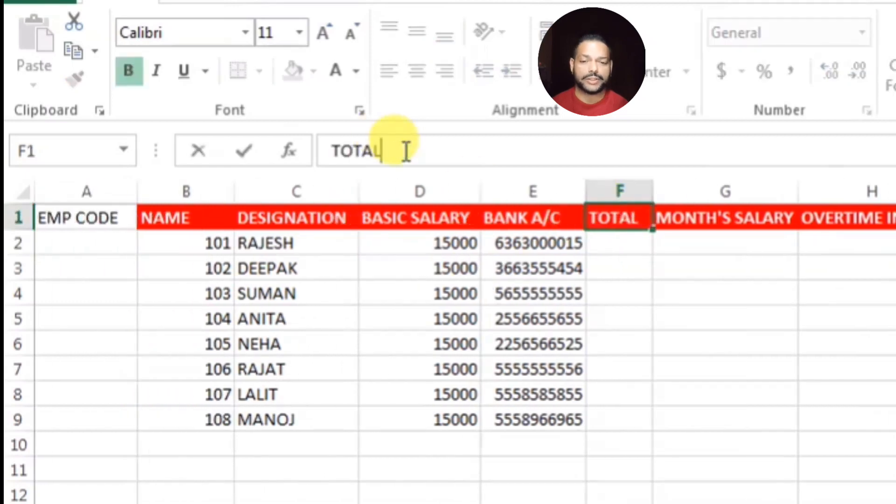
type("%")
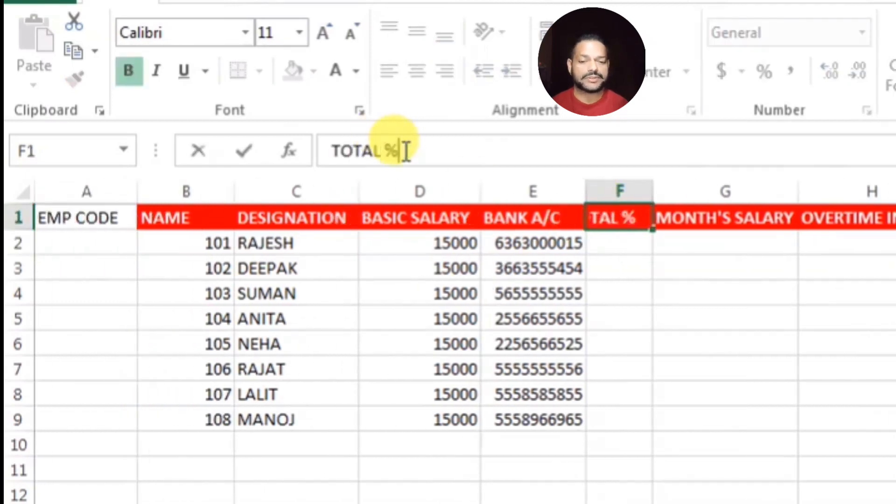
key("Return")
left_click_drag(368, 131, 374, 128)
left_click(394, 222)
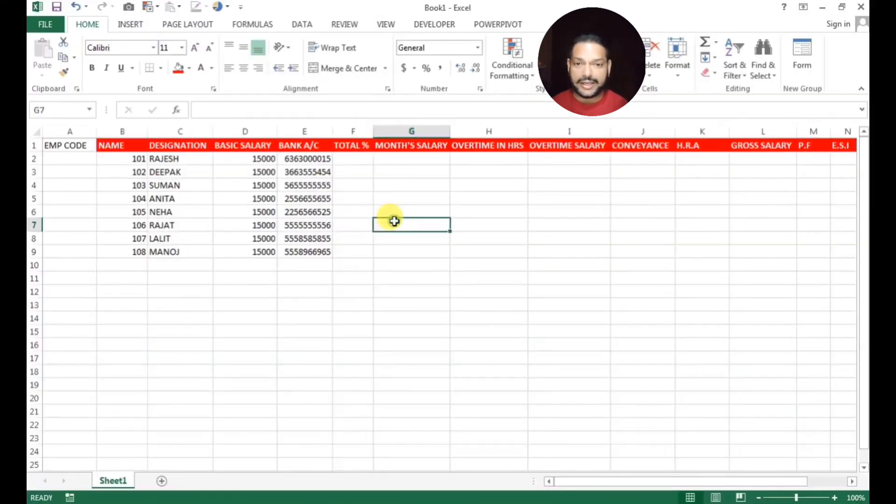
Give the EMP CODE header cell a red fill like the other headers
left_click(75, 142)
left_click(179, 67)
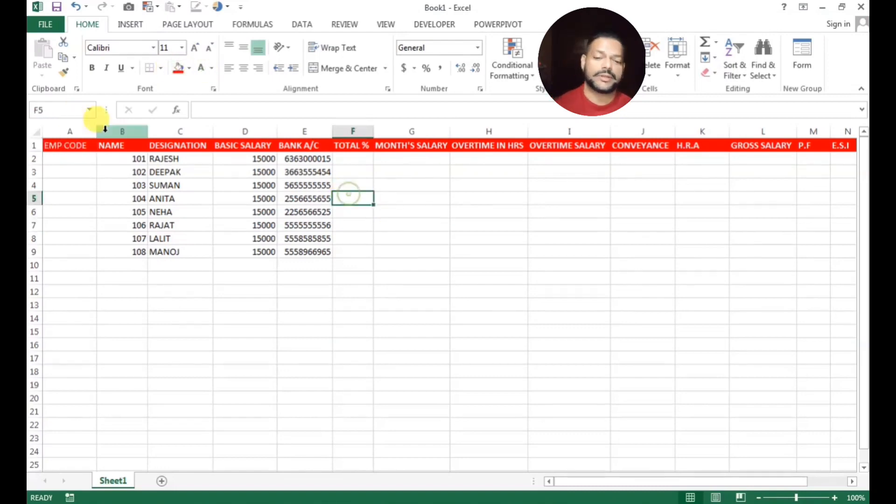
left_click(352, 159)
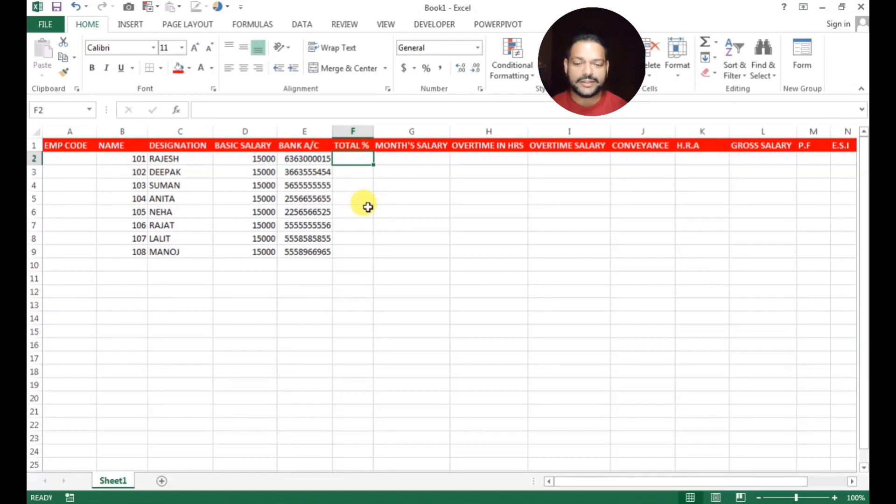
Change the F1 header from TOTAL % to TOTAL PRESENT
left_click(369, 146)
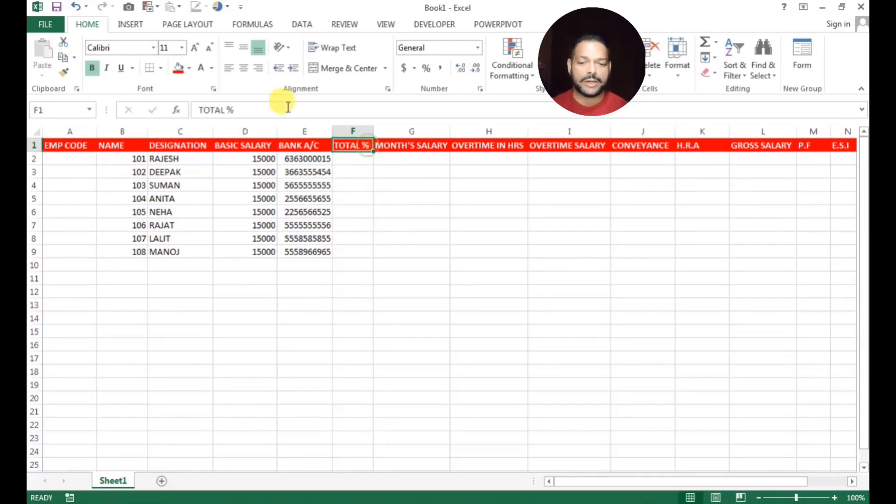
left_click(287, 107)
key("BackSpace")
type("RESENT")
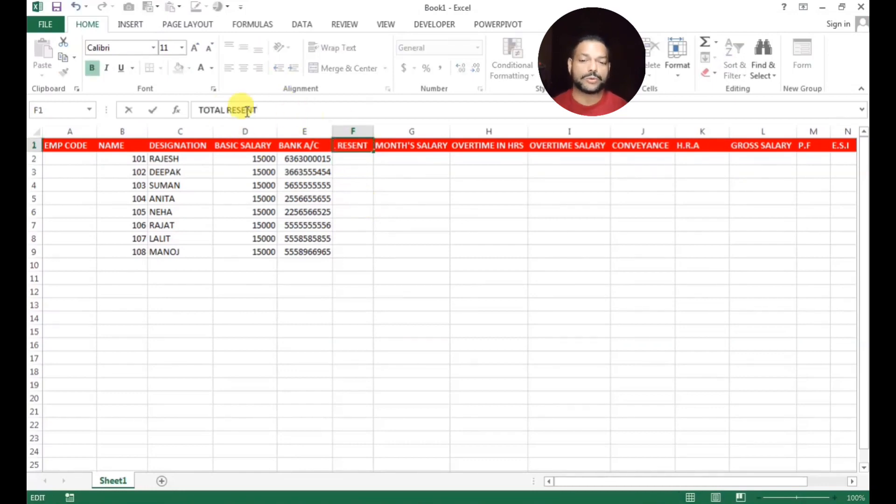
left_click(227, 110)
type("P")
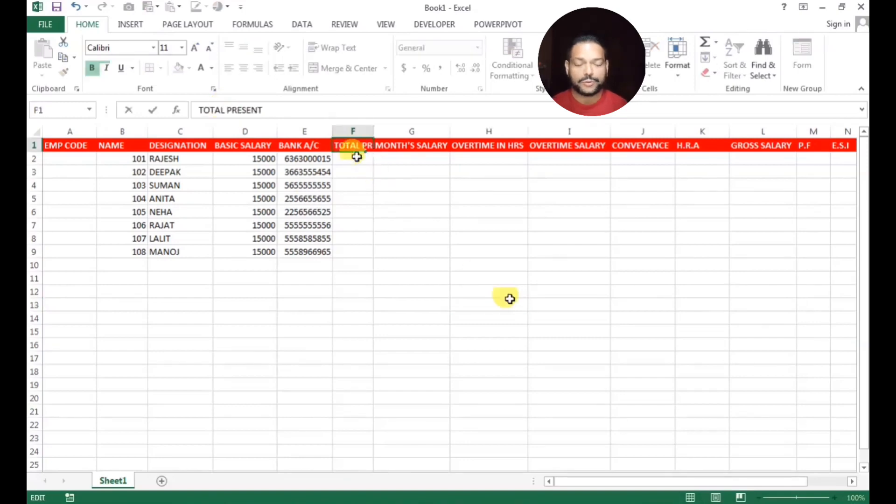
left_click(509, 296)
Widen column F so the TOTAL PRESENT heading fits
left_click(360, 144)
left_click_drag(370, 135, 404, 132)
left_click(402, 128)
middle_click(399, 132)
left_click(371, 172)
left_click(387, 159)
Enter days present 29, 25 and 24 in F2:F4
type("29")
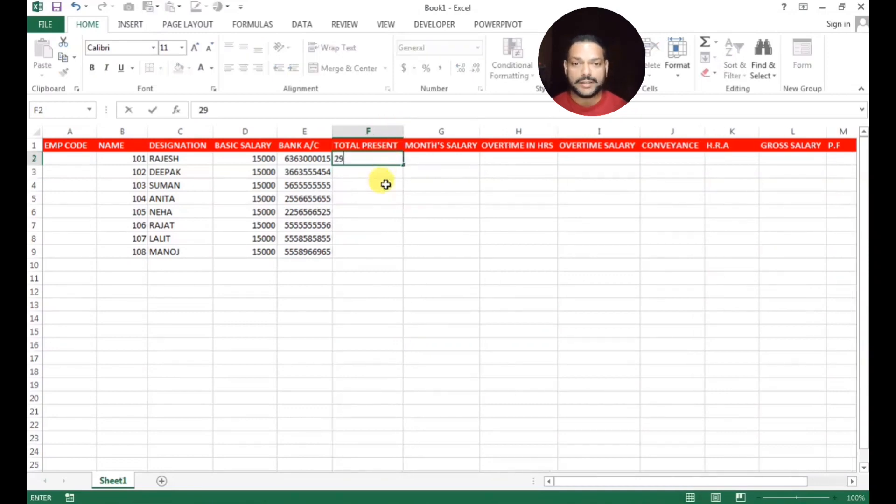
key("Return")
type("25")
key("Return")
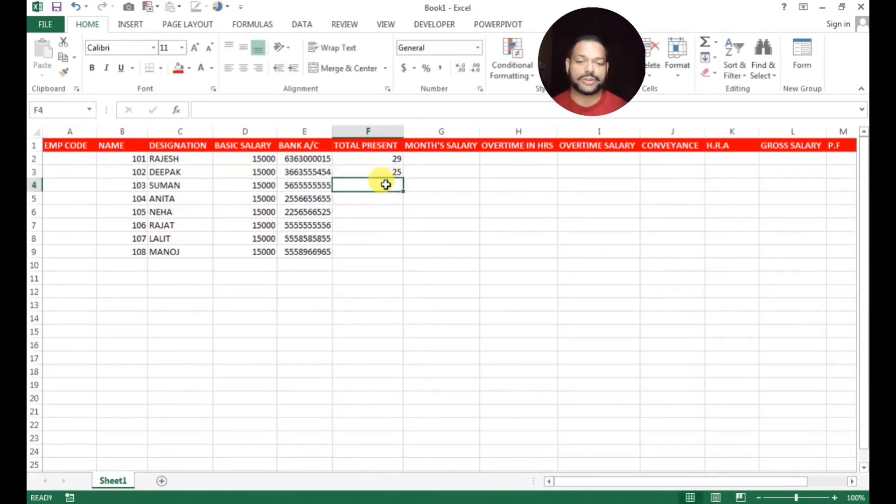
type("24")
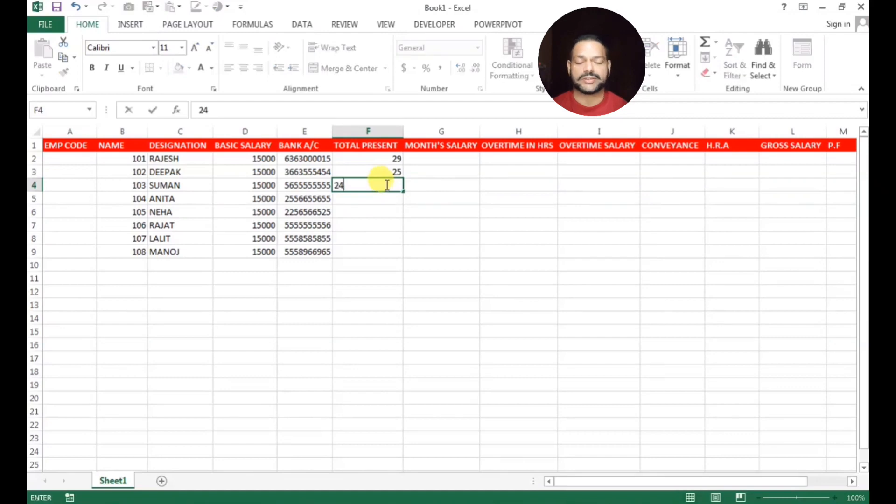
key("Return")
Enter days present 30, 19, 24, 18 and 25 in F5:F9
type("30")
key("Return")
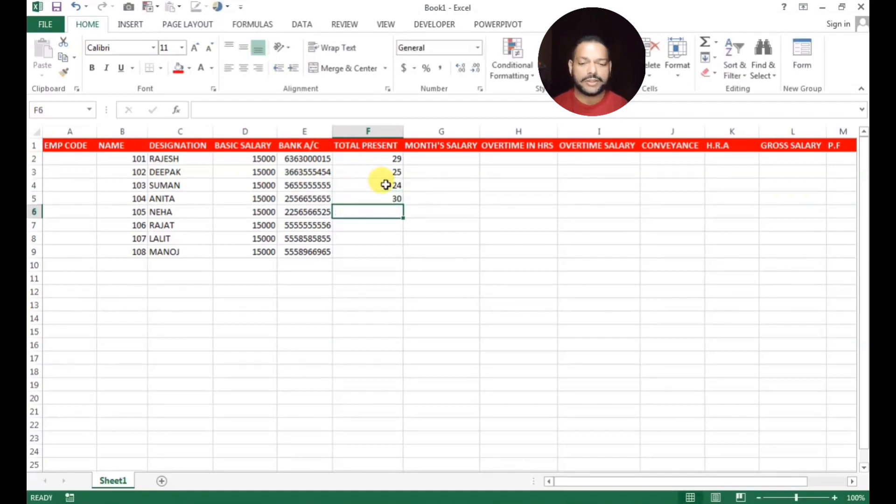
type("19")
key("Return")
type("24")
key("Return")
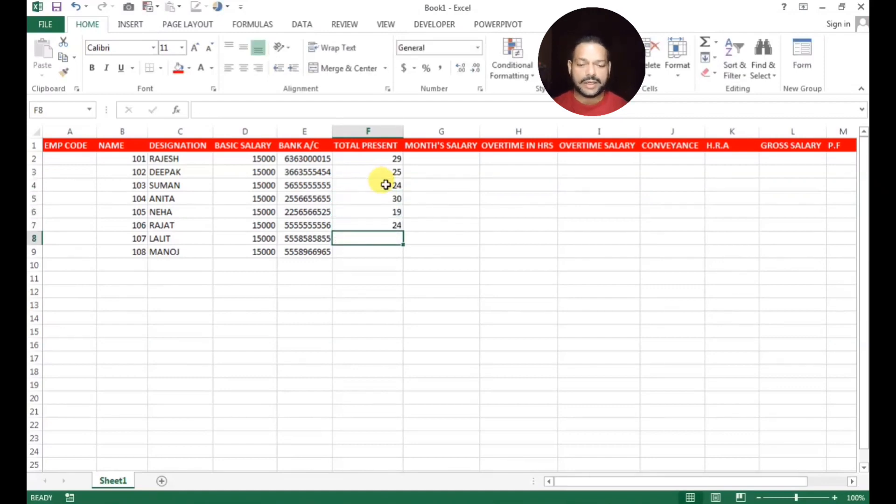
type("18")
key("Return")
type("25")
left_click(466, 238)
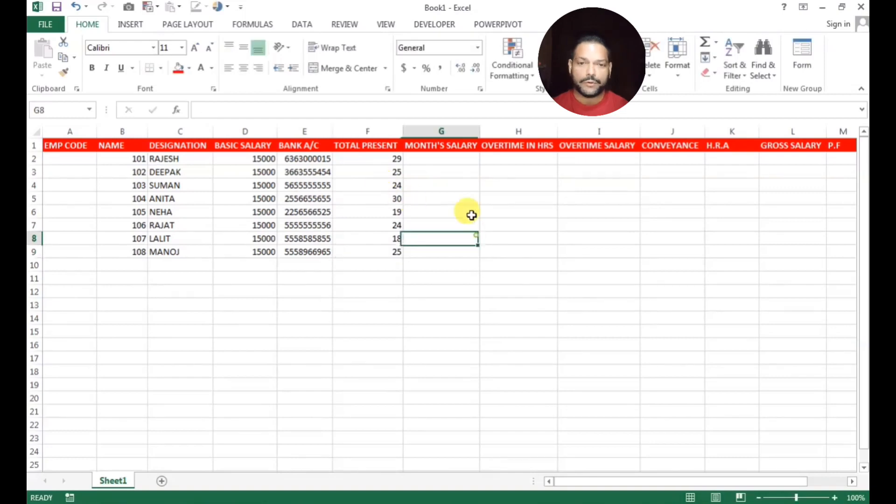
left_click(439, 157)
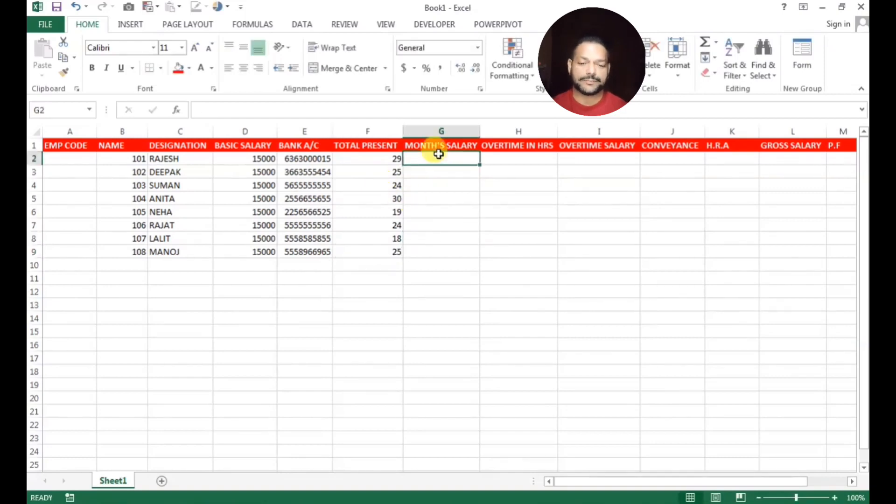
left_click(500, 159)
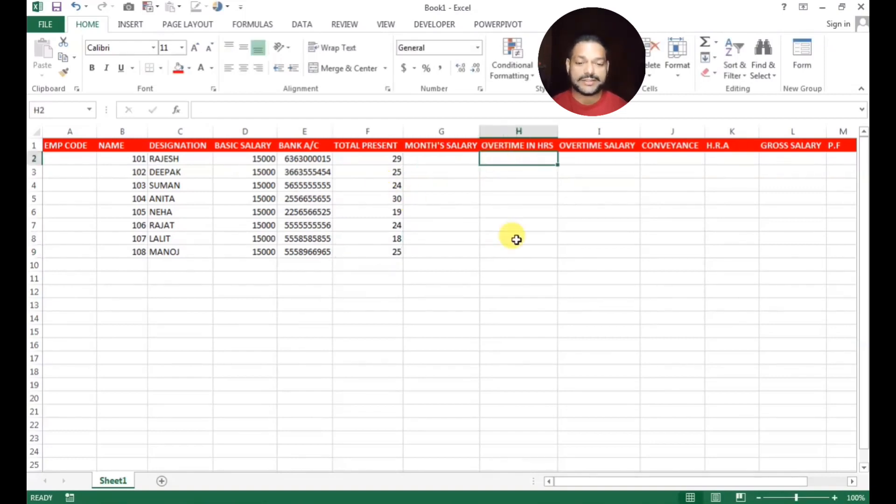
Enter overtime hours 15, 19, 14 and 18 in H2:H5
type("15")
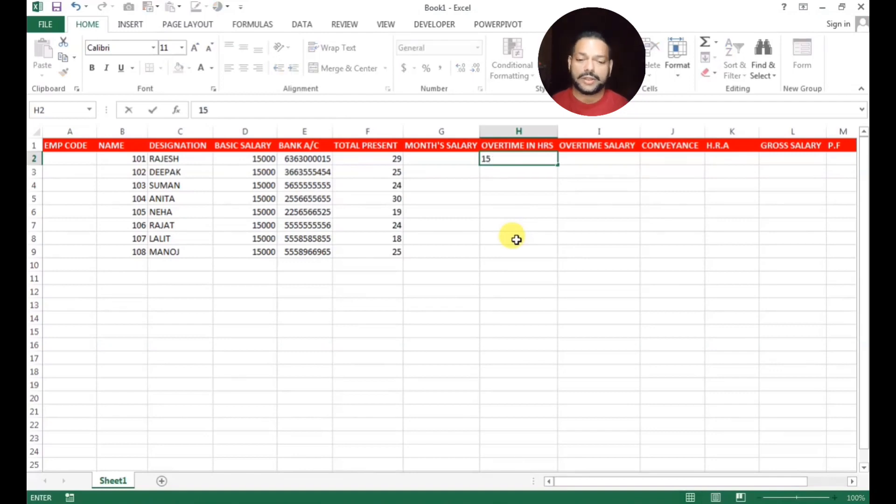
left_click(506, 171)
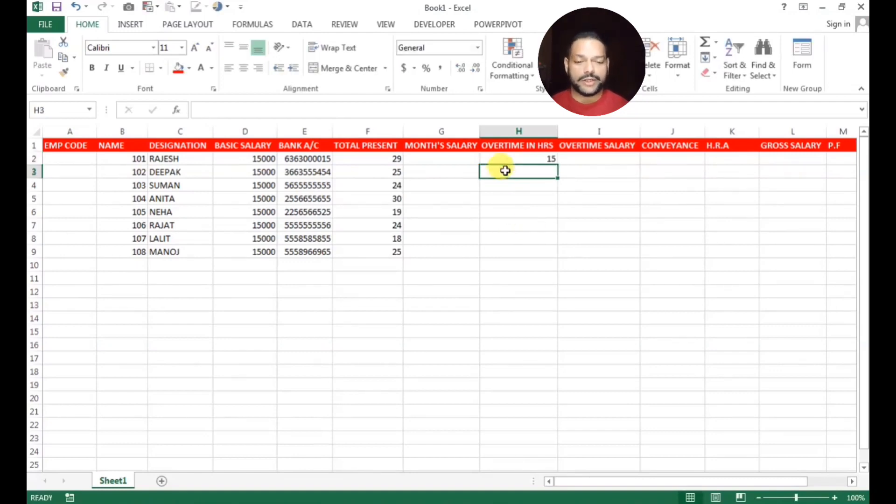
type("19")
key("Return")
type("14")
key("Return")
type("18")
key("Return")
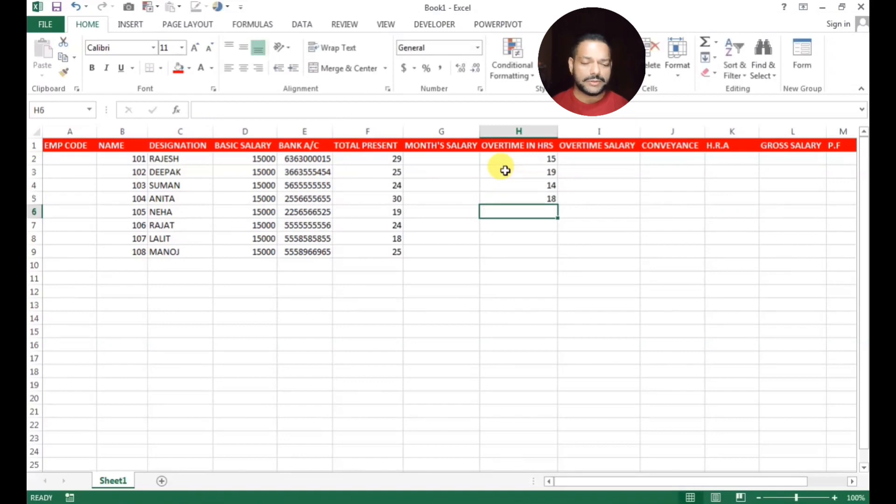
Enter overtime hours 16, 19, 25 and 35 in H6:H9
type("16")
key("Return")
type("19")
key("Return")
type("25")
key("Return")
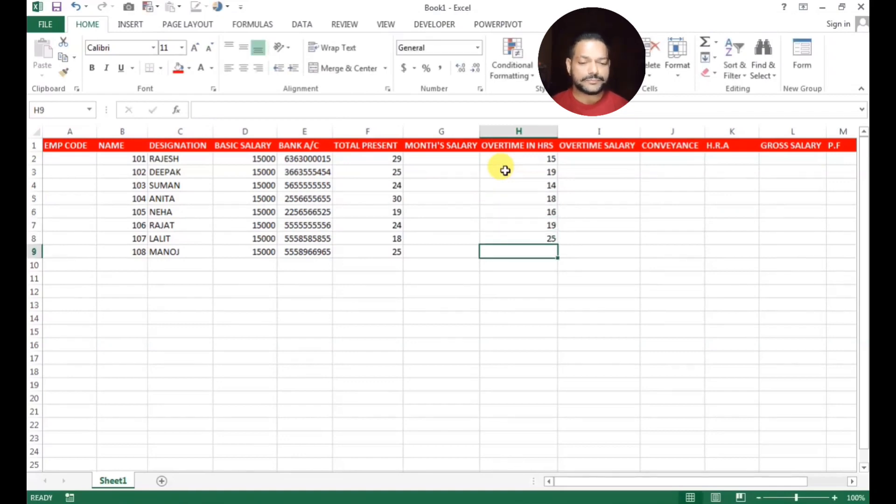
type("35")
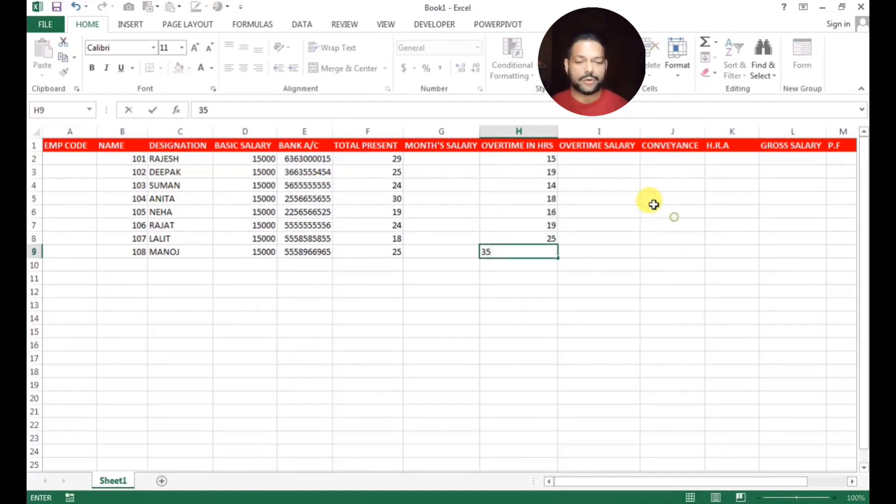
left_click(635, 188)
Put a conveyance of 2000 in J2 and fill it down to J9
left_click(596, 162)
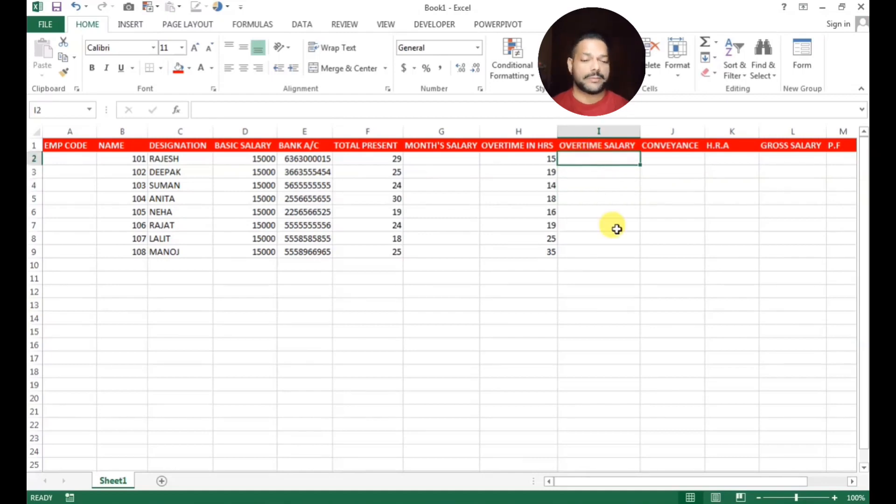
left_click(673, 160)
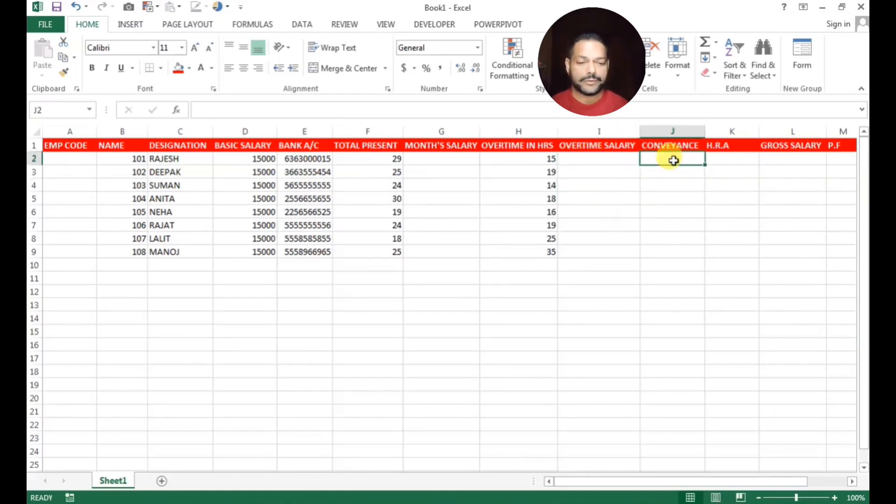
type("2000")
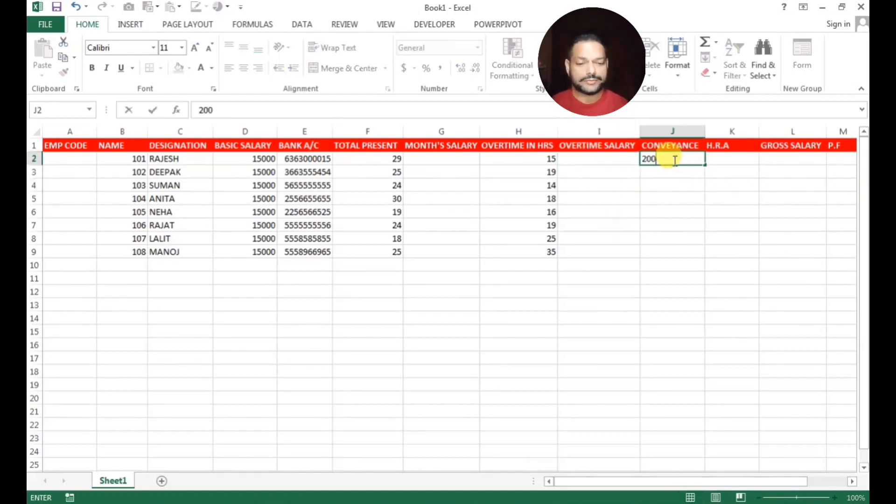
key("Return")
left_click(690, 160)
double_click(706, 166)
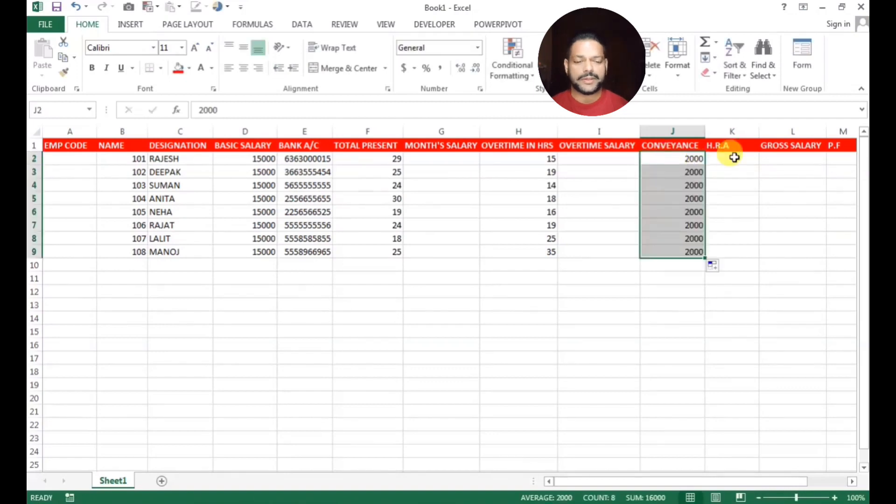
left_click(734, 158)
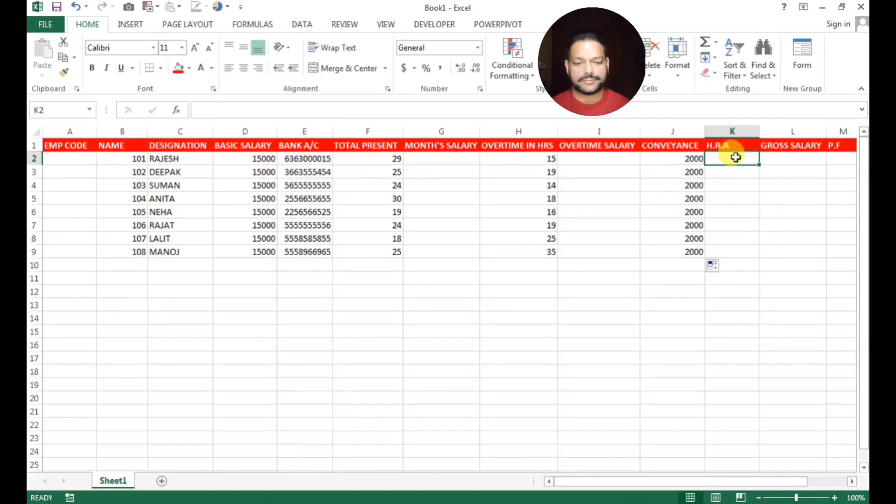
Move the employee codes and names from B2:C9 to start at A2
left_click(592, 308)
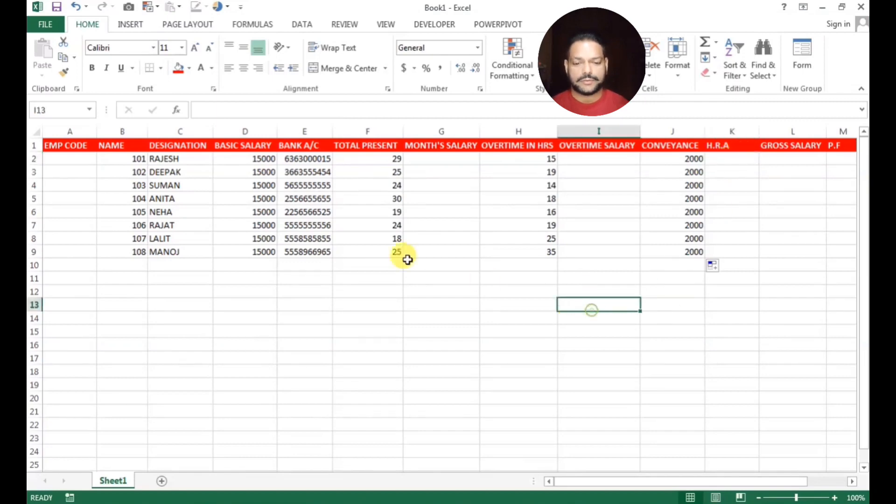
left_click_drag(120, 159, 156, 249)
key("ctrl+x")
left_click(62, 158)
key("ctrl+v")
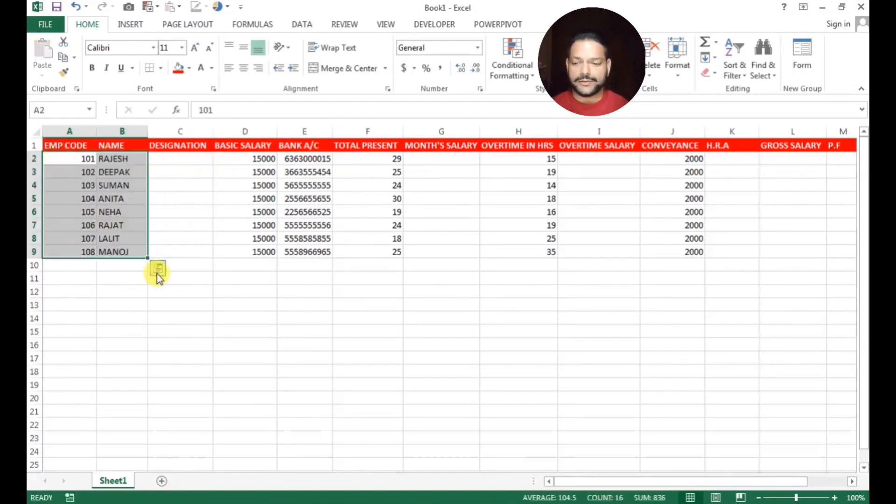
left_click(157, 267)
left_click(81, 181)
Make the employee data rows through NET SALARY bold and centred
left_click_drag(67, 158, 831, 268)
scroll(805, 271, "down", 1)
key("shift+Right")
key("shift+Right")
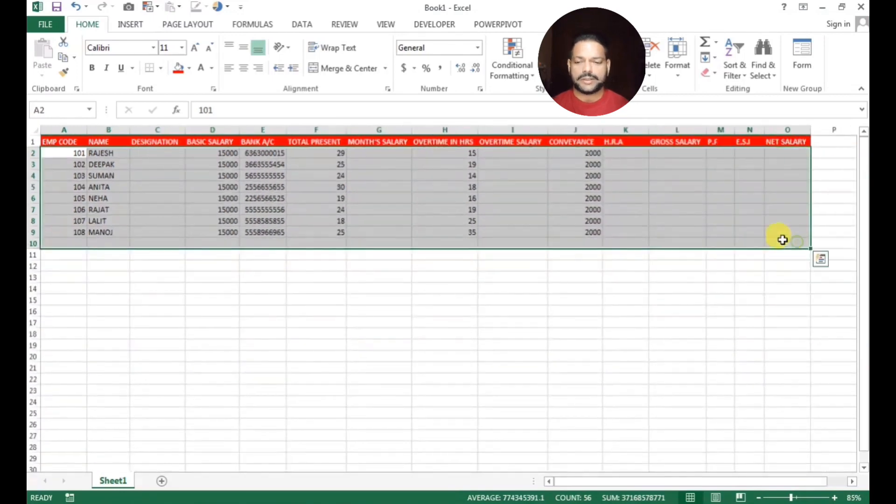
left_click(92, 68)
left_click(243, 68)
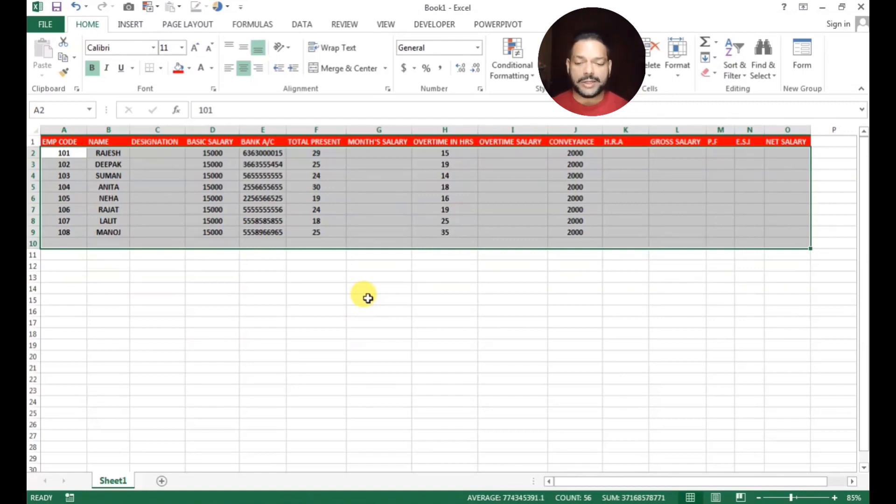
Save the workbook on the Desktop under the name SALARY SLIP
key("ctrl+s")
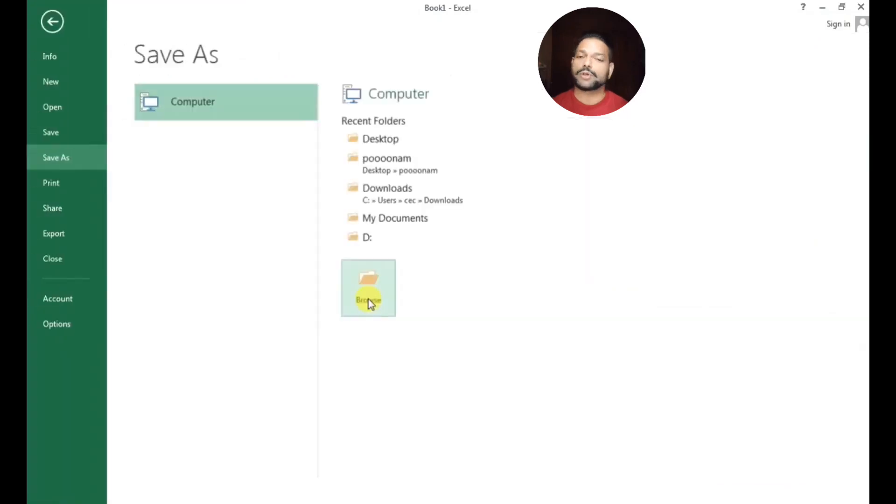
left_click(368, 138)
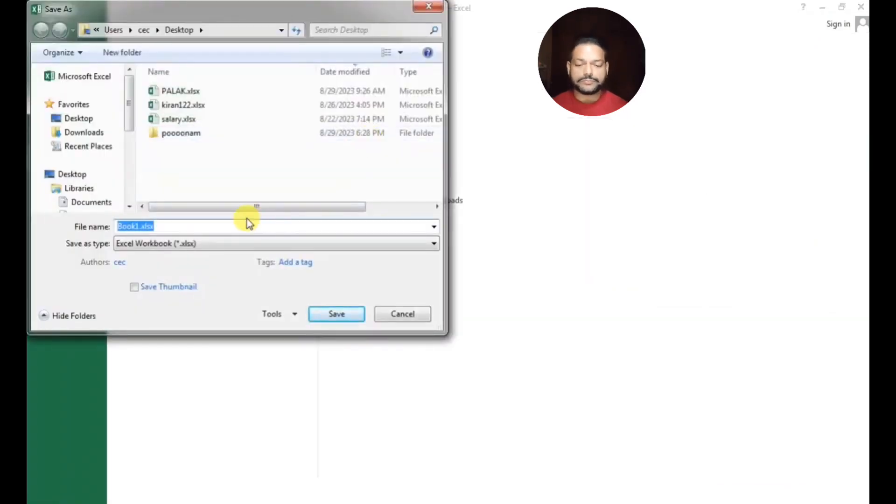
type("SALARY SH")
key("Return")
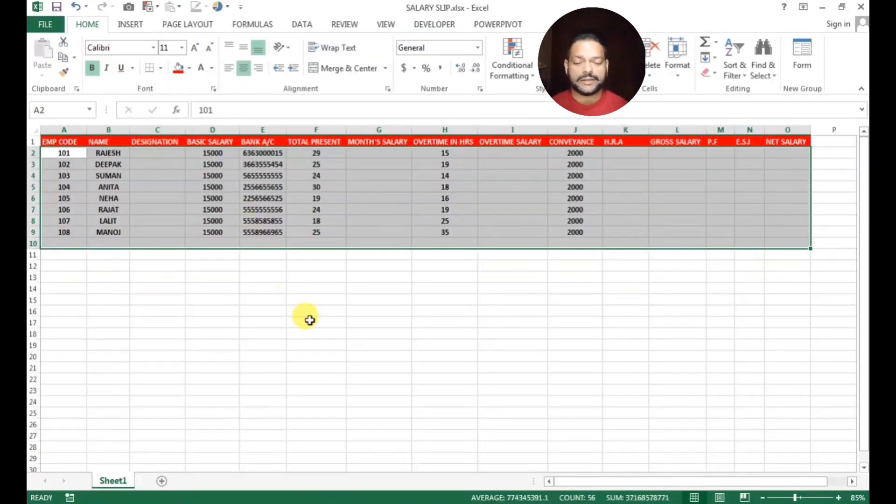
left_click(310, 321)
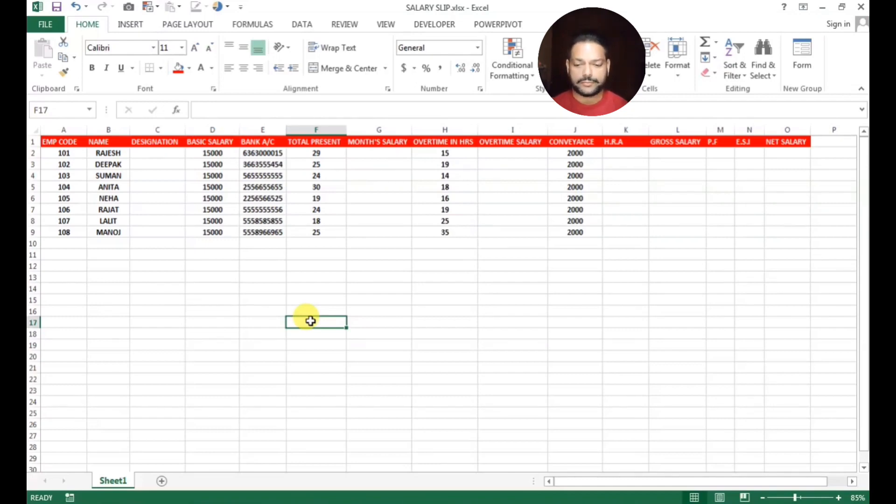
Enter designations MANAGER, ACCOUNTANT and HOUSE KEEPING in C2:C4
left_click(400, 242)
left_click(154, 153)
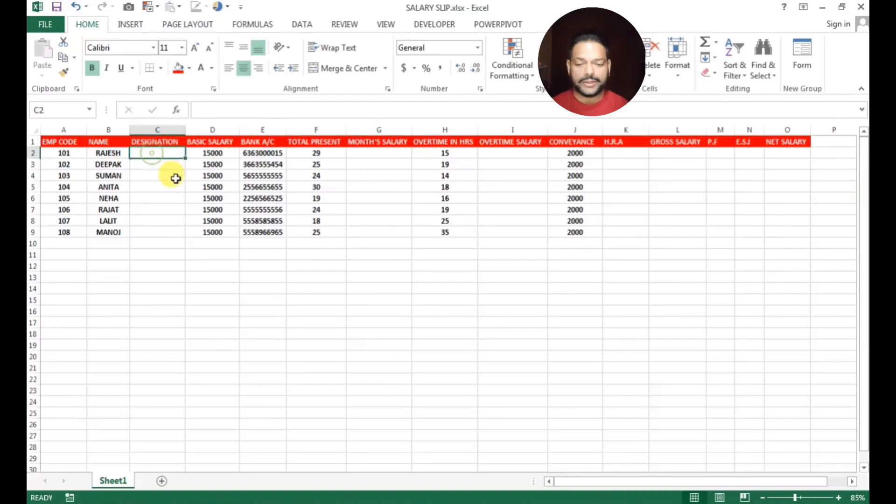
type("MANAGER")
key("Return")
type("ACCOU")
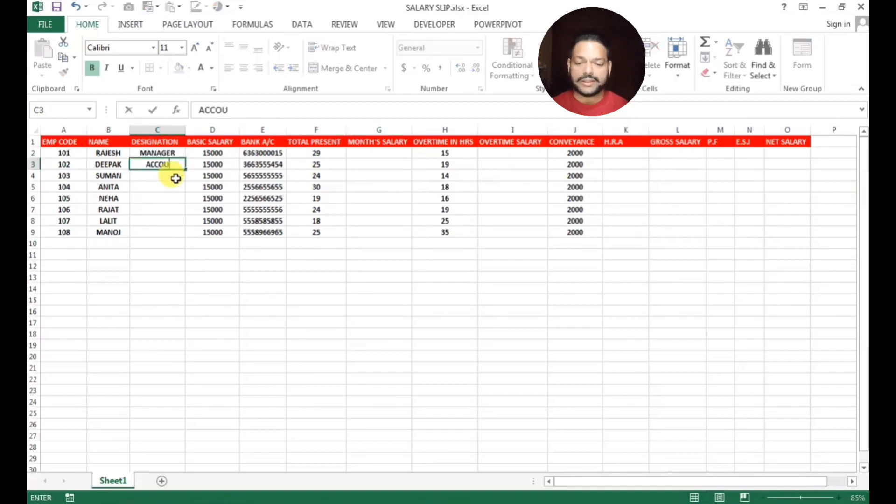
type("NTANT")
key("Return")
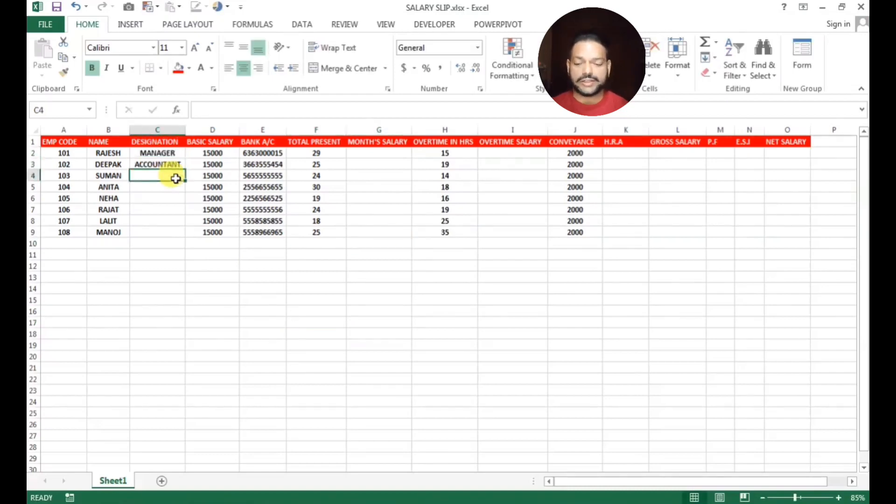
type("HOUSE KEEPING")
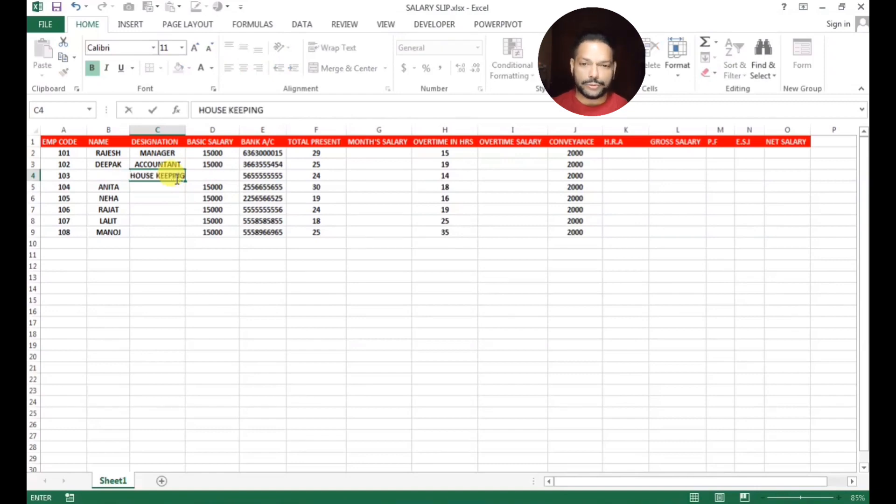
key("Return")
Enter RECEPTION, LAOUNDRY, PEON, ASS. MANAGER and DRIVER in C5:C9
type("RECEPTION")
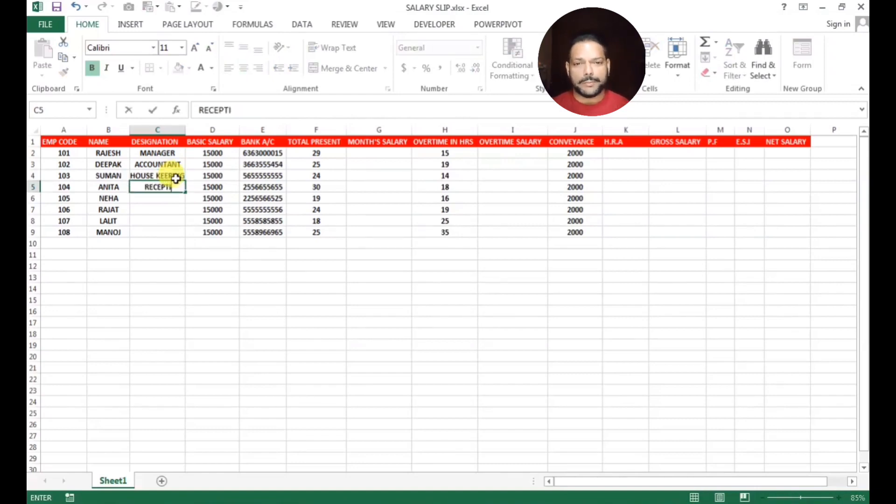
key("Return")
type("LAOUNDRY")
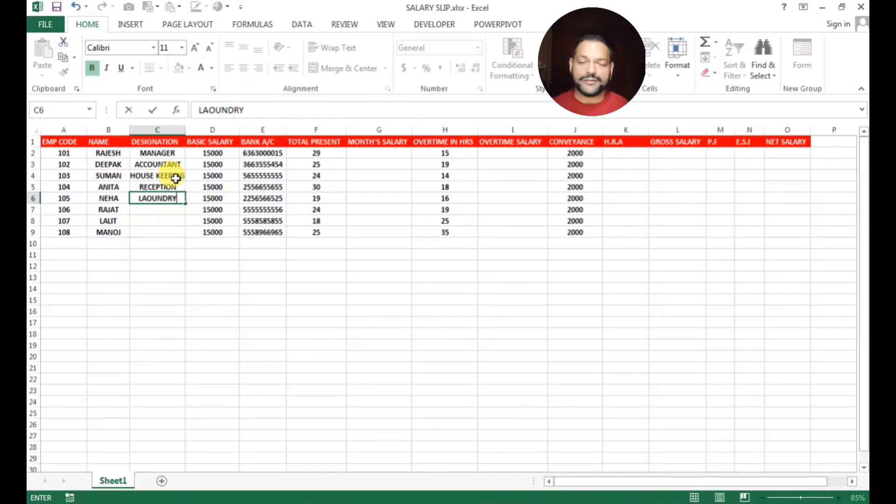
key("Return")
type("PEOPN")
key("BackSpace")
key("BackSpace")
key("BackSpace")
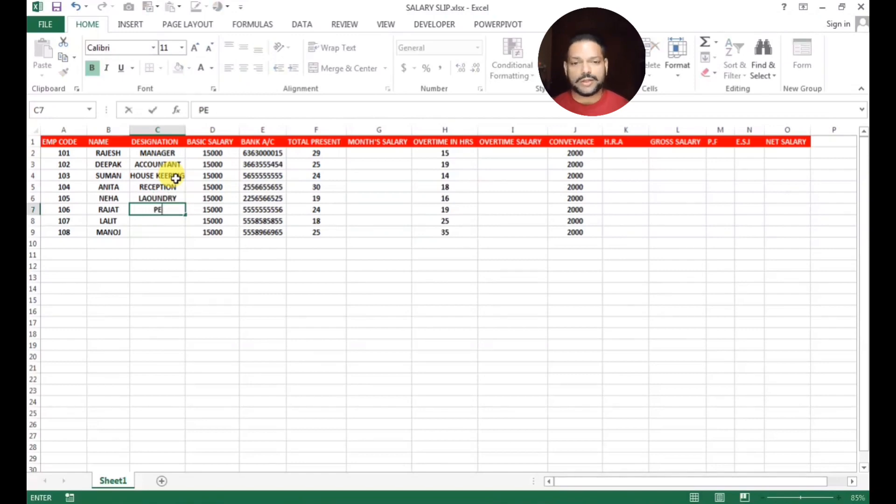
type("ON")
key("Return")
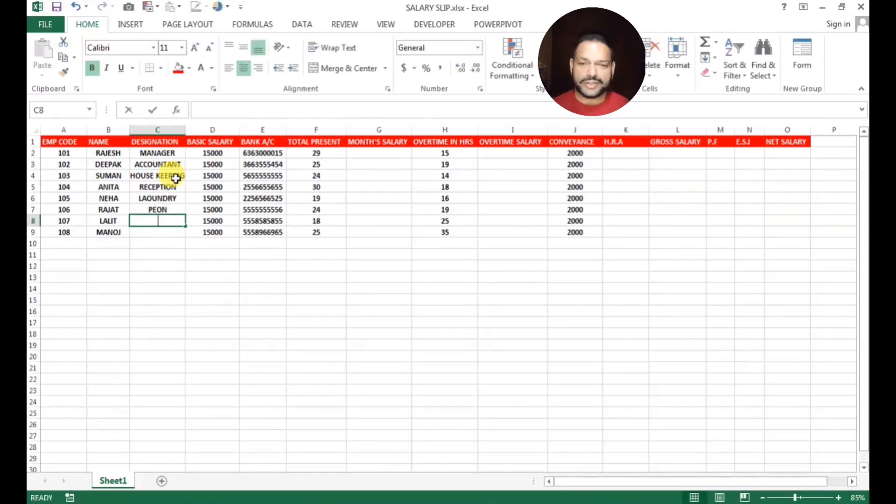
type("ASS. MANAGER")
key("Return")
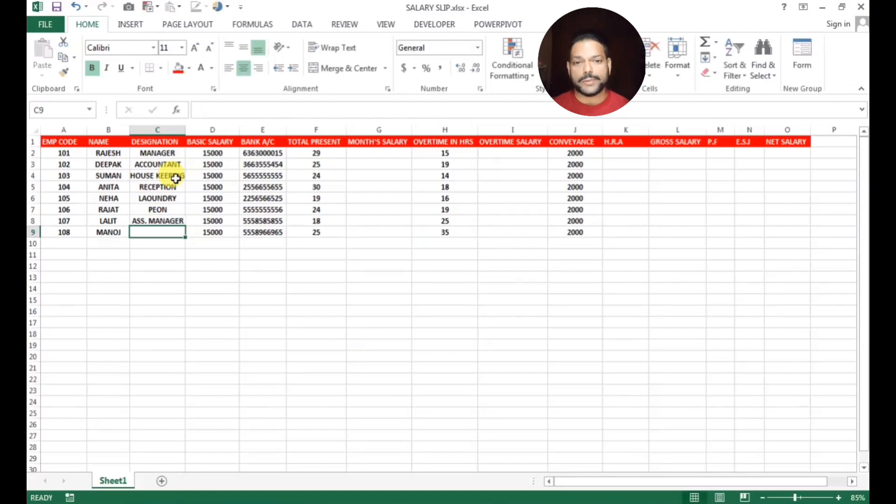
type("DRIVER")
left_click(316, 300)
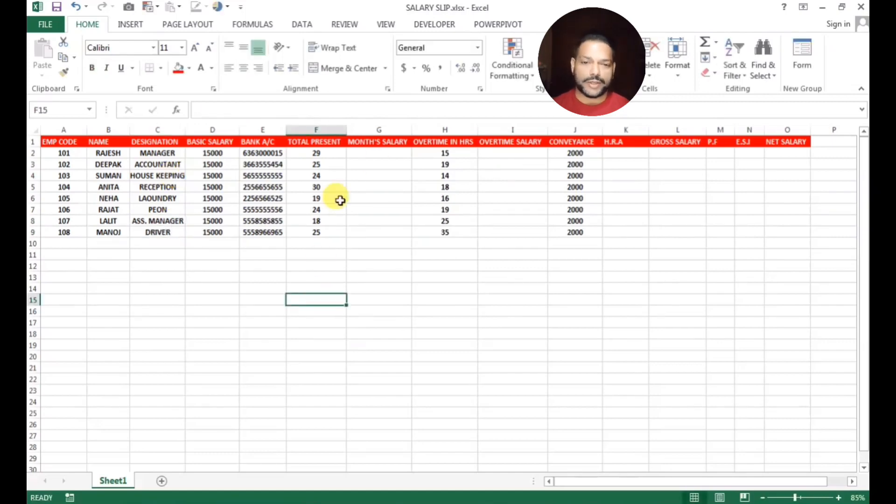
left_click(367, 156)
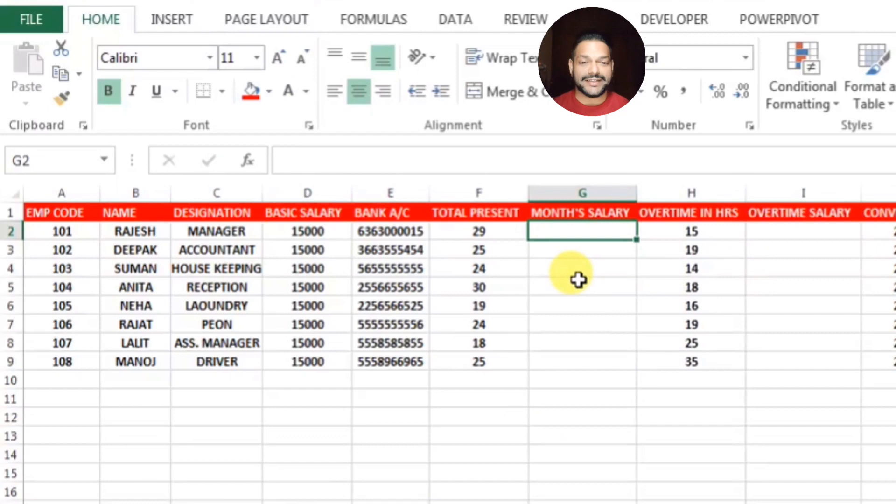
Enter =D2/30 in D14 to get a per-day basic rate of 500
left_click(217, 285)
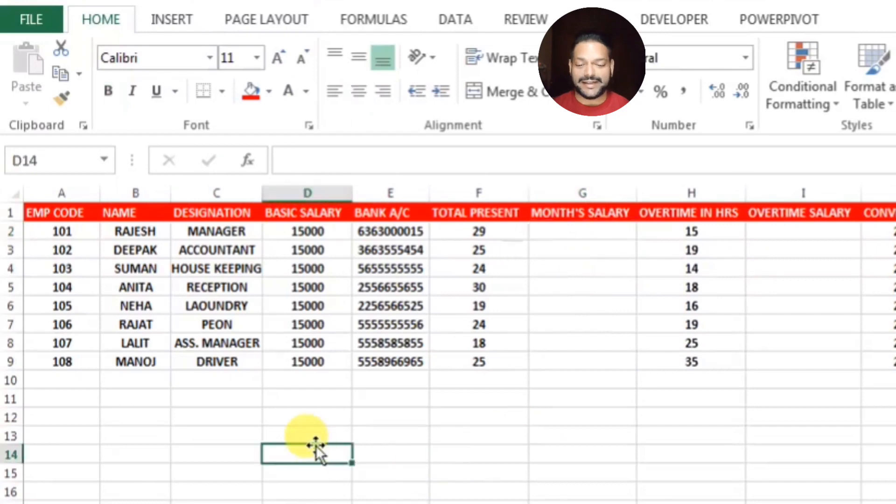
type("=")
left_click(288, 233)
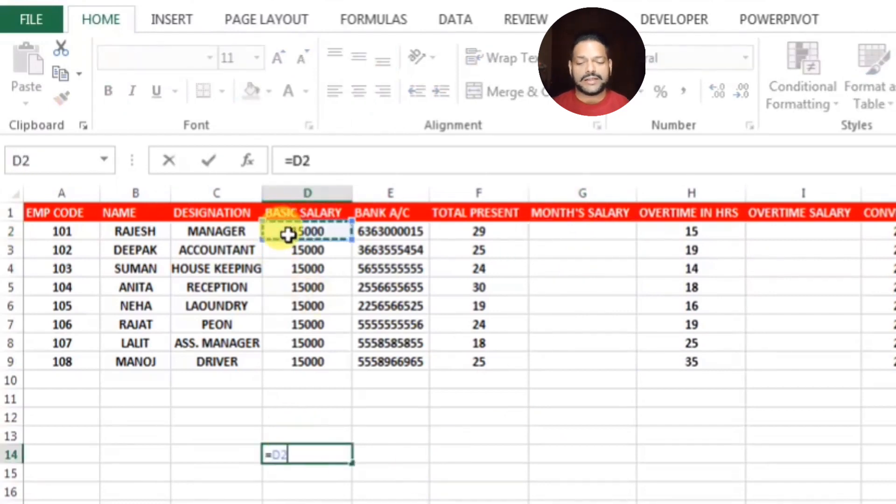
type("/30")
key("Return")
type("\\")
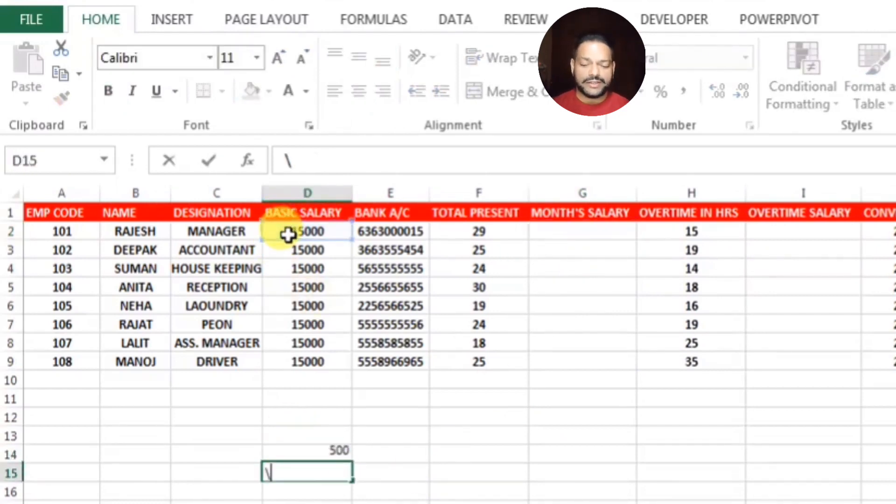
key("Escape")
left_click(340, 457)
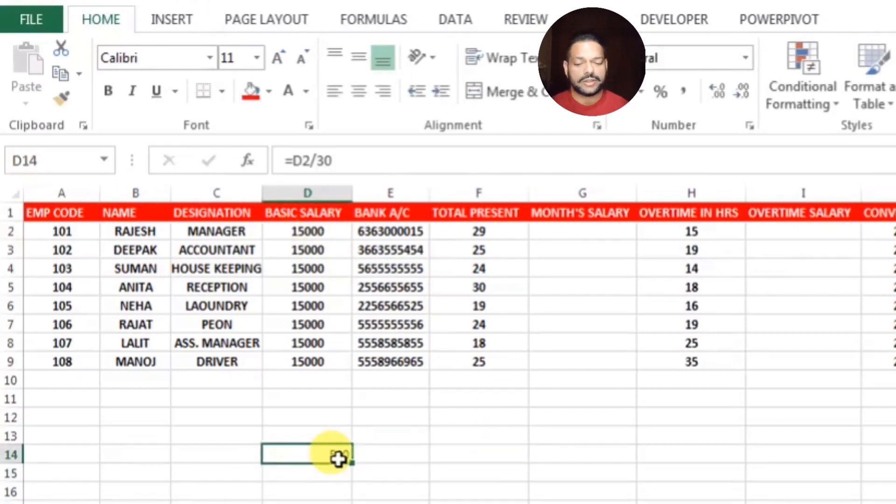
left_click(568, 233)
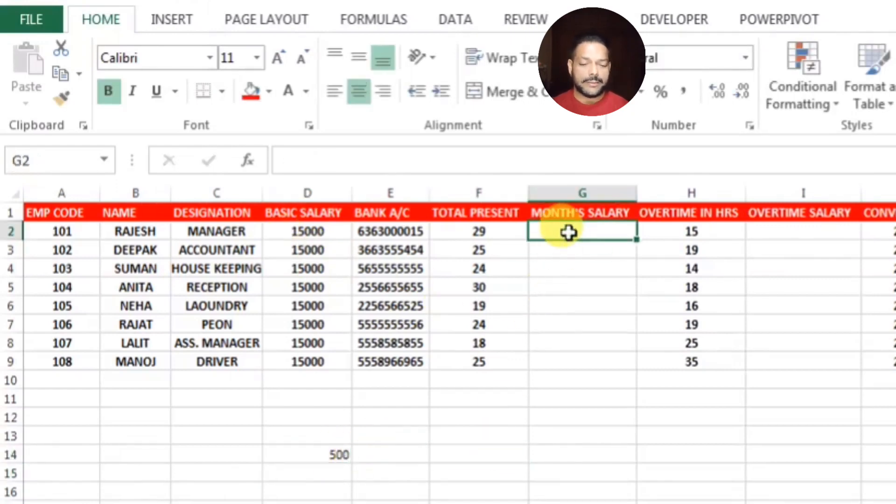
left_click(471, 469)
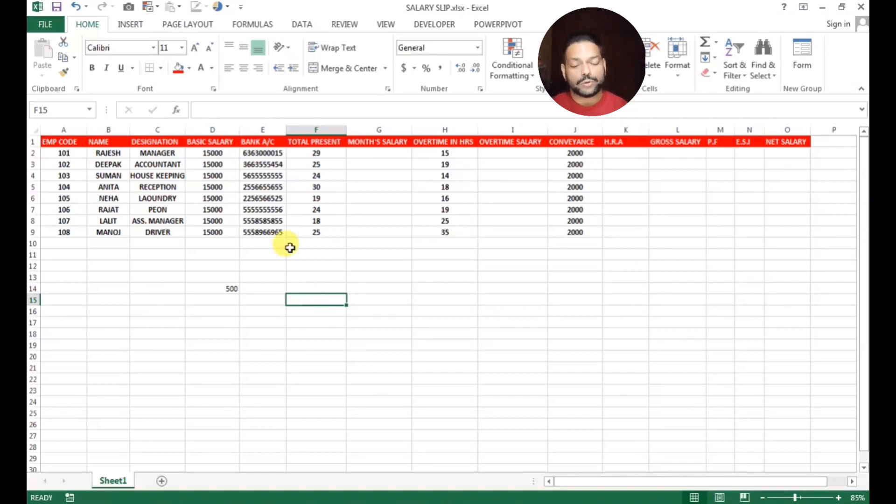
Enter =F2*500 in G2, accepting Excel's suggested formula correction
left_click(368, 153)
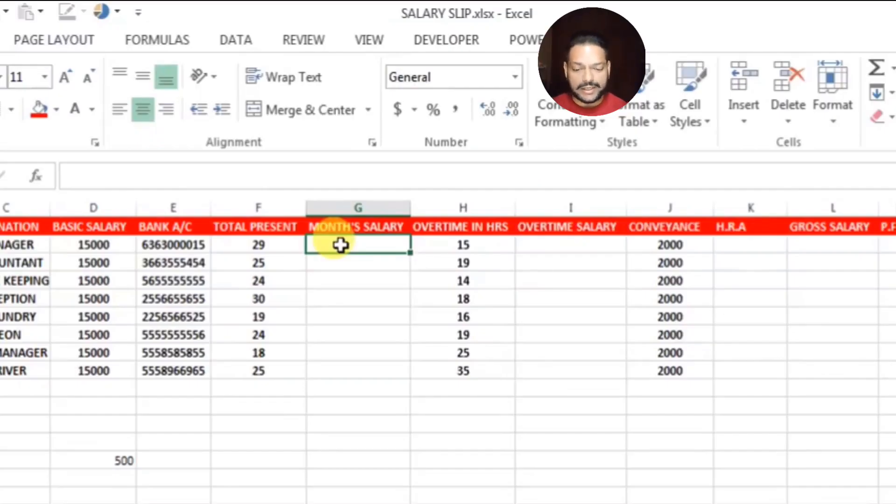
type("=")
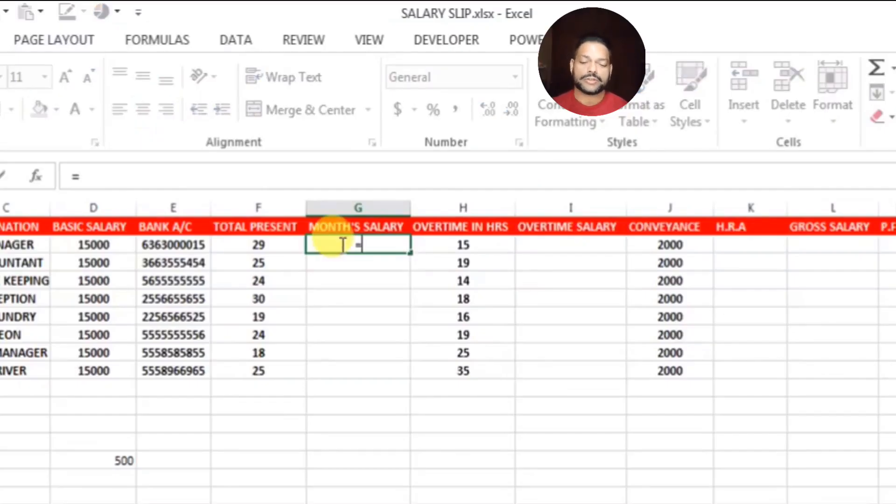
type("(")
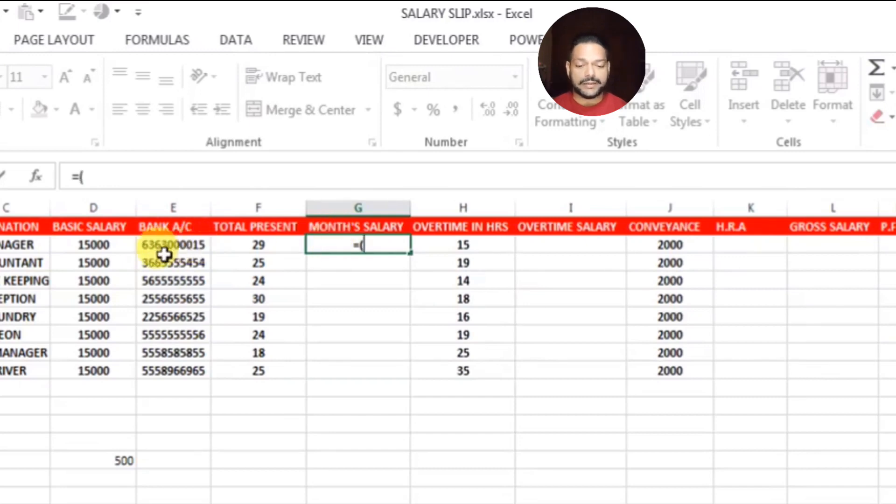
left_click(267, 244)
type("*")
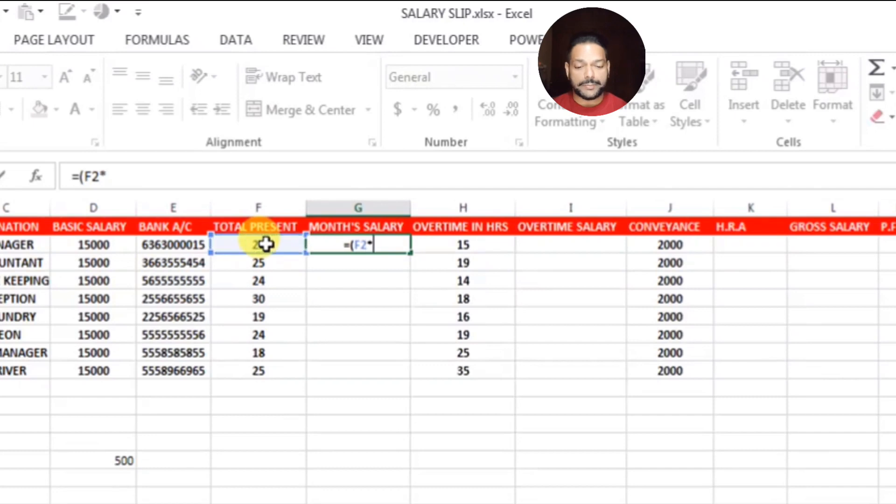
type("500")
key("Return")
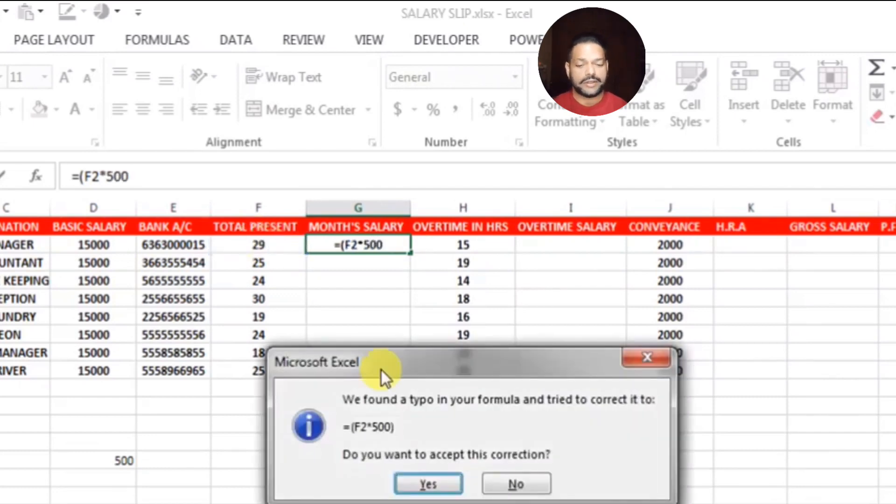
left_click(430, 488)
Fill the month's salary formula down to G9 for all eight employees
left_click(379, 243)
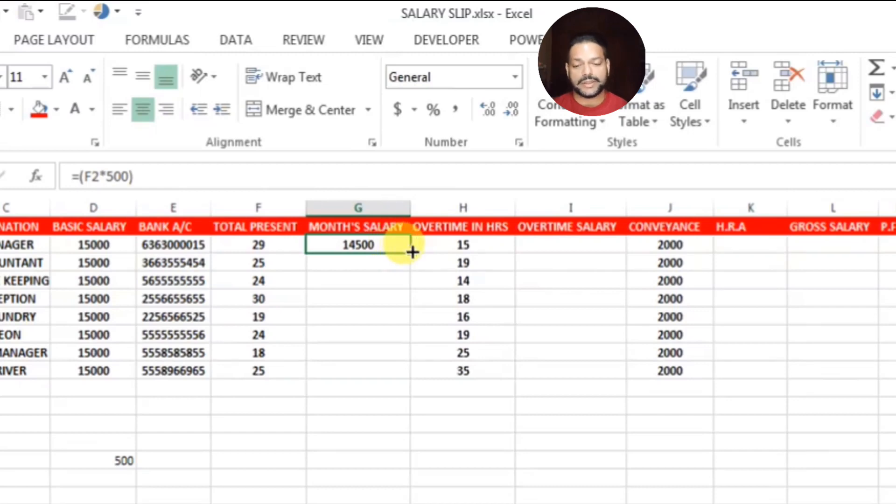
double_click(411, 252)
left_click(367, 442)
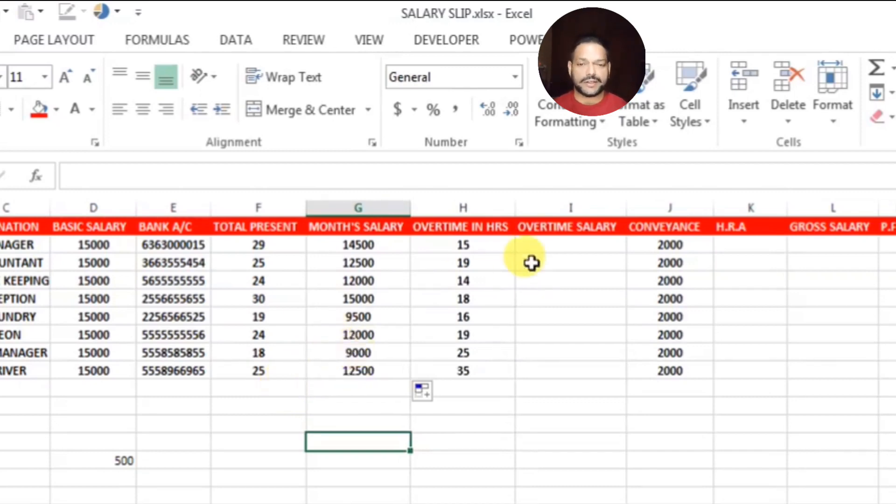
Type the overtime rate 150 into H13 below the overtime hours
left_click(549, 242)
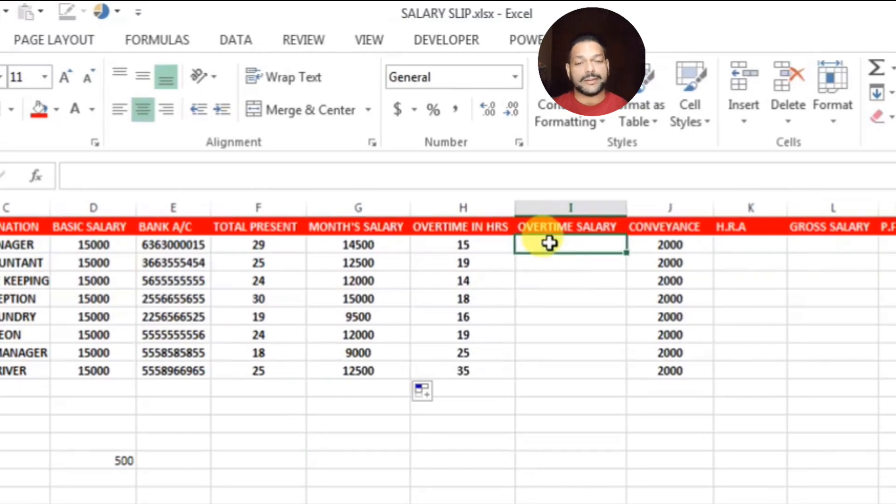
left_click(474, 240)
left_click(522, 461)
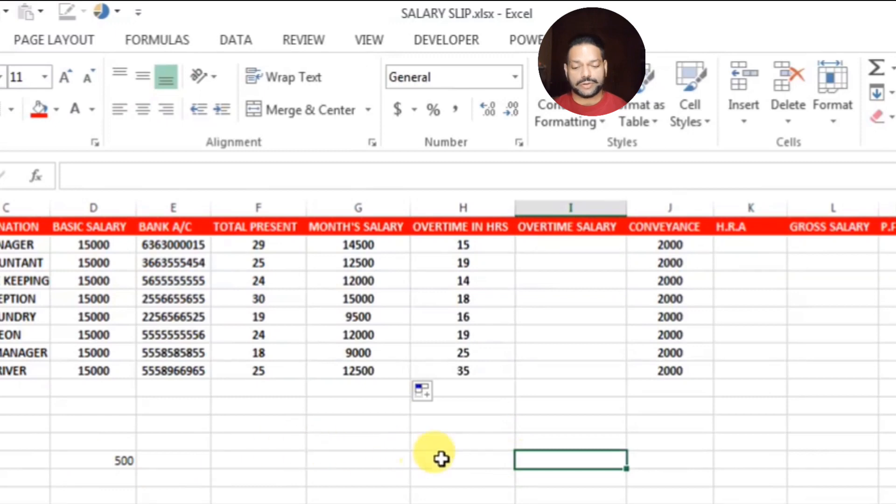
left_click(450, 444)
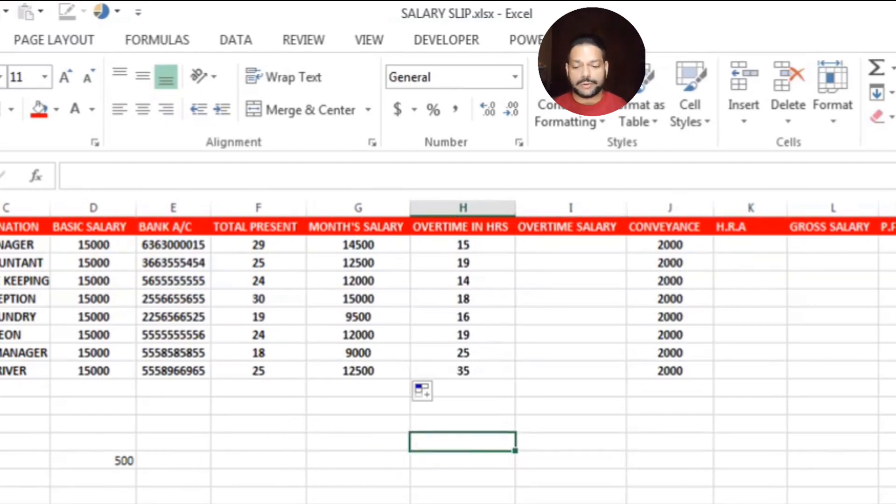
type("150")
key("Return")
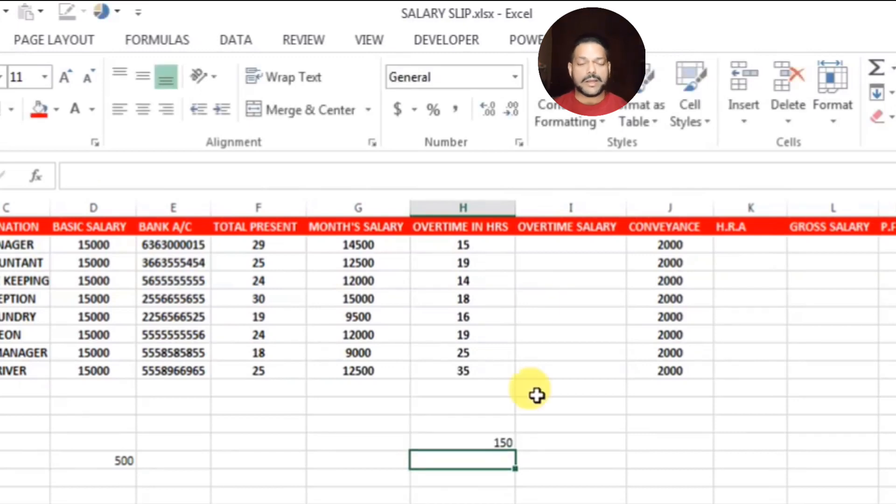
left_click(554, 242)
type("=")
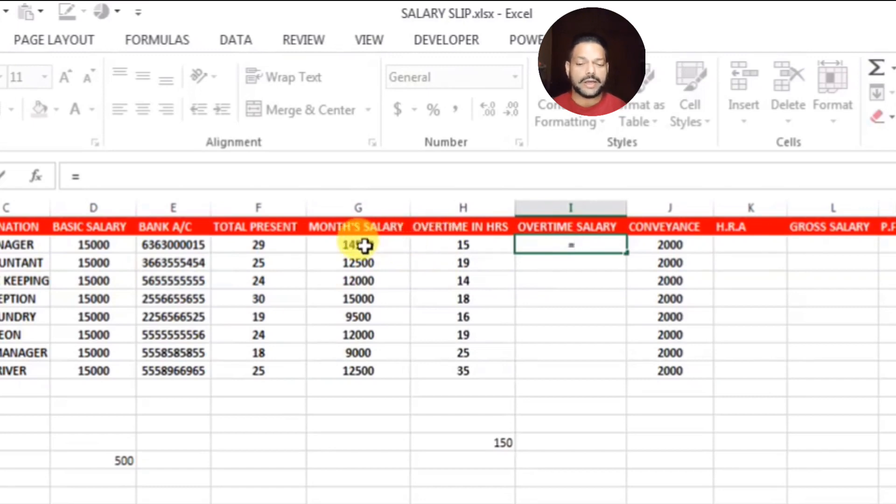
Complete the I2 formula as =H13*H2, giving an overtime salary of 2250
left_click(486, 443)
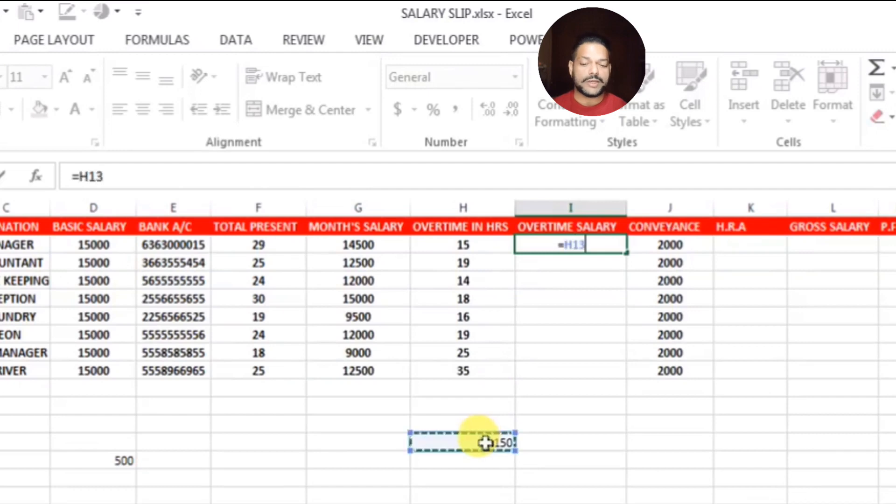
type("*")
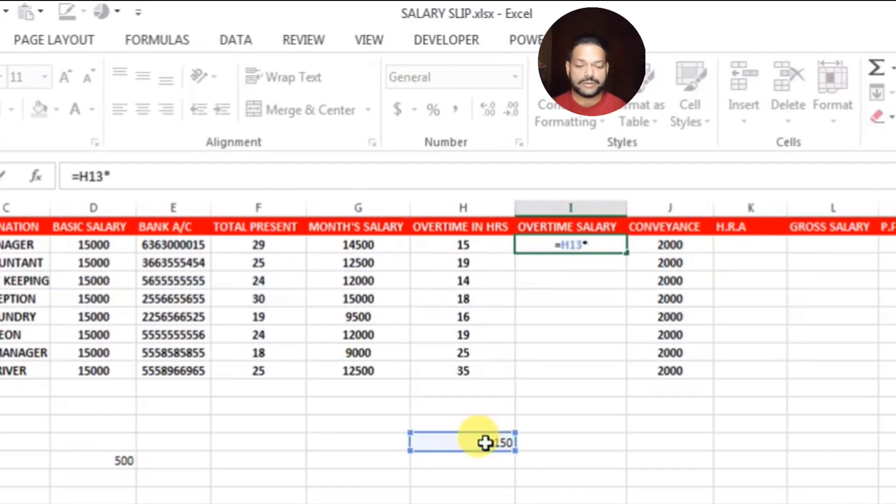
left_click(461, 246)
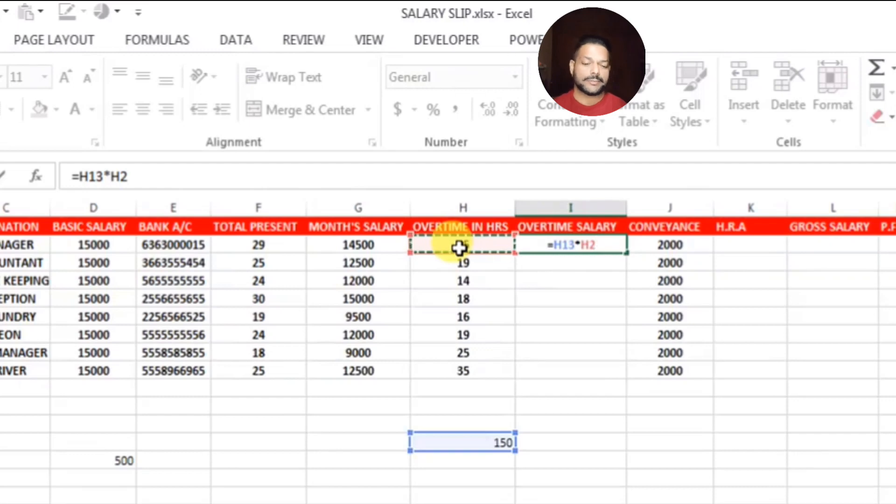
key("Return")
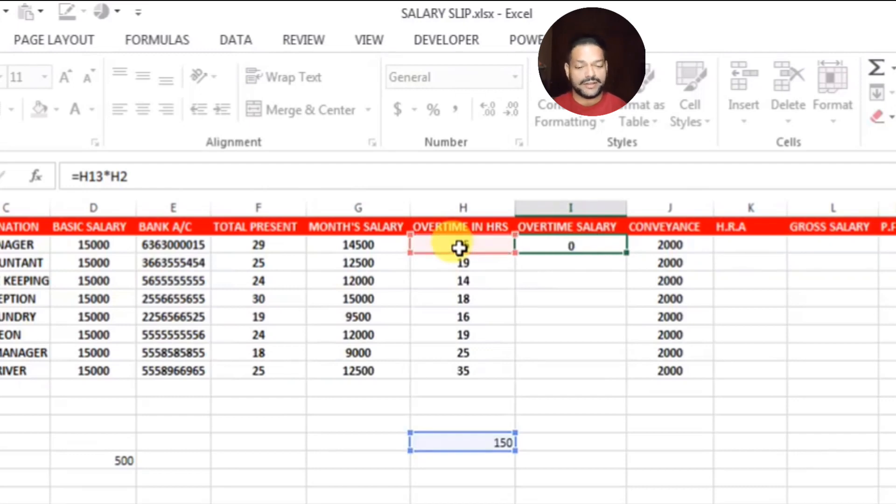
Copy the overtime formula down to I9 and recheck its H13 and H2 inputs
left_click(571, 242)
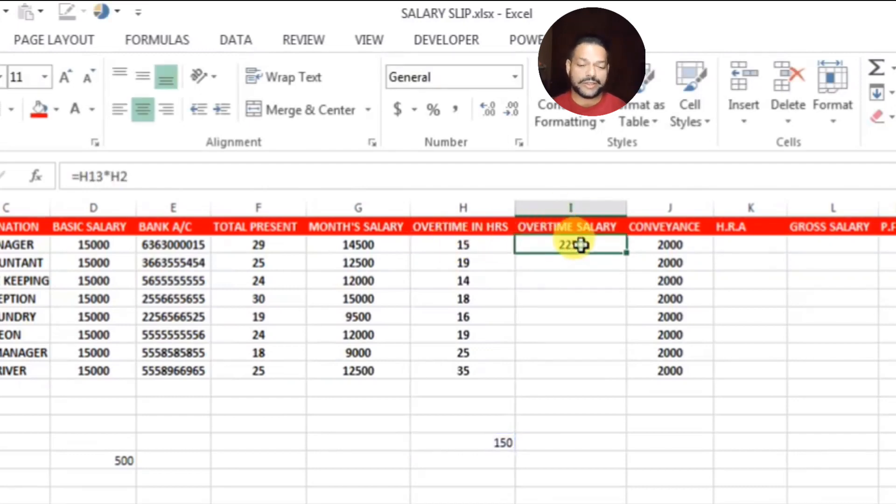
double_click(626, 254)
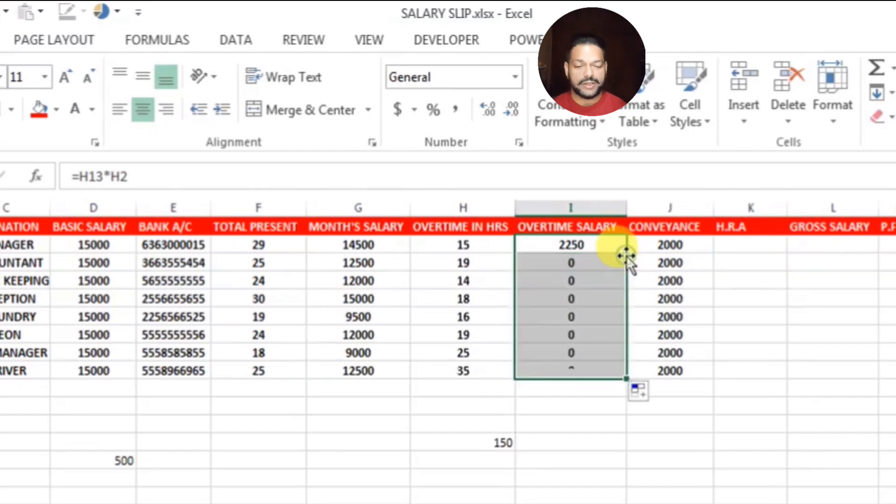
left_click(598, 245)
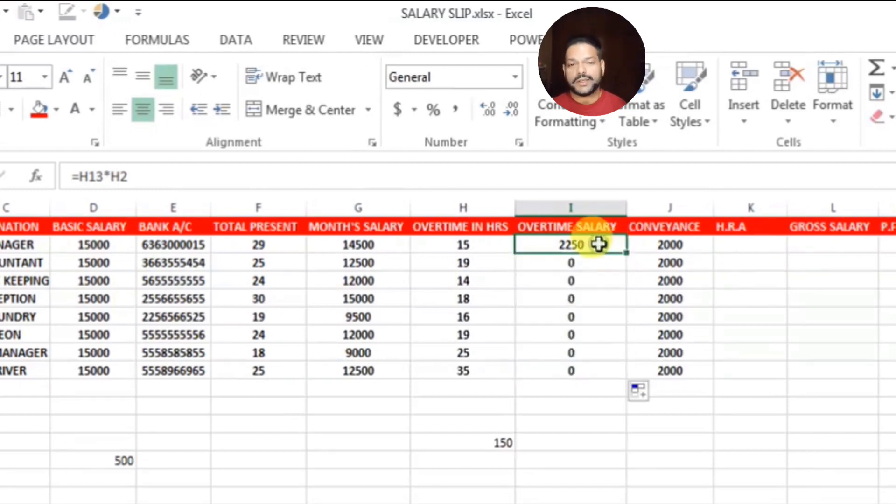
left_click(490, 442)
left_click(425, 251)
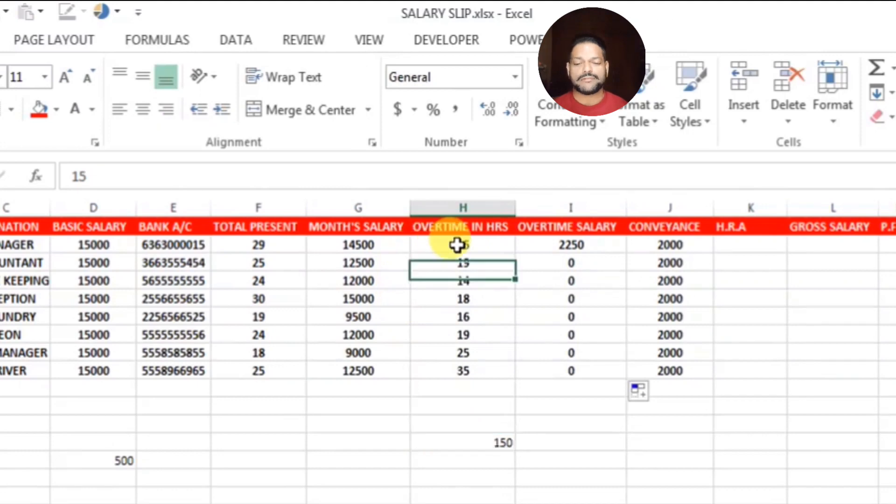
Enter =H3*H13 in I3 and copy it down the overtime salary column
left_click(576, 263)
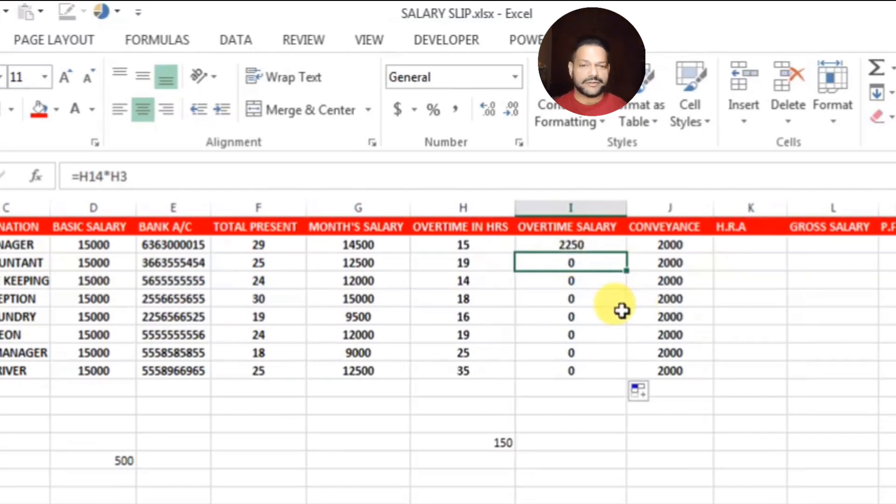
type("=")
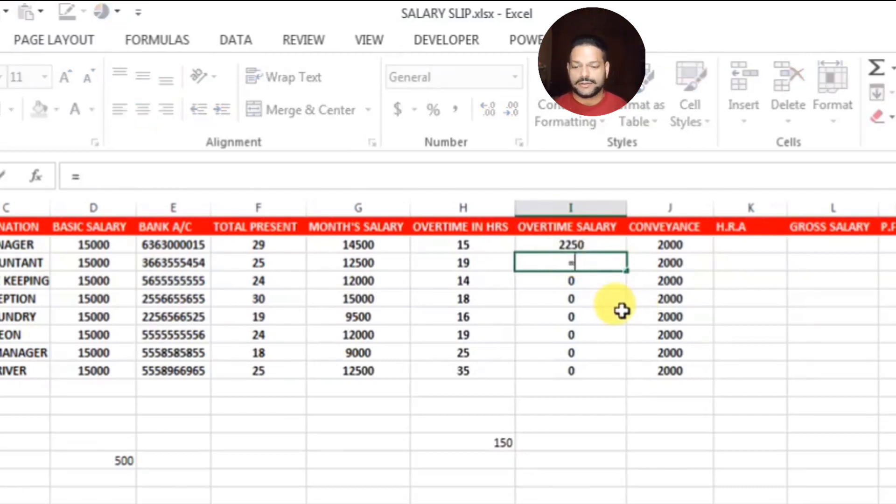
left_click(475, 263)
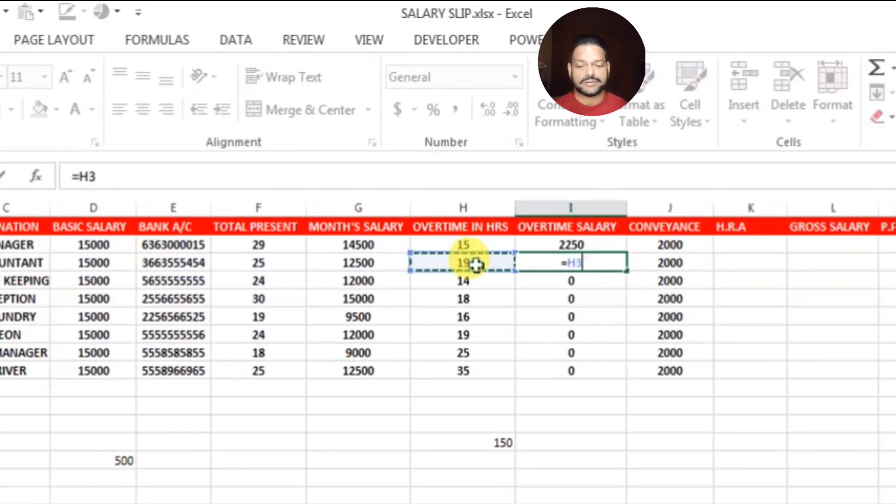
type("*")
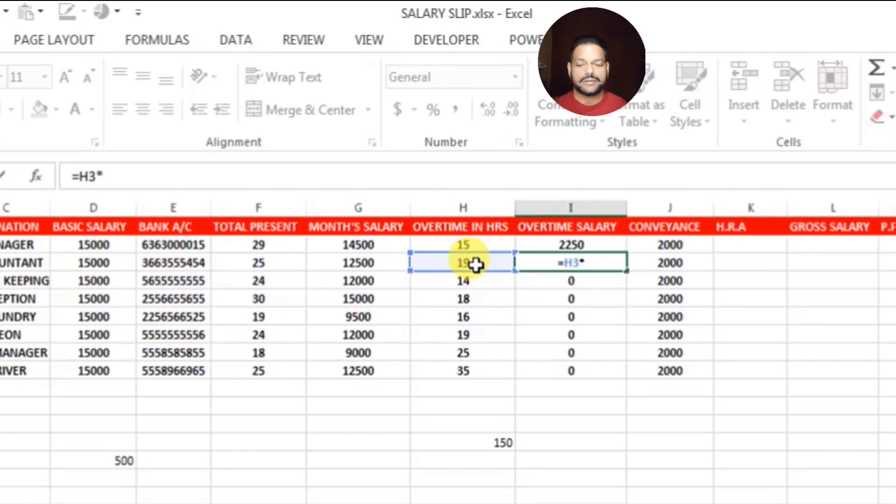
left_click(493, 442)
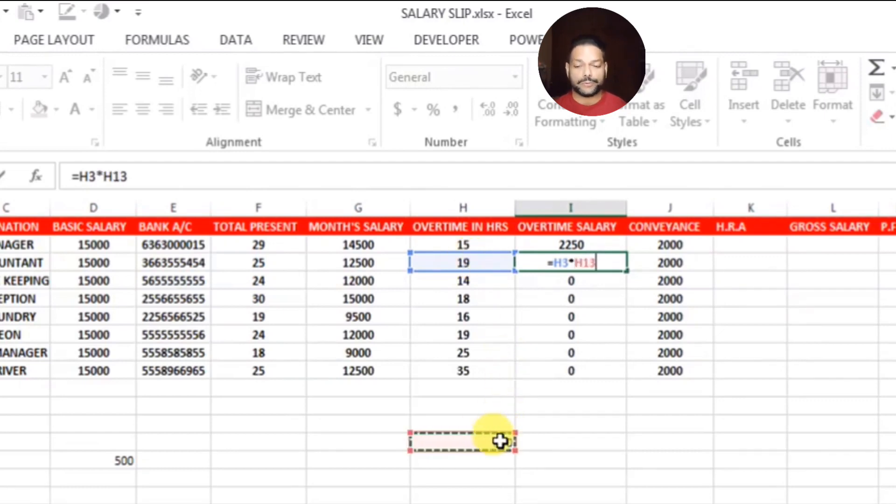
key("Return")
left_click(612, 263)
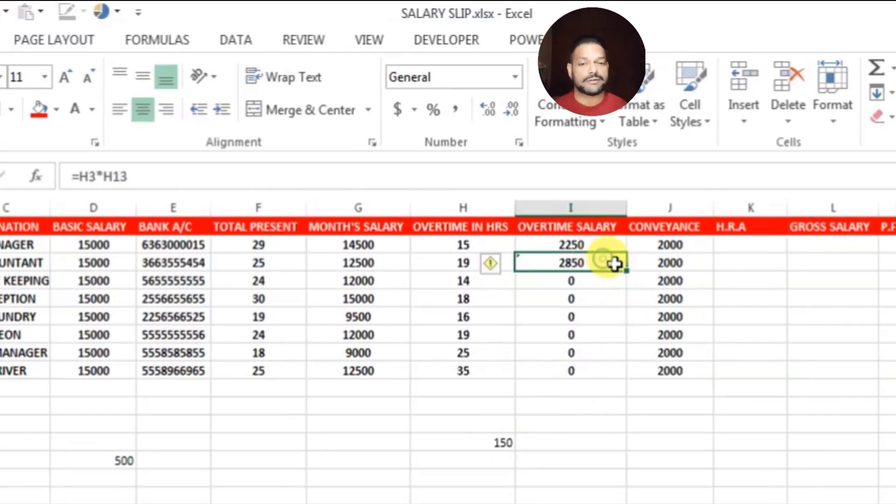
left_click_drag(628, 273, 623, 373)
left_click(619, 408)
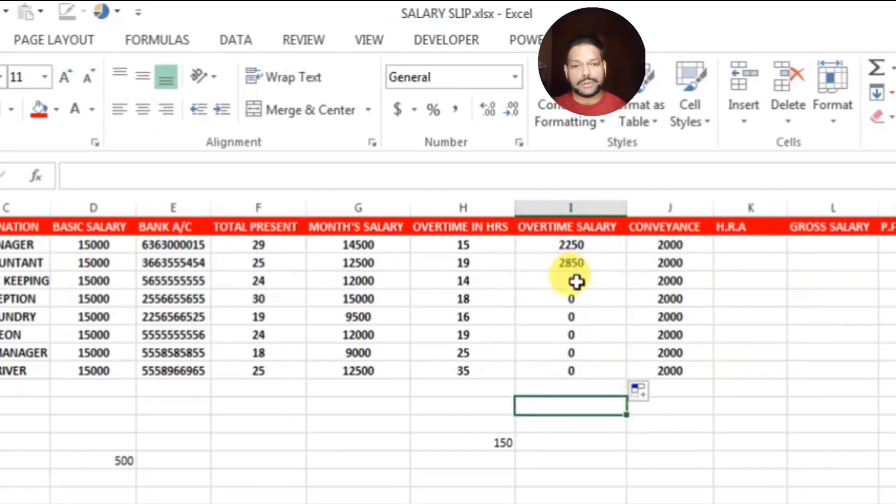
Rewrite I4 and I5 as each row's overtime hours times H13
left_click(577, 282)
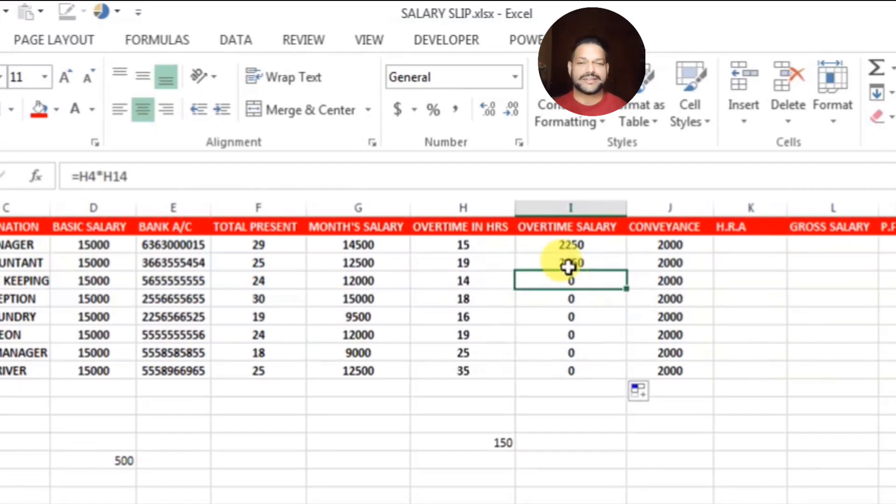
type("=")
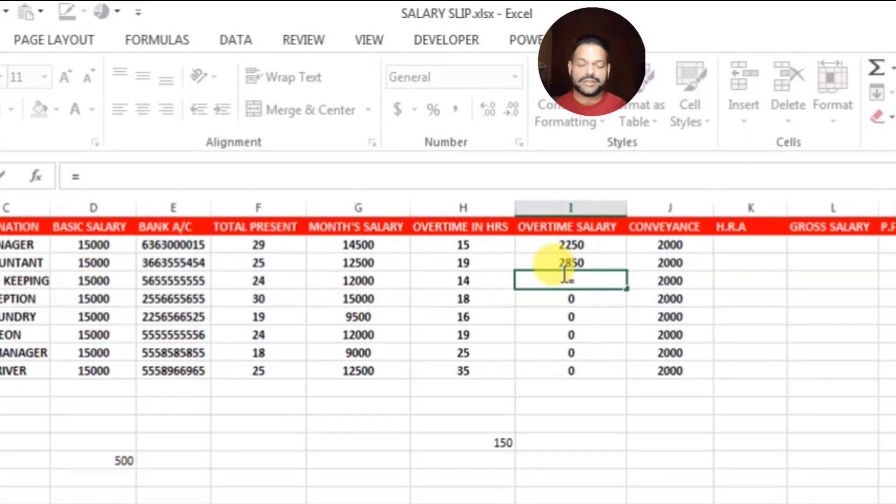
left_click(474, 282)
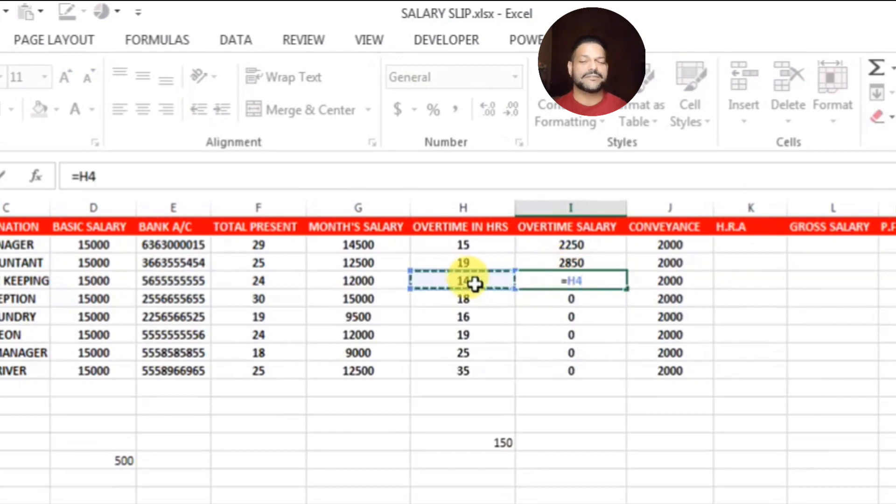
type("*")
left_click(500, 441)
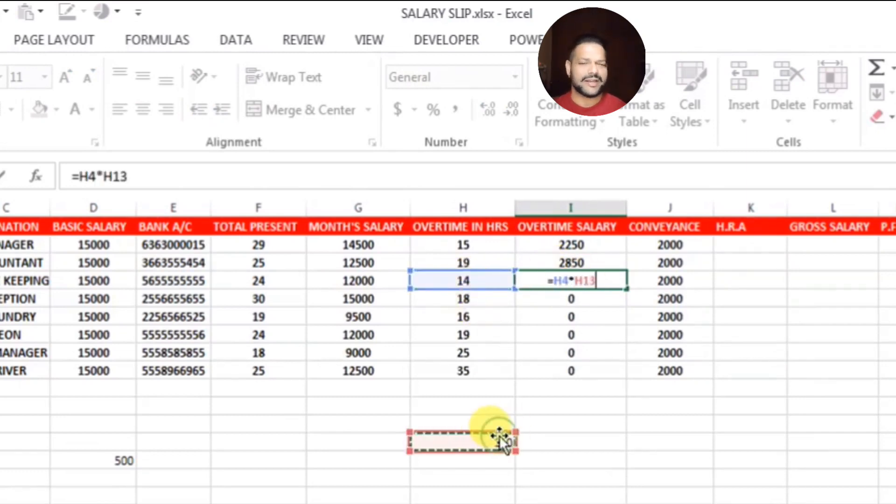
key("Return")
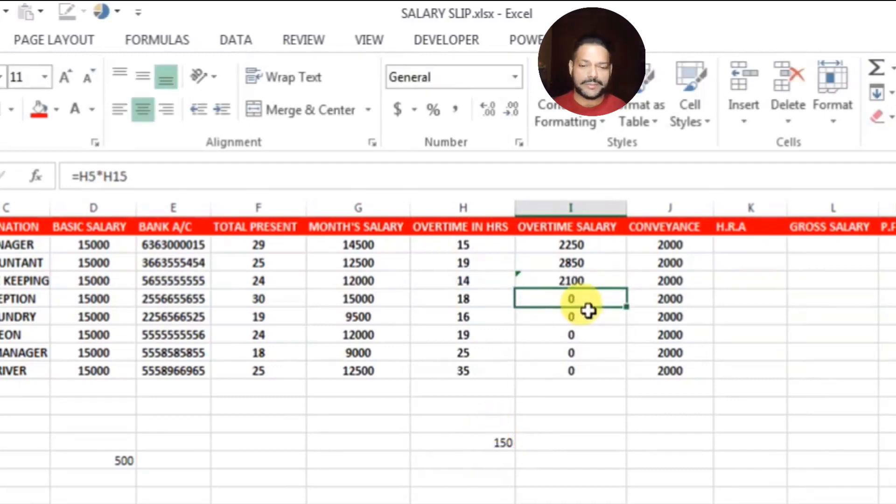
type("=")
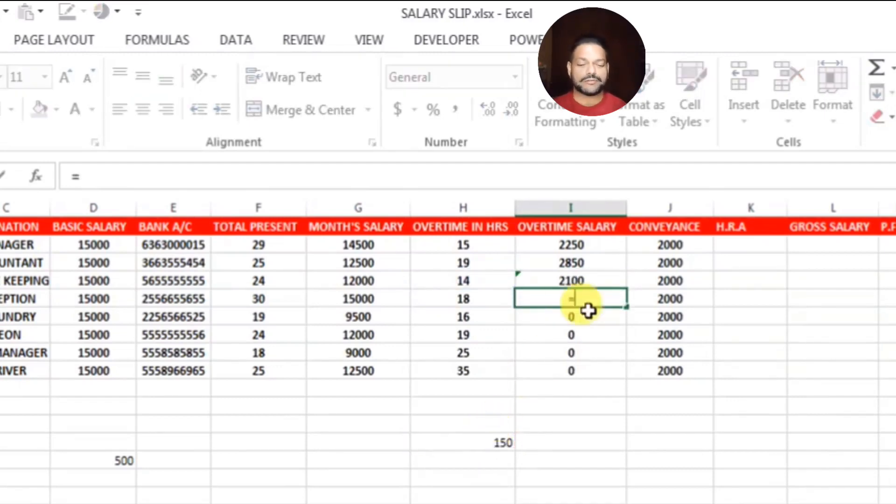
left_click(469, 299)
type("*")
left_click(501, 443)
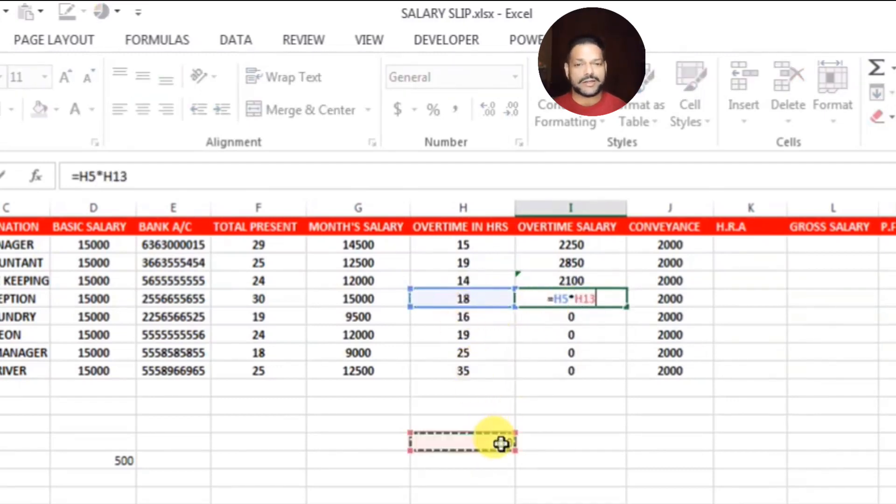
key("Return")
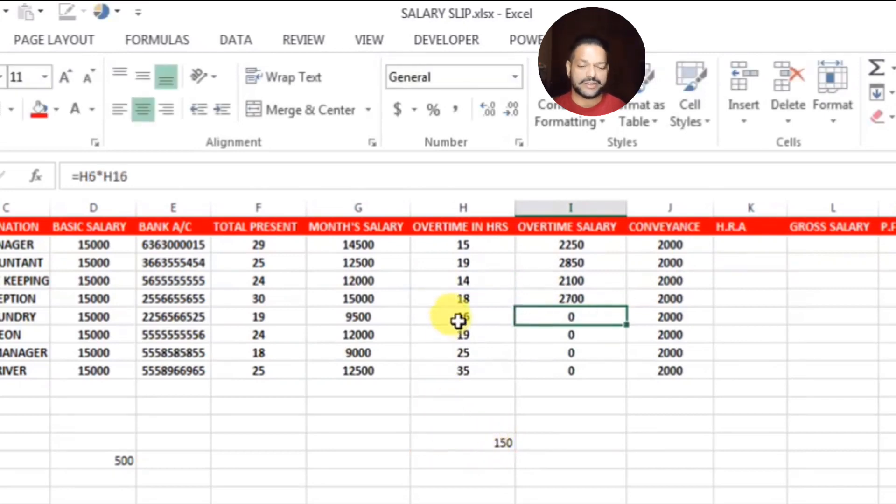
Enter =H6*H13 in I6 and =H7*H13 in I7, cancelling a stray edit in H7
type("=")
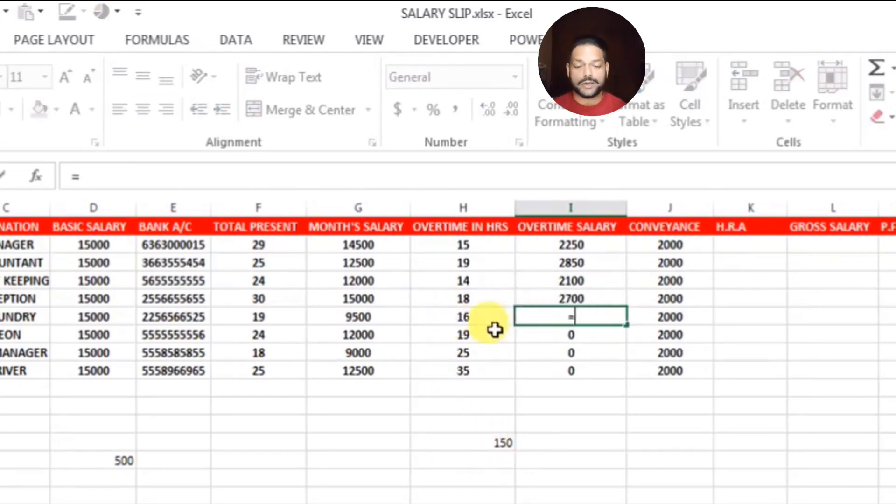
left_click(458, 316)
type("*")
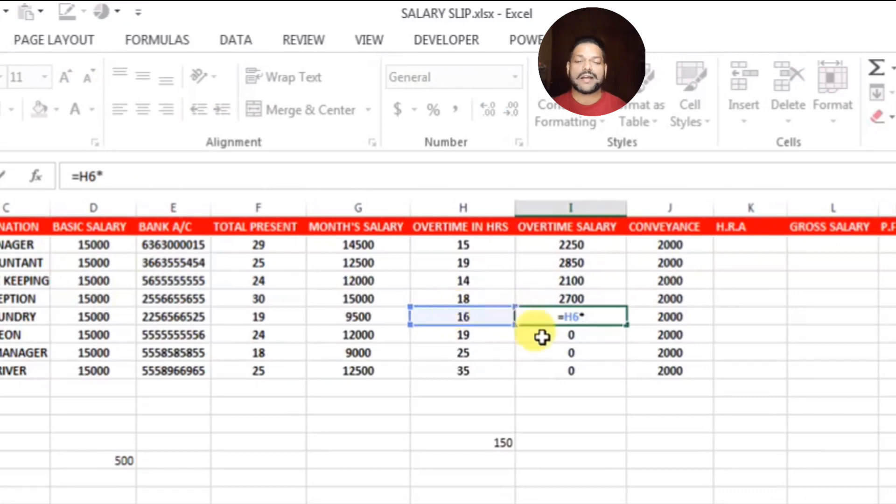
left_click(494, 443)
key("Return")
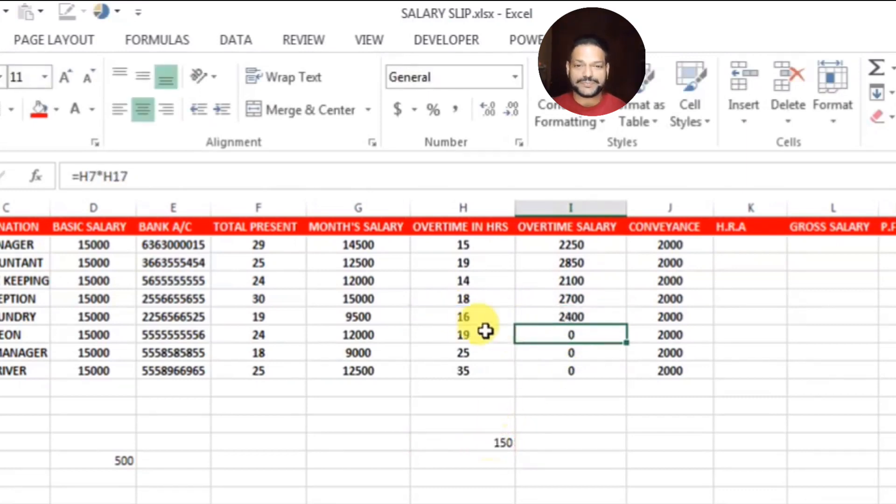
left_click(463, 336)
type("=")
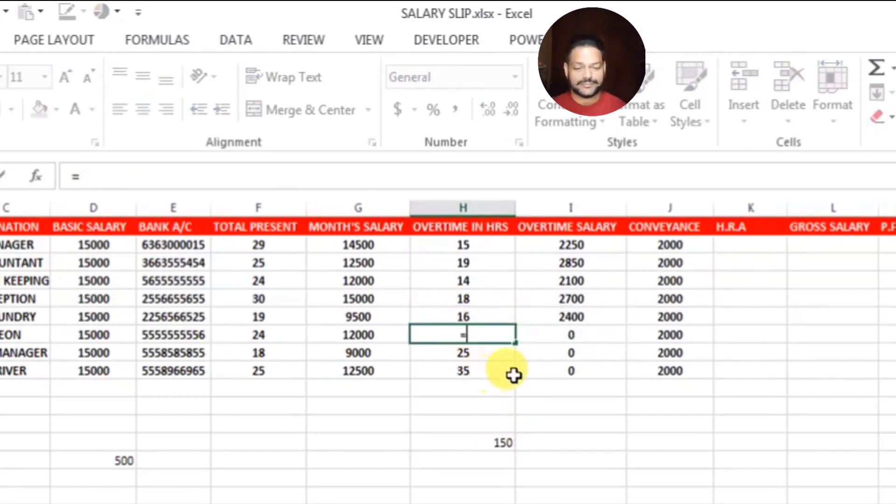
key("BackSpace")
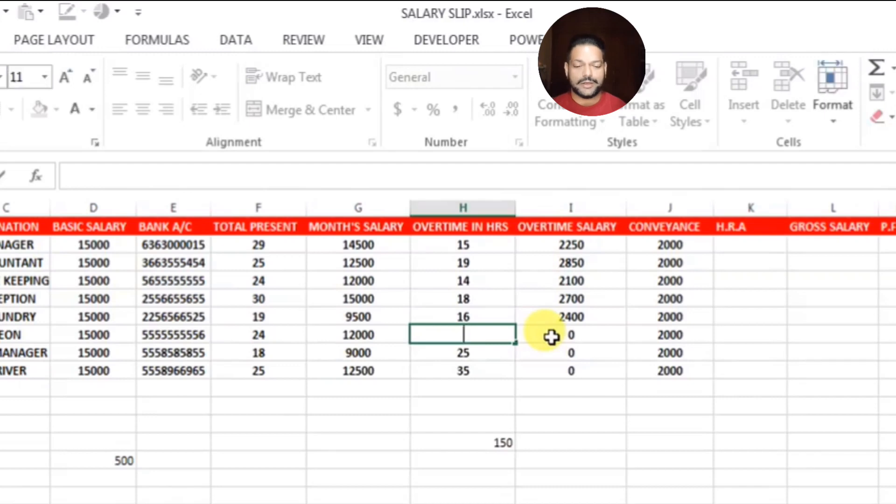
key("Escape")
left_click(570, 422)
left_click(570, 337)
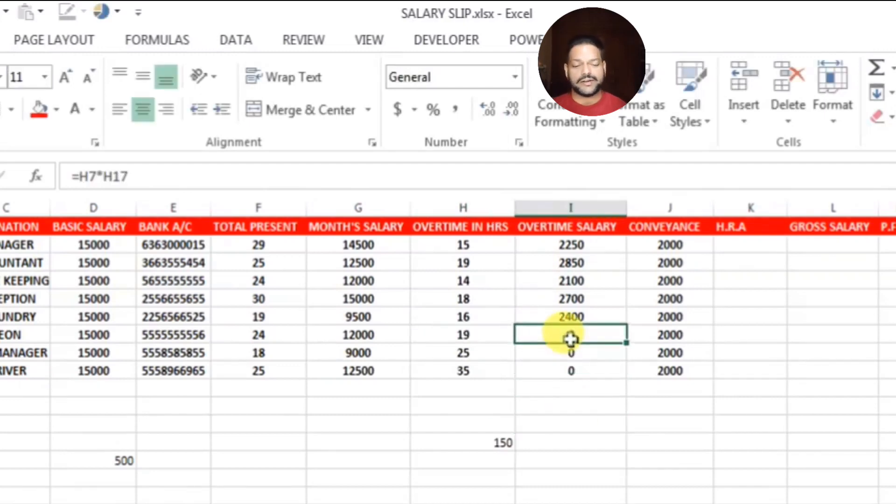
type("=")
left_click(476, 337)
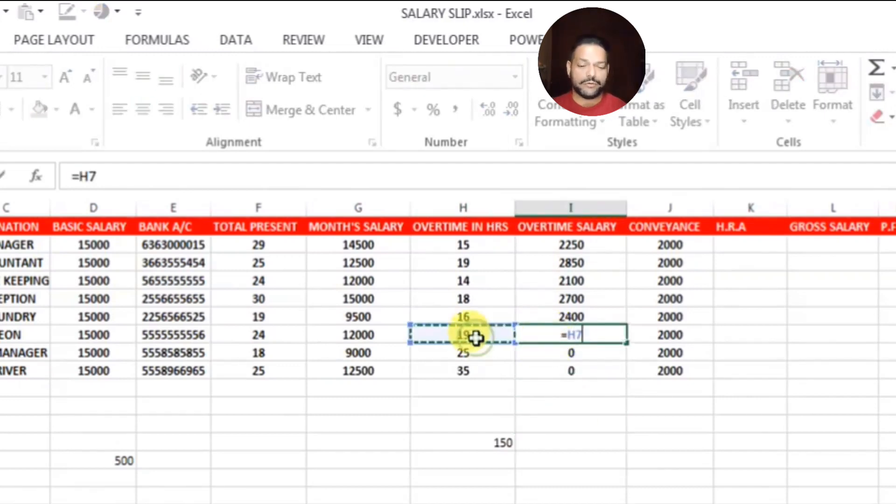
type("*")
left_click(475, 441)
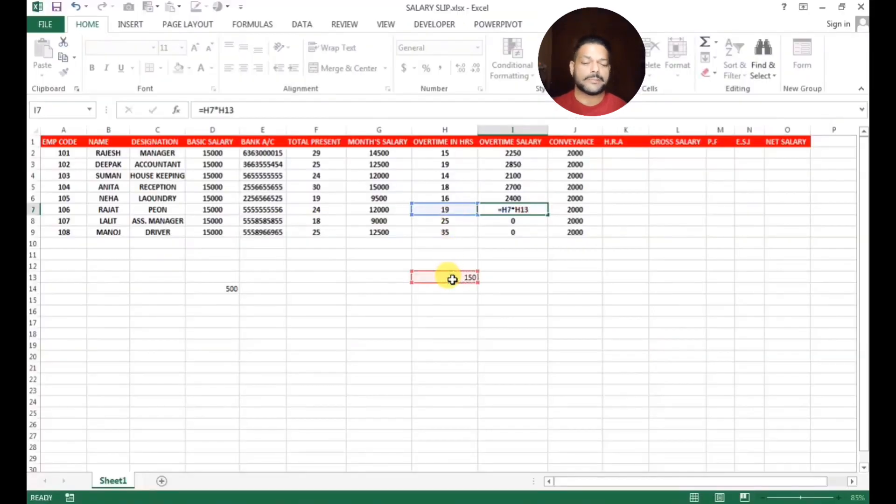
key("Return")
Enter =H8*H13 in I8 and =H9*H13 in I9
type("=")
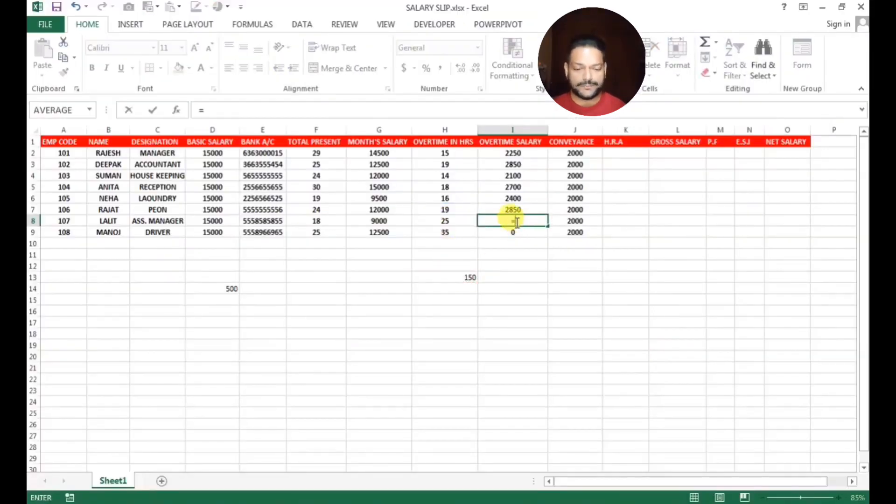
left_click(449, 221)
type("*")
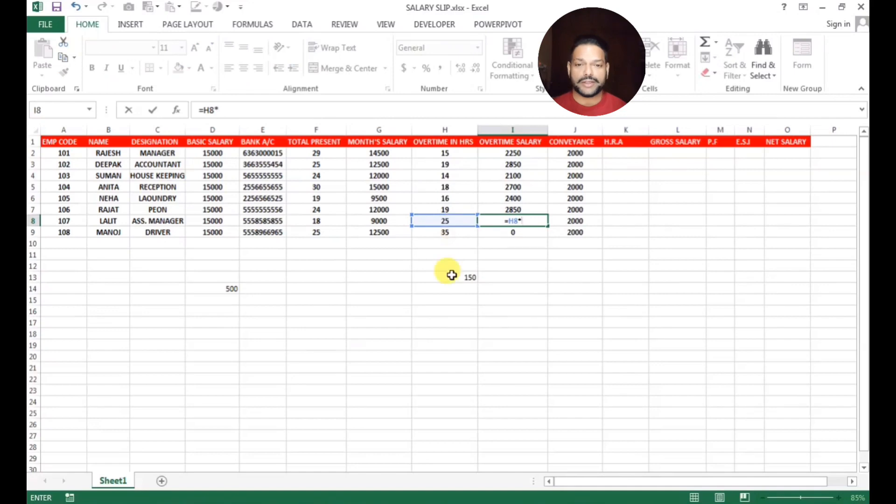
left_click(453, 276)
key("Return")
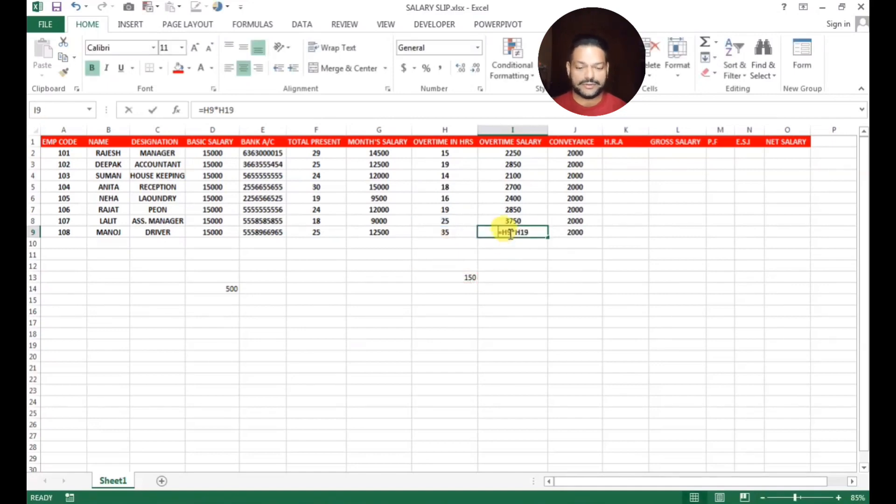
type("=")
left_click(438, 232)
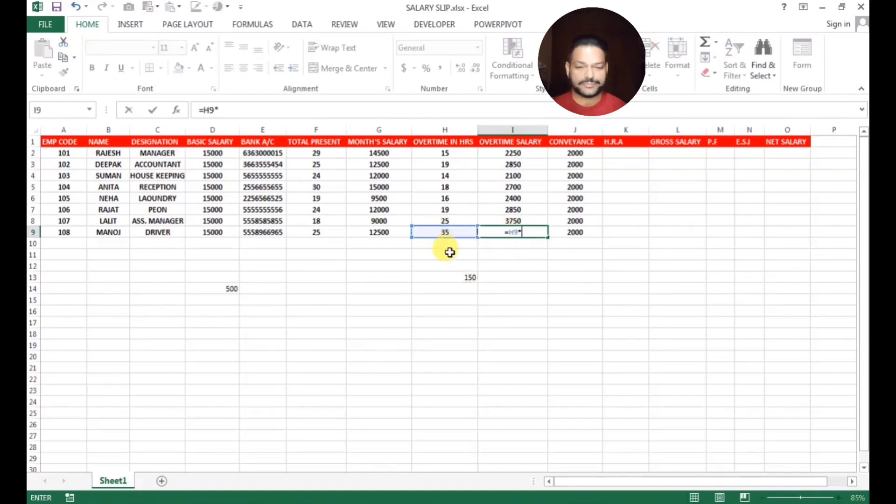
type("*")
left_click(455, 278)
key("Return")
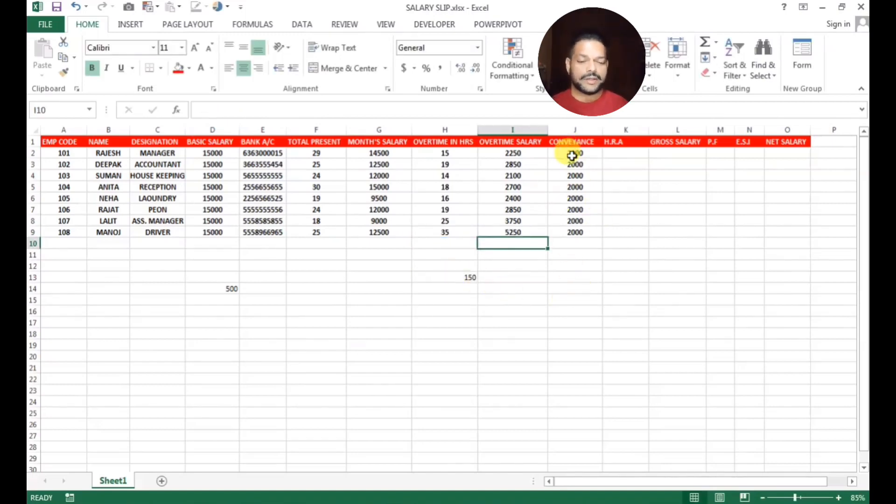
Enter 1000 as H.R.A in K2 and fill it down to K9
left_click(617, 154)
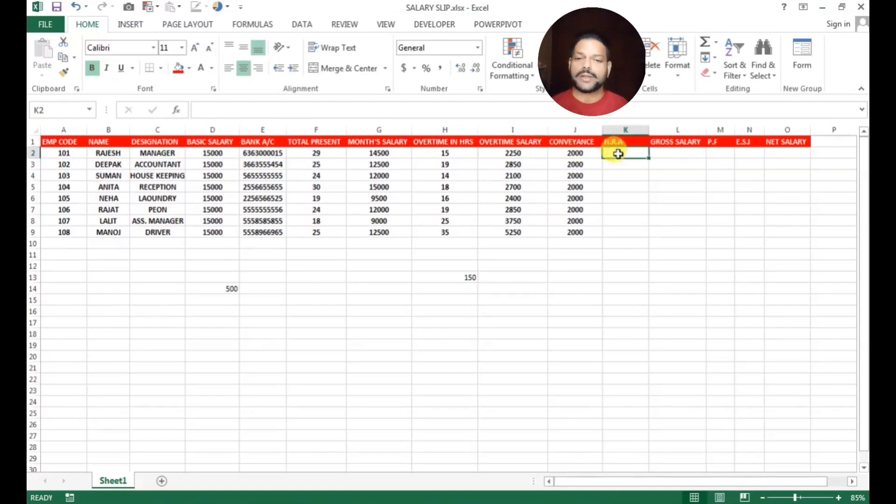
type("1000")
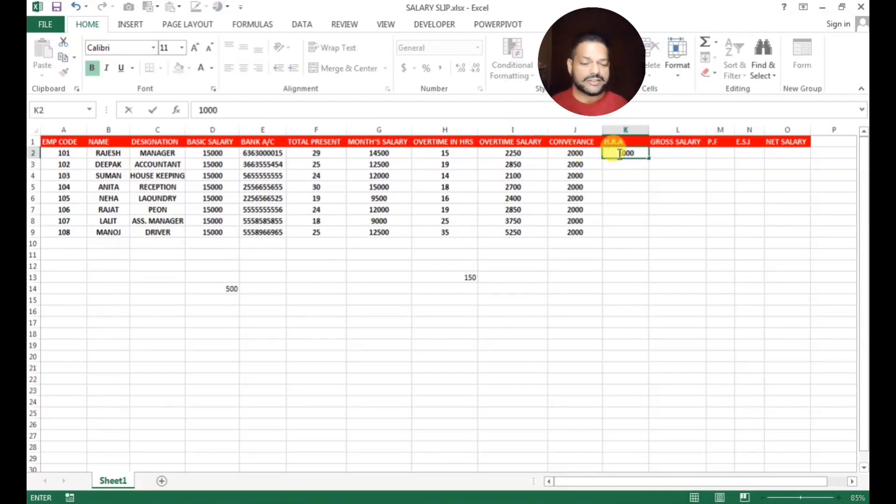
left_click(667, 206)
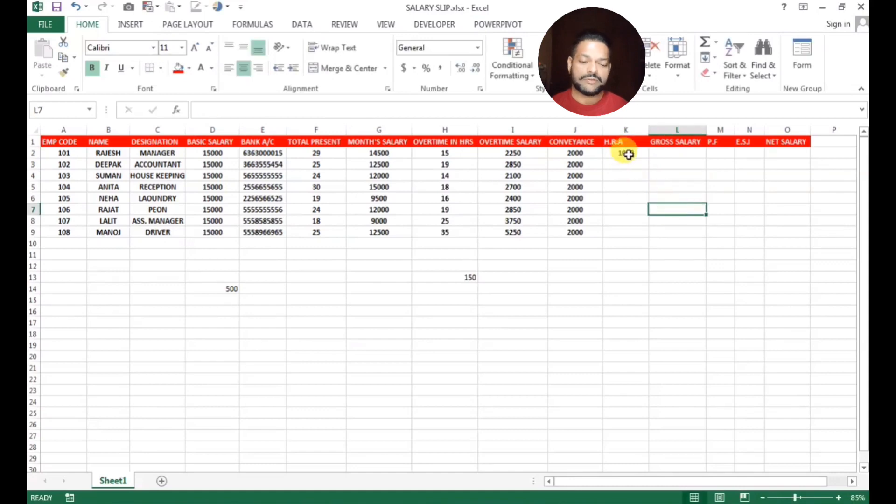
left_click(626, 151)
left_click_drag(649, 158, 629, 233)
left_click(636, 292)
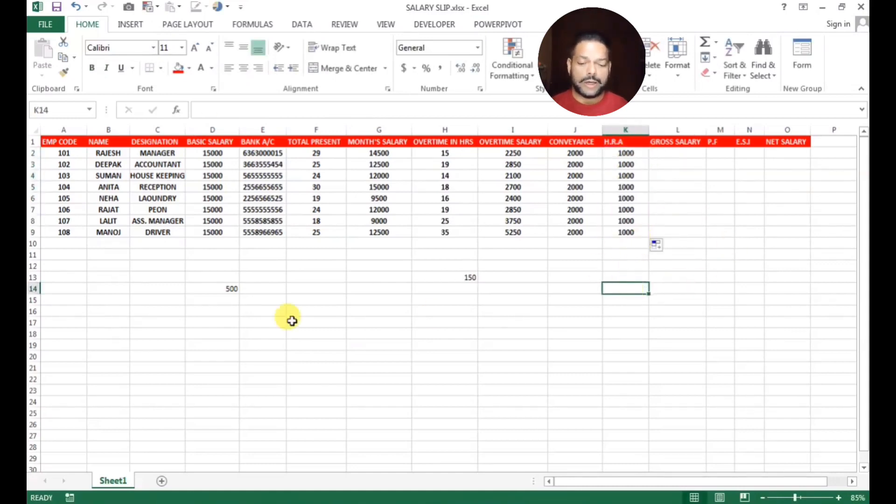
Delete the stray 500 and 150 values below the table
left_click_drag(214, 273, 488, 346)
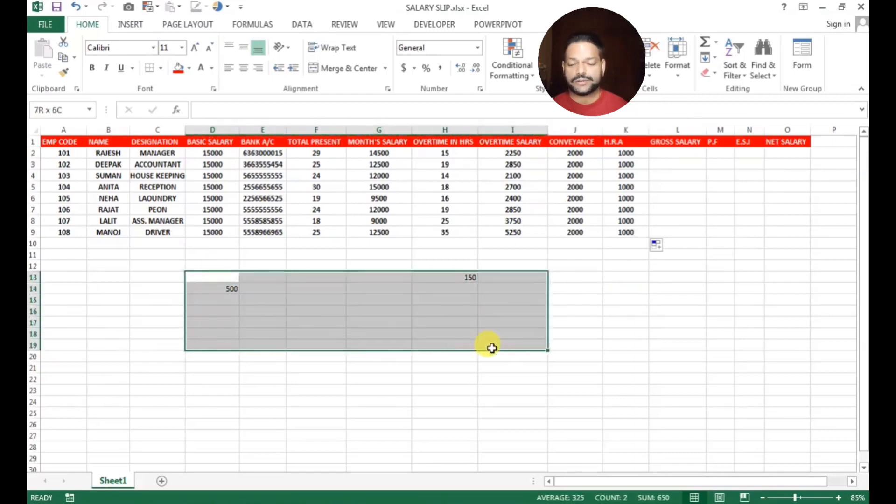
key("Delete")
left_click(582, 321)
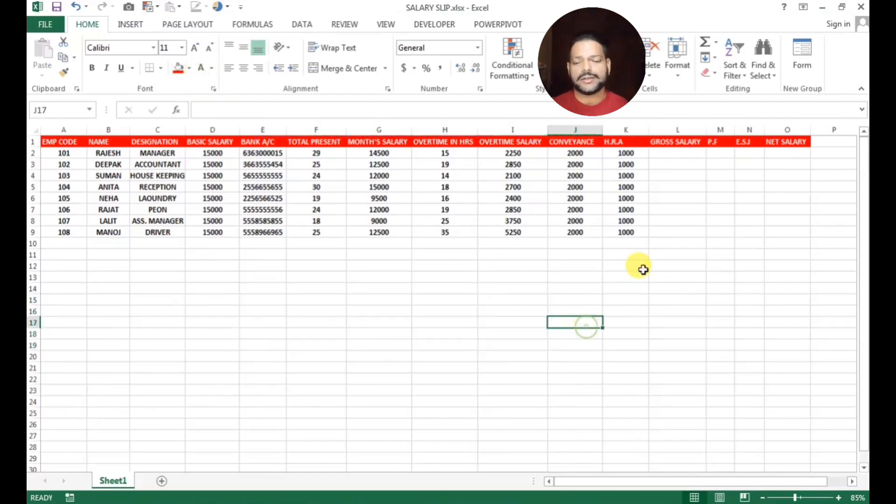
left_click(672, 157)
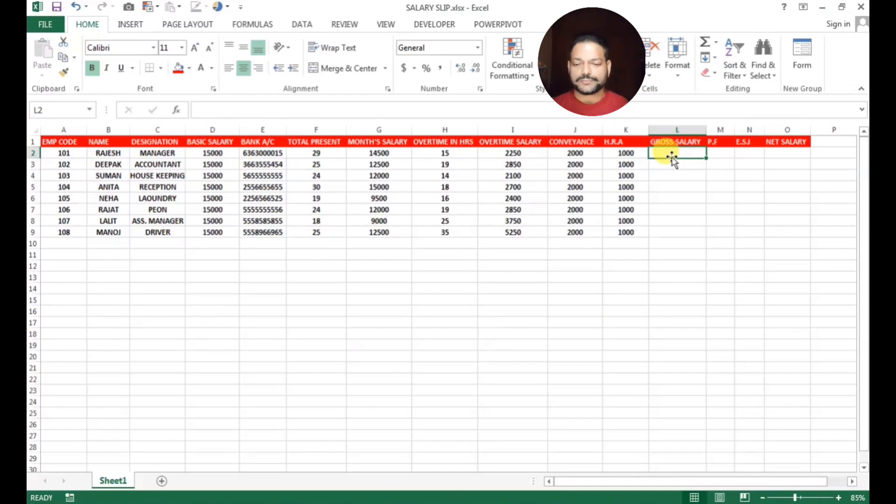
Enter =SUM(G2,I2,J2,K2) in L2, giving 19750, and copy it down to L9
type("=SUM")
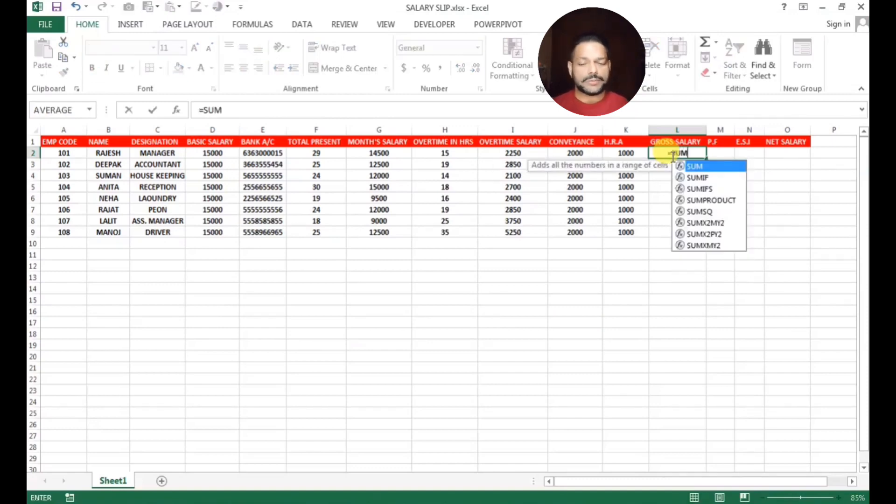
type("(")
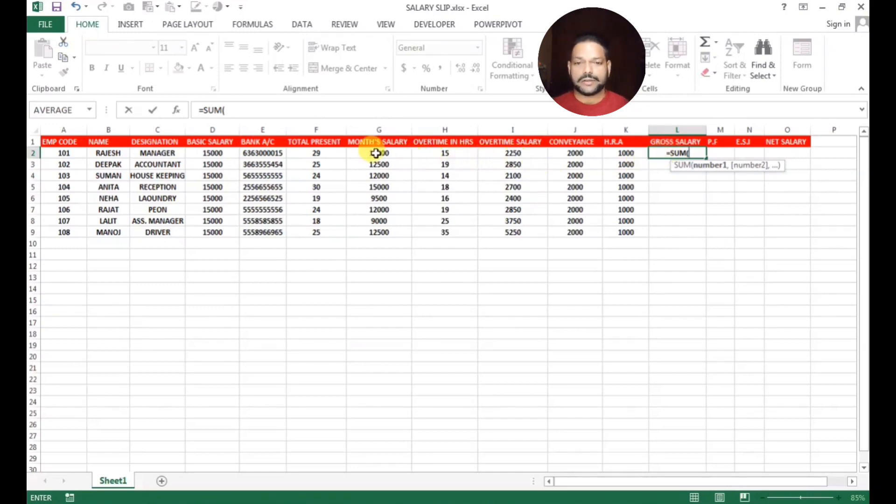
left_click(376, 153)
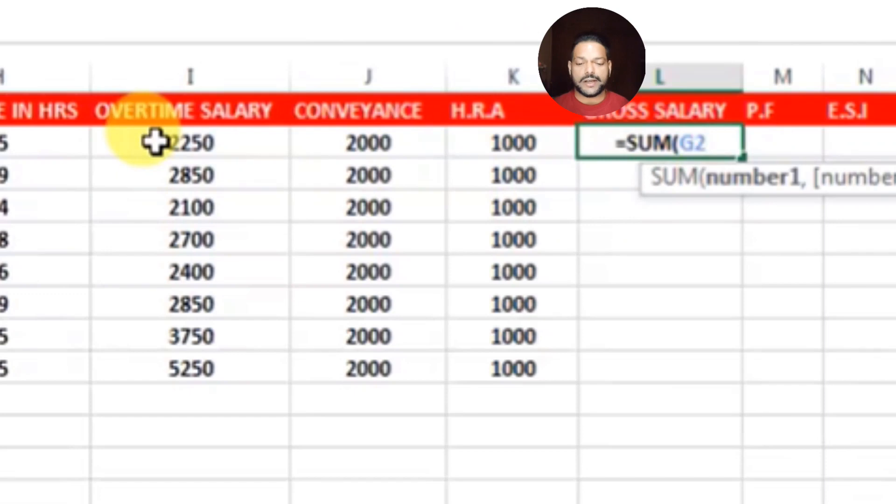
type(",")
left_click(500, 156)
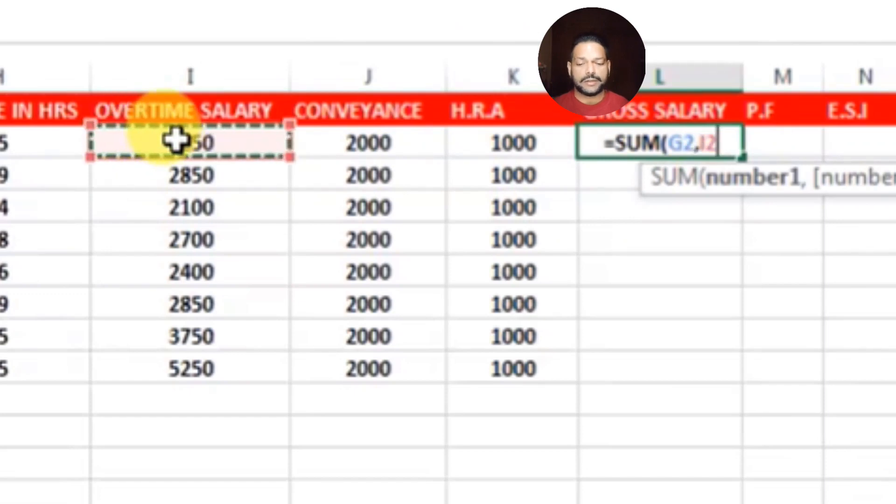
type(",")
left_click(370, 147)
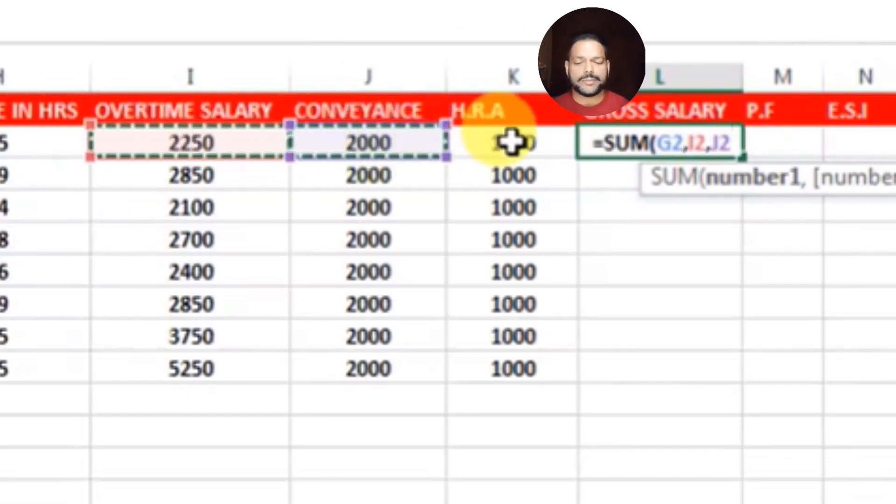
type(",")
left_click(514, 143)
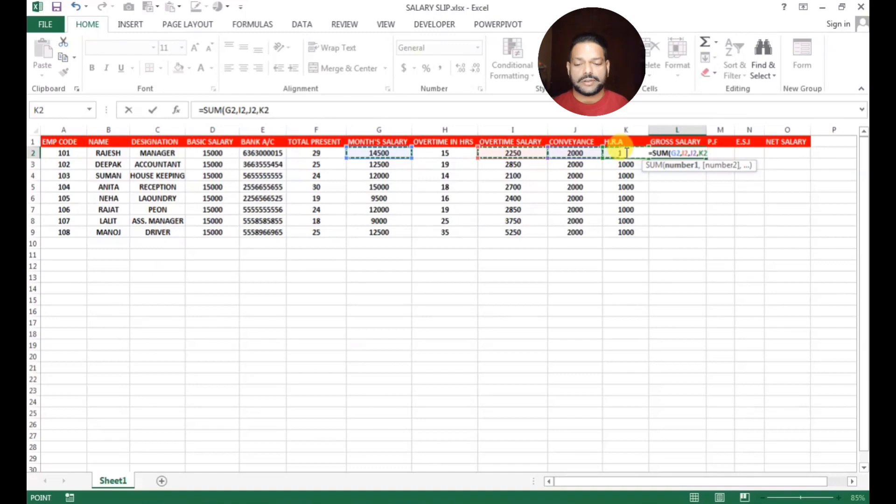
key("Return")
left_click(673, 154)
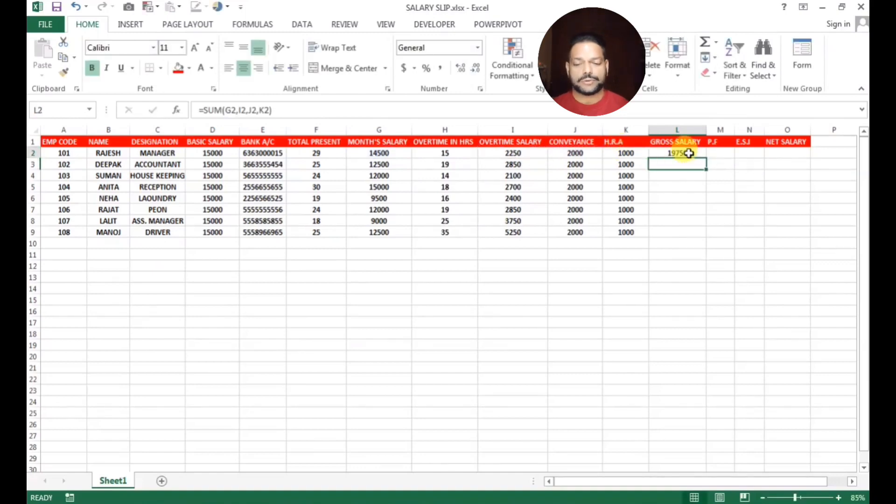
double_click(707, 160)
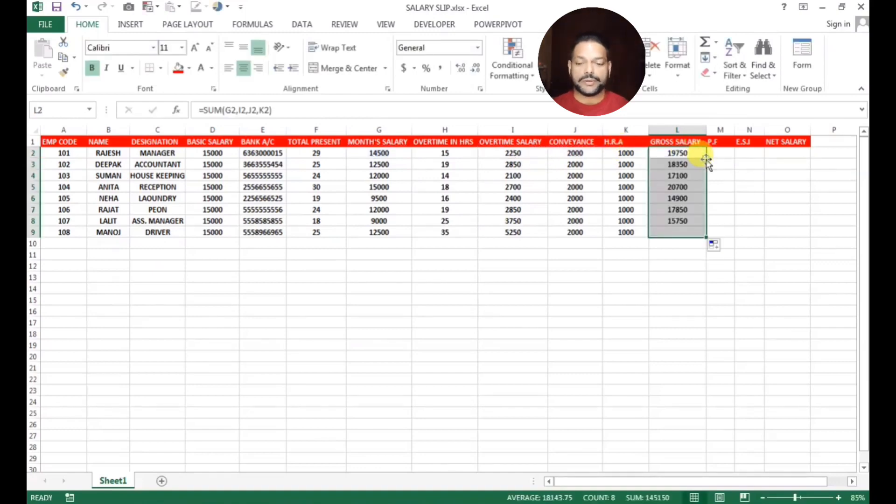
left_click(671, 289)
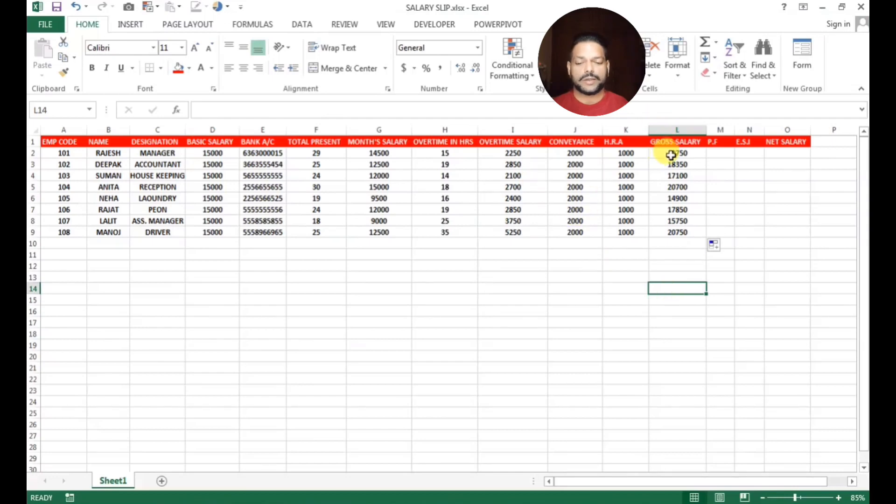
Fill the gross salary cells L2:L9 green
left_click_drag(671, 155, 675, 232)
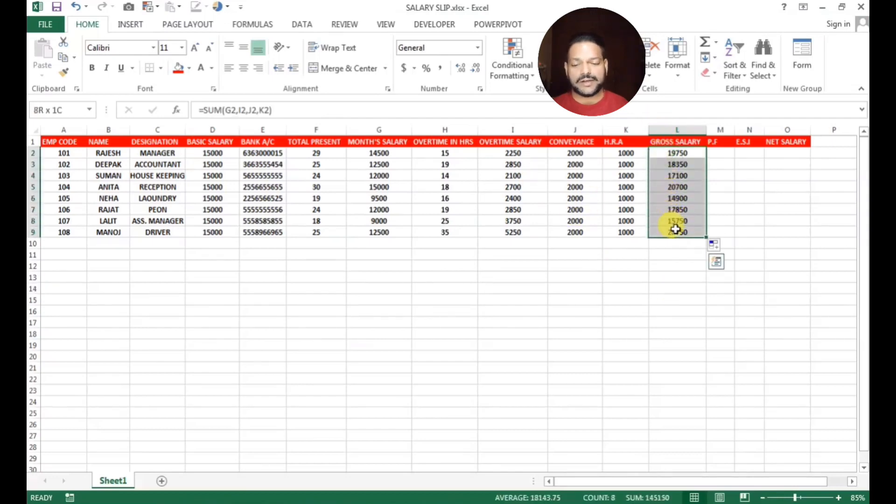
left_click(190, 68)
left_click(224, 171)
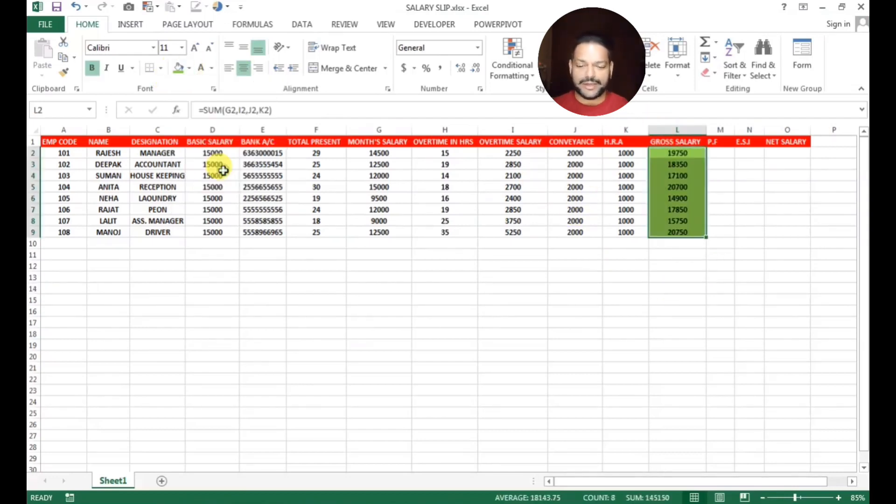
left_click(384, 322)
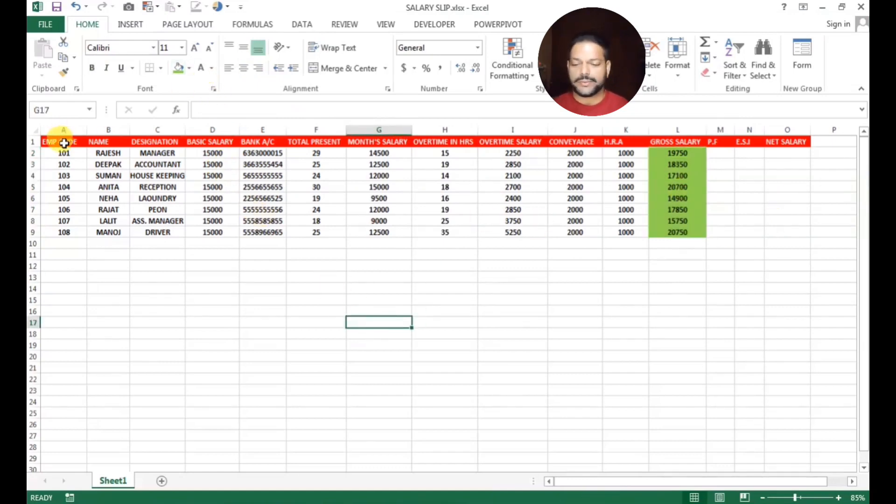
Apply All Borders to the whole A1:O9 salary table
left_click_drag(64, 143, 758, 232)
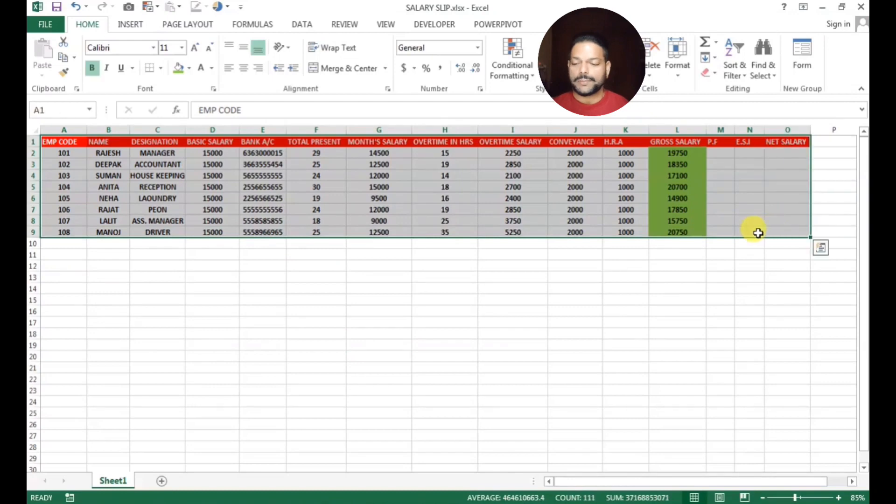
left_click(162, 71)
left_click(160, 180)
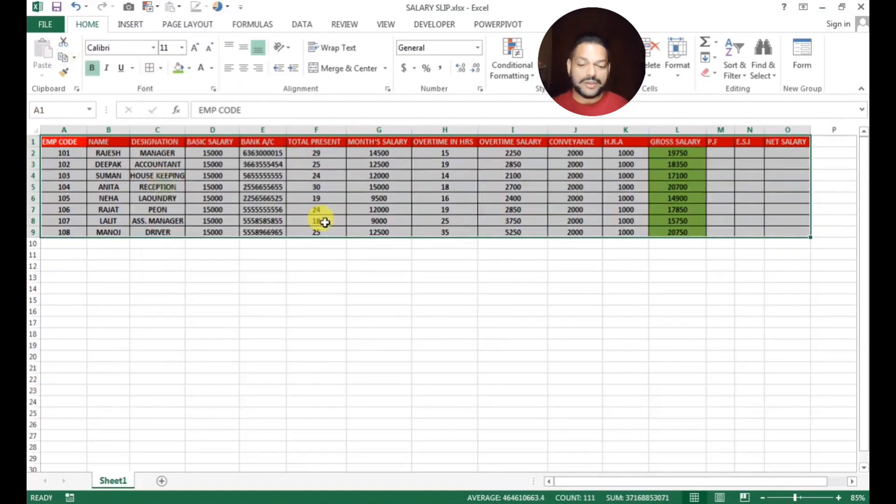
left_click(587, 345)
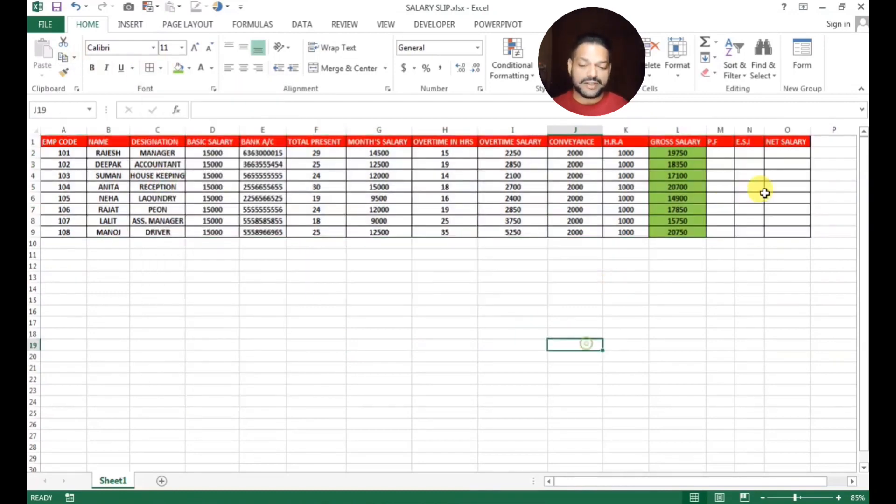
Enter 1500 as P.F in M2 and fill it down to M9
left_click(721, 155)
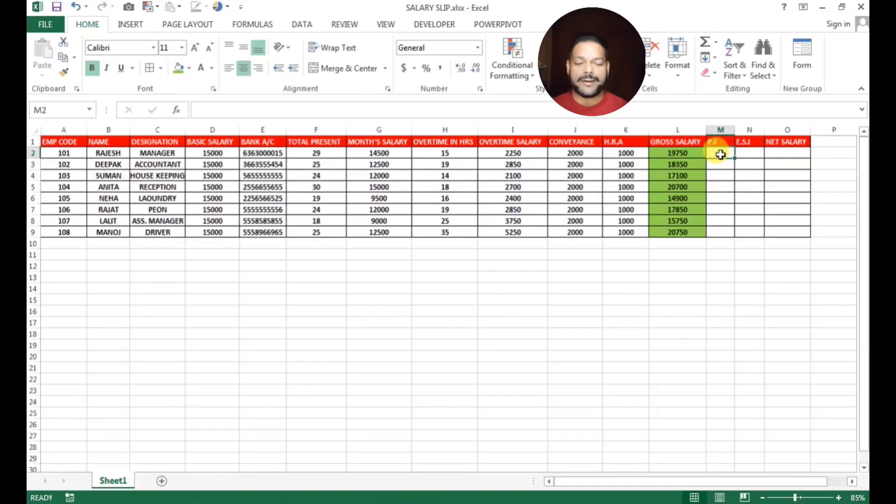
type("1500")
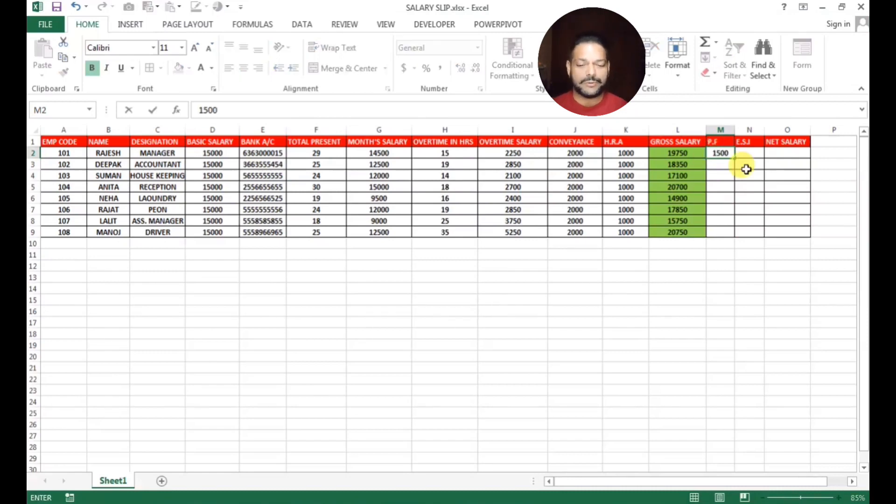
key("Return")
left_click(731, 155)
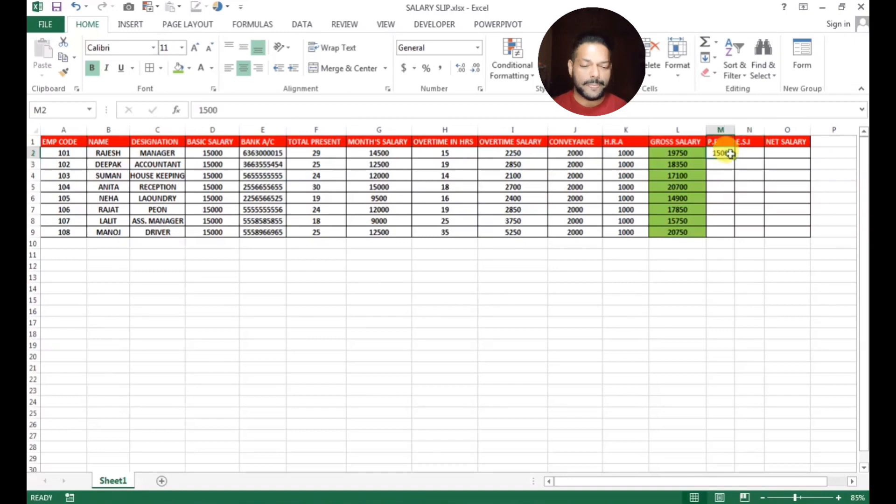
left_click_drag(735, 158, 737, 233)
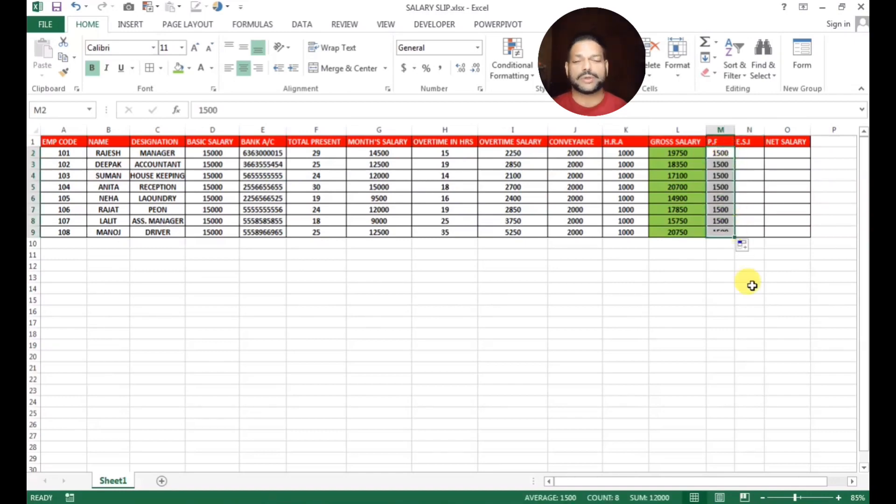
left_click(750, 288)
Enter 800 as E.S.I in N2 and fill it down to N9
left_click(752, 153)
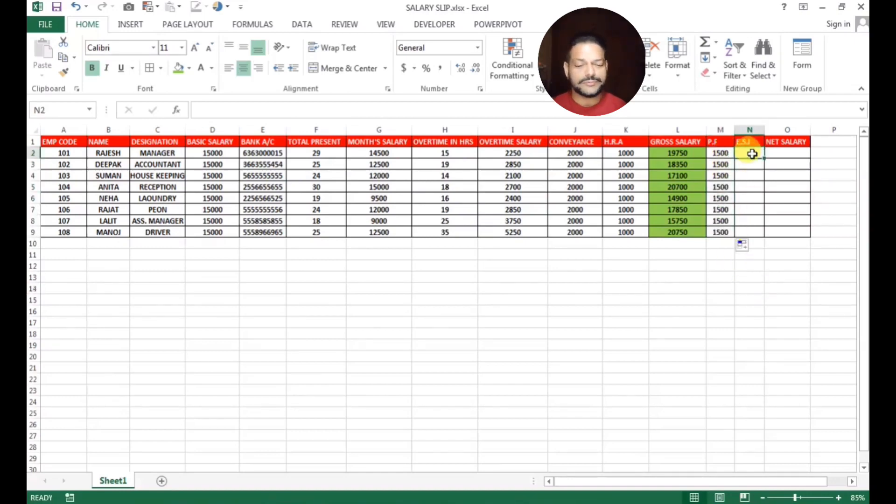
type("800")
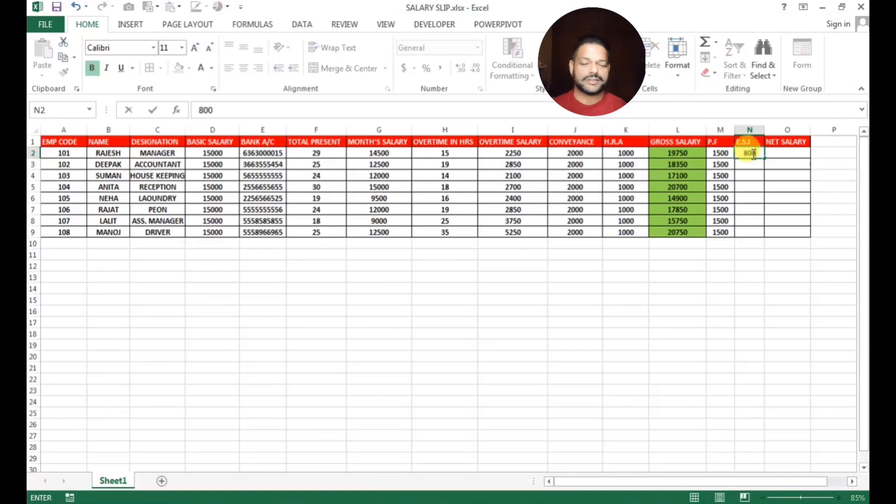
key("Return")
left_click(756, 152)
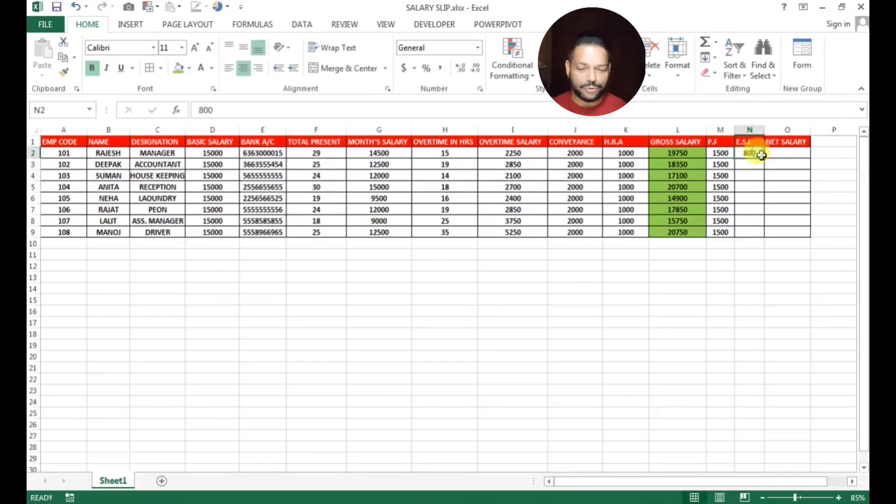
left_click_drag(765, 160, 763, 234)
scroll(775, 154, "right", 1)
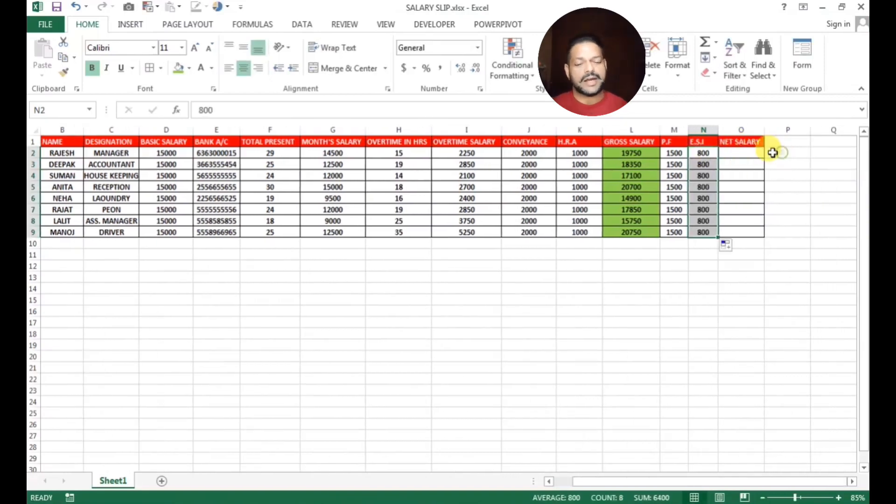
Enter =L2-M2-N2 in O2, accepting Excel's correction, and fill it down to O9
left_click(742, 157)
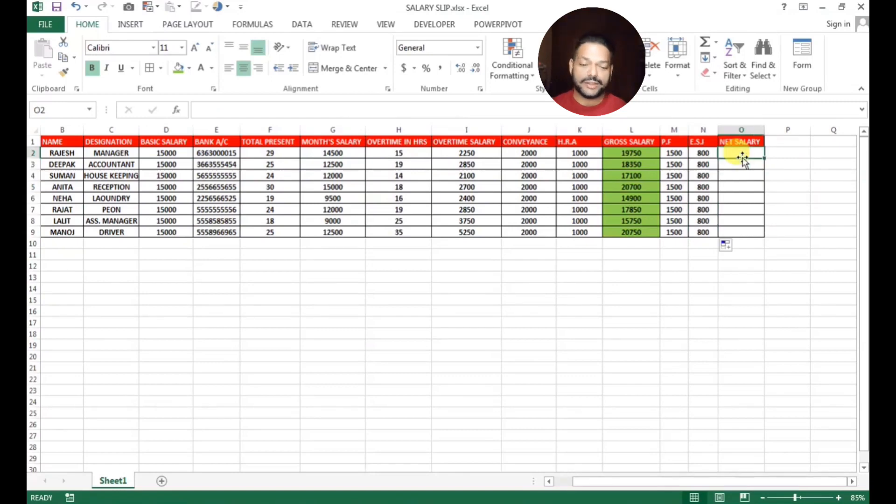
type("=")
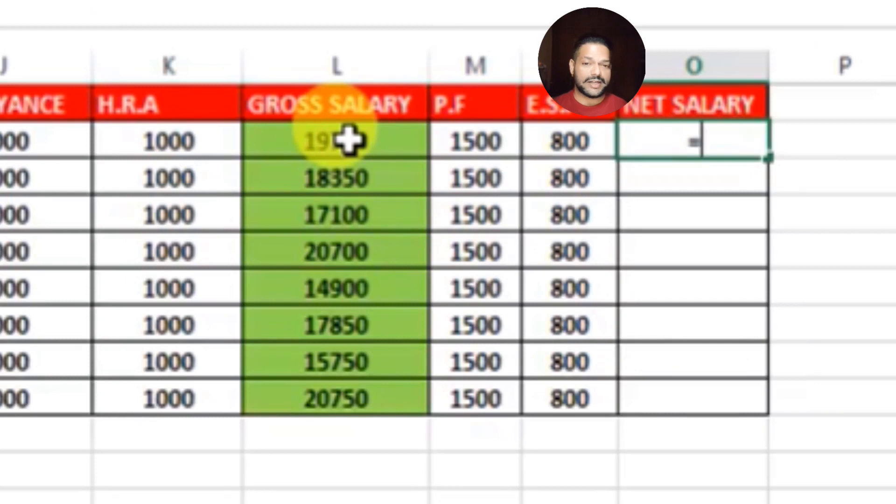
left_click(349, 140)
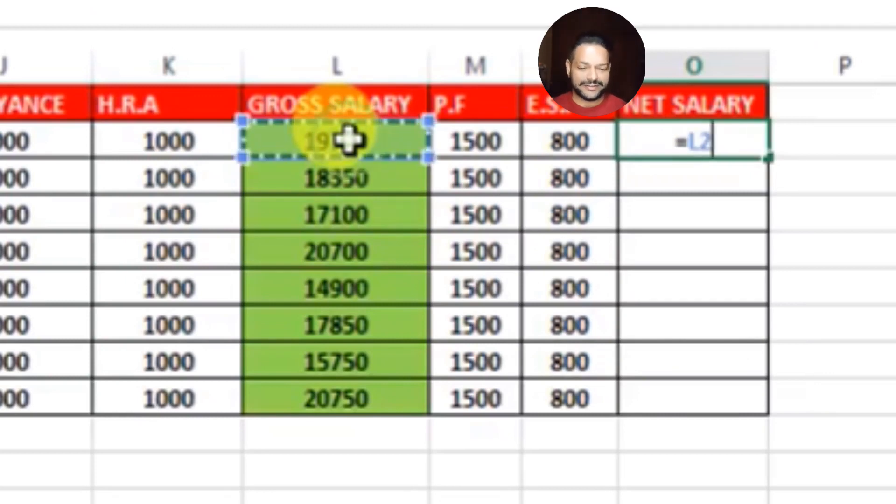
type("-")
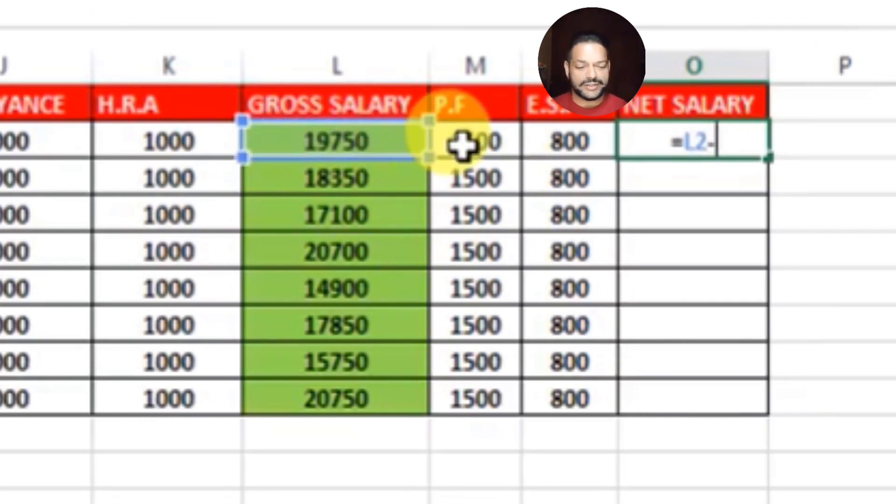
left_click(473, 140)
type("-")
left_click(552, 134)
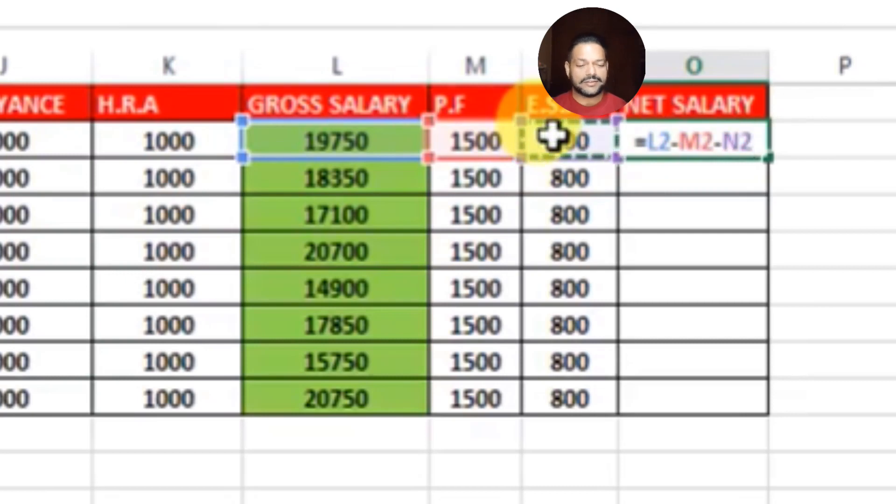
type(")")
key("Return")
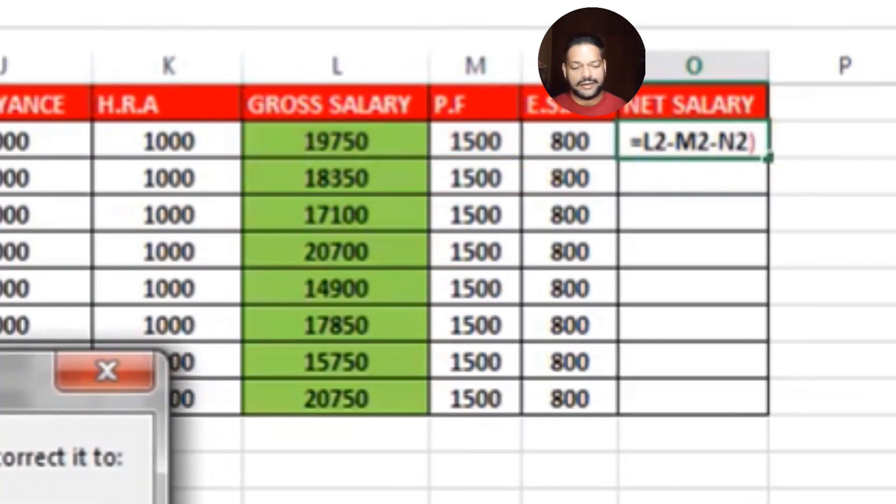
key("Return")
left_click(745, 136)
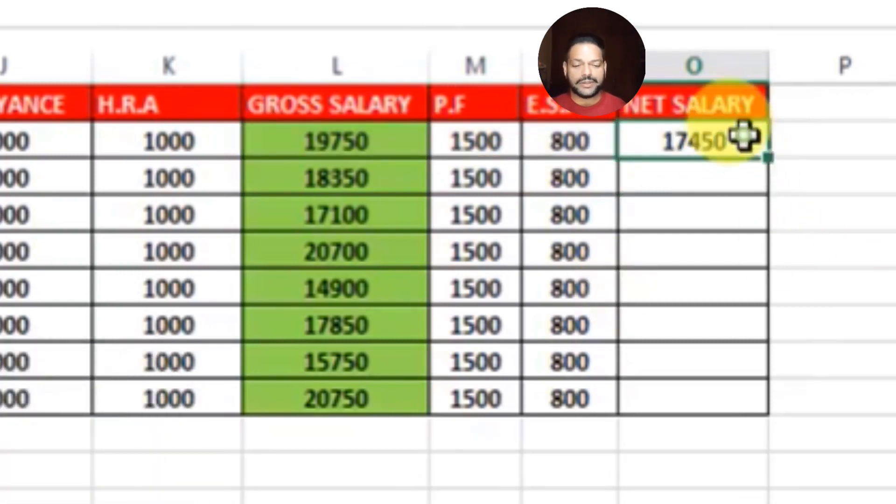
double_click(766, 160)
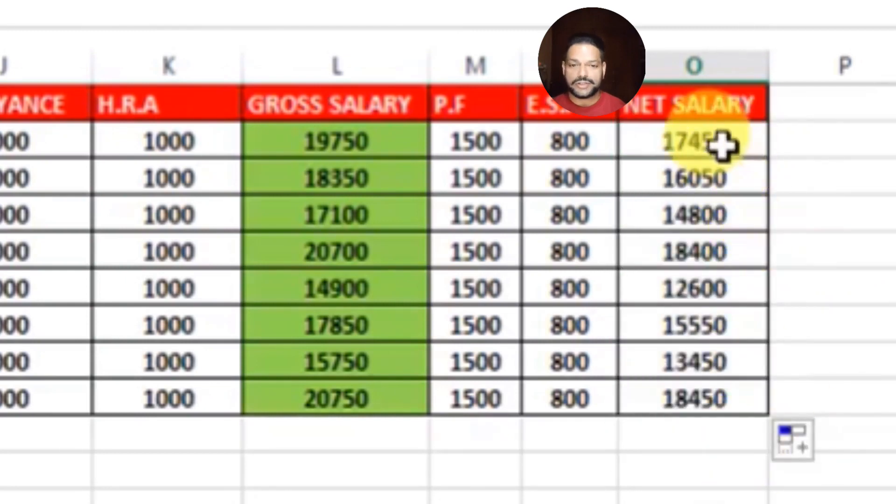
left_click_drag(714, 142, 766, 399)
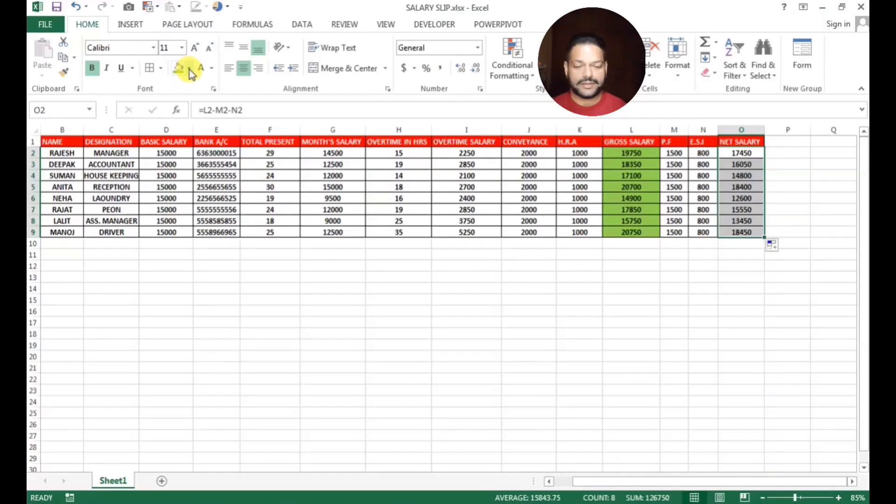
Fill the net salaries O2:O9 and the employee names B2:B9 orange
left_click(190, 68)
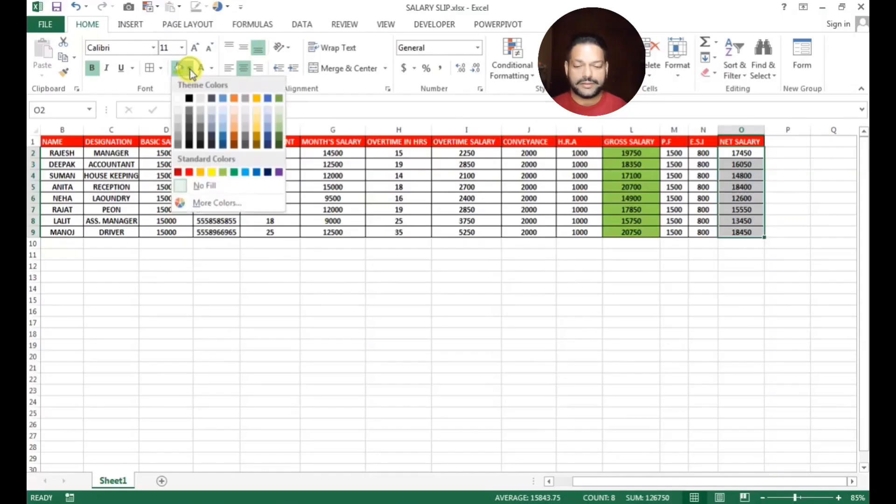
left_click(200, 173)
left_click(784, 187)
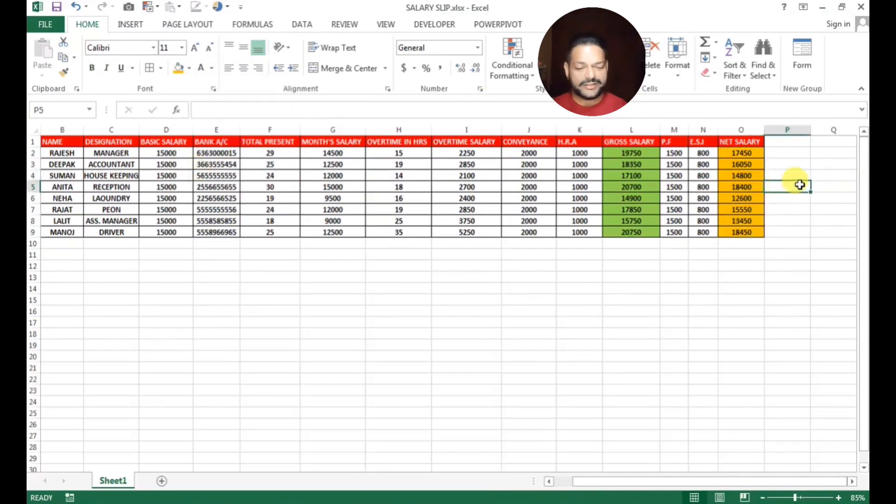
scroll(801, 185, "up", 1, "ctrl")
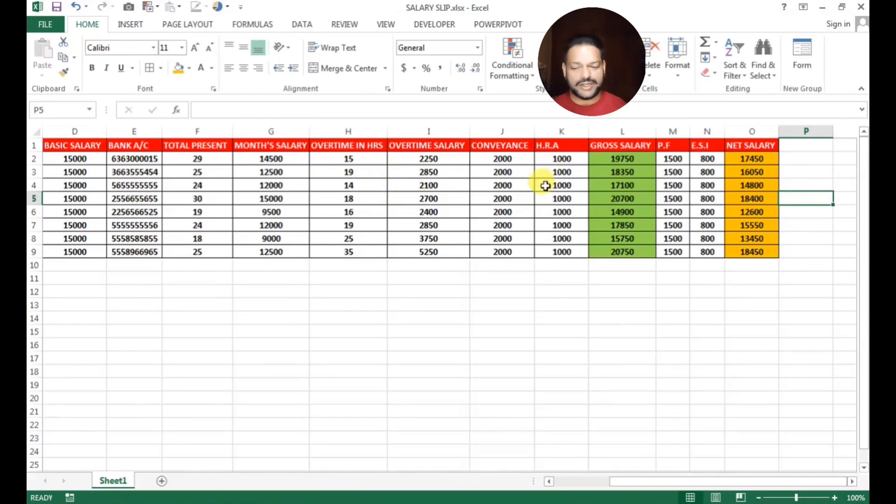
left_click_drag(304, 199, 37, 187)
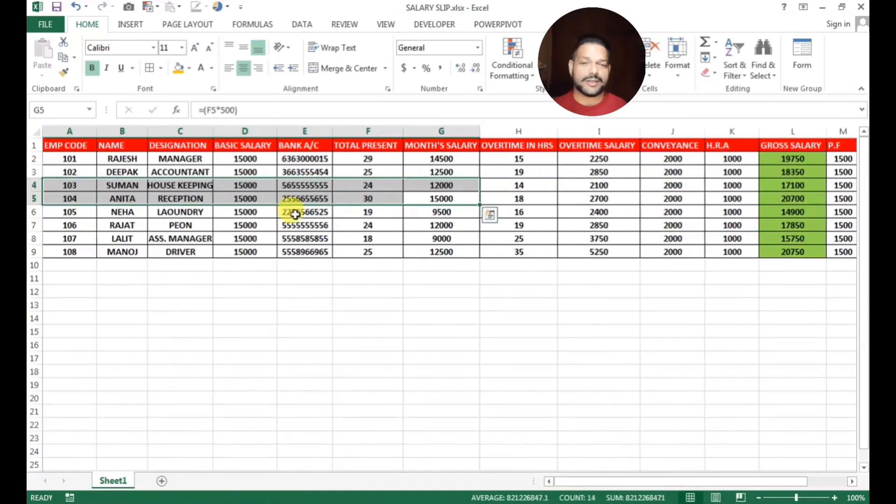
left_click(296, 213)
left_click_drag(173, 155, 176, 185)
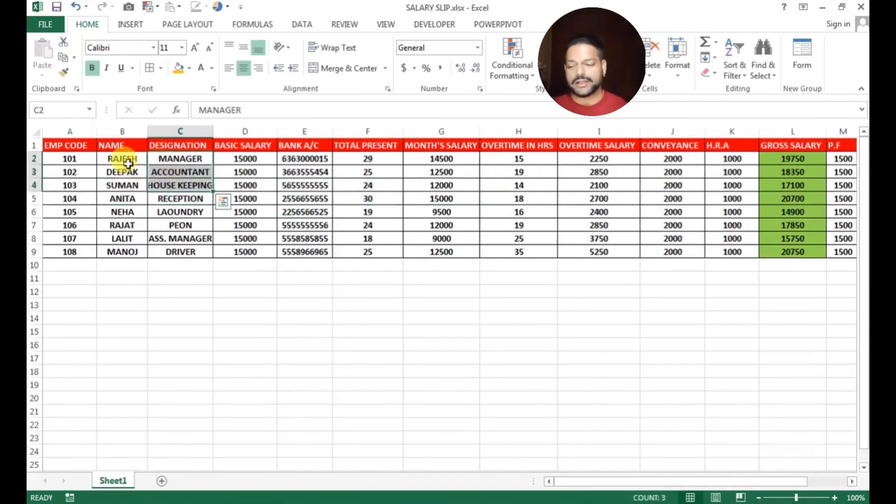
left_click_drag(123, 159, 124, 252)
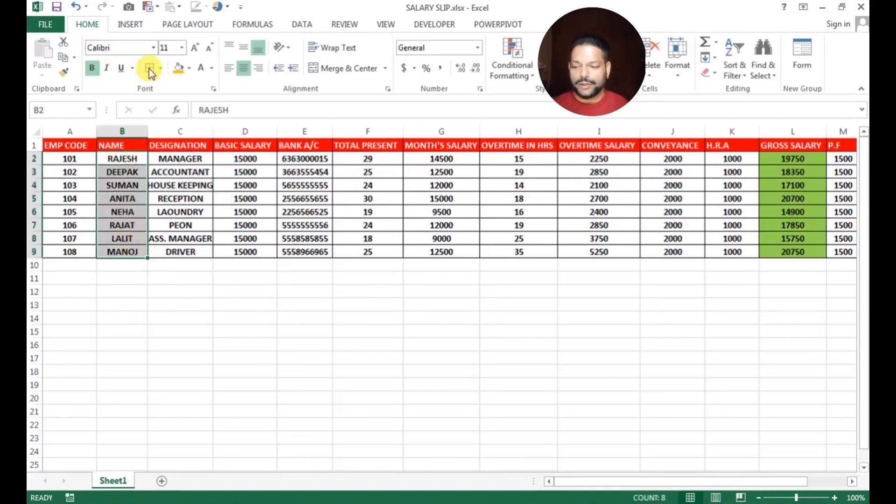
left_click(178, 67)
left_click(317, 313)
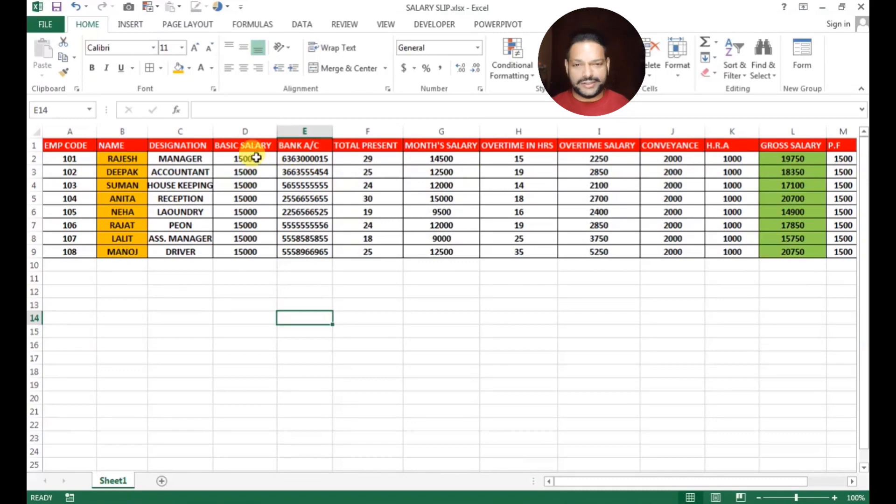
Fill the basic salaries D2:D9 red
left_click_drag(245, 159, 245, 252)
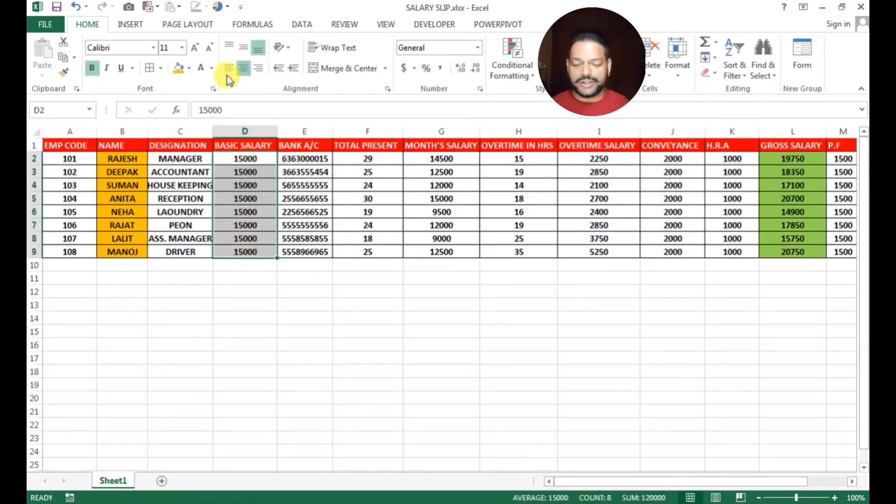
left_click(189, 68)
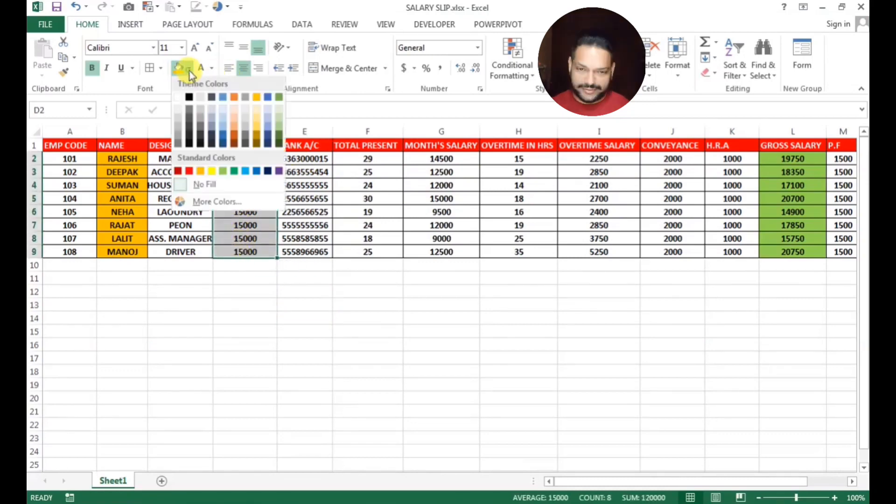
left_click(189, 172)
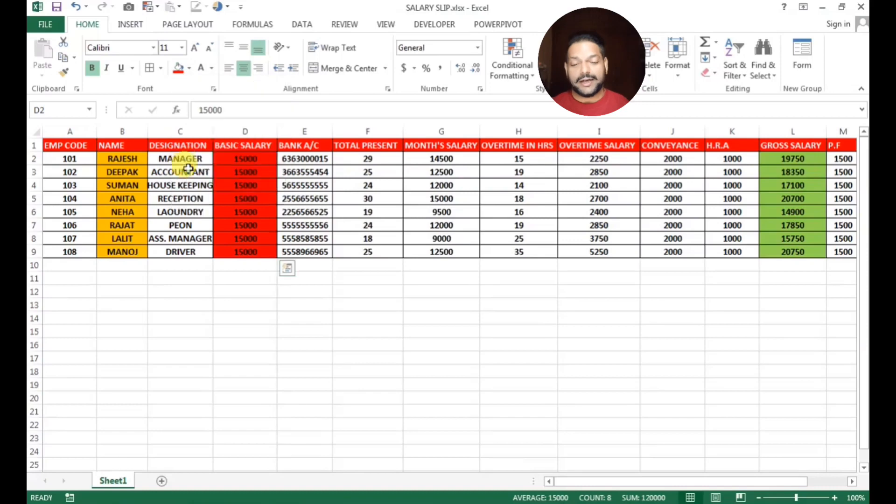
left_click(283, 211)
left_click(396, 341)
scroll(388, 272, "down", 1)
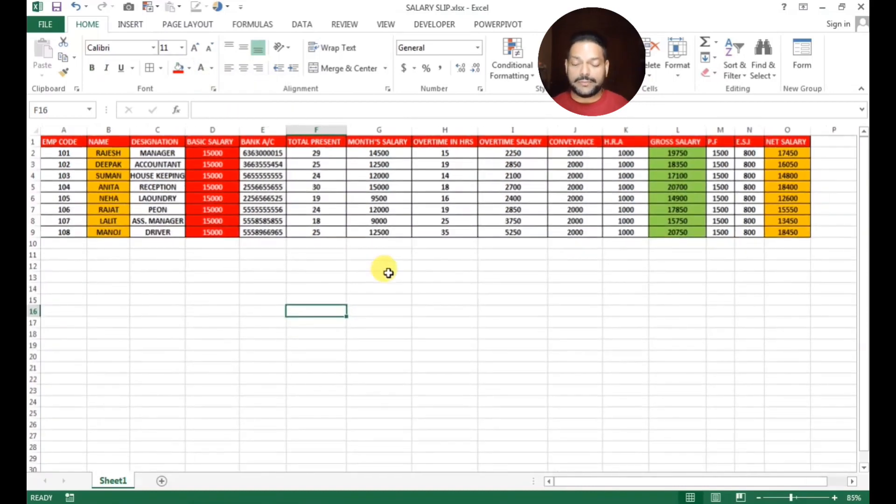
Change D2's basic salary to 20000 and check G2's month's salary formula
left_click(213, 153)
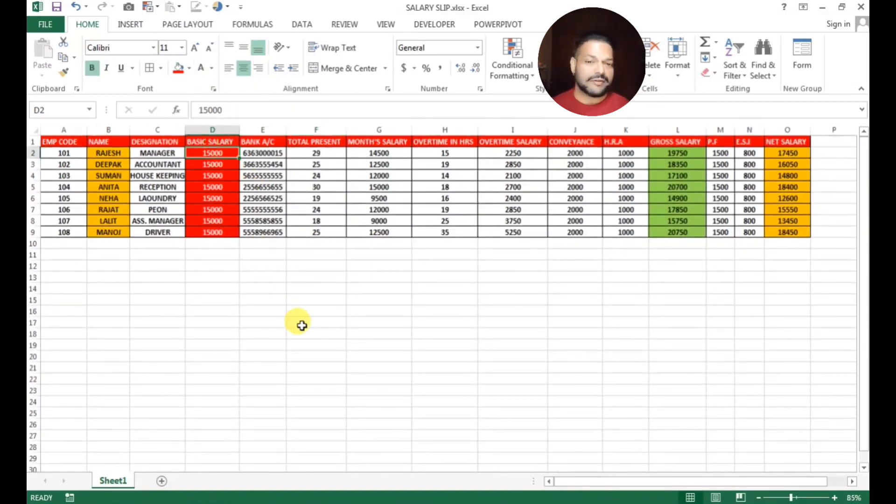
type("2000")
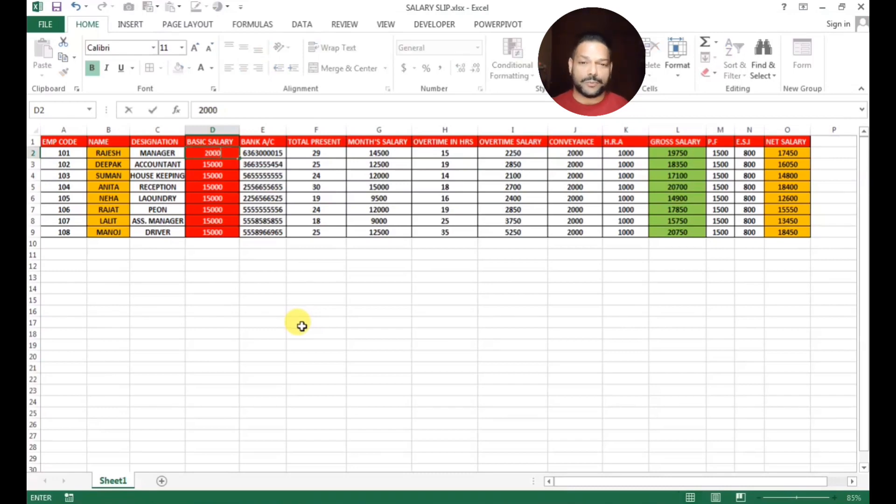
type("0")
key("Return")
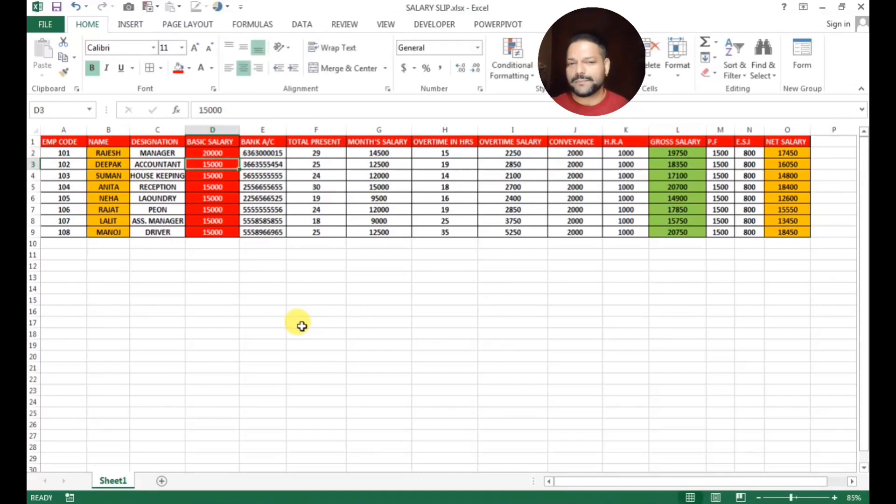
key("Up")
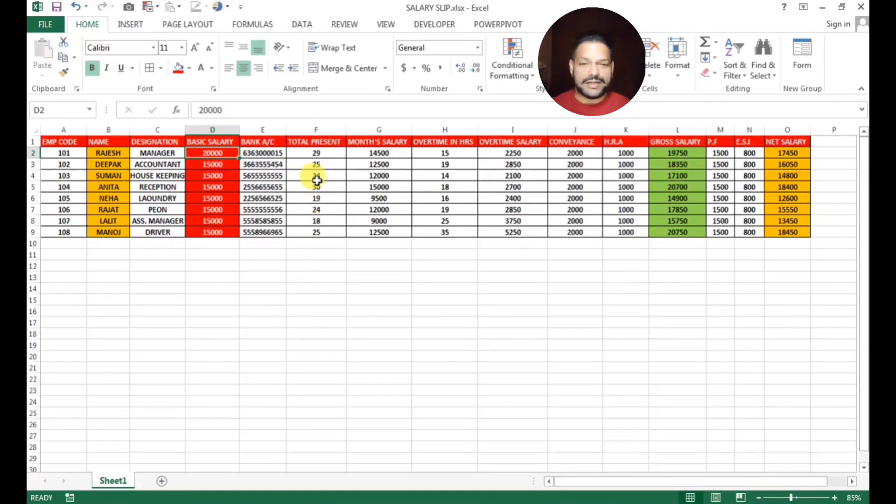
left_click(371, 154)
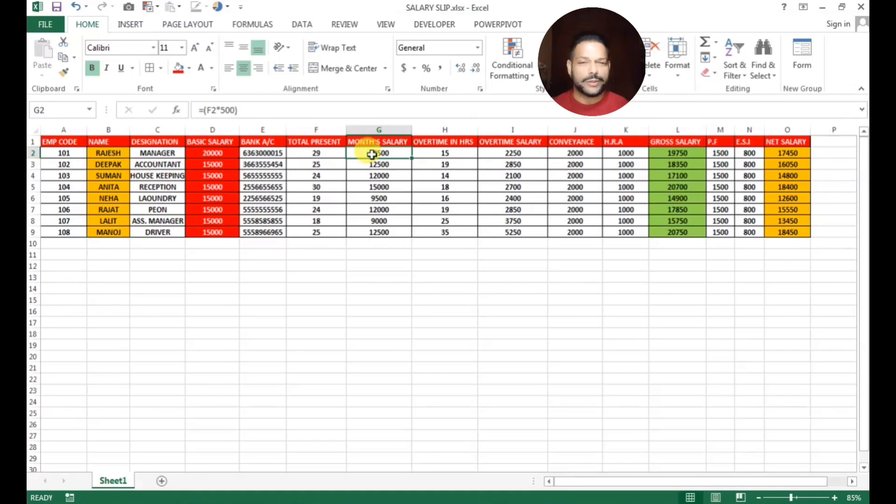
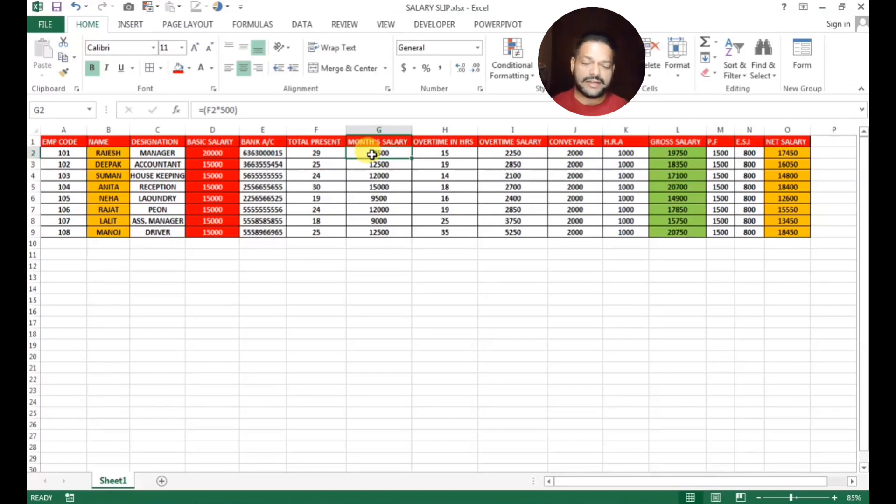
Undo D2 back to 15000, then inspect the G2 =(F*500) salary formula and F2's total present days
key("ctrl+z")
left_click(400, 309)
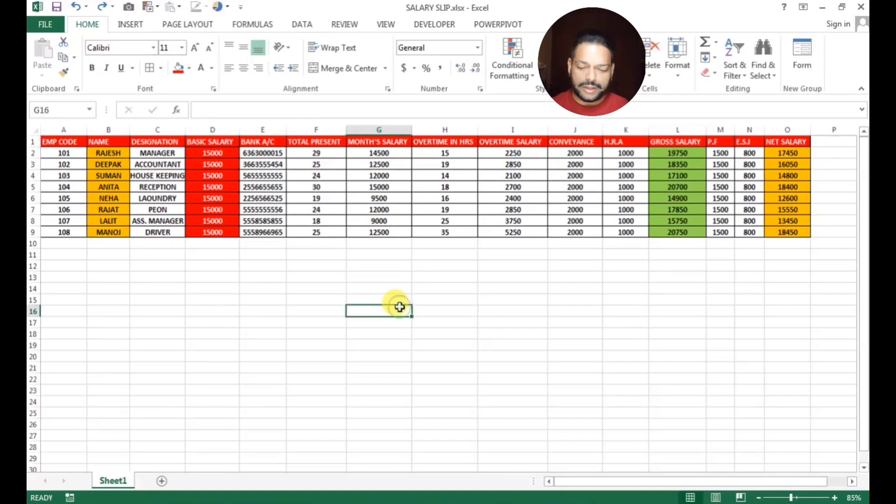
left_click(363, 152)
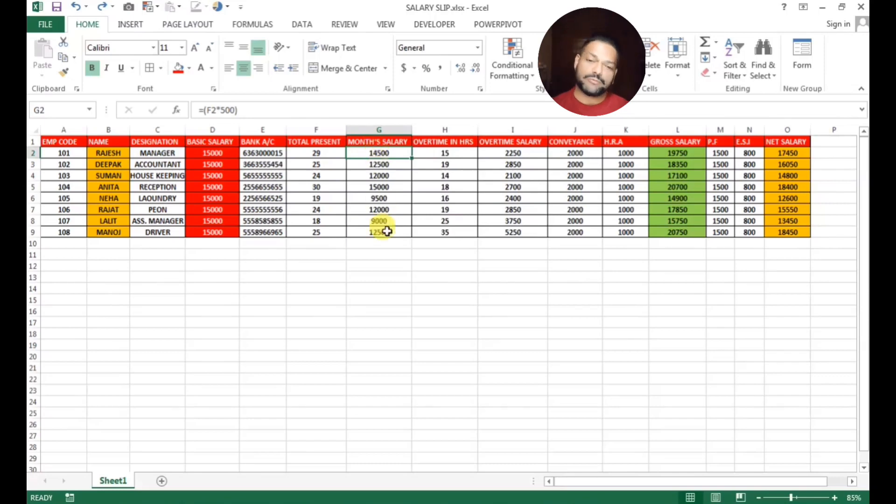
left_click(381, 177)
left_click(380, 151)
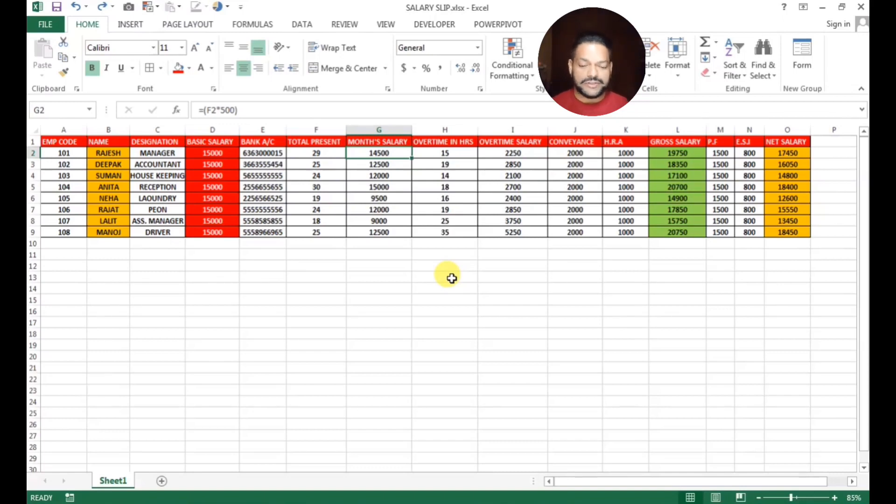
left_click(311, 151)
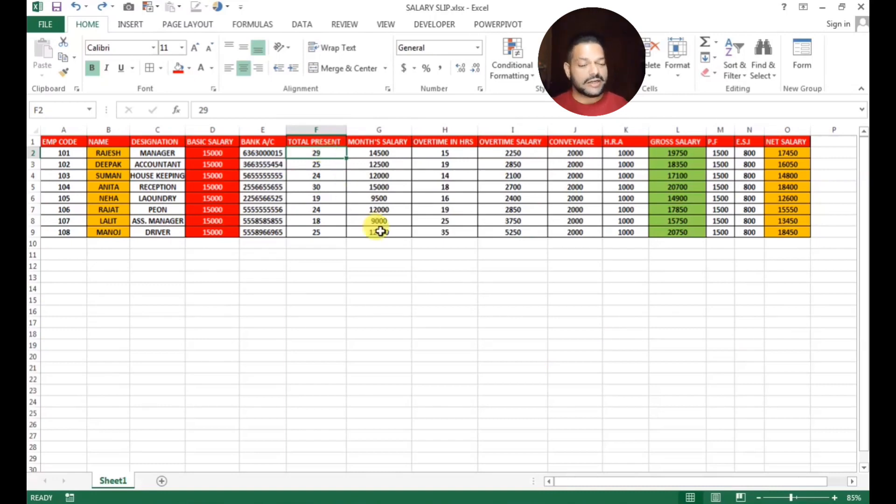
Enter overtime hours 25, 22, 25 and 55 in cells H2, H3, H4 and H6
left_click(442, 152)
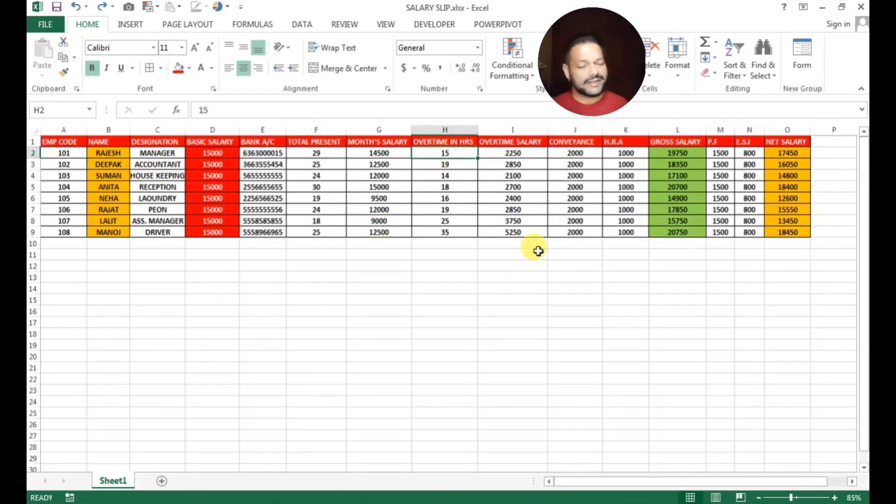
type("2")
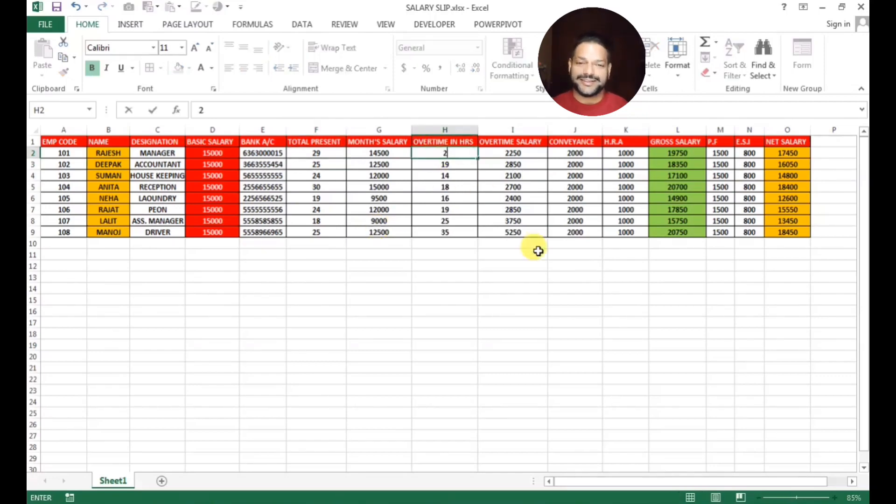
type("5")
key("Return")
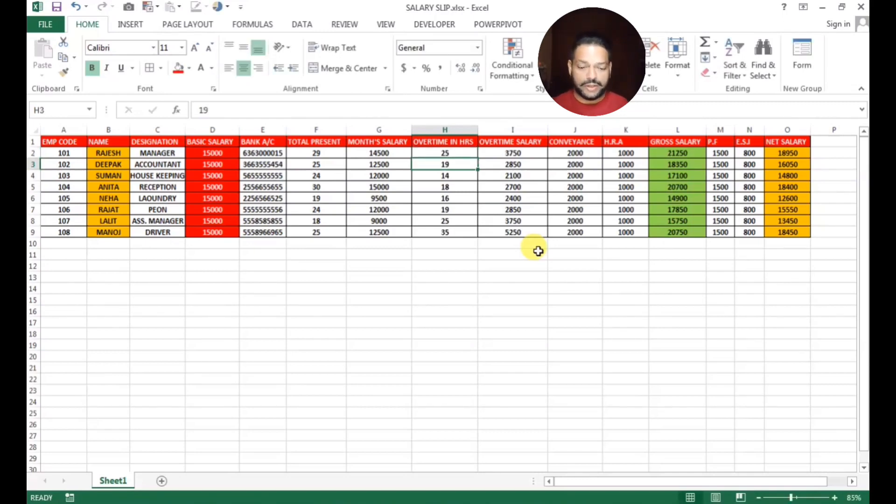
type("22")
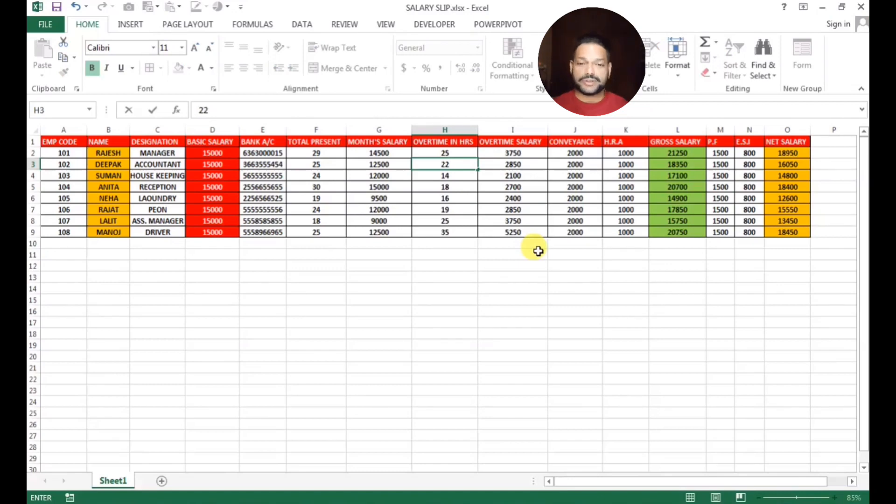
key("Return")
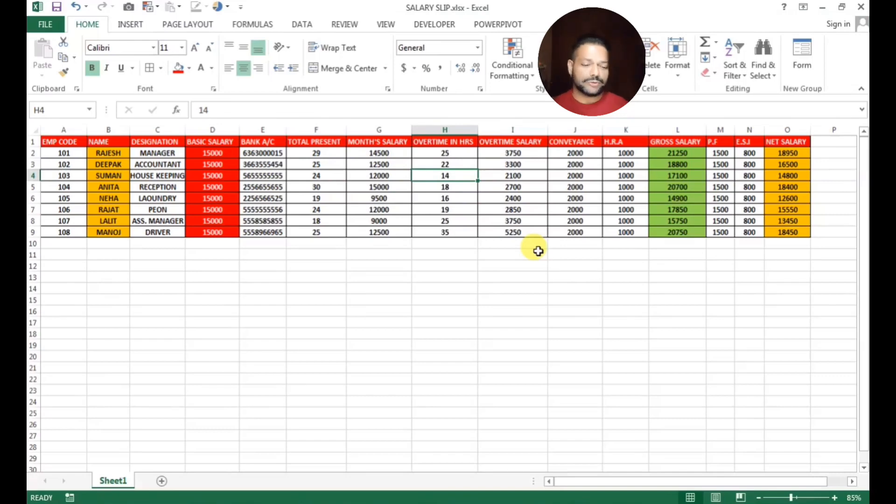
type("25")
key("Return")
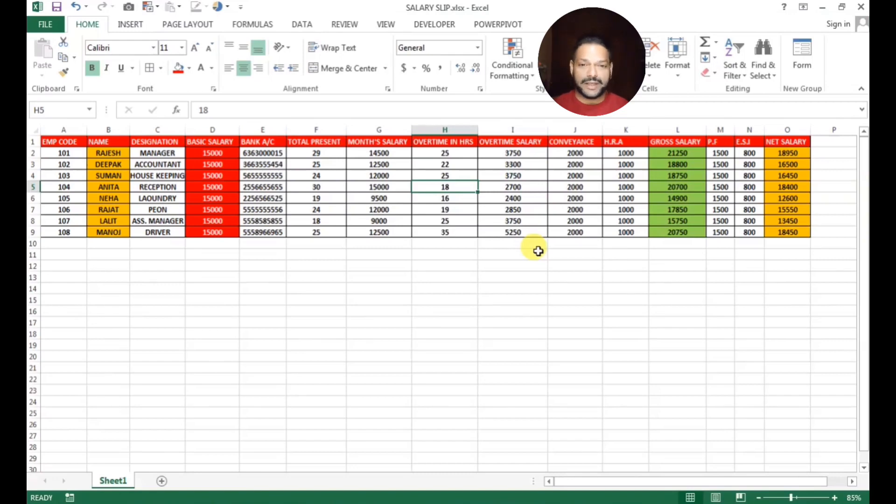
key("Down")
key("Down")
key("Down")
key("Down")
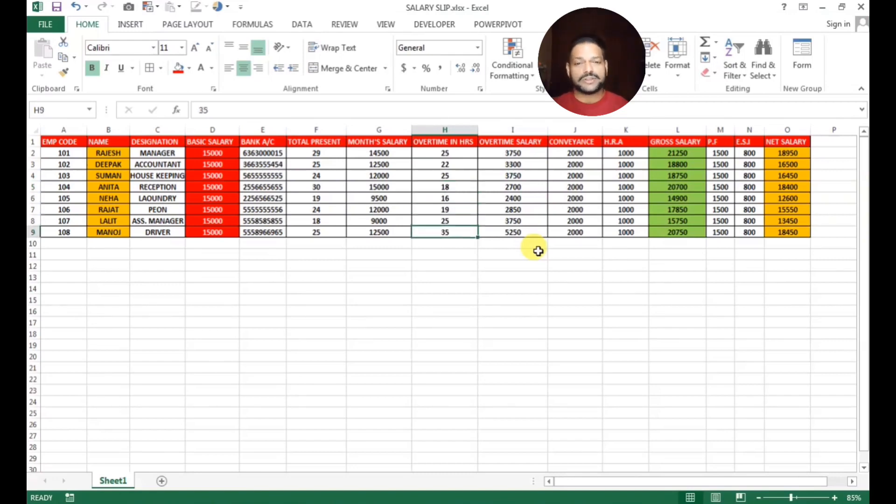
key("Up")
key("Up")
key("Up")
key("Up")
key("Down")
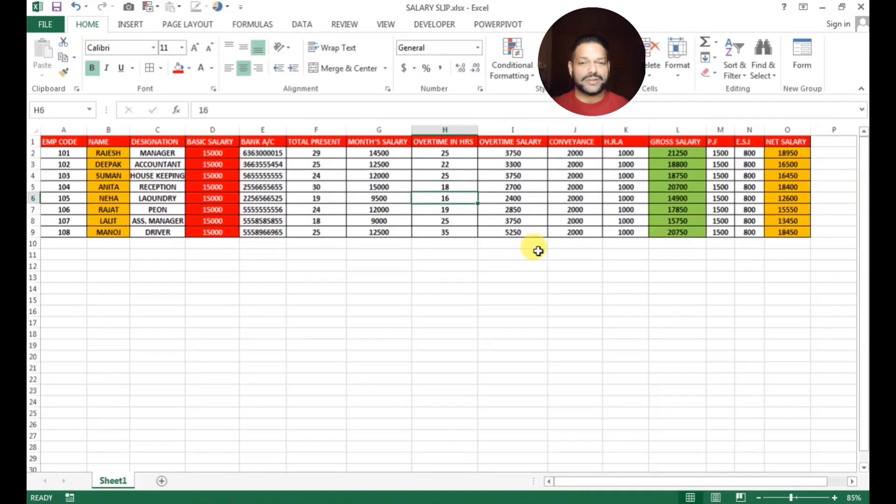
type("55")
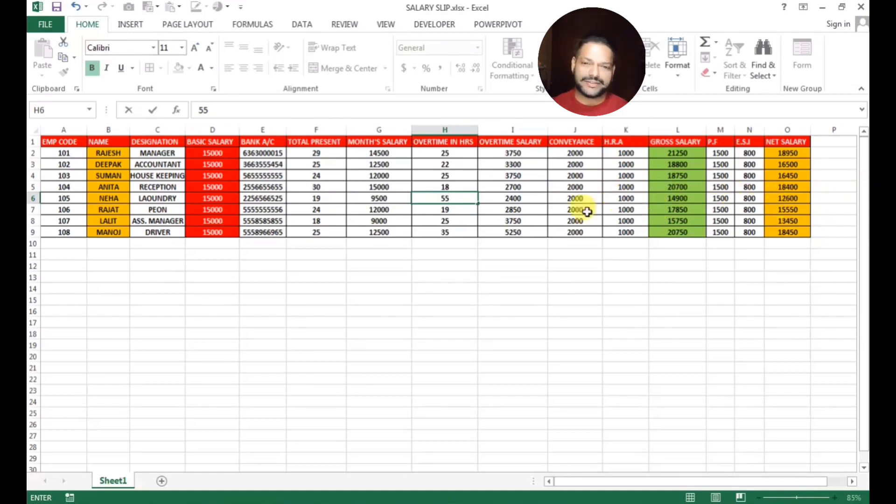
key("Return")
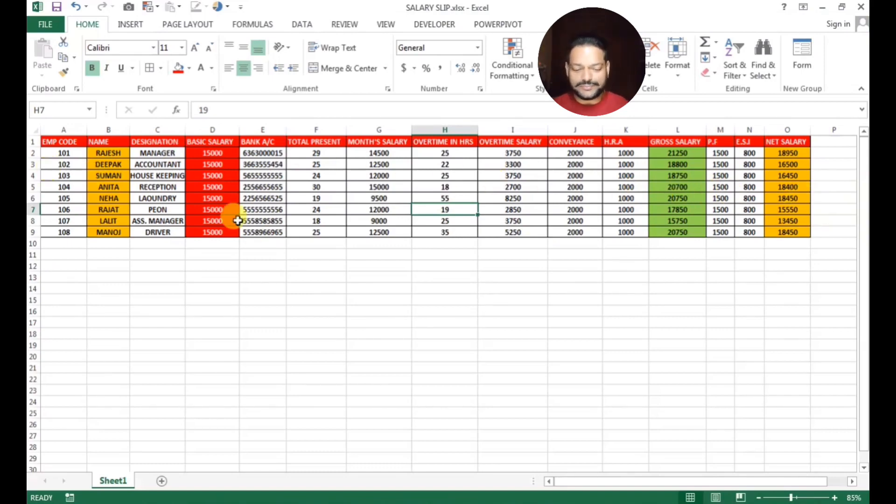
scroll(359, 241, "up", 1)
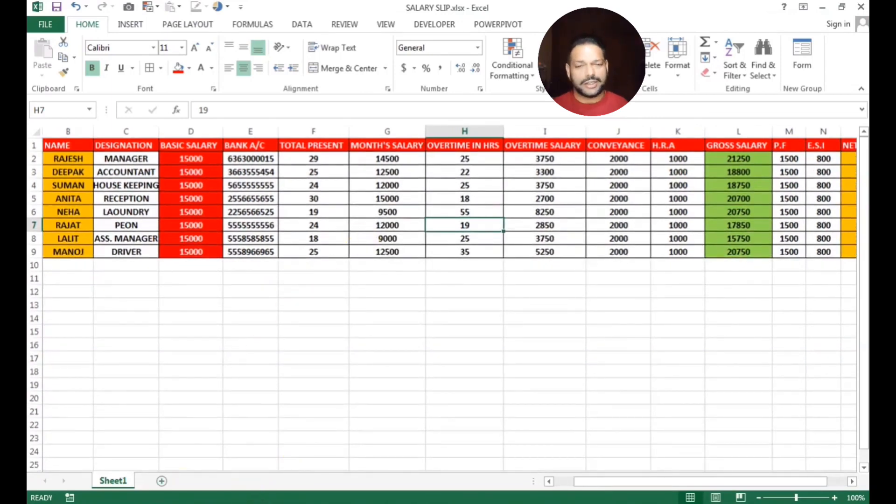
Launch Word 2013 from the Start menu and create a blank document
key("super")
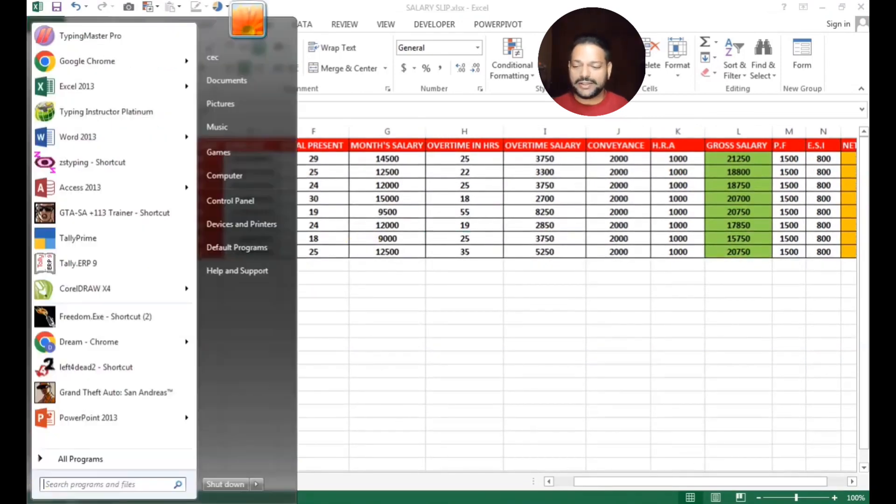
left_click(112, 145)
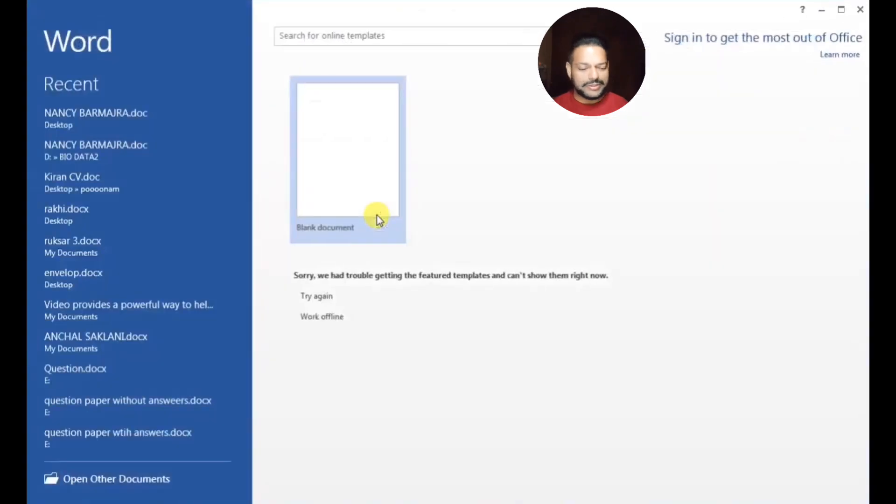
left_click(372, 184)
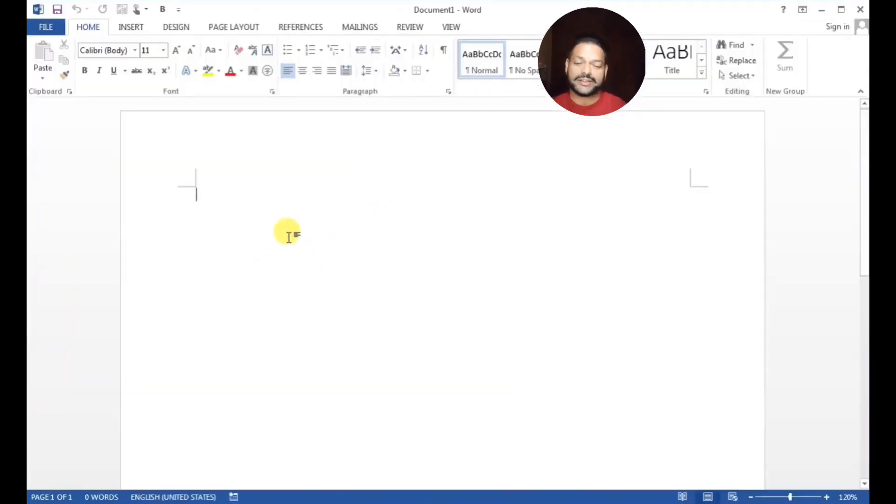
scroll(288, 237, "down", 1)
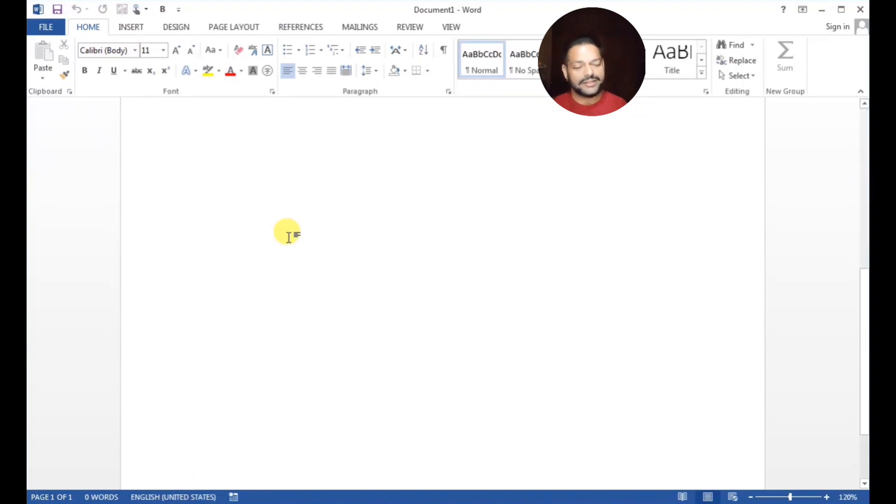
scroll(289, 238, "up", 1)
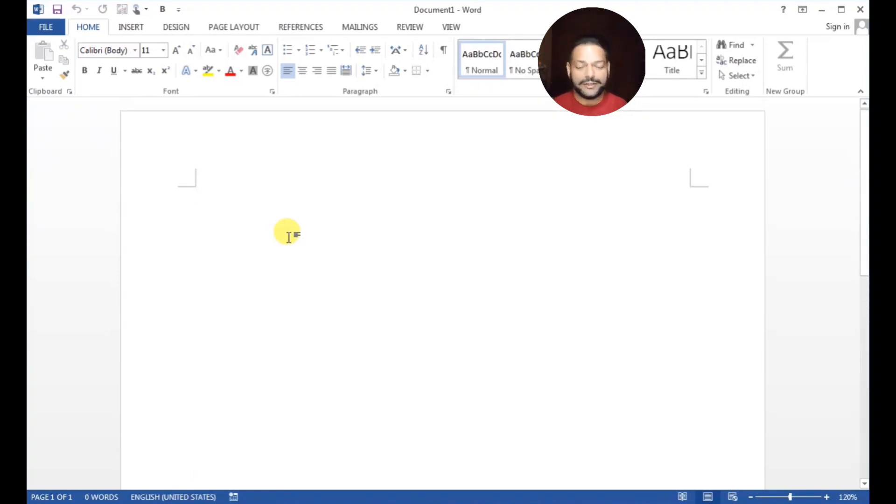
Type CEC COMPUTERS, then on the next line DEALS IN COMPUTER PARTS HARDWARE ACC
type("Cec ")
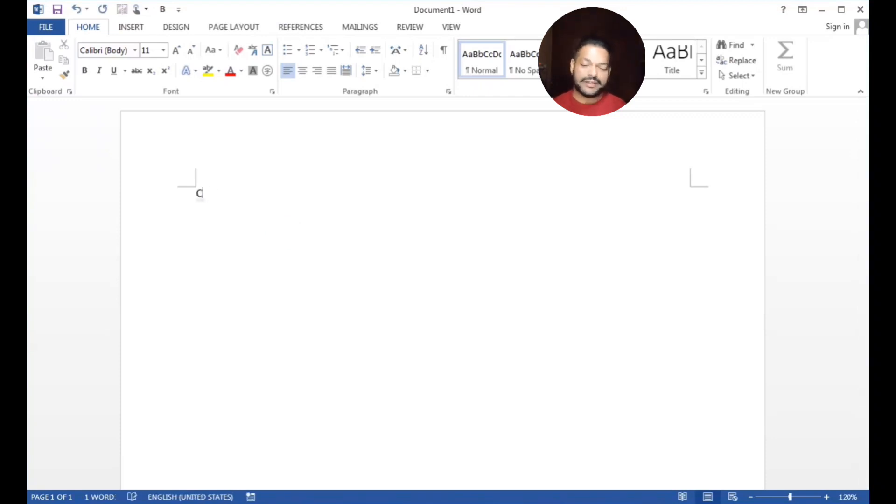
type("EC COMPUTERS")
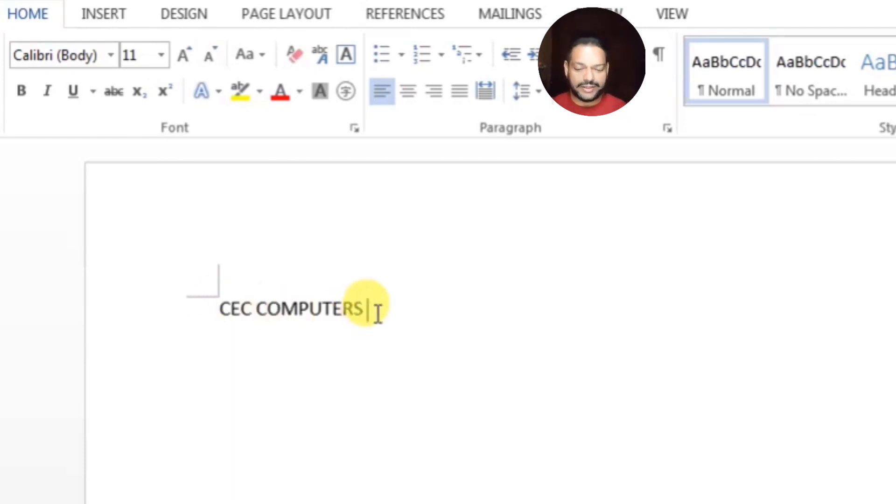
key("Return")
type("D")
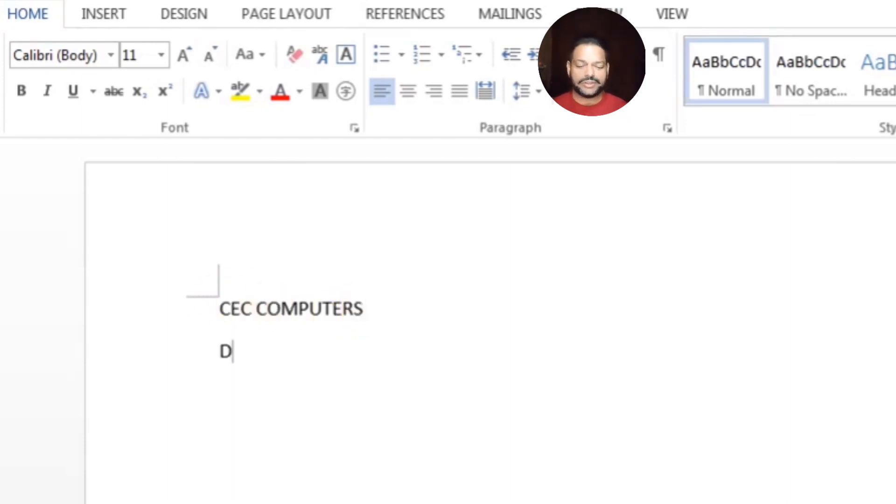
type("EALS IN CO")
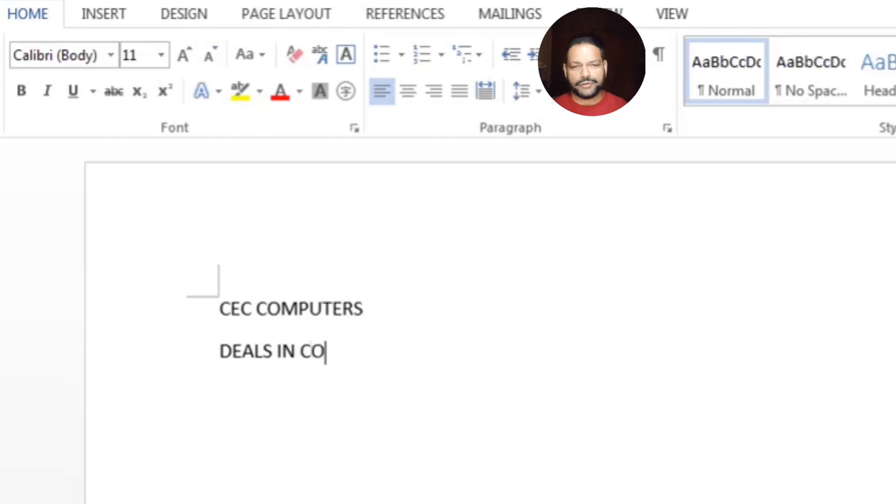
type("MPUTER PA")
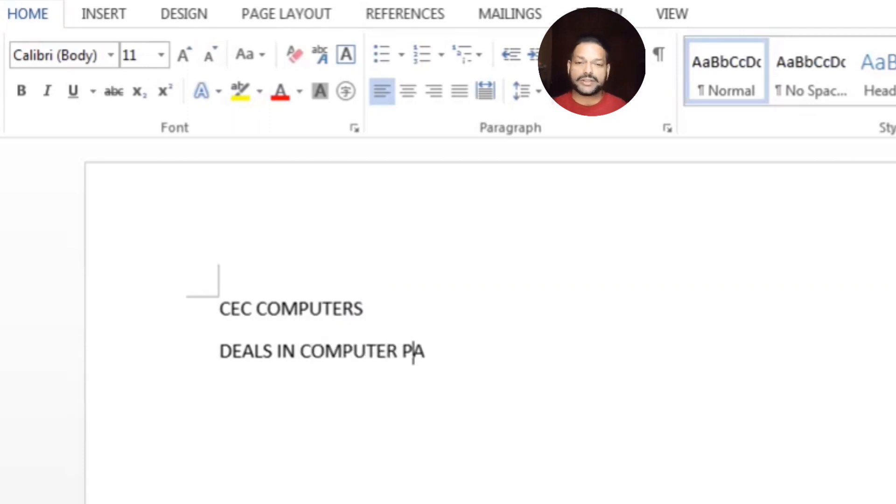
type("RTS ")
type("HAR")
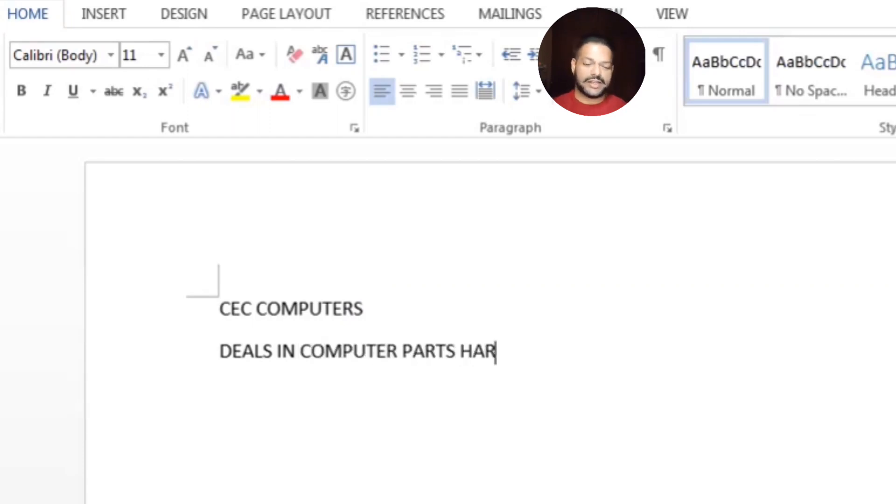
type("DWRAE")
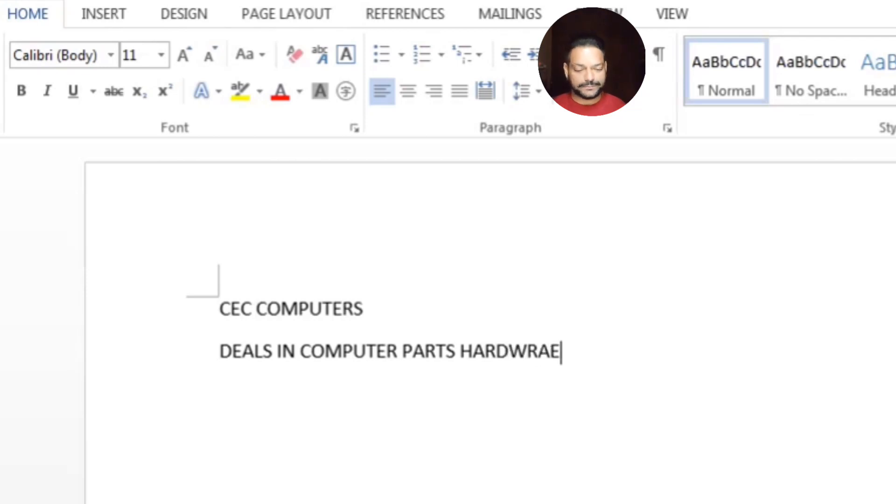
key("BackSpace")
key("BackSpace")
key("BackSpace")
key("BackSpace")
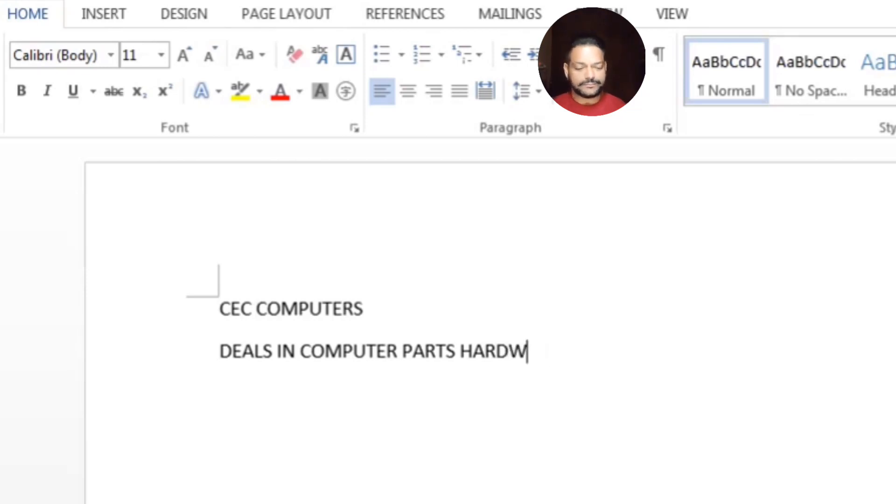
type("ARE A")
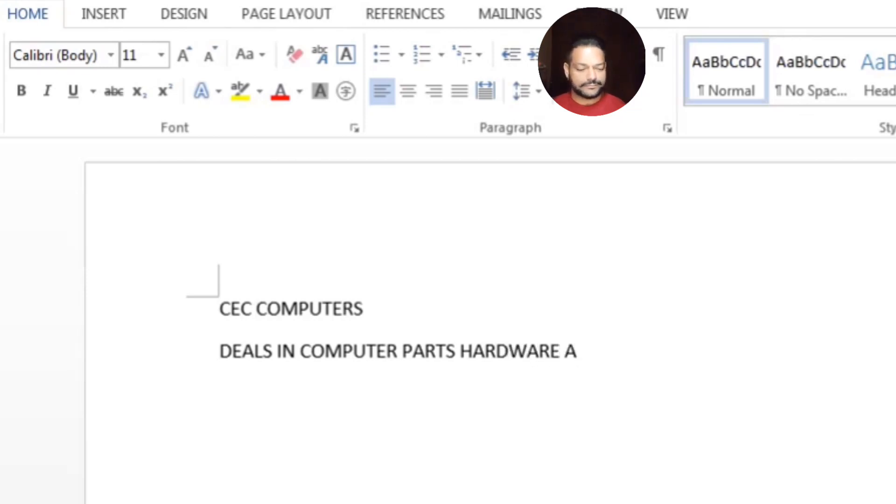
type("CC.")
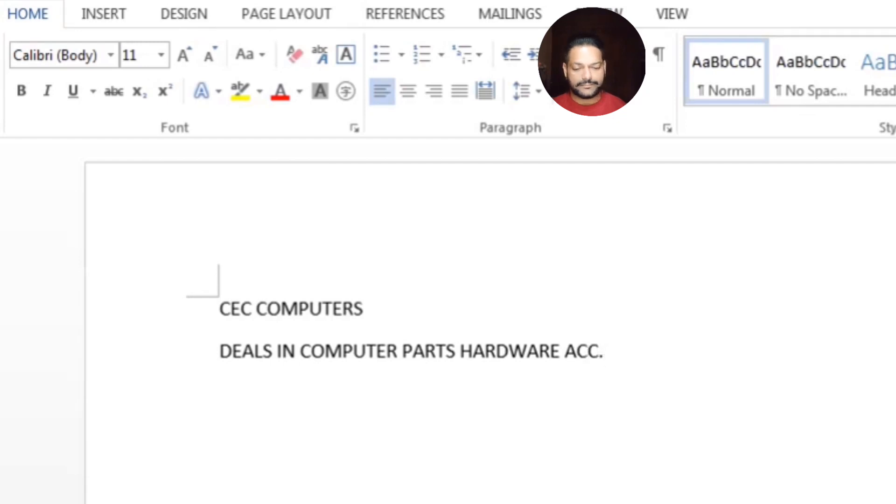
Make the CEC COMPUTERS heading bold, centred, 28 pt Keomot Unique Demo
left_click(632, 362)
left_click_drag(379, 306, 213, 308)
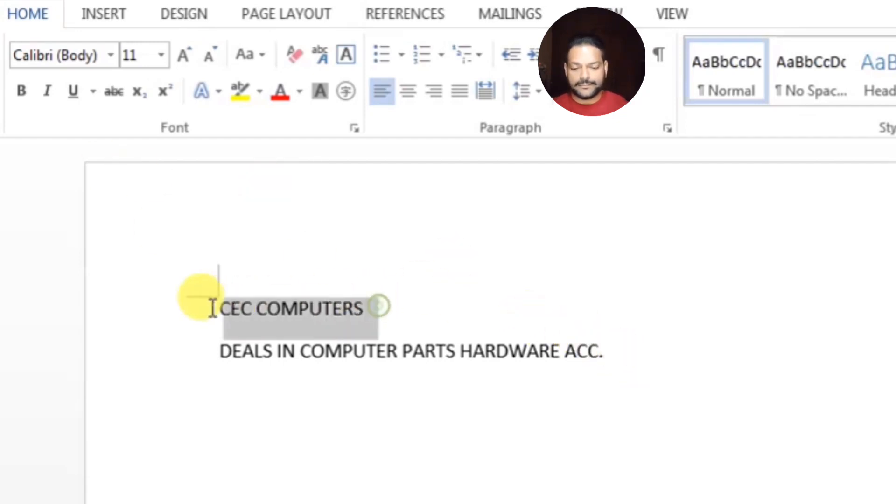
left_click(21, 97)
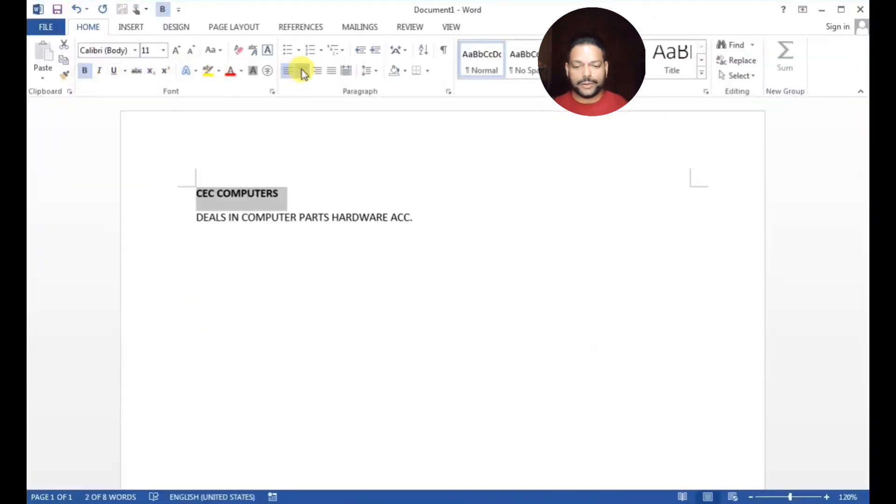
left_click(303, 71)
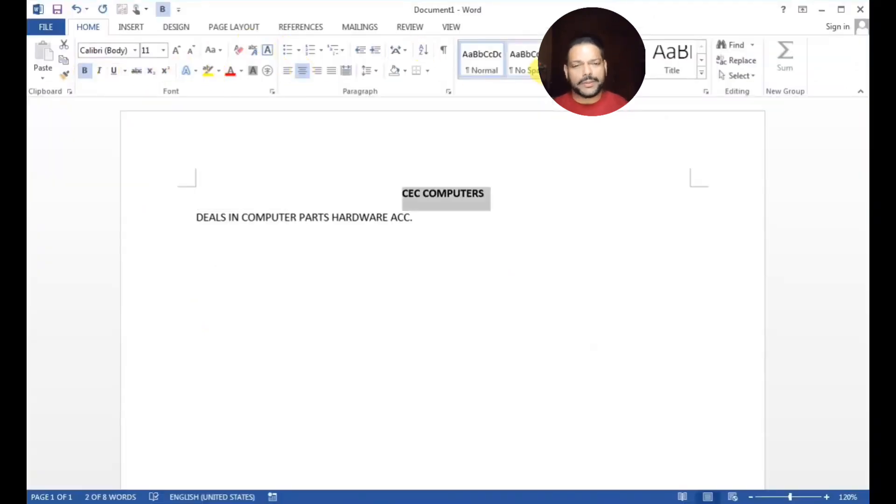
left_click(177, 50)
left_click(177, 50)
left_click(177, 51)
left_click(178, 51)
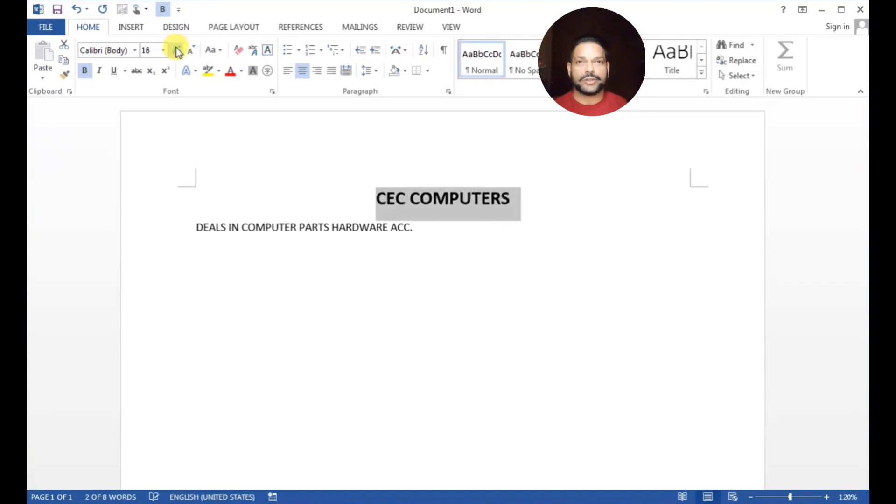
left_click(178, 50)
left_click(178, 51)
left_click(178, 51)
left_click(178, 51)
left_click(178, 50)
left_click(178, 50)
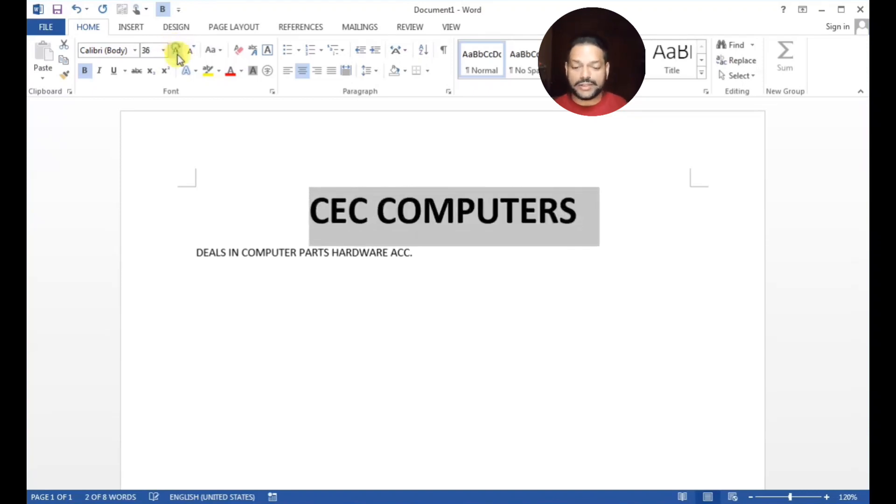
left_click(134, 50)
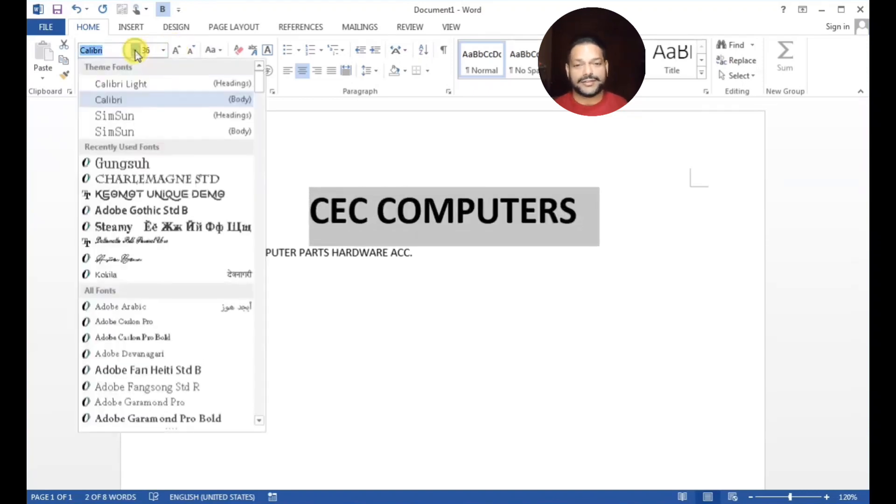
left_click(125, 194)
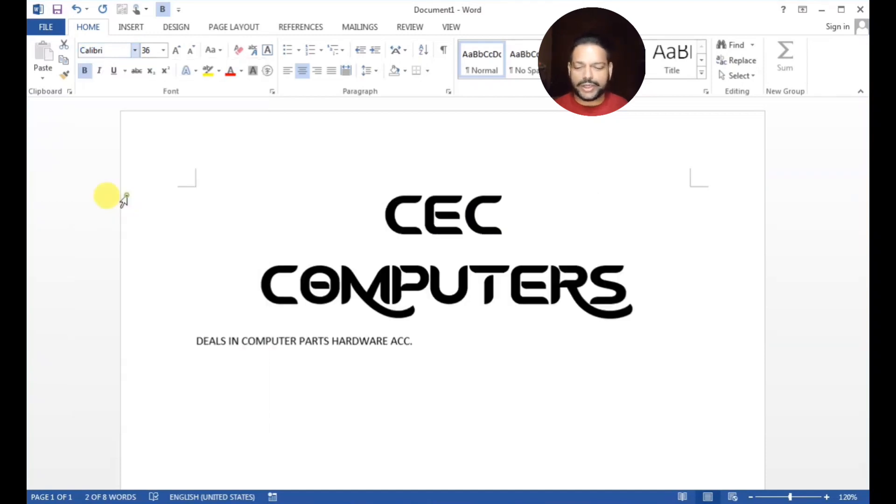
left_click(191, 49)
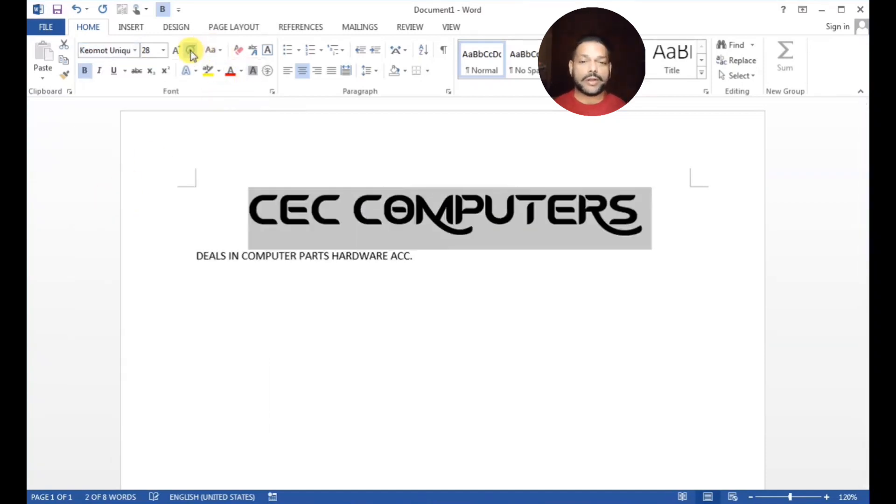
Make the DEALS IN COMPUTER PARTS line bold, 14 pt and centred
left_click(209, 256)
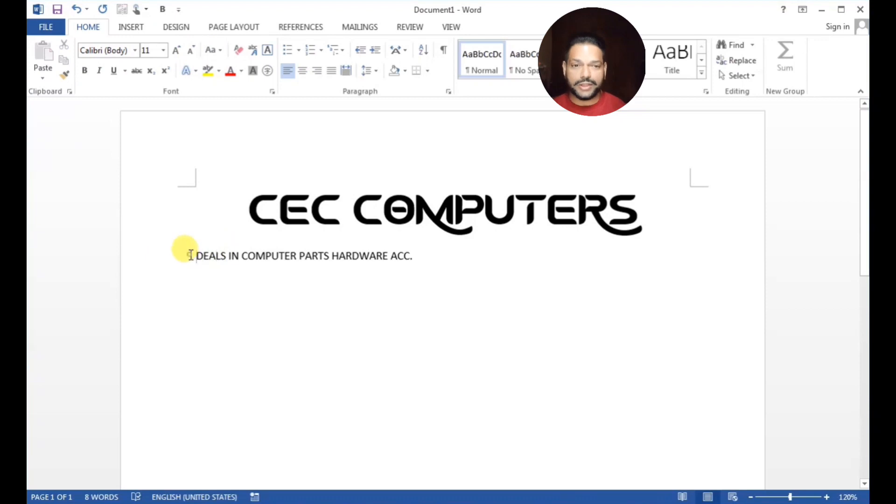
left_click(161, 256)
left_click(84, 71)
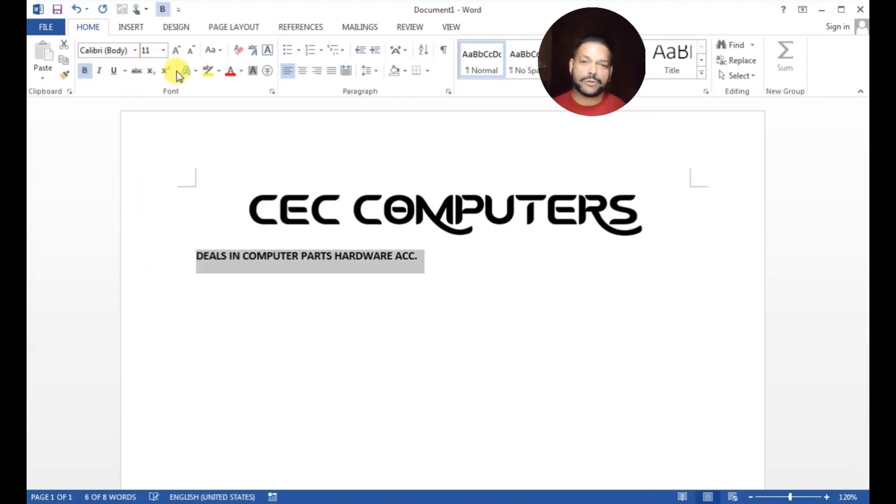
left_click(177, 51)
left_click(178, 51)
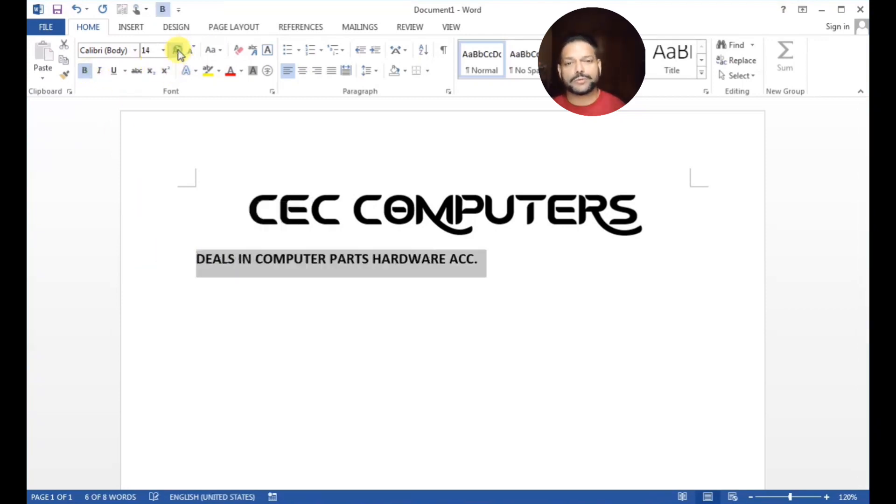
left_click(301, 72)
Add space before both heading lines and start a new line below them
left_click_drag(623, 274, 278, 185)
left_click(368, 71)
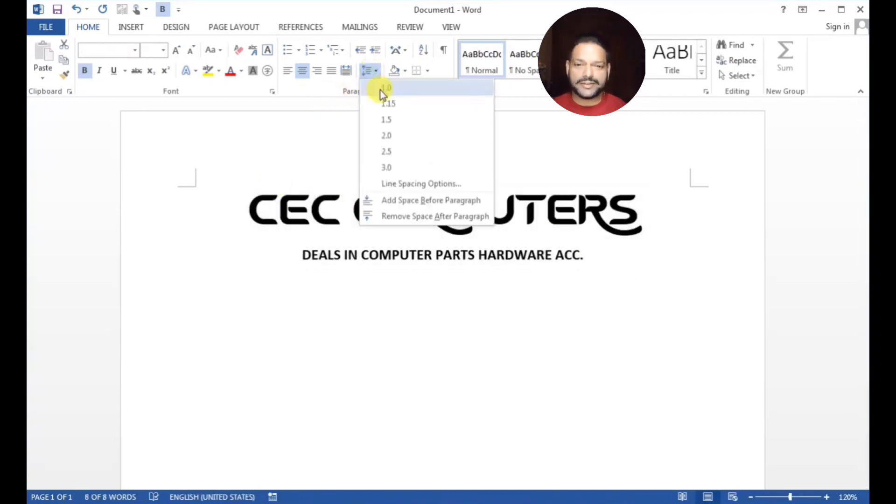
left_click(396, 208)
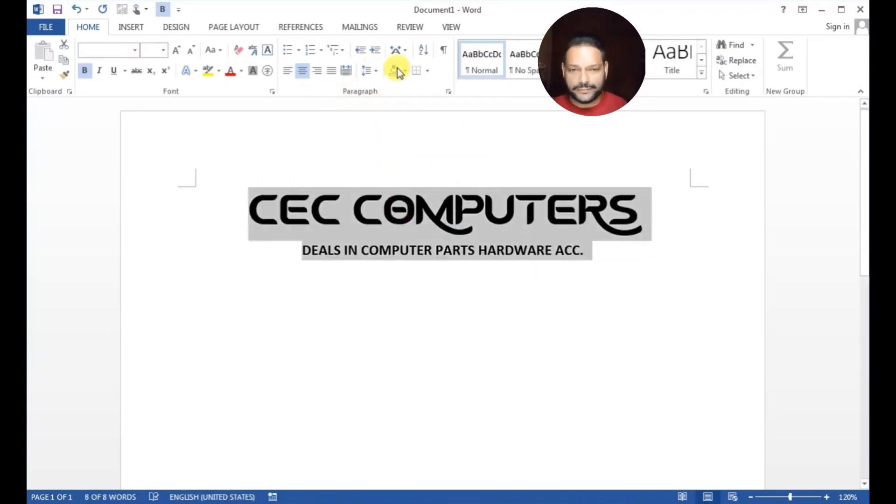
left_click(601, 260)
key("Return")
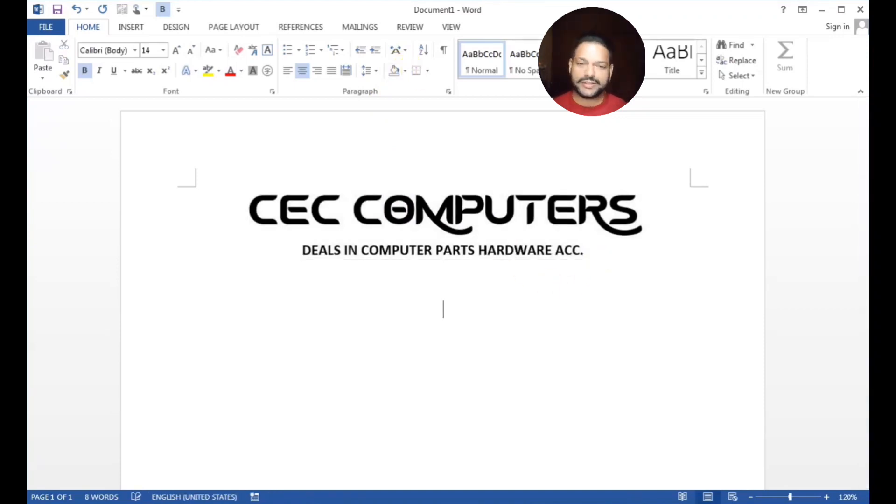
Type left-aligned labels EMPLOYEE NAME, DESIGNATION, PAYMENT FOR THE PERIOD and BANK A/C NO
left_click(289, 72)
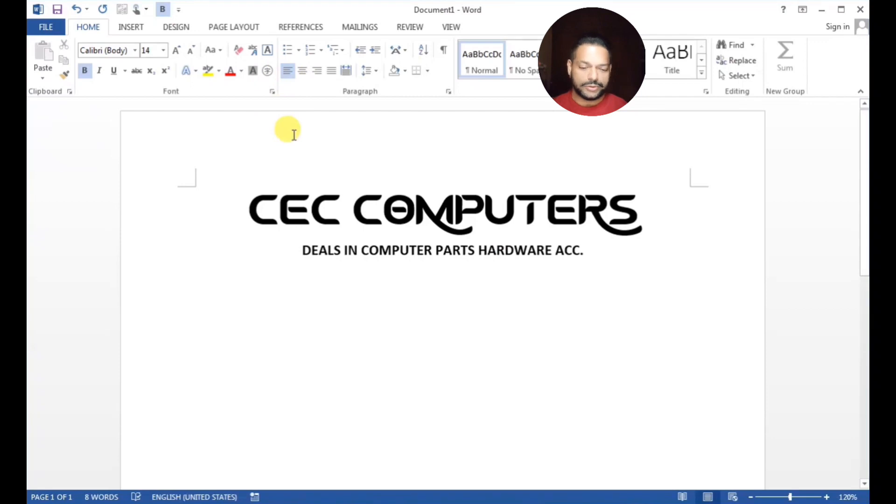
type("eM")
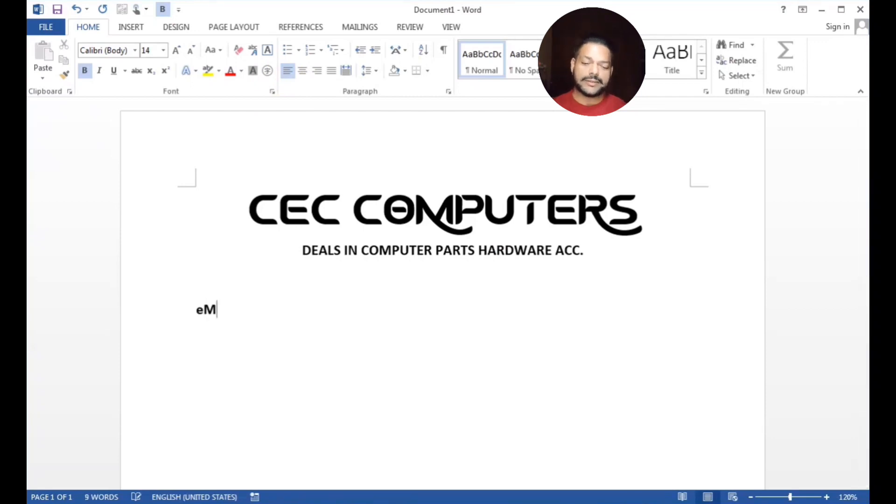
key("BackSpace")
key("BackSpace")
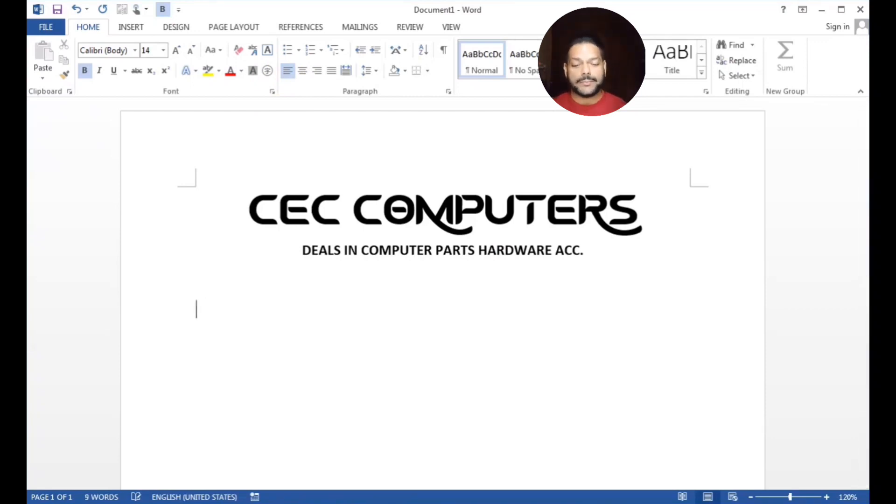
type("EMP")
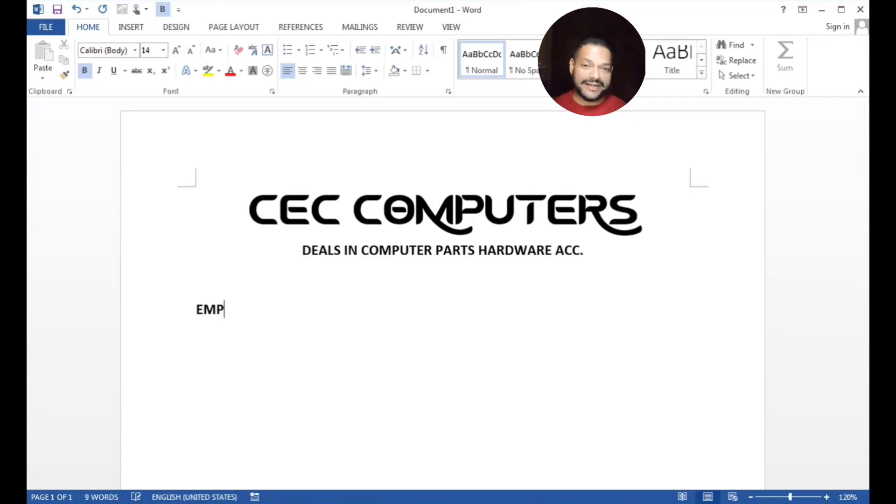
type("LO")
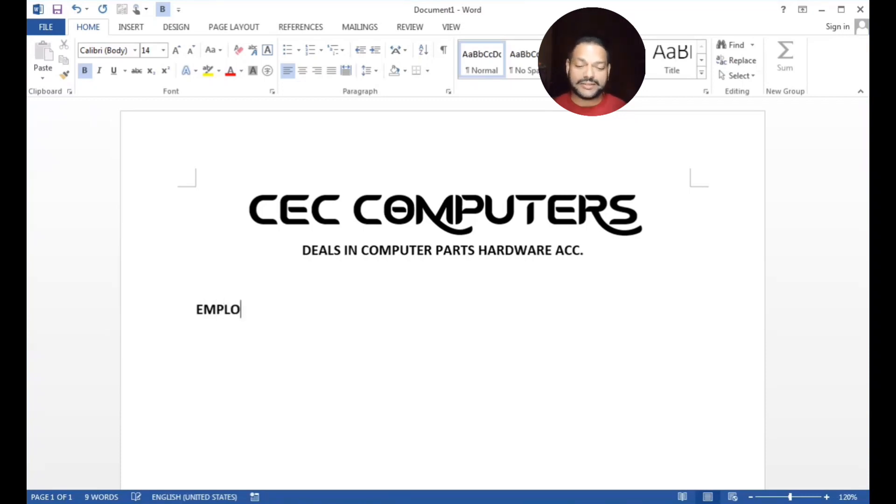
type("YEE NAME")
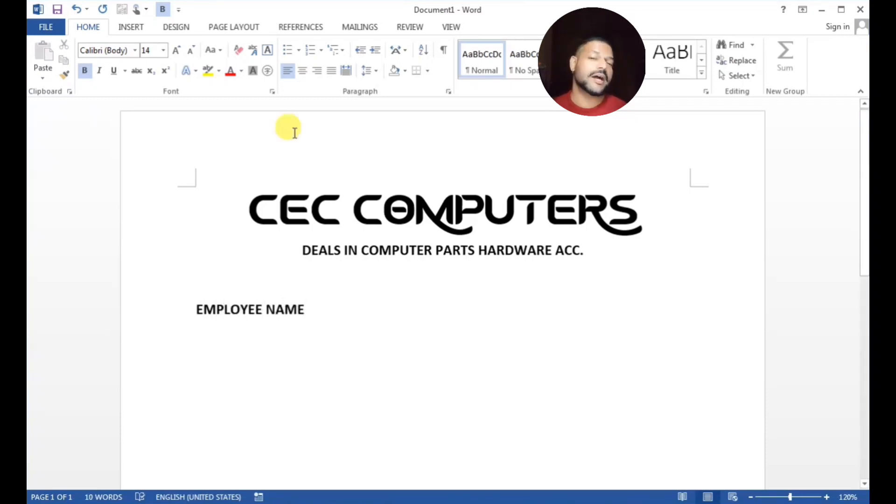
key("Return")
type("DESI")
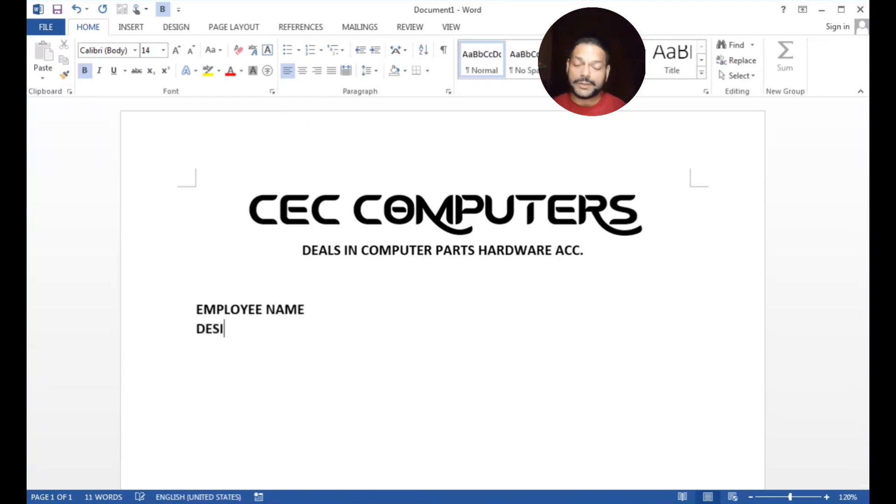
type("GNATION")
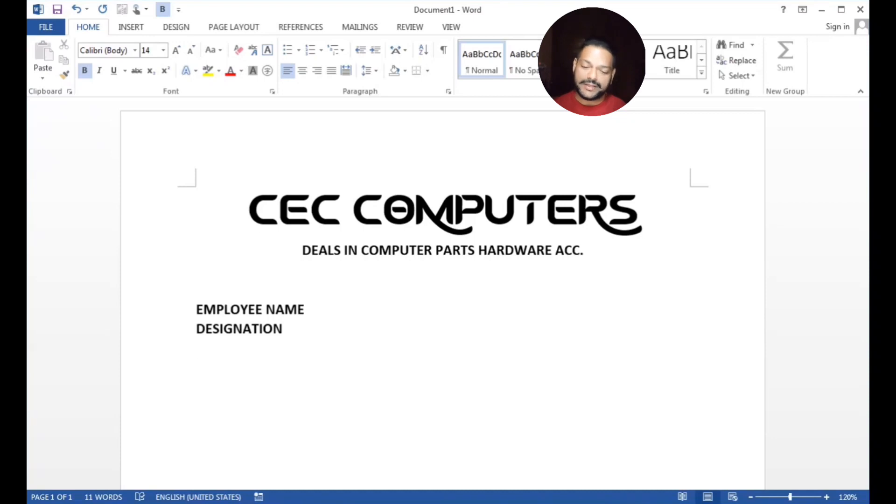
type(" PAYMEN")
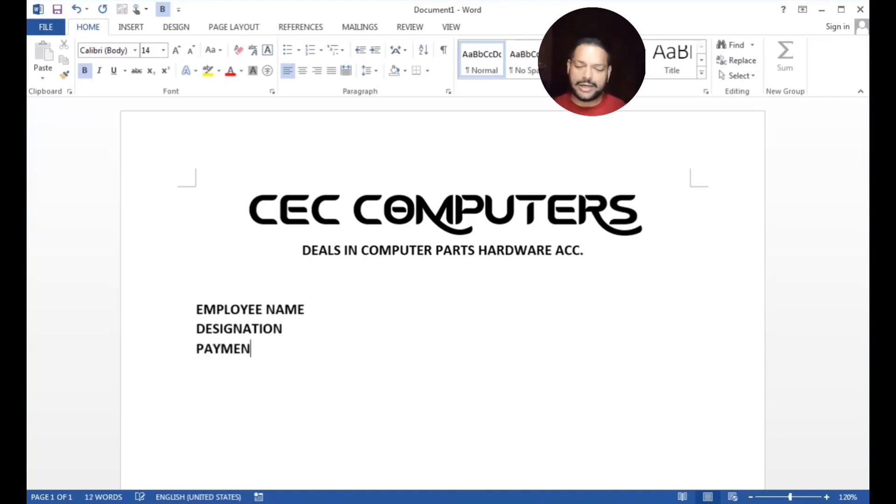
type("T FOR")
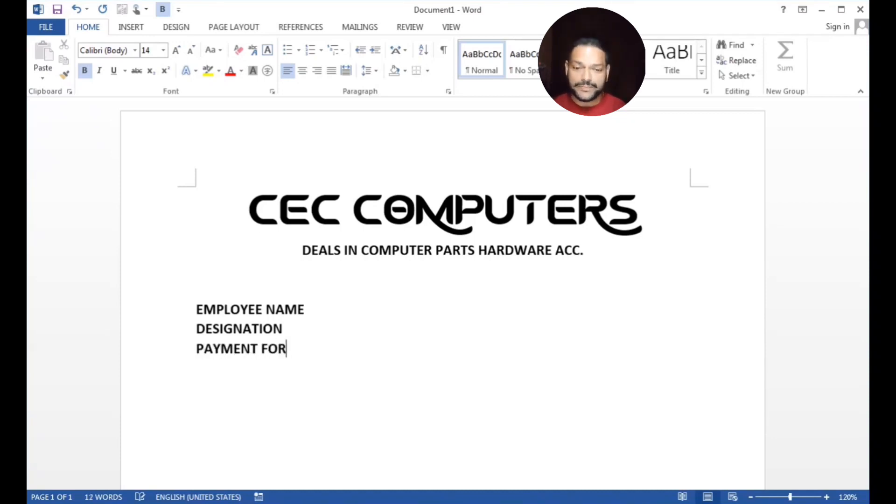
type(" THE PERIOD ")
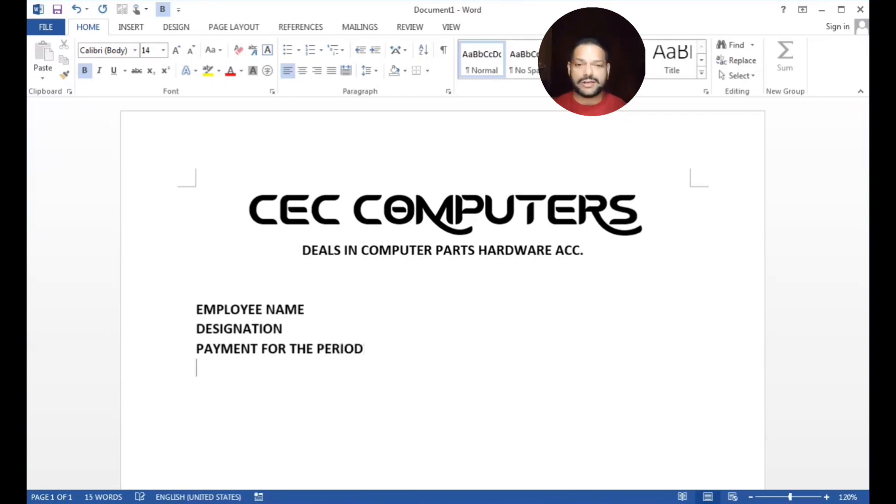
type("BANK")
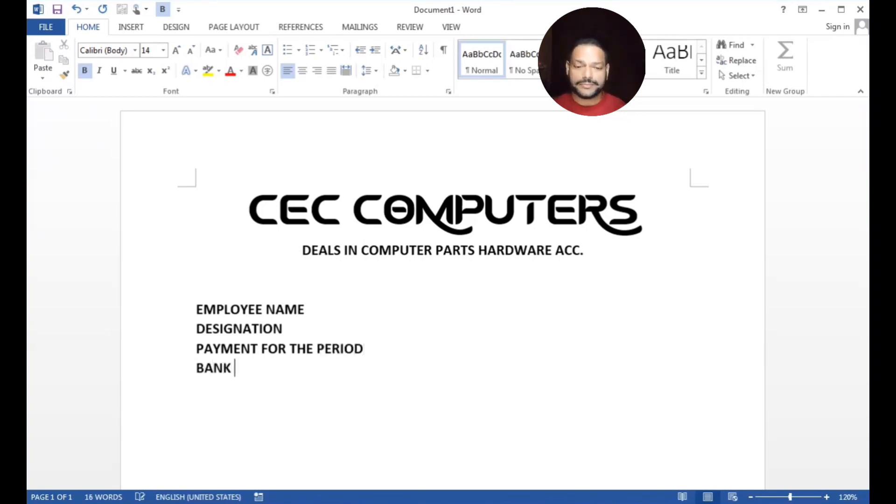
type(" A/C")
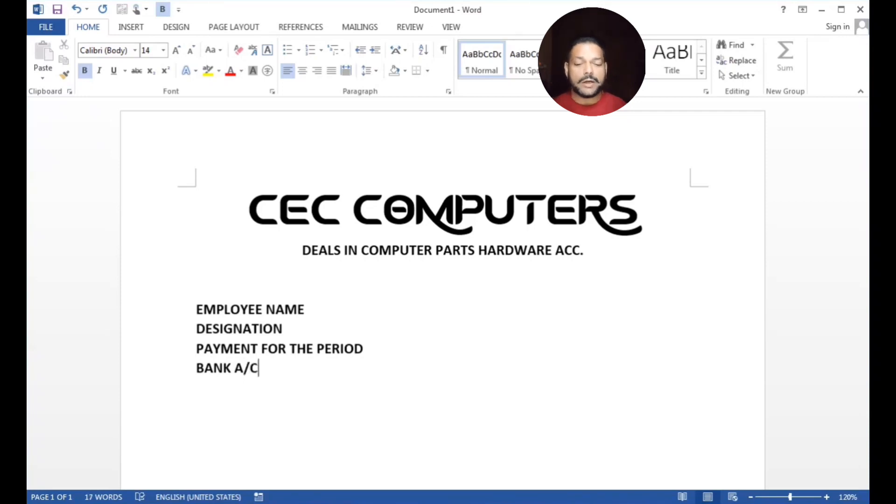
type(" NO.")
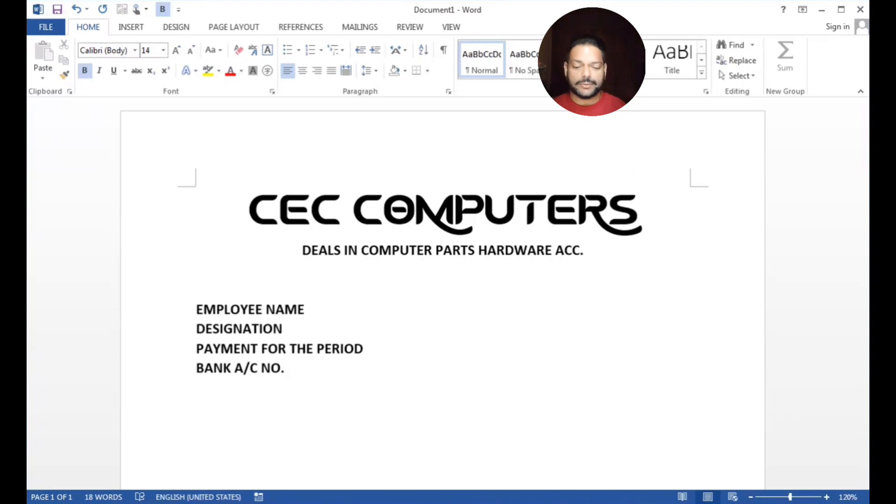
Add BASIC PAY after a tab on the BANK A/C NO. line, then leave blank lines below
key("Tab")
key("Tab")
key("Tab")
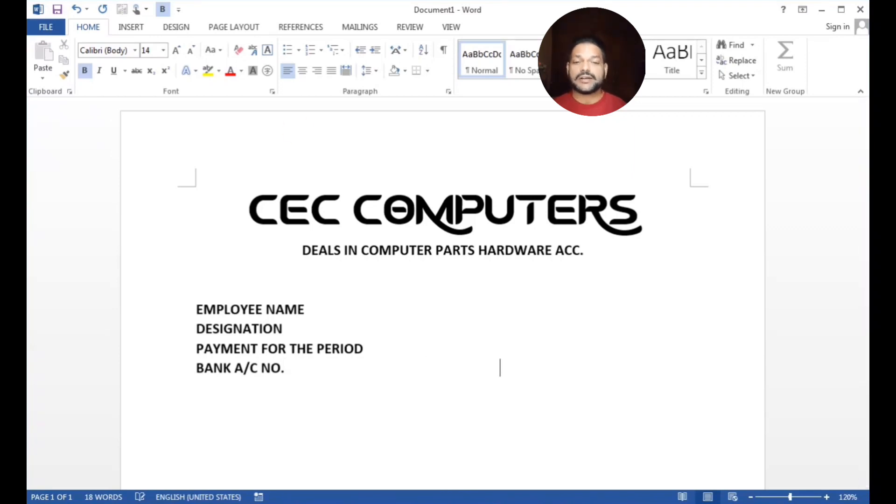
type("BASIC PAY:")
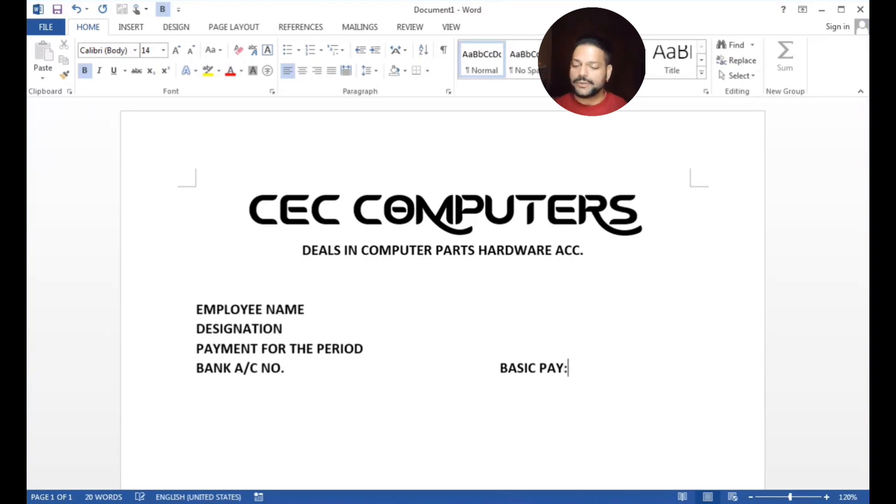
key("Return")
key("Return")
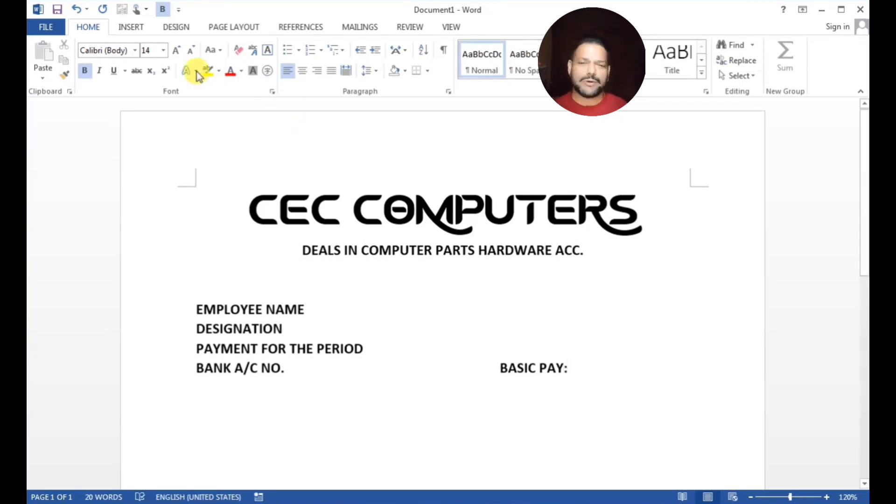
left_click(123, 29)
Insert a 4x1 table with headings EARNING, AMOUNT, DEDUCTION and AMOUNT
left_click(108, 78)
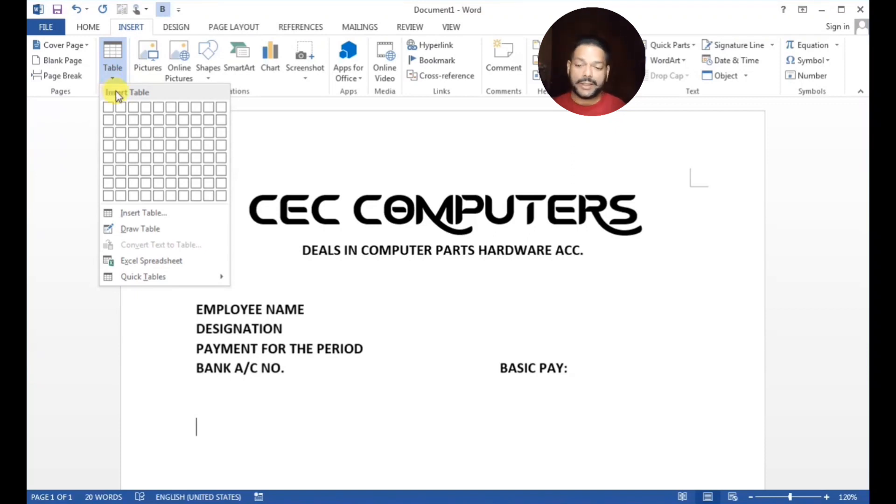
left_click(146, 109)
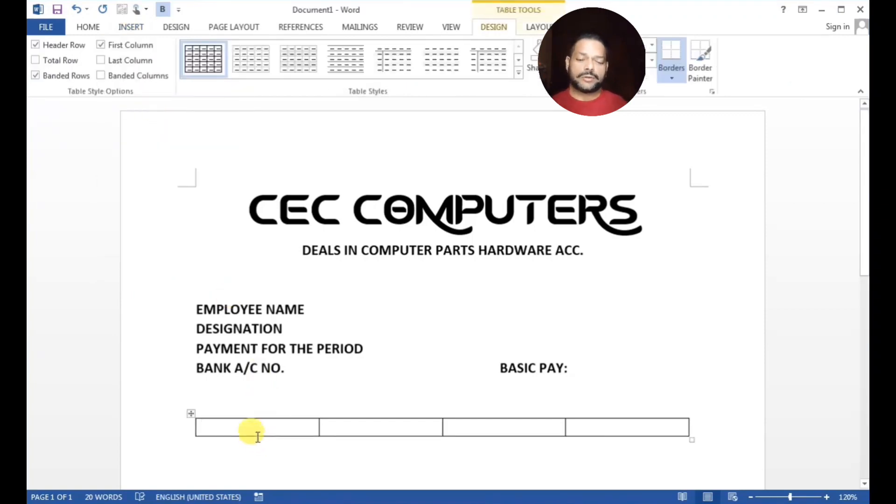
type("EAR")
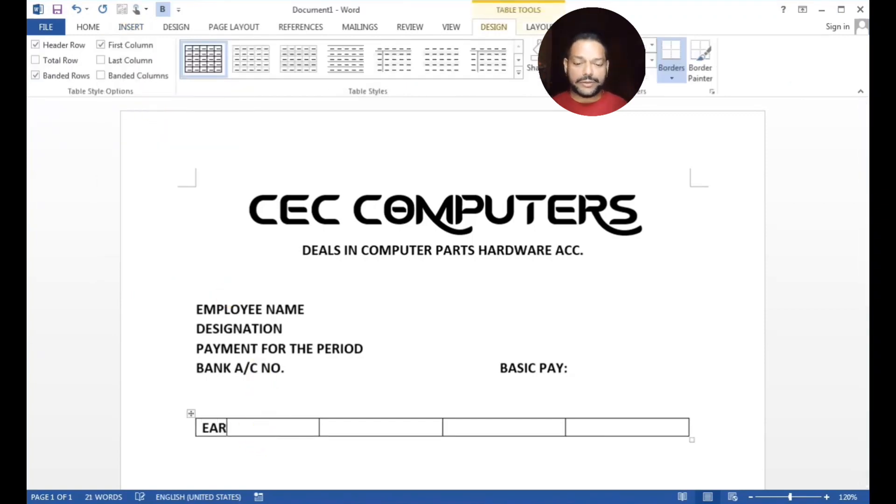
type("NING ")
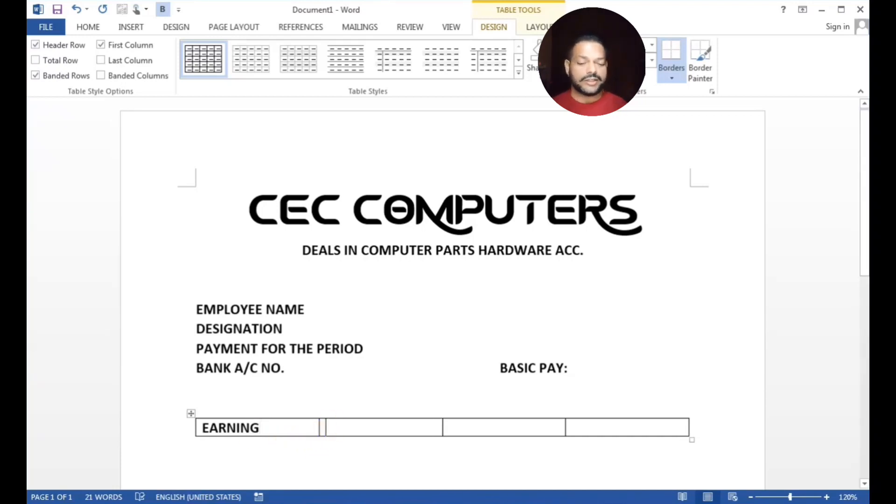
type("AMOUNT")
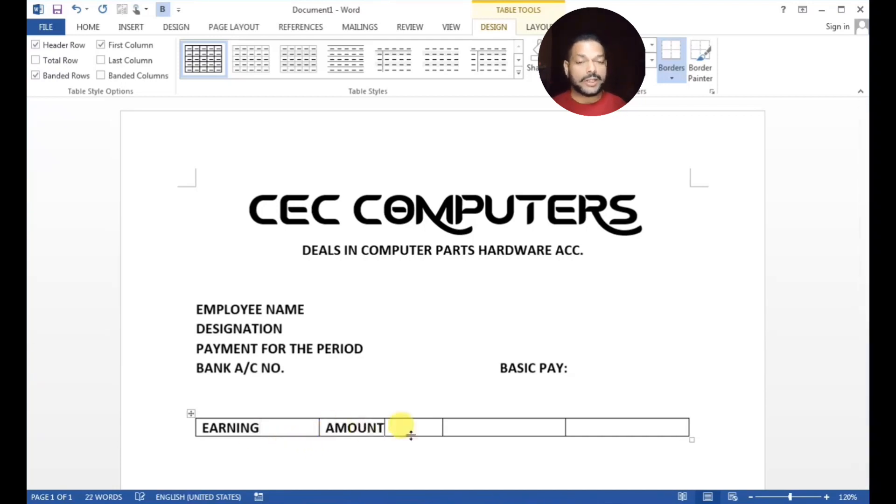
left_click(484, 427)
type("DE")
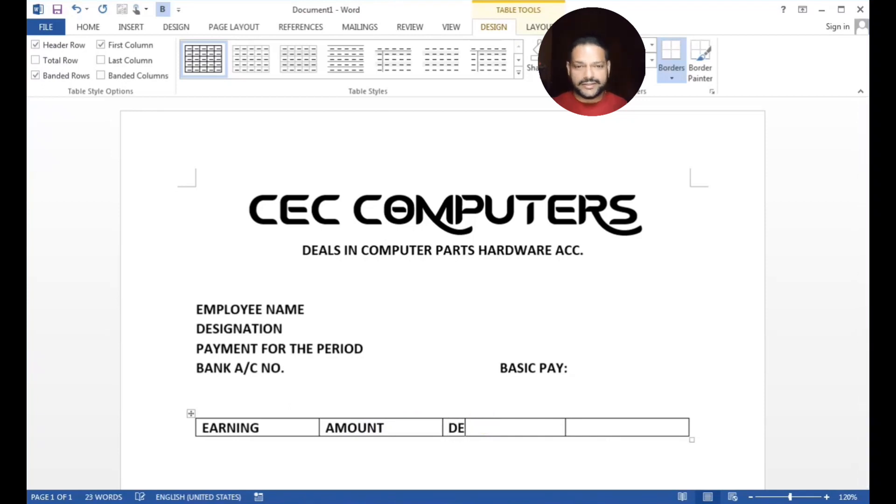
type("DUCTION")
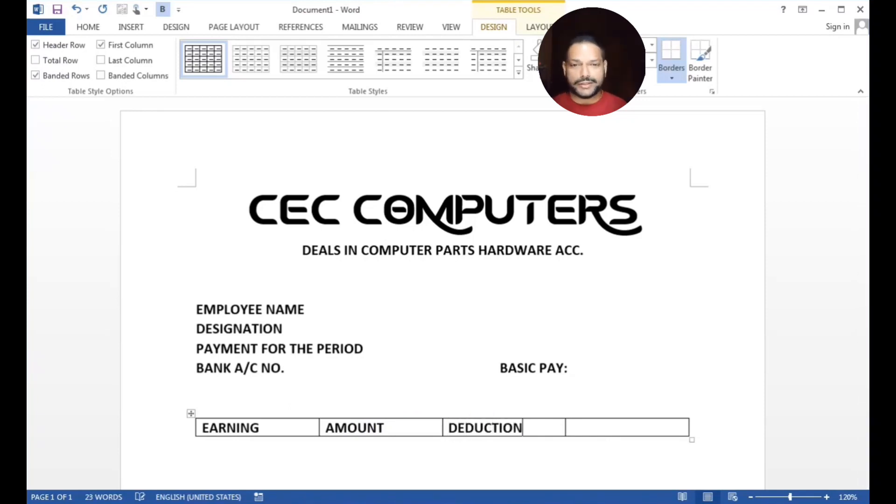
left_click(570, 427)
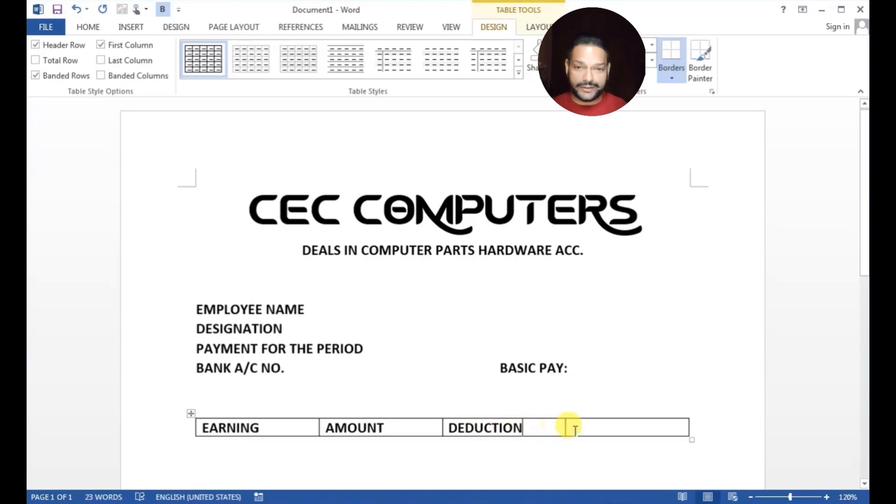
type("AMOUNT")
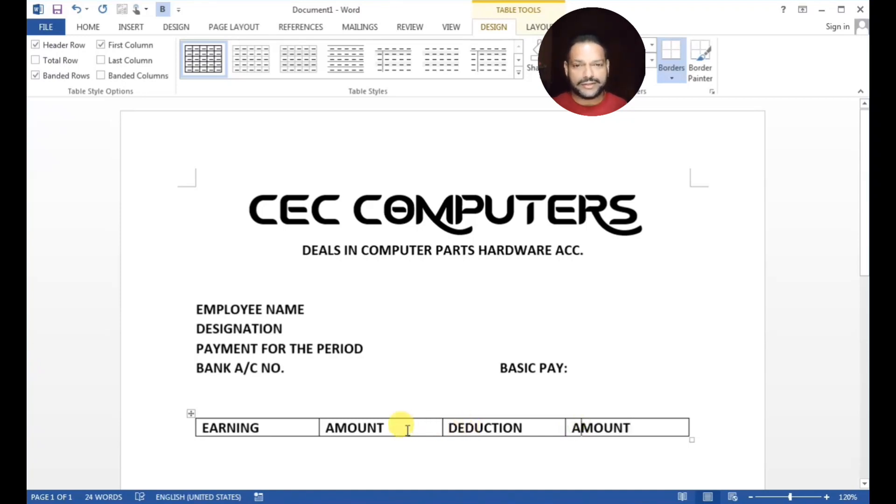
left_click(652, 432)
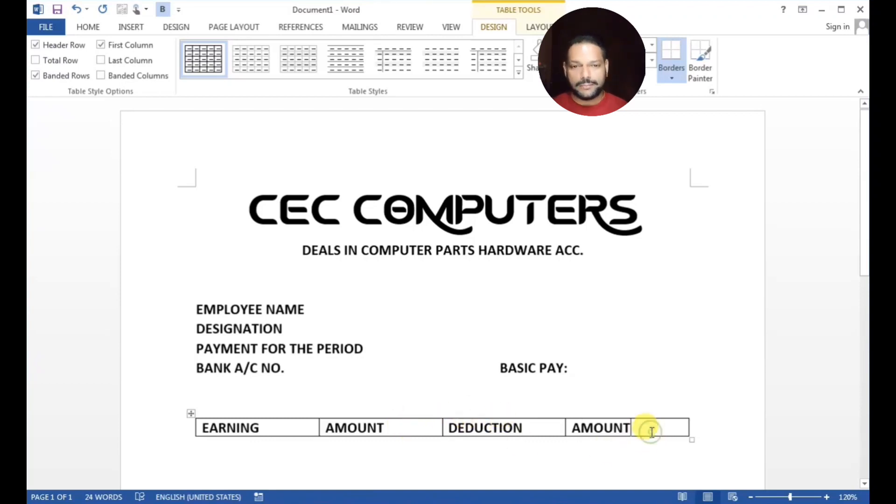
Add table rows BASIC PAY, HRA and OVERTIME in the first column
key("Tab")
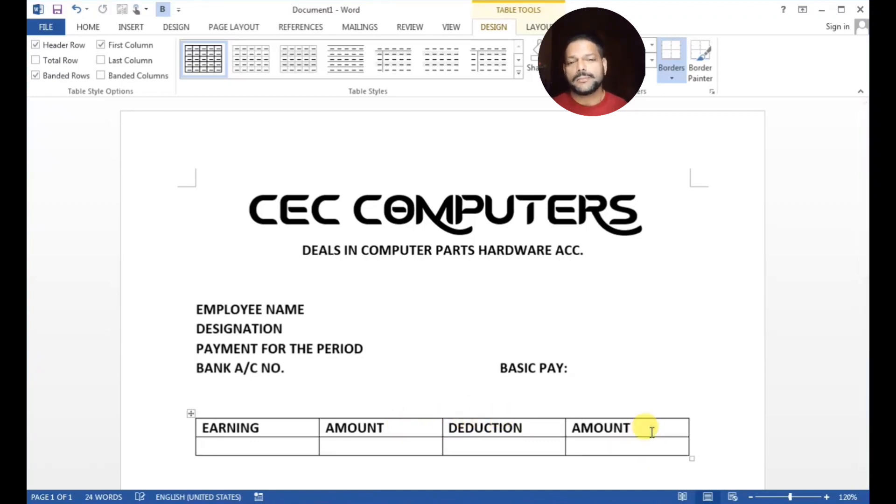
scroll(652, 432, "down", 3)
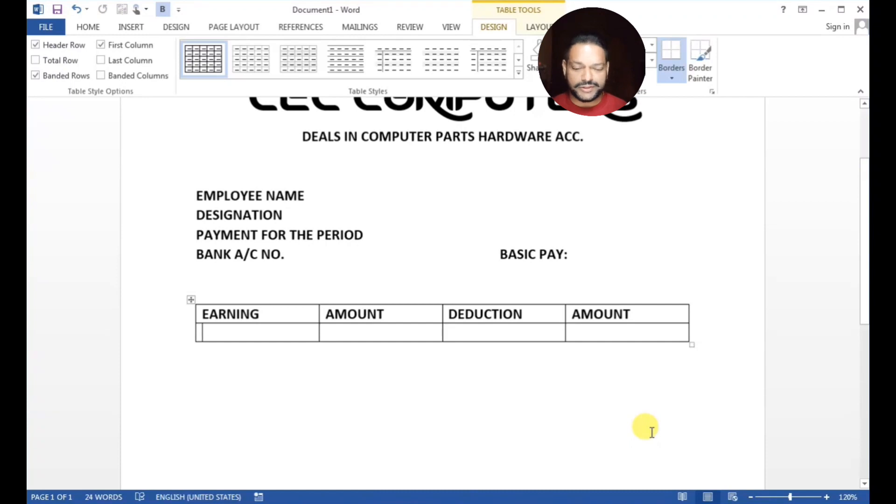
left_click(612, 331)
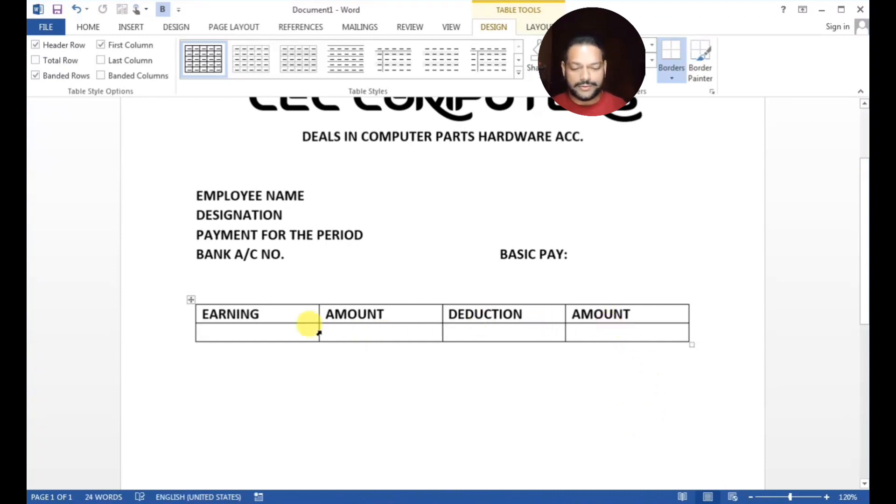
left_click(250, 333)
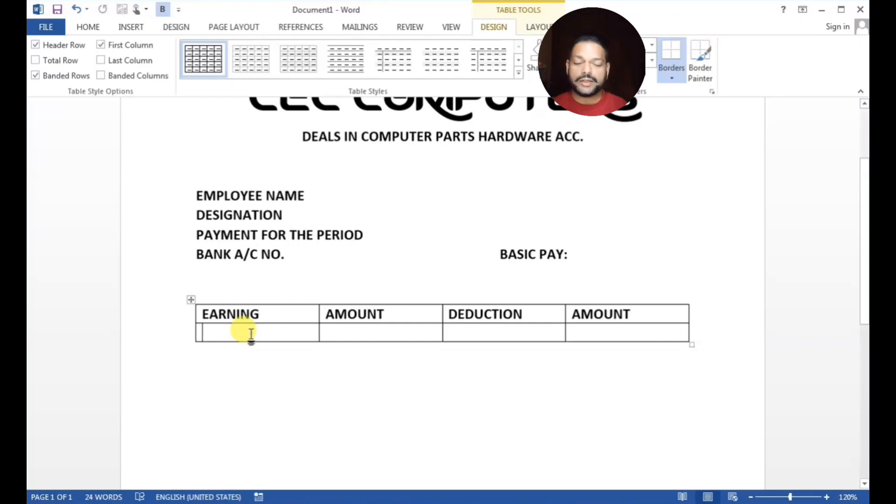
type("BASIC")
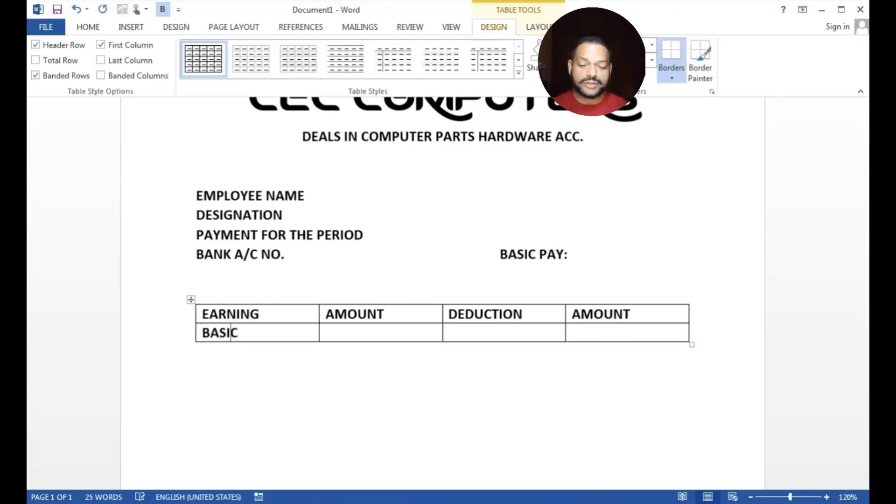
type(" PAY")
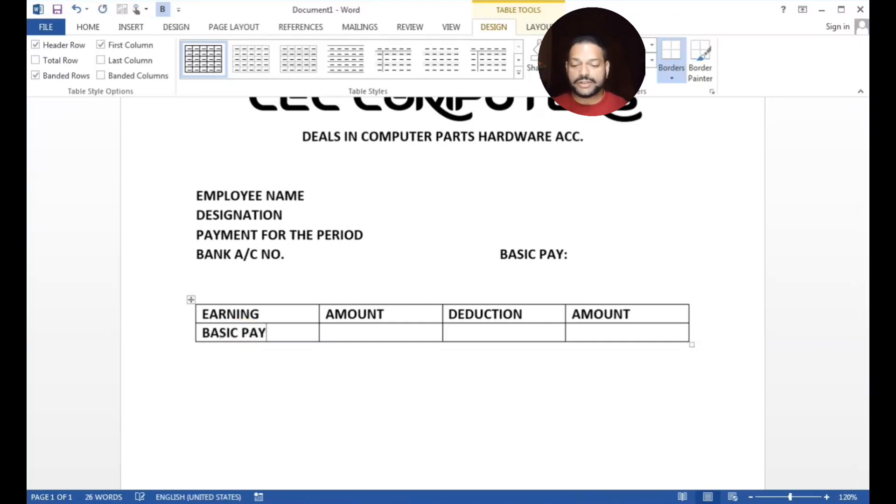
left_click(625, 338)
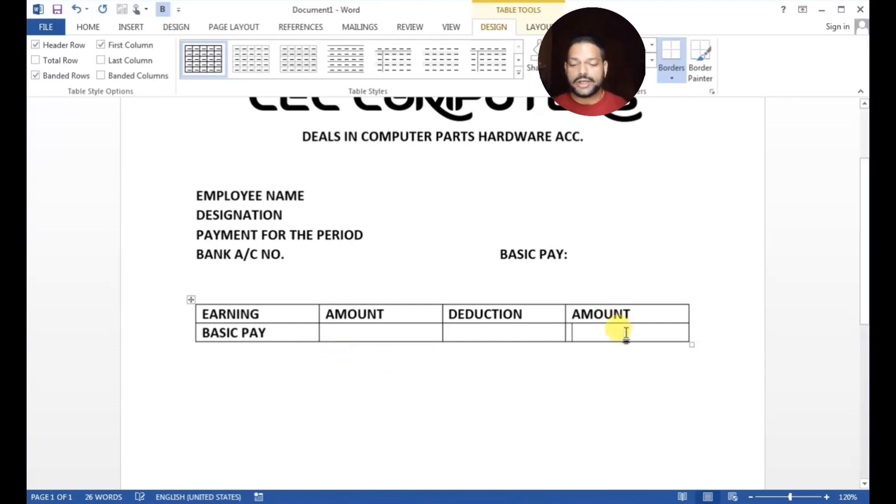
key("Tab")
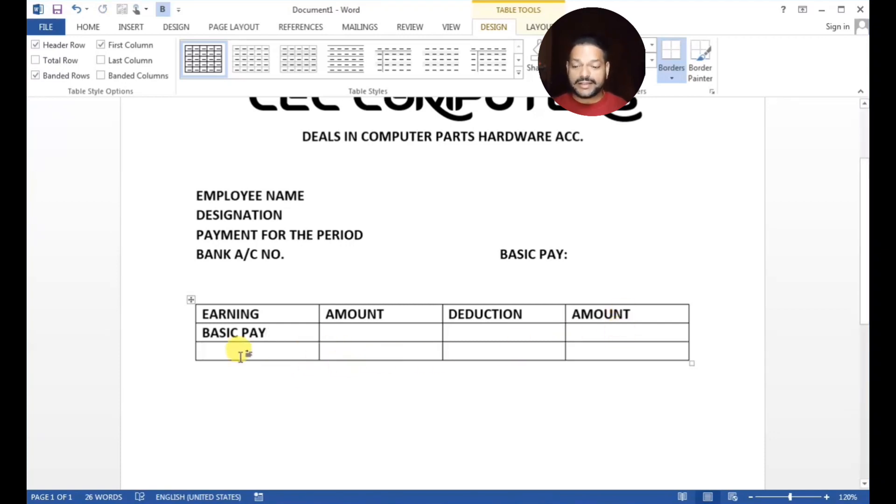
type("HRA")
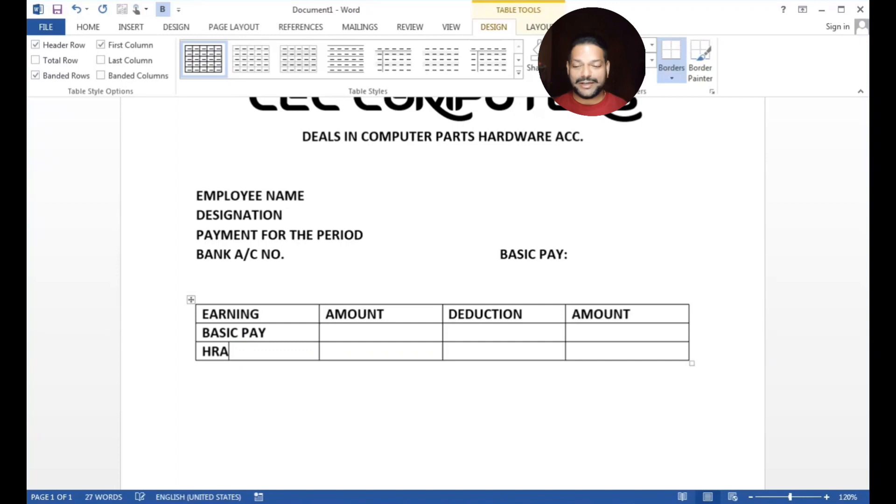
left_click(627, 346)
key("Tab")
type("OVERTIMER")
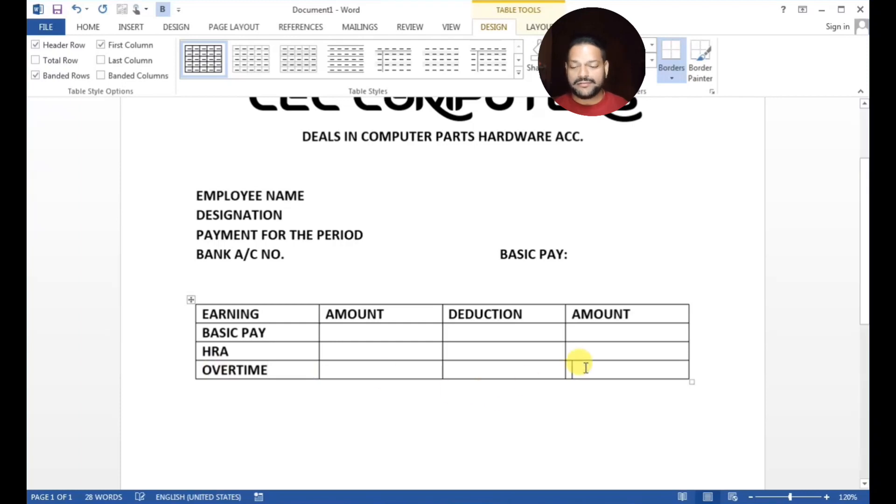
Add GROSS SALARY, NET PAY and AMOUNT IN WORDS rows, with PF and ESI under DEDUCTION
key("Tab")
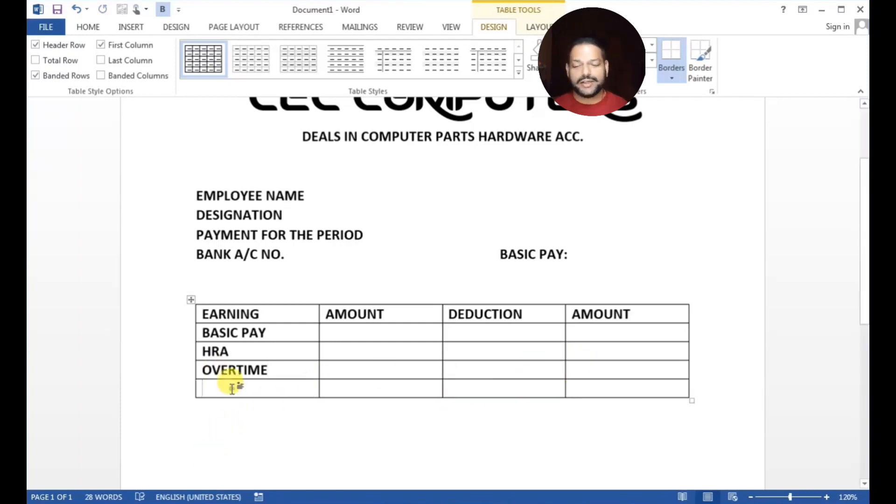
type("GROS")
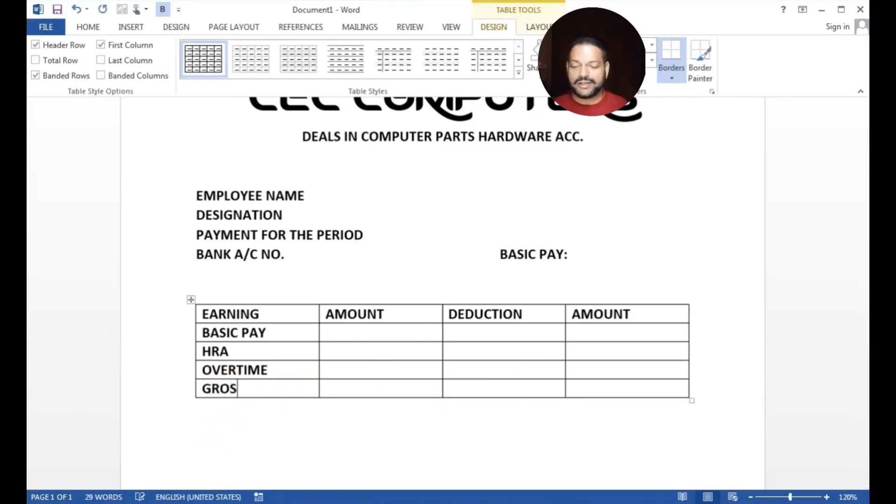
type("S SALARY")
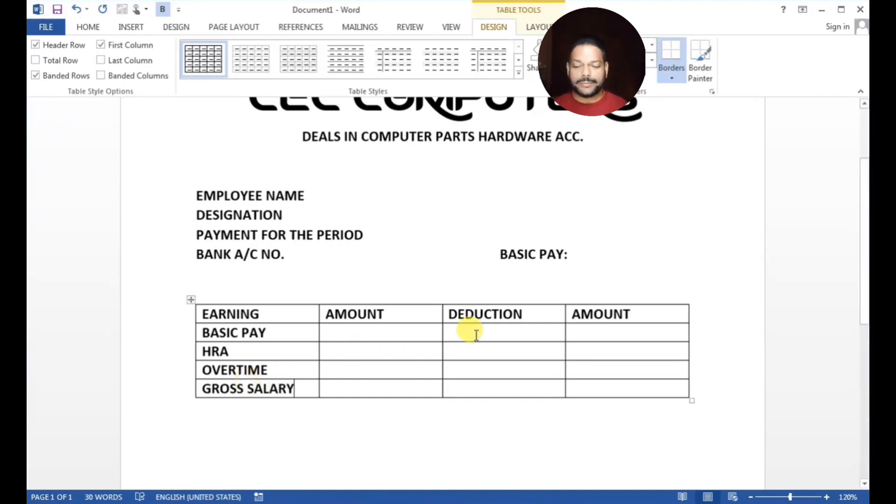
type("PF")
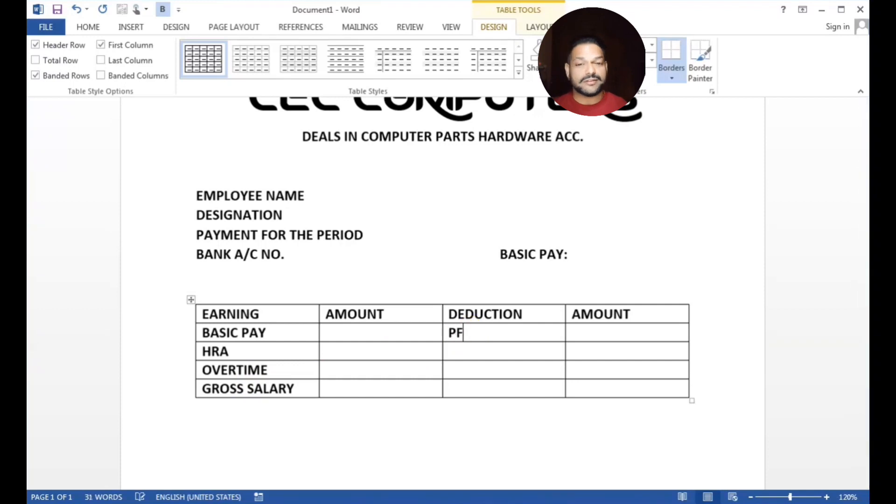
left_click(496, 354)
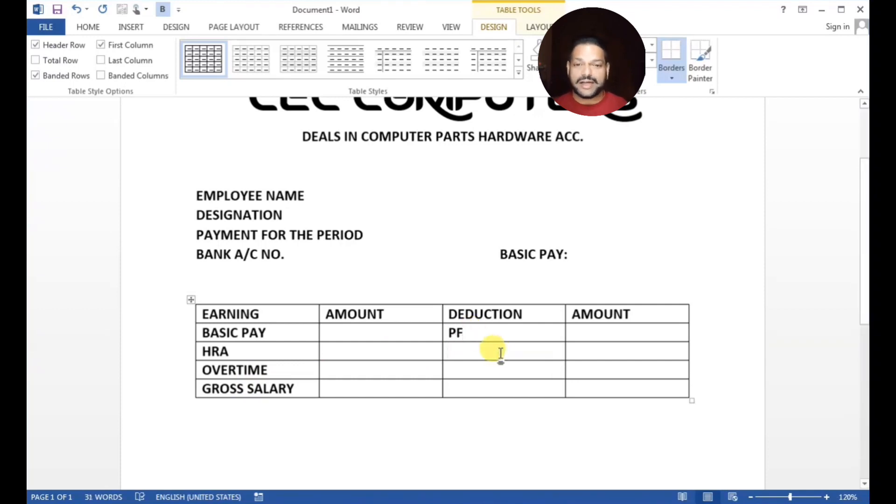
type("ESI")
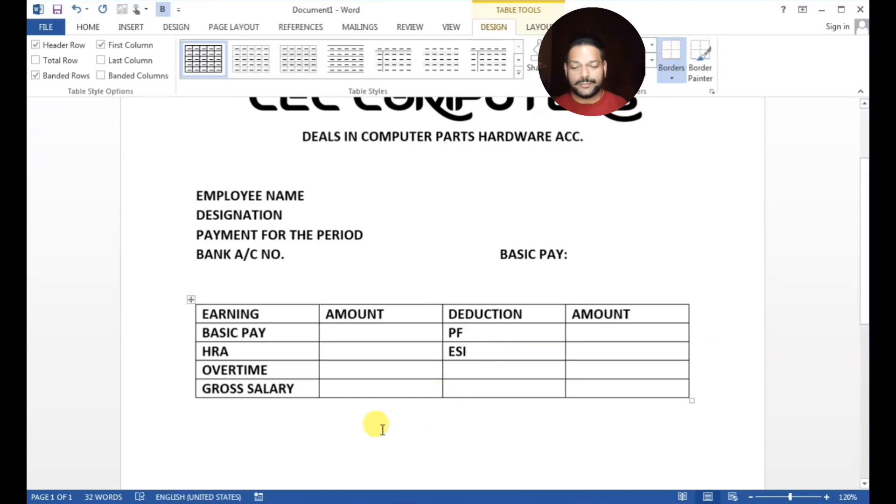
left_click(617, 390)
key("Tab")
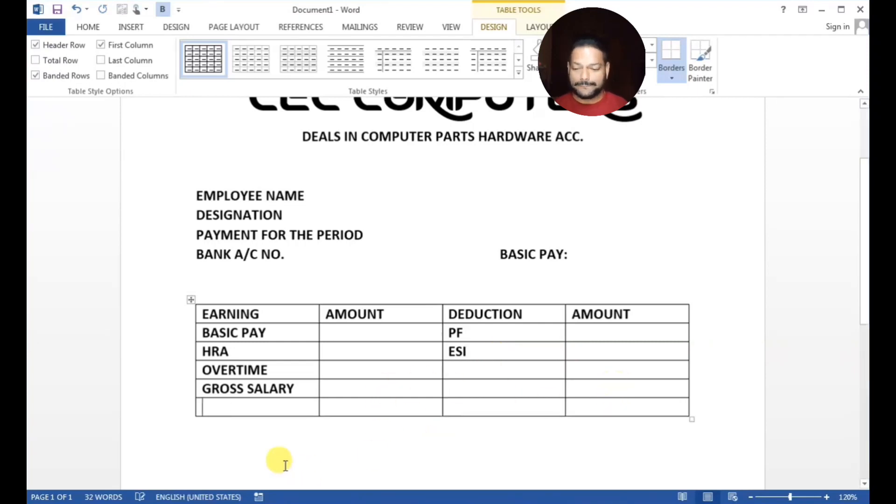
type("NET PAY")
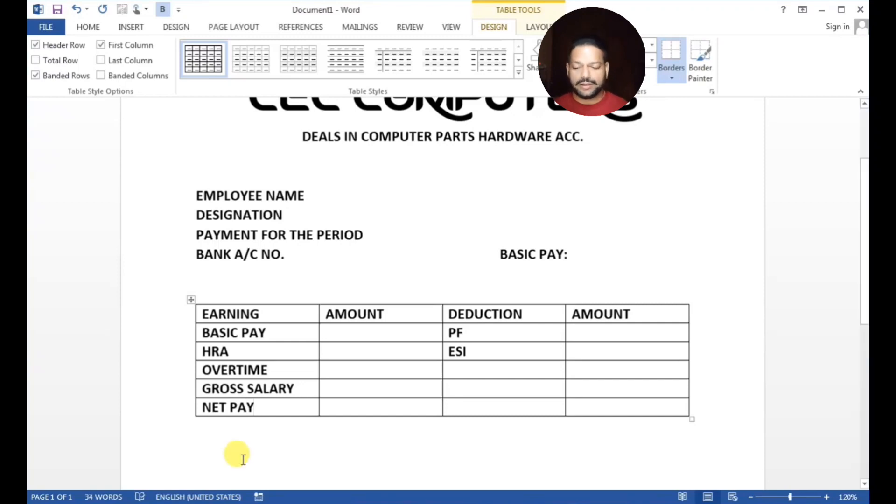
left_click(658, 405)
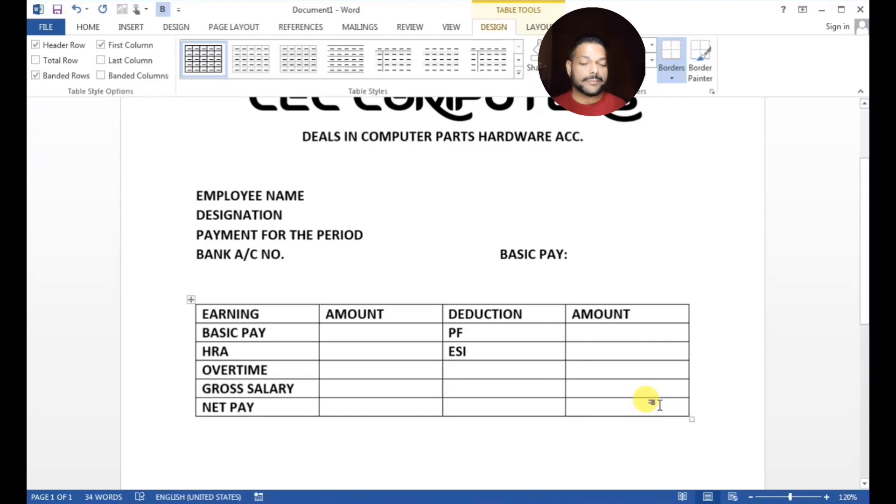
key("Tab")
type("A")
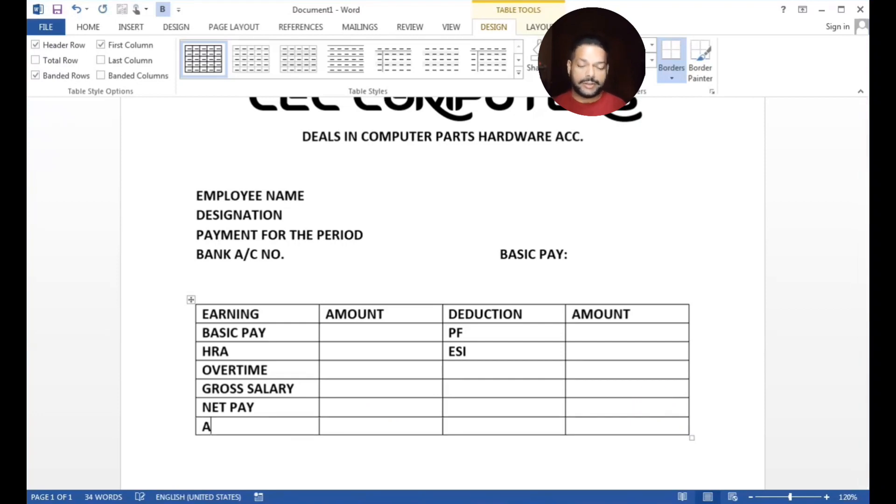
type("MOUNT IN ")
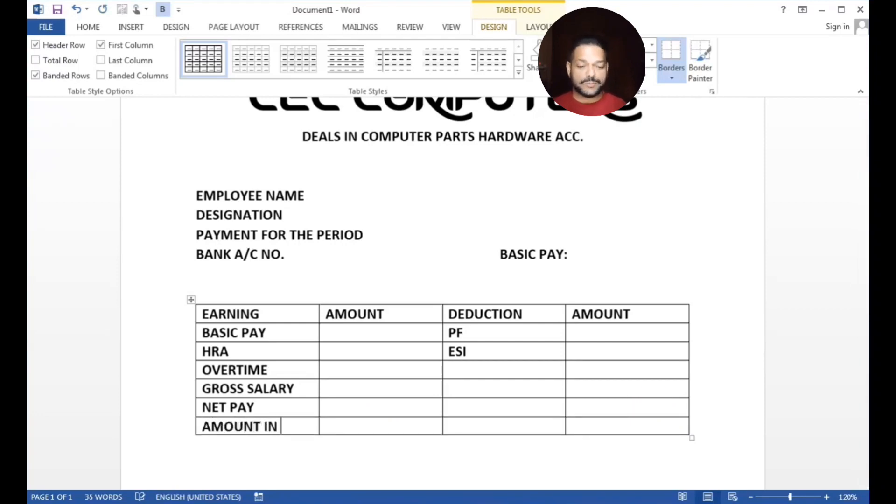
type("WORDS")
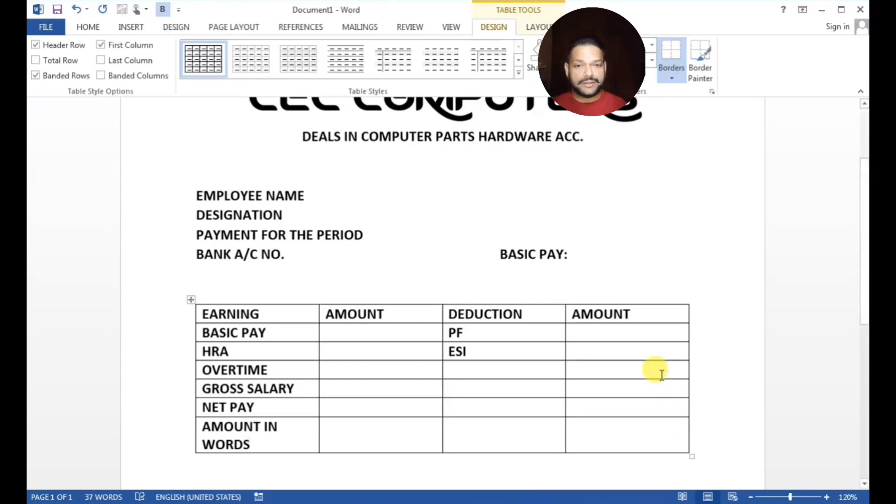
left_click(384, 466)
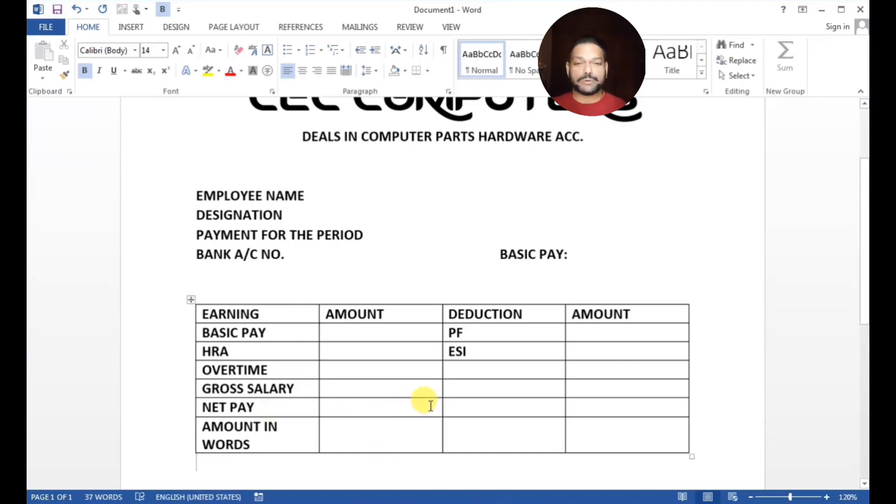
Merge the NET PAY row's amount, deduction and amount cells into one wide cell
left_click_drag(484, 406, 596, 401)
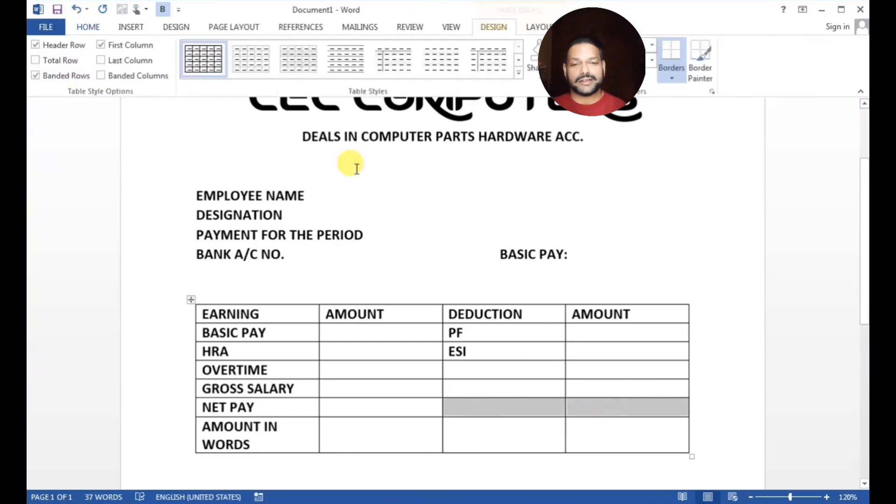
left_click(536, 27)
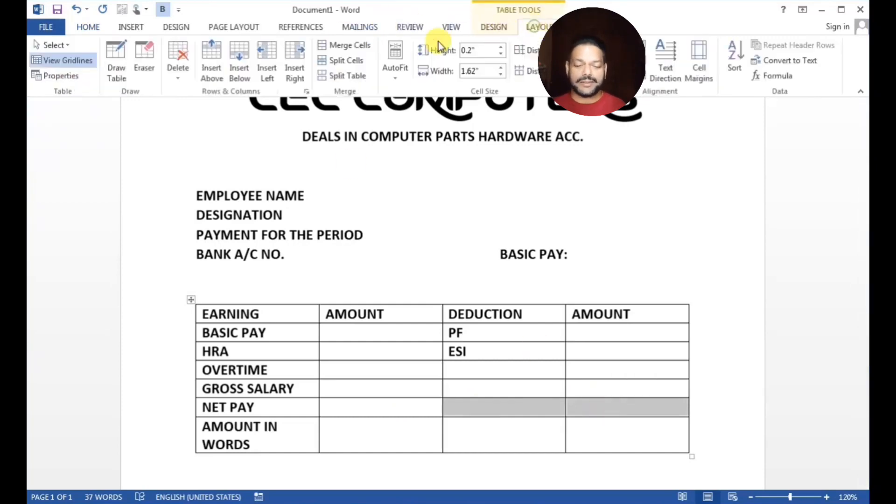
left_click(367, 49)
left_click(501, 450)
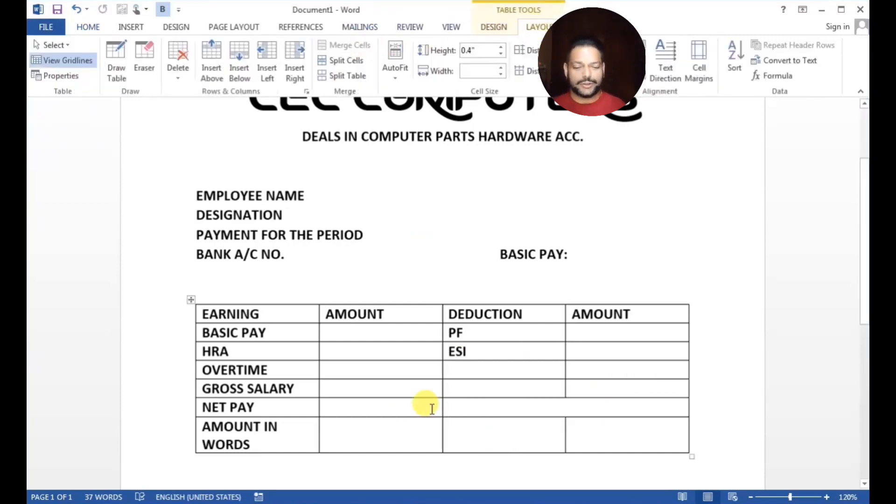
left_click_drag(432, 409, 458, 401)
left_click(346, 45)
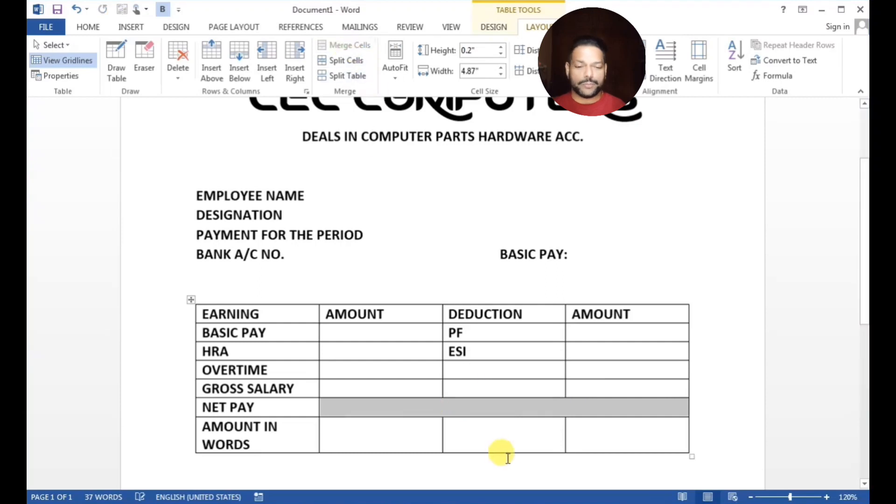
left_click(506, 448)
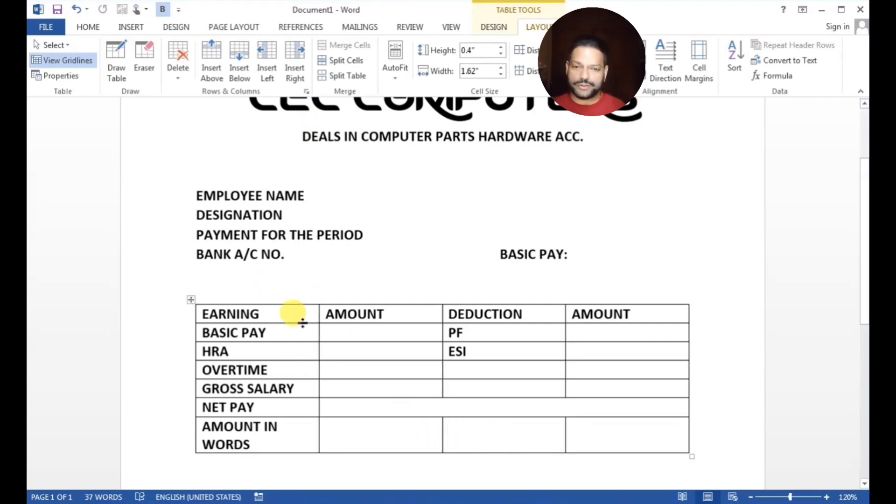
left_click(452, 27)
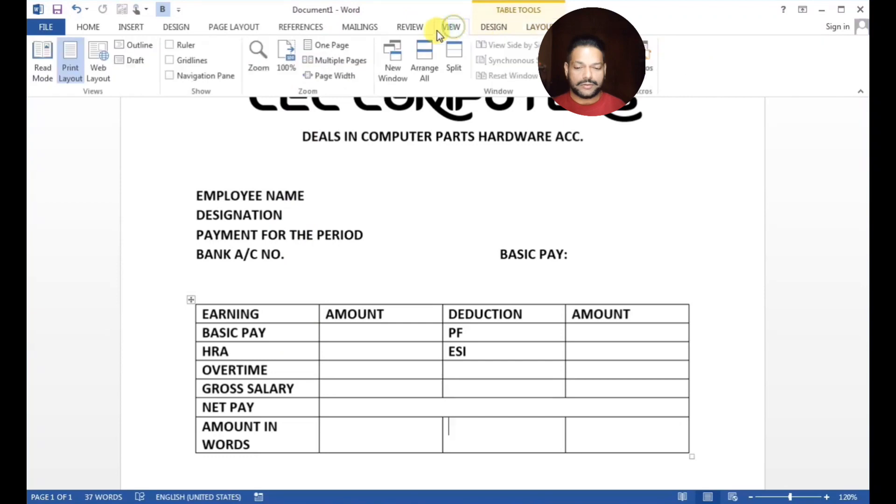
With the ruler shown, widen the first column, narrow the first AMOUNT column, and add a blank bottom row
left_click(170, 45)
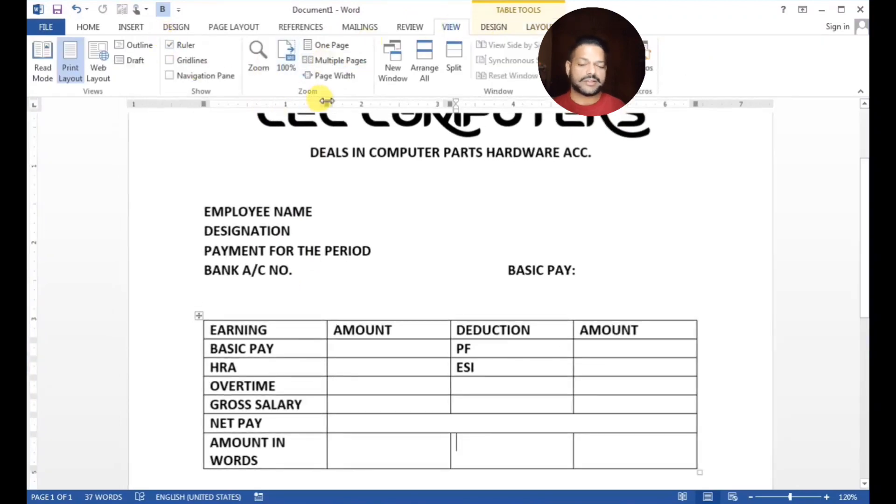
left_click_drag(327, 101, 346, 101)
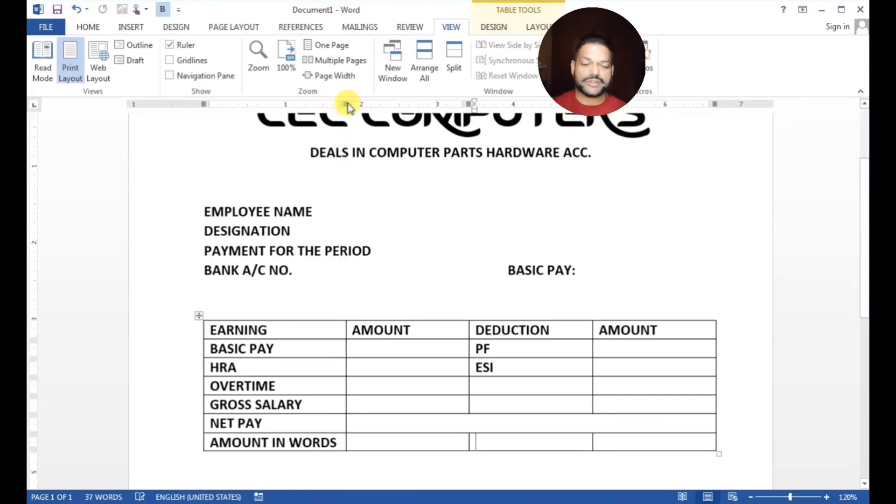
left_click_drag(698, 108, 692, 109)
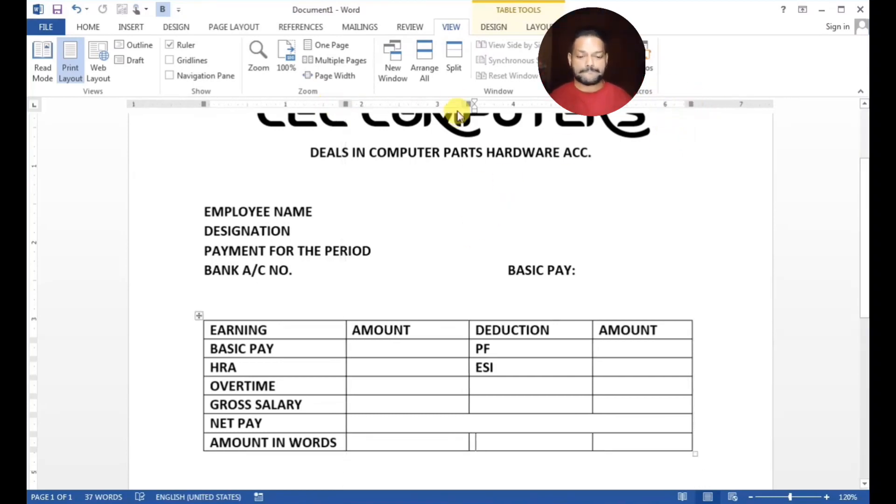
left_click_drag(467, 102, 451, 101)
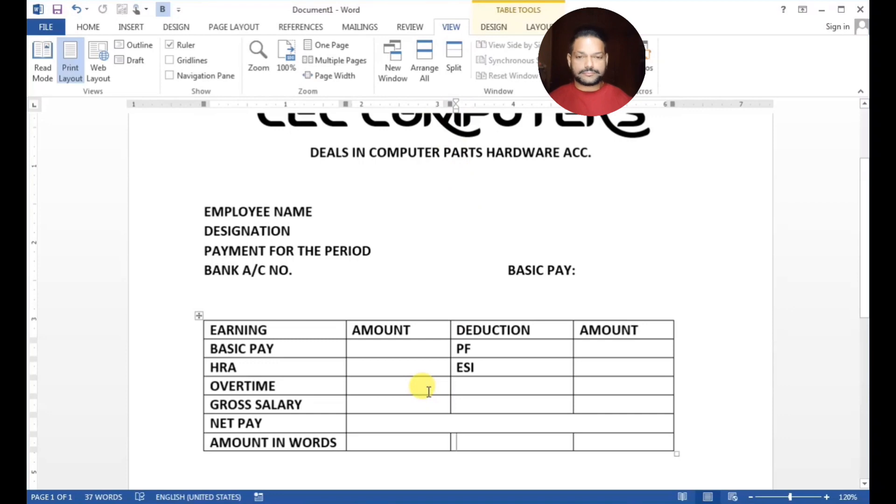
left_click(591, 443)
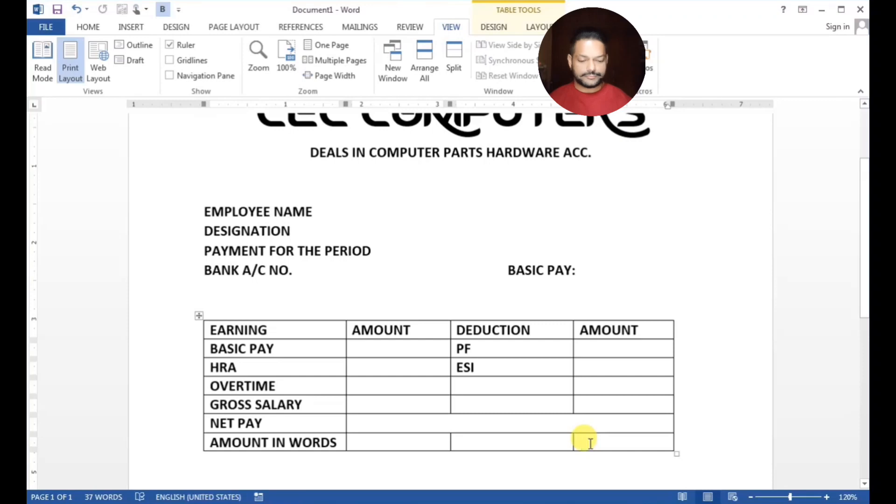
key("Tab")
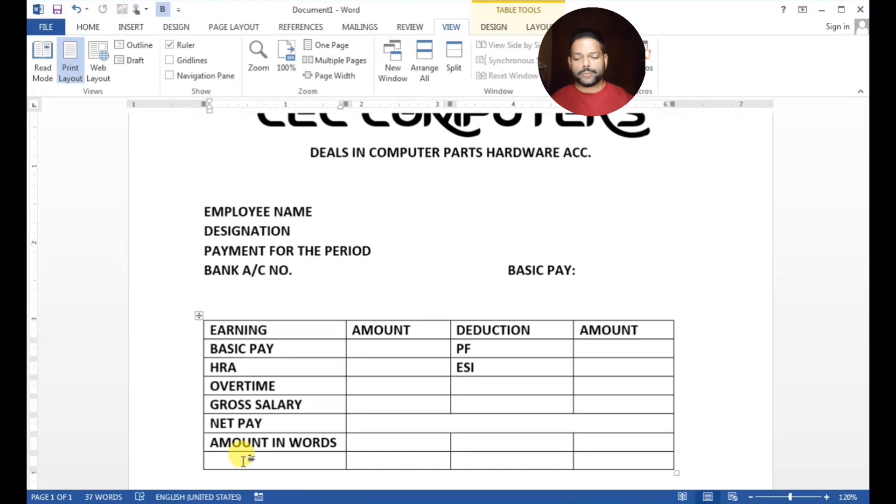
Erase the borders of the blank last row so the table ends at AMOUNT IN WORDS
key("Return")
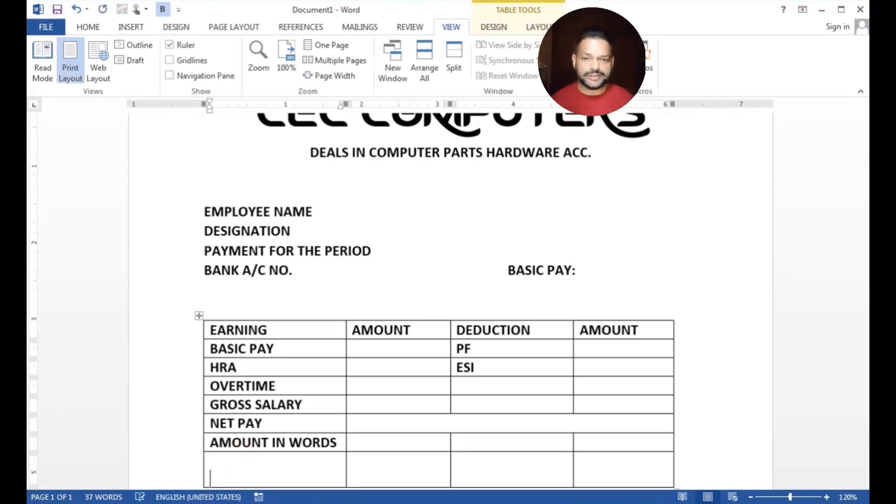
scroll(244, 461, "down", 1)
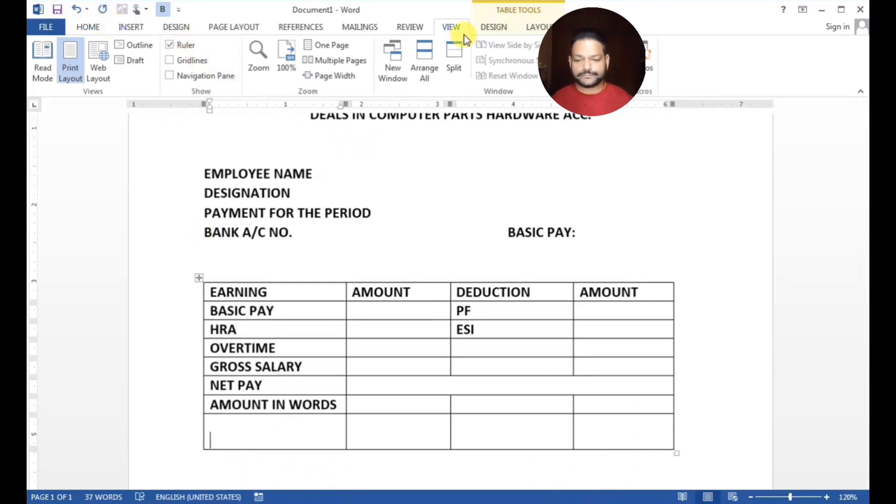
left_click(495, 28)
left_click(531, 26)
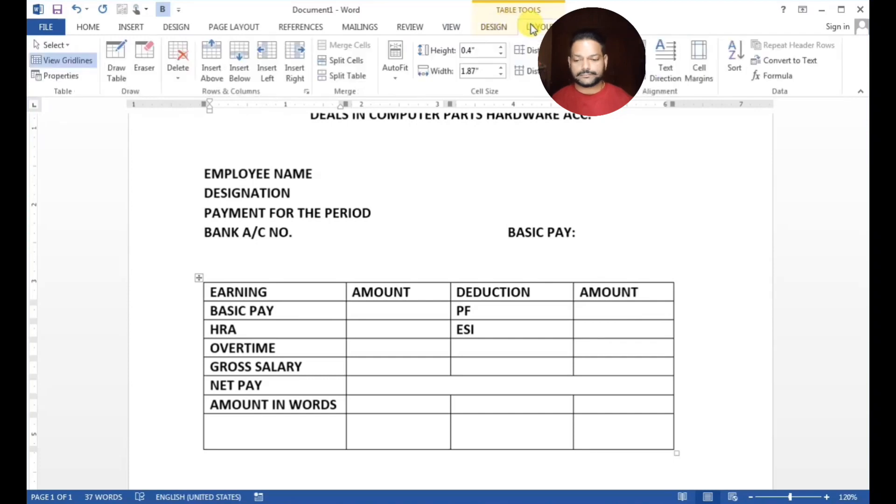
left_click(148, 58)
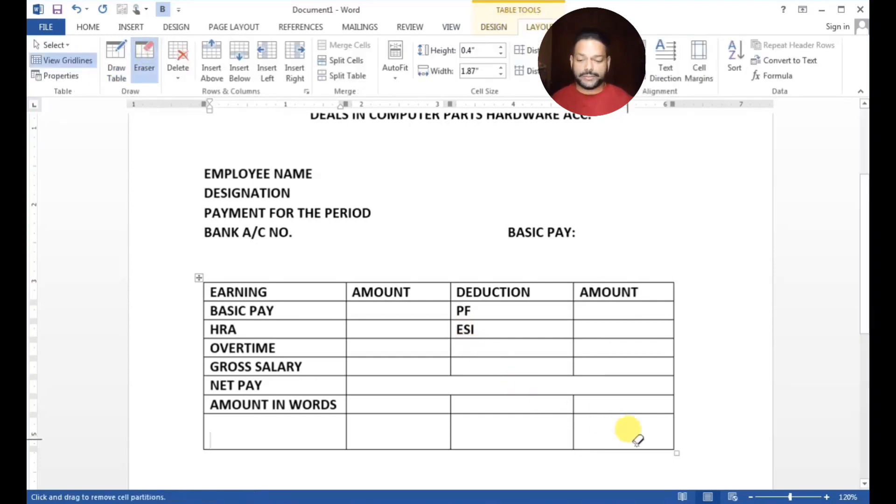
mouse_move(682, 466)
left_mouse_down()
mouse_move(369, 413)
mouse_move(237, 419)
mouse_move(176, 430)
mouse_move(172, 444)
left_mouse_up()
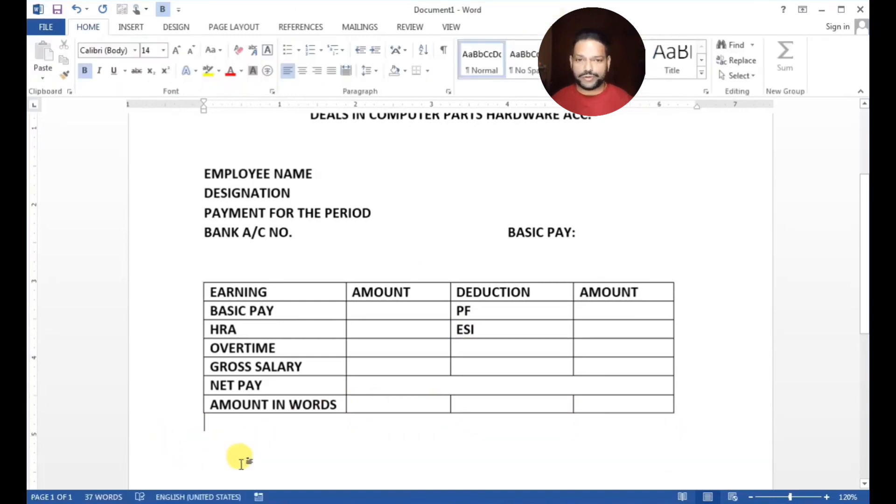
left_click(241, 462)
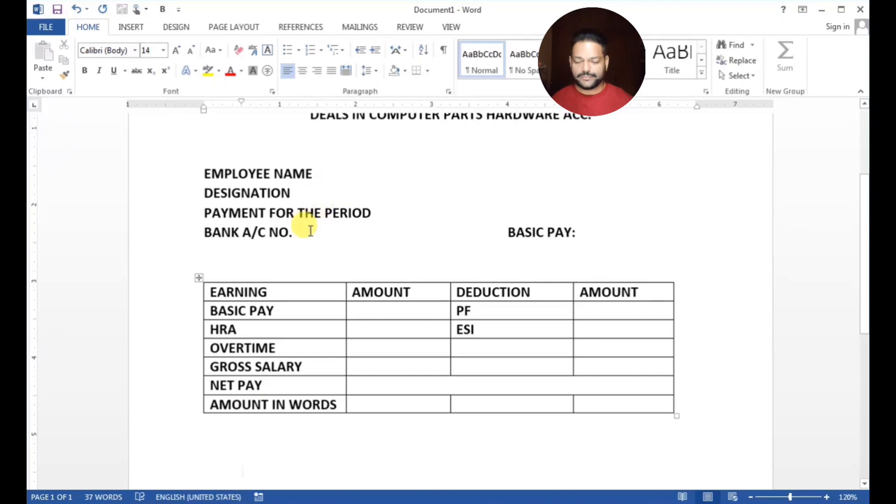
Apply 1.15 line spacing to the EMPLOYEE NAME through BANK A/C NO. lines
left_click_drag(310, 232, 192, 168)
left_click(374, 71)
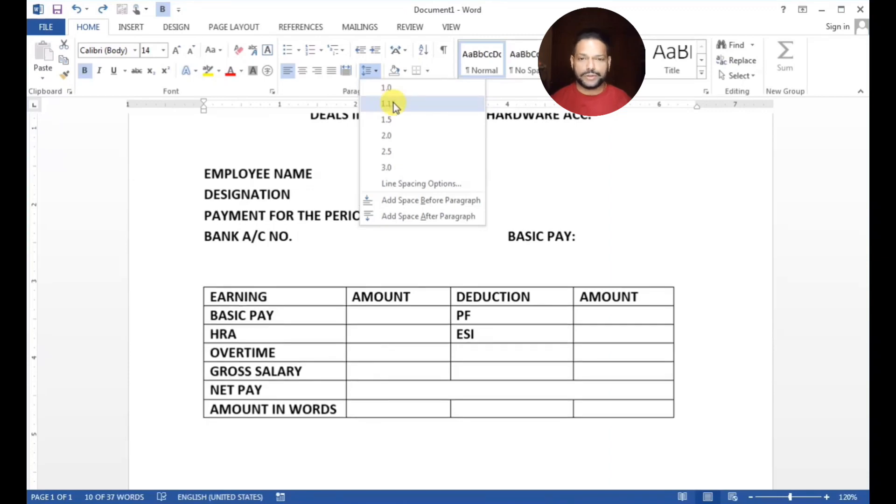
left_click(394, 103)
left_click(402, 152)
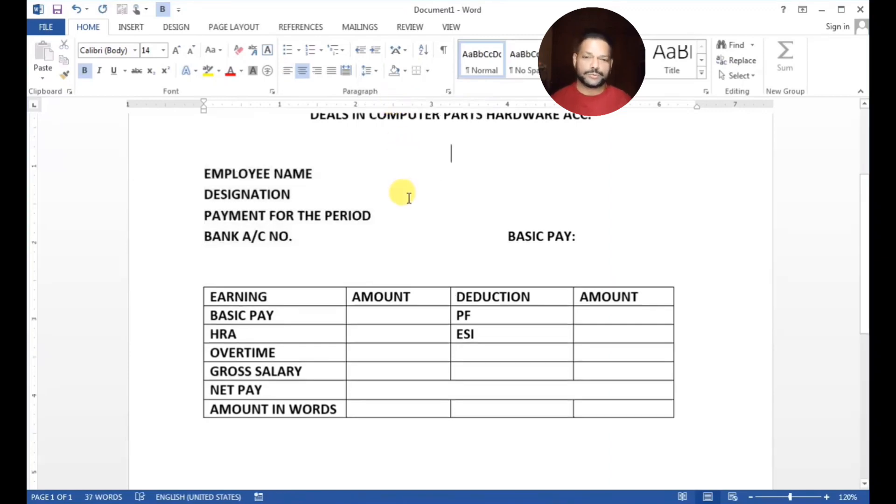
scroll(409, 198, "up", 2)
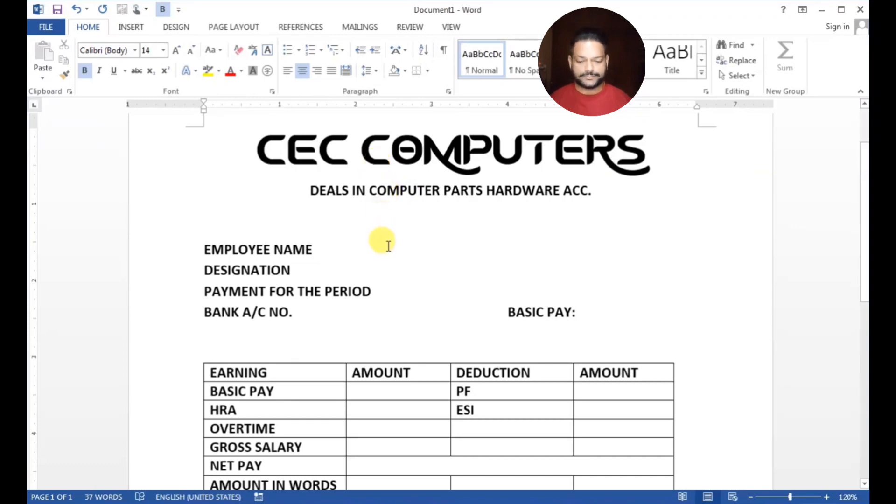
scroll(389, 246, "down", 1)
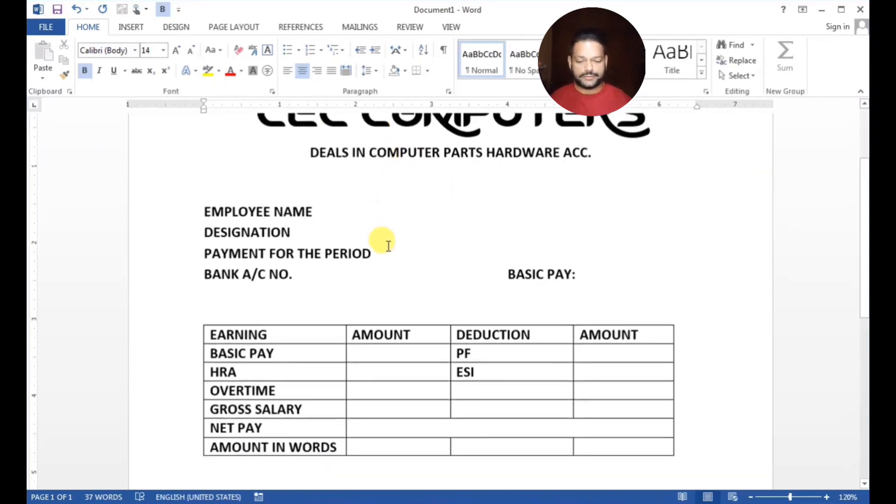
Shade the table's header row blue-grey and centre its text
left_click_drag(212, 335, 579, 327)
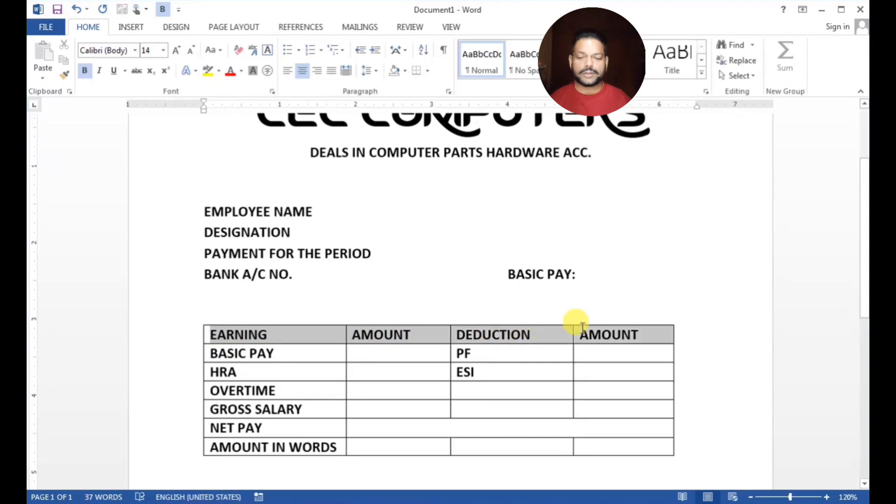
left_click(405, 71)
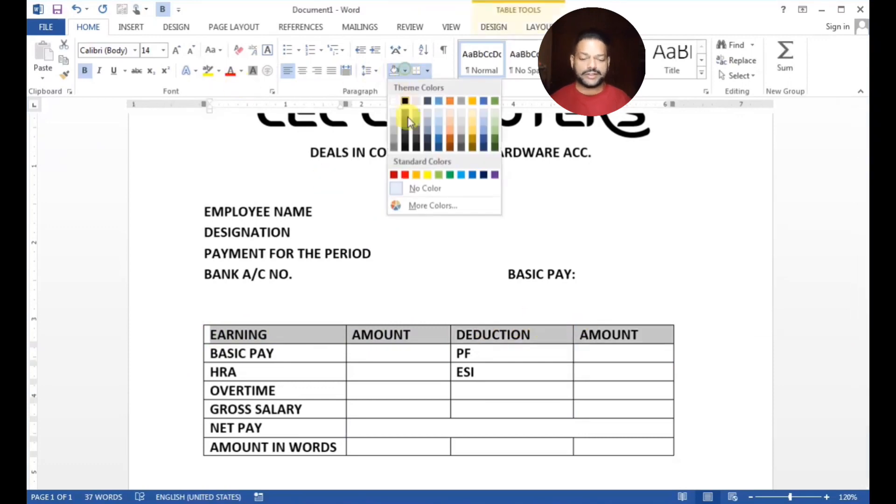
left_click(431, 127)
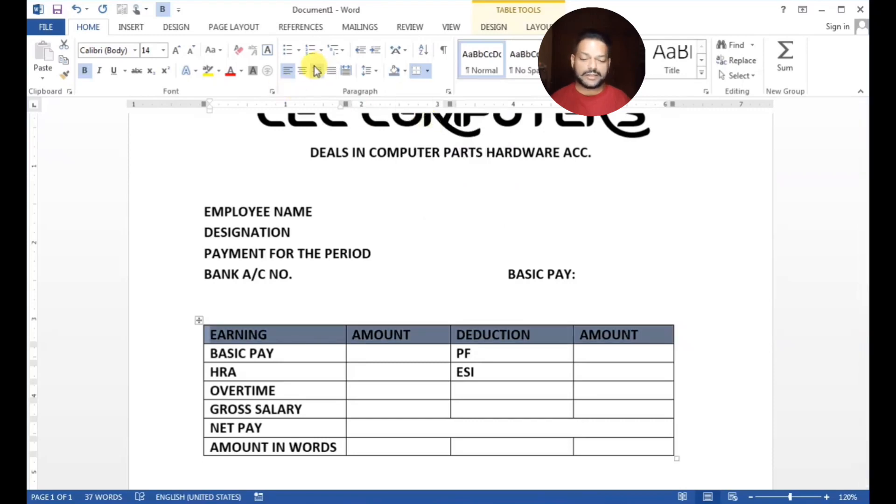
left_click(303, 70)
Shade the BASIC PAY through GROSS SALARY labels and the PF and ESI cells green
scroll(355, 274, "down", 2)
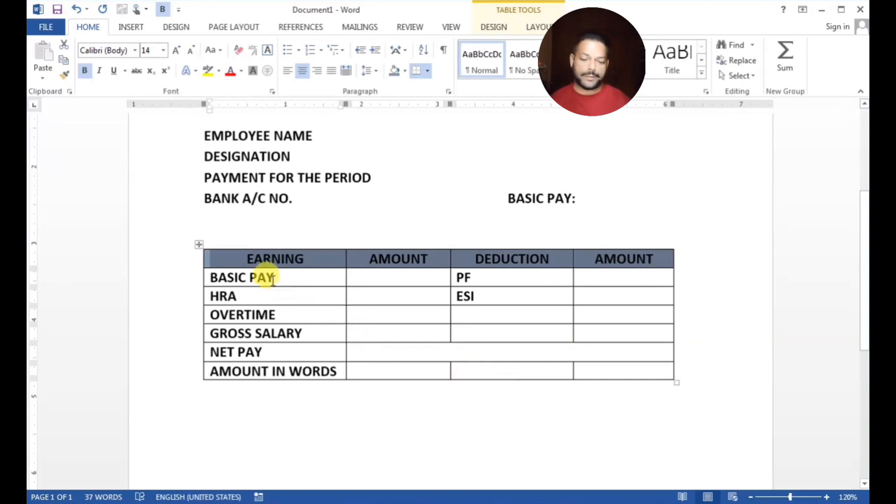
mouse_move(266, 278)
left_mouse_down()
mouse_move(275, 345)
mouse_move(267, 368)
left_mouse_up()
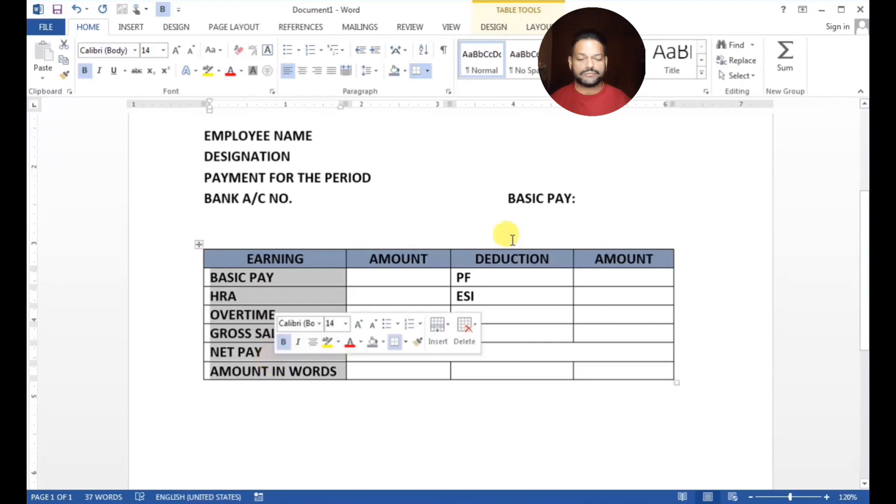
left_click(406, 71)
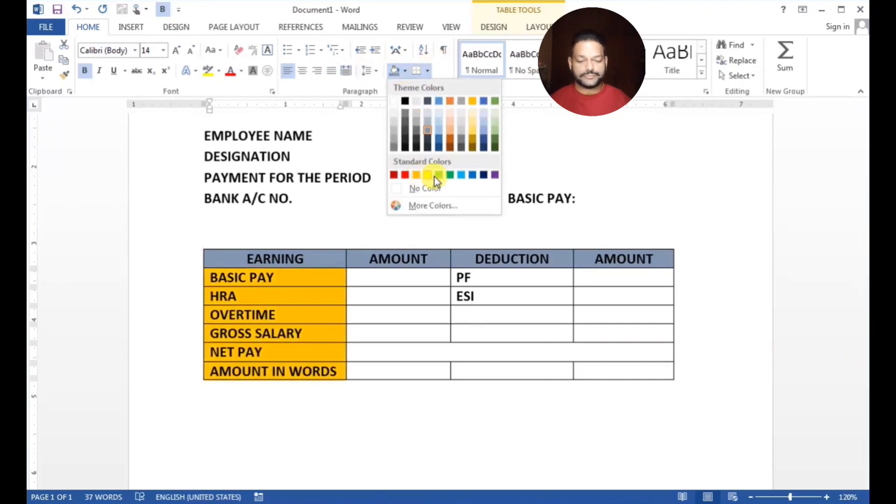
left_click(441, 177)
mouse_move(518, 279)
left_mouse_down()
mouse_move(505, 272)
mouse_move(508, 290)
left_mouse_up()
left_click(394, 72)
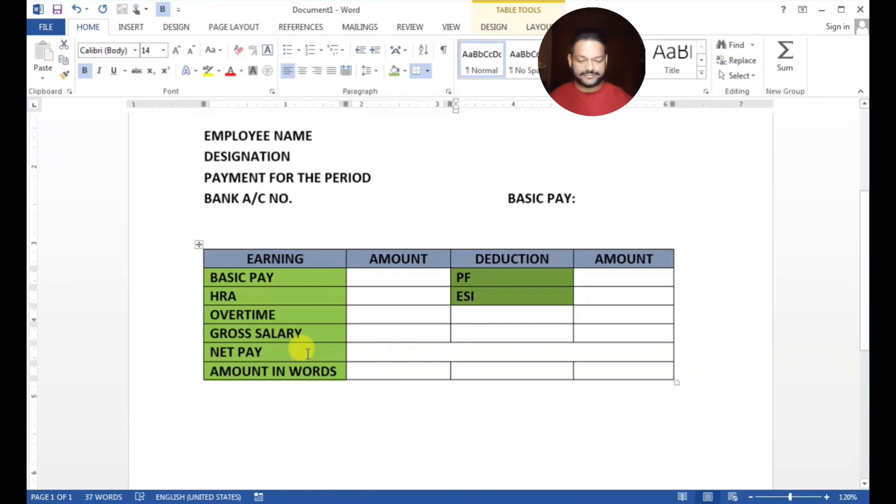
Shade the NET PAY and AMOUNT IN WORDS rows blue
mouse_move(308, 353)
left_mouse_down()
mouse_move(300, 349)
mouse_move(341, 370)
mouse_move(594, 369)
left_mouse_up()
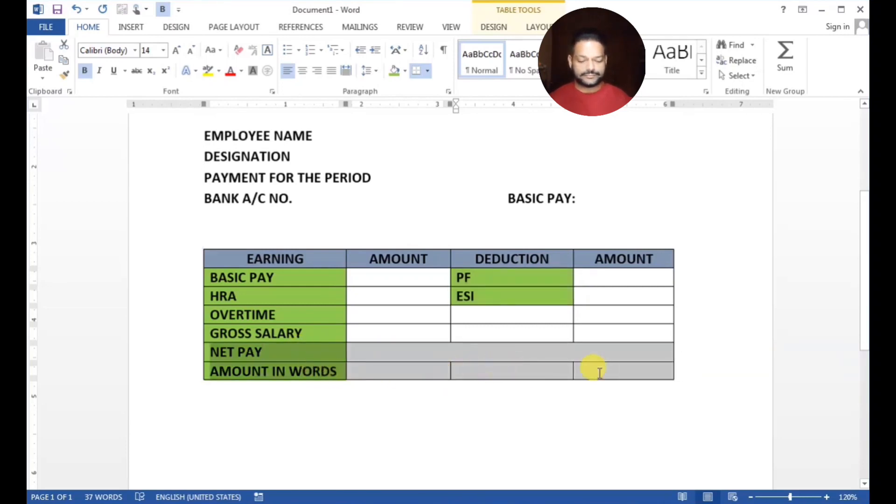
left_click(405, 72)
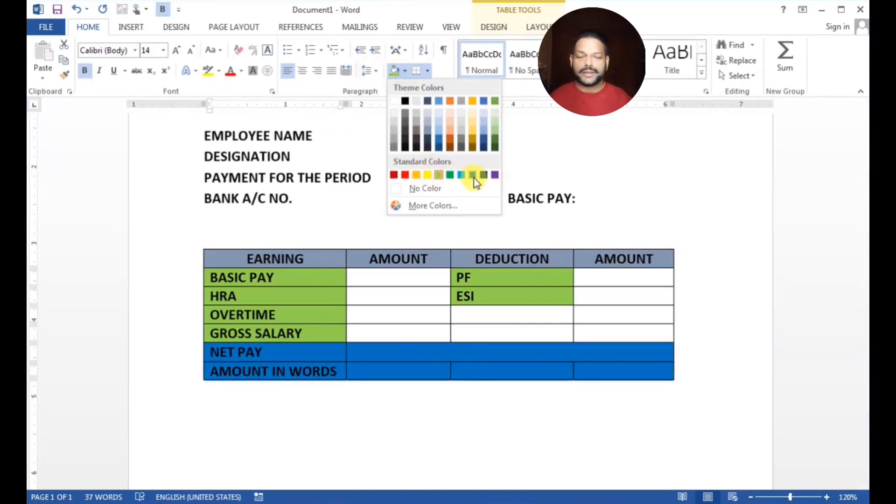
left_click(473, 175)
left_click(424, 359)
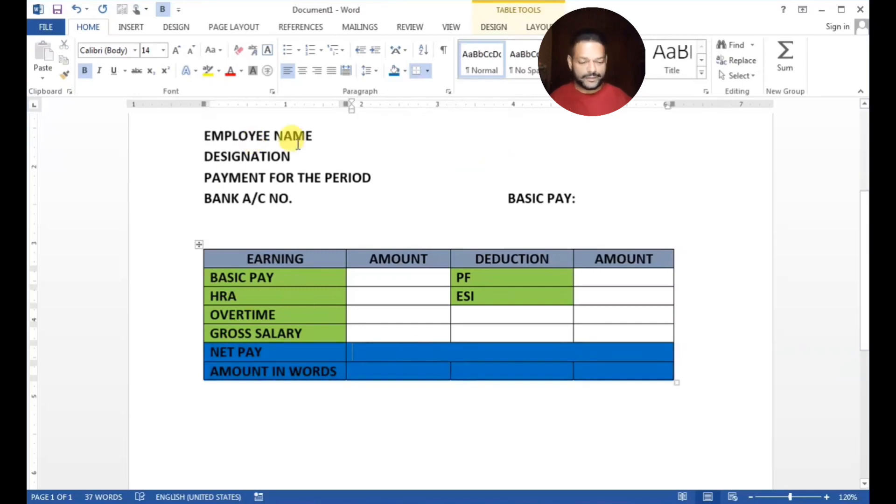
scroll(326, 173, "up", 4)
Draw a rectangle over the CEC COMPUTERS heading and place it behind the text
left_click(132, 27)
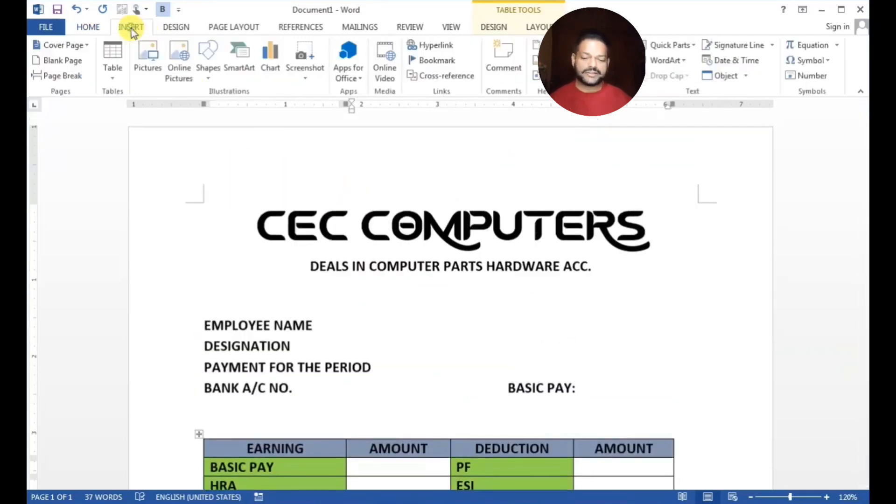
left_click(207, 71)
left_click(256, 110)
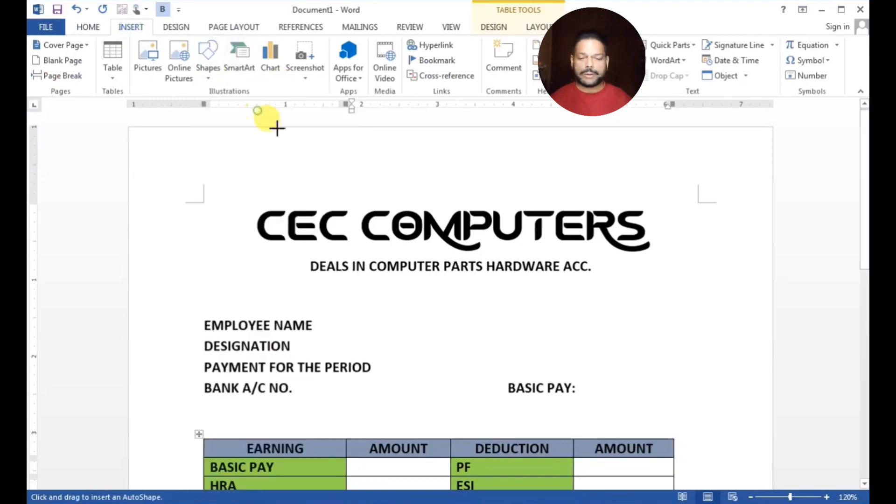
mouse_move(239, 189)
left_mouse_down()
mouse_move(357, 224)
mouse_move(688, 282)
mouse_move(669, 288)
left_mouse_up()
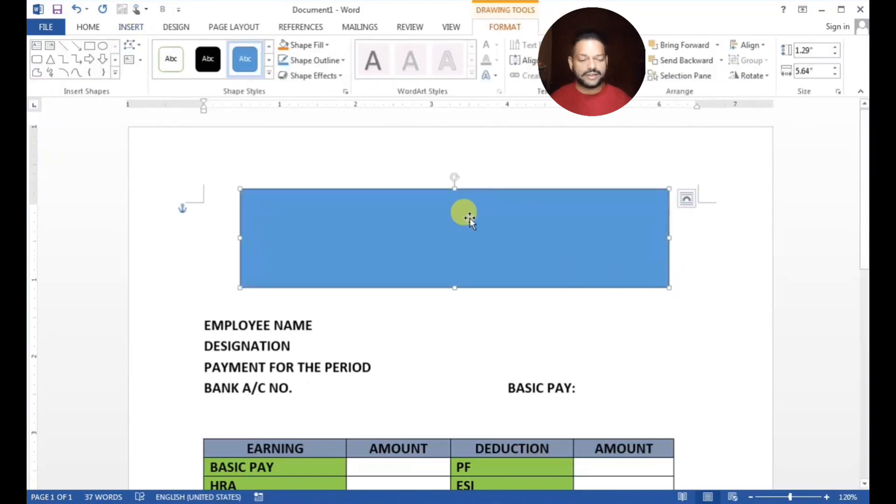
left_click(629, 64)
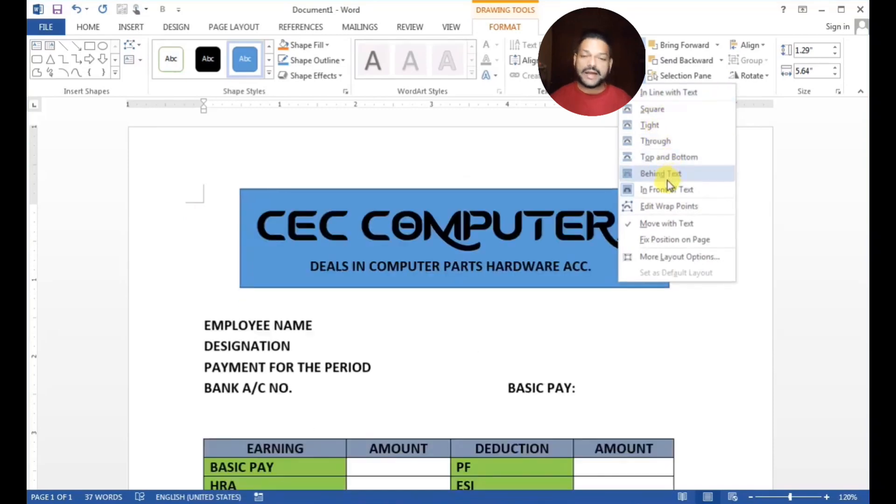
left_click(666, 177)
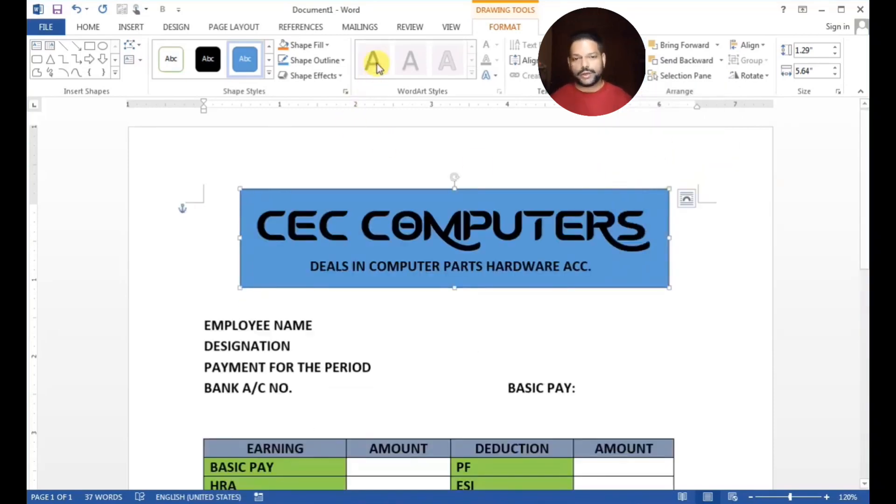
Remove the rectangle's outline and give it a darker blue fill
left_click(329, 45)
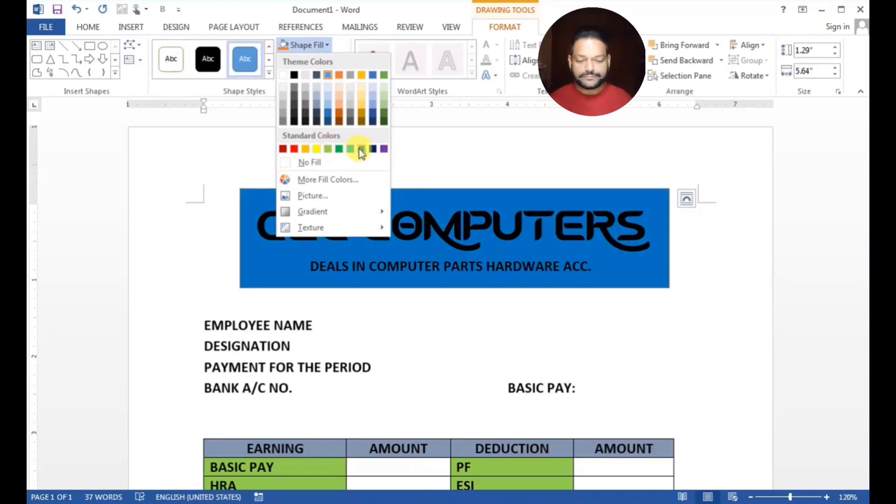
left_click(328, 112)
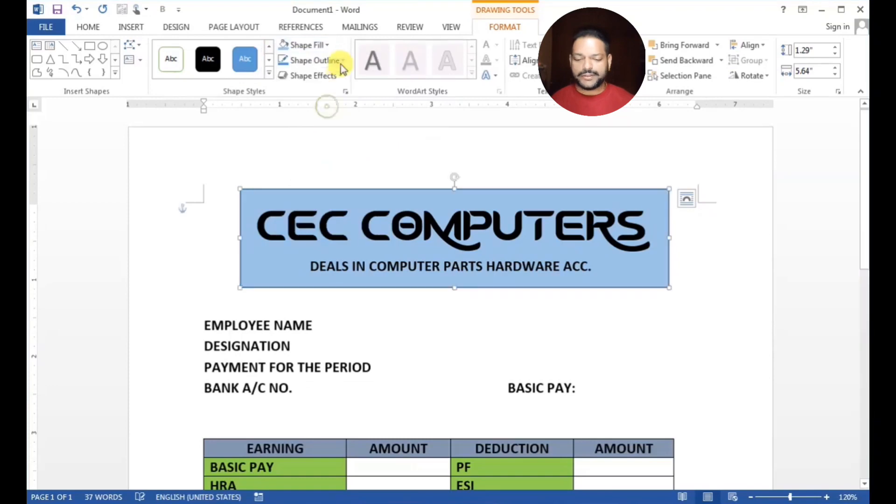
left_click(340, 60)
left_click(310, 177)
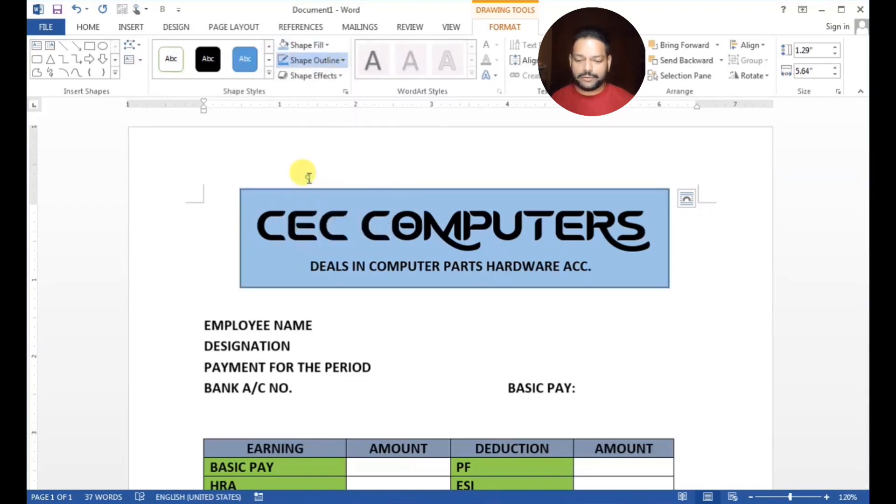
left_click(687, 325)
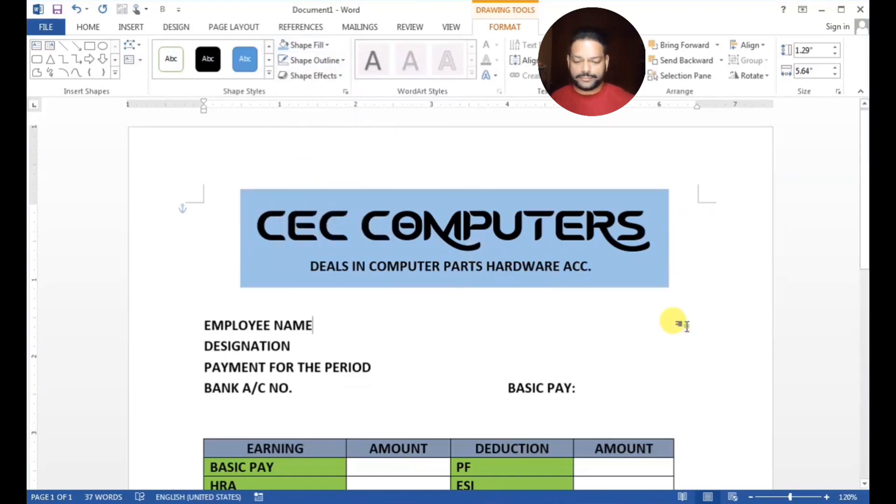
left_click(330, 190)
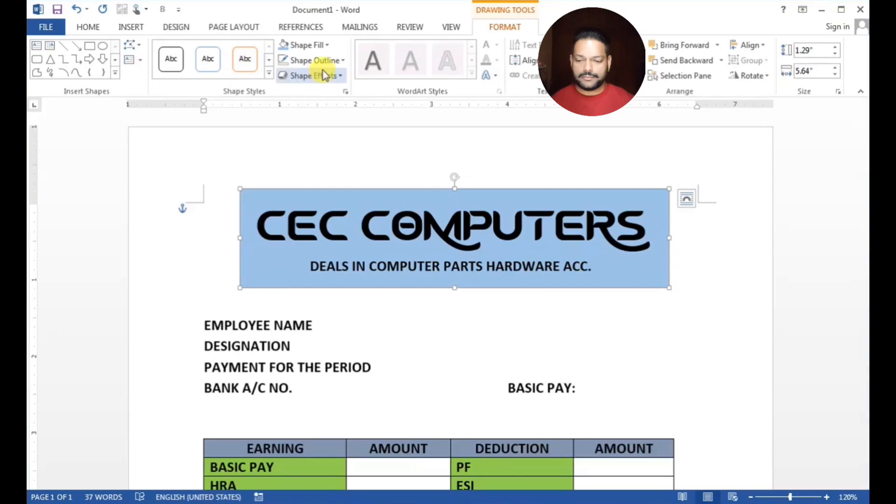
left_click(325, 46)
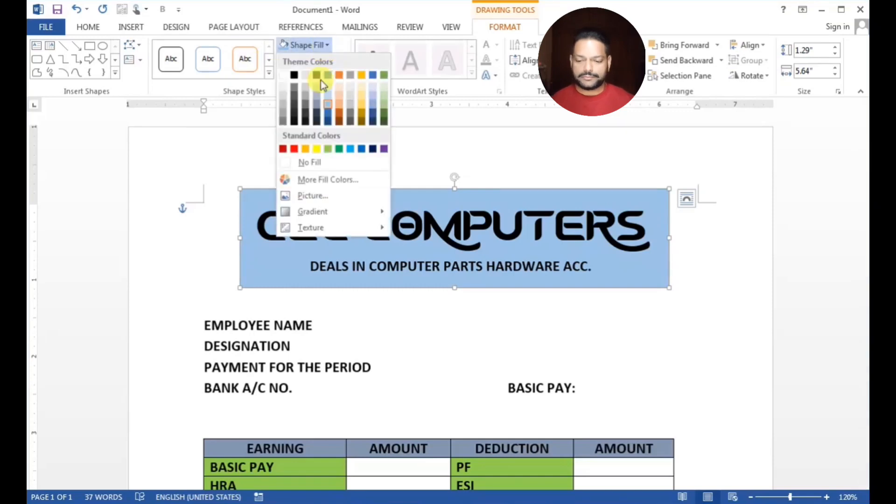
left_click(328, 117)
left_click(636, 363)
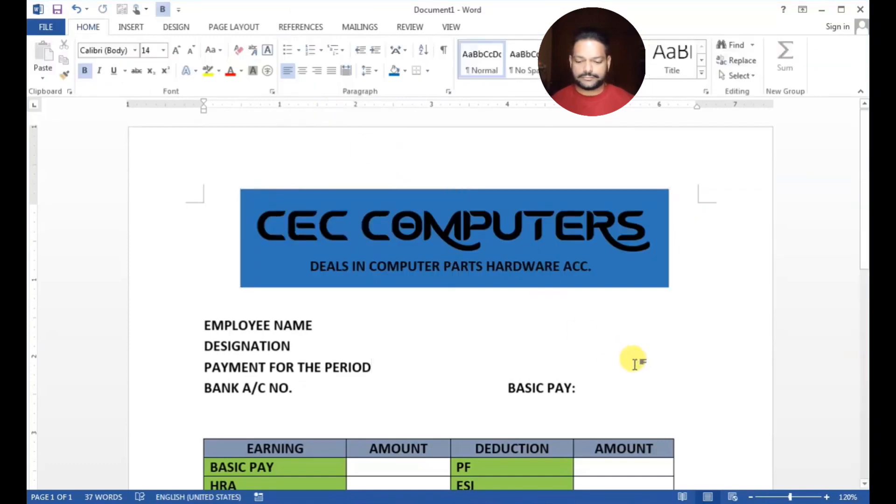
scroll(635, 364, "down", 2)
Save the payslip as CEC COMPUTERS.docx in the Desktop folder
key("ctrl+s")
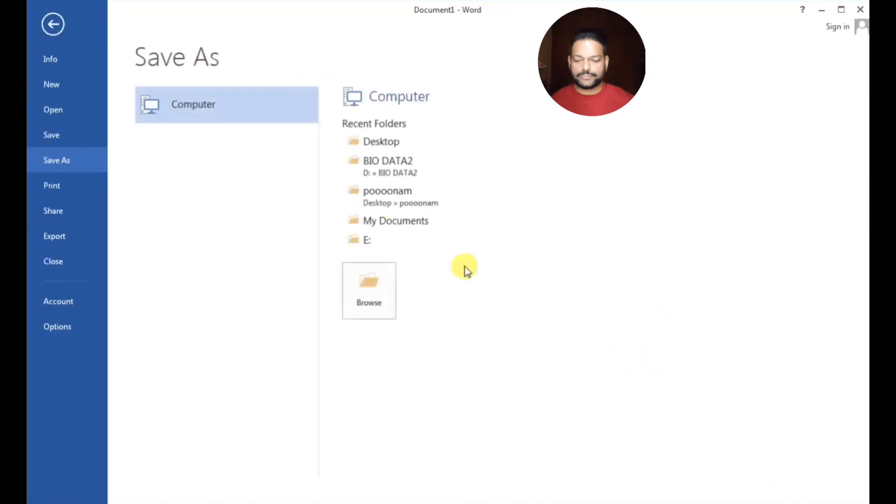
left_click(392, 141)
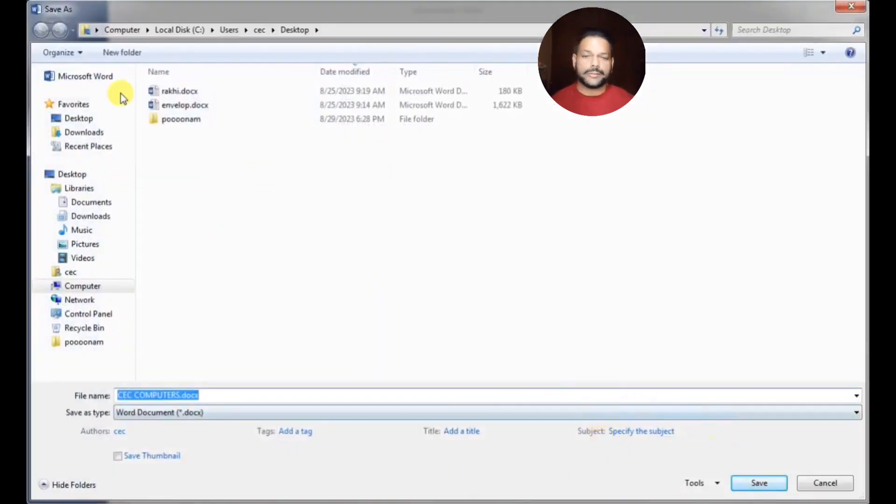
left_click(84, 180)
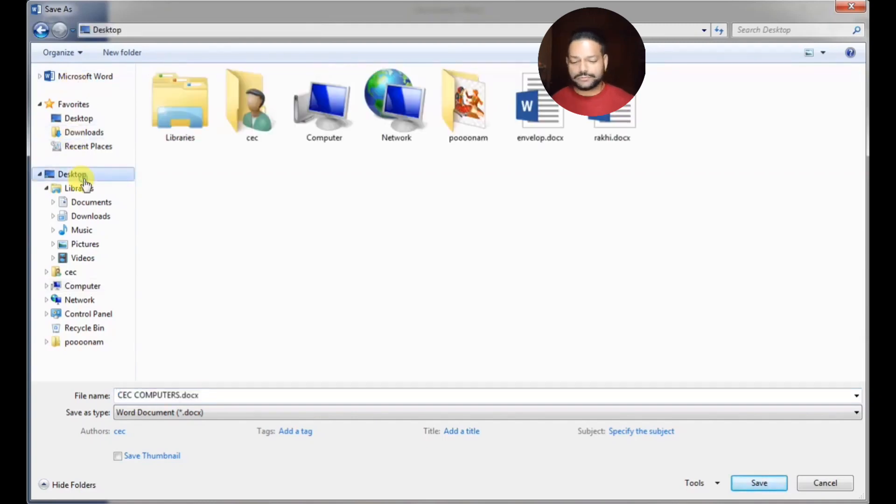
left_click(751, 482)
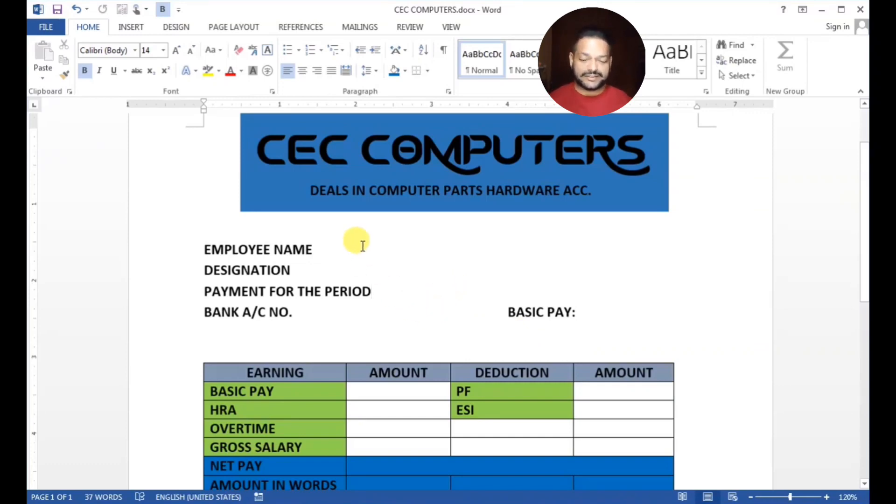
scroll(363, 246, "up", 3)
Use SALARY SLIP.xlsx from the Desktop as the recipient list, confirming its Sheet1$ table
left_click(331, 326)
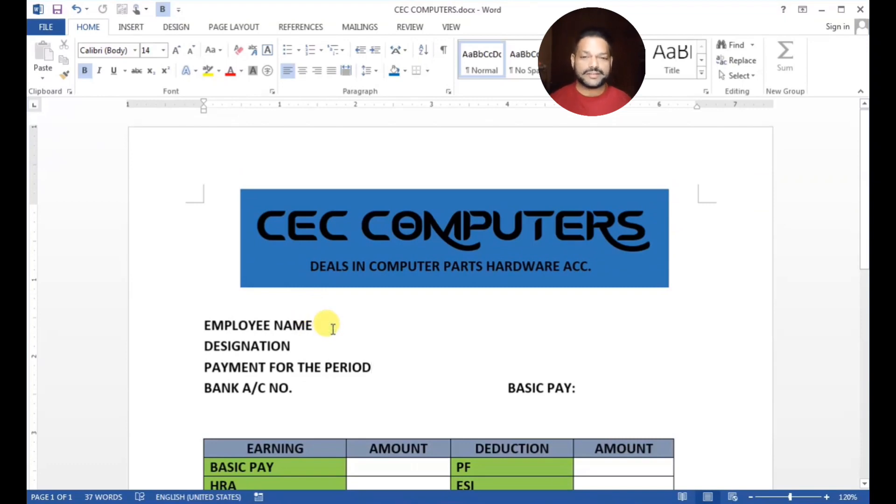
left_click(354, 29)
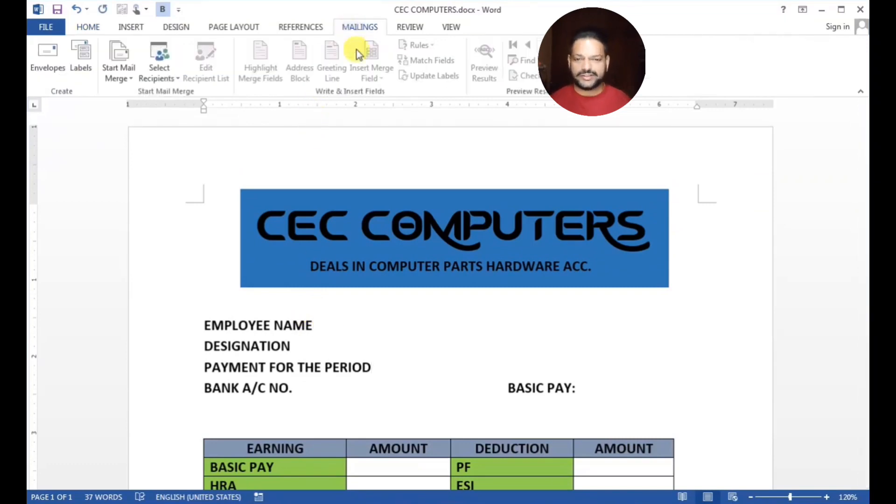
left_click(161, 73)
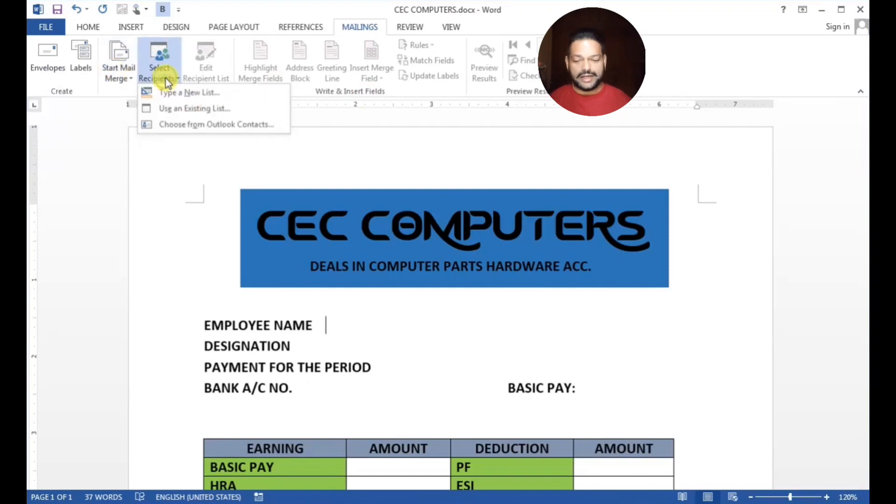
left_click(177, 108)
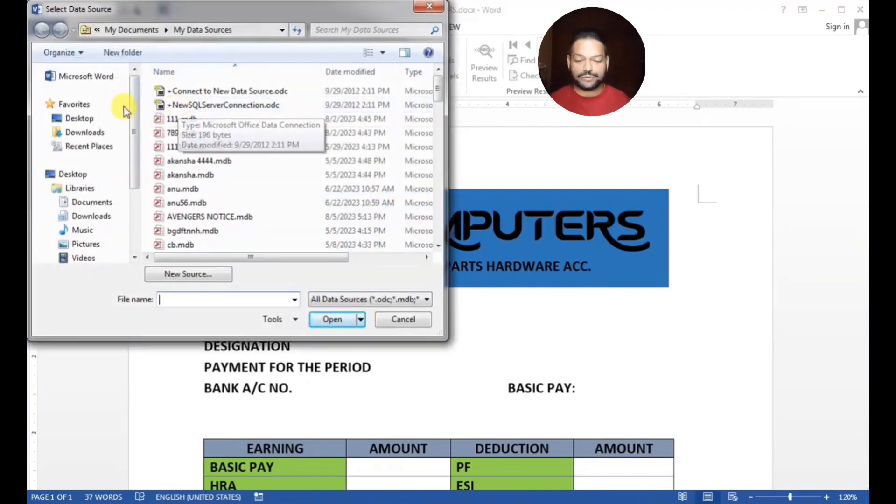
left_click(79, 118)
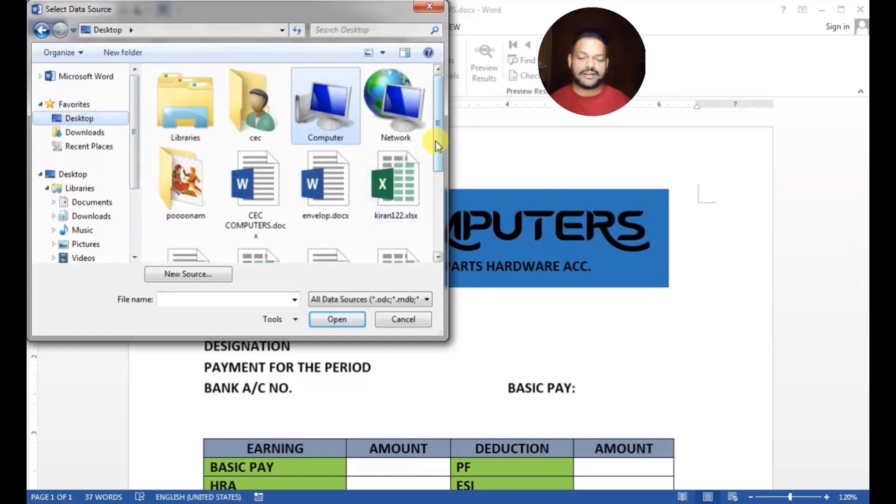
left_click_drag(436, 142, 442, 221)
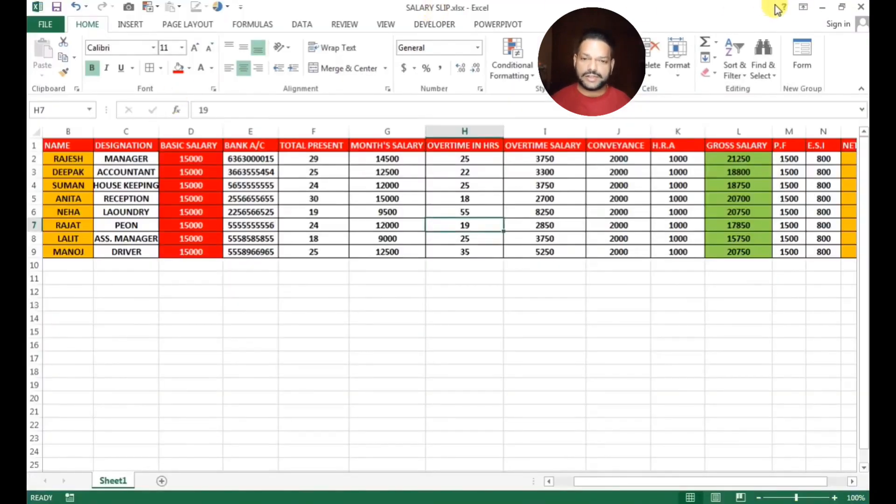
left_click(823, 9)
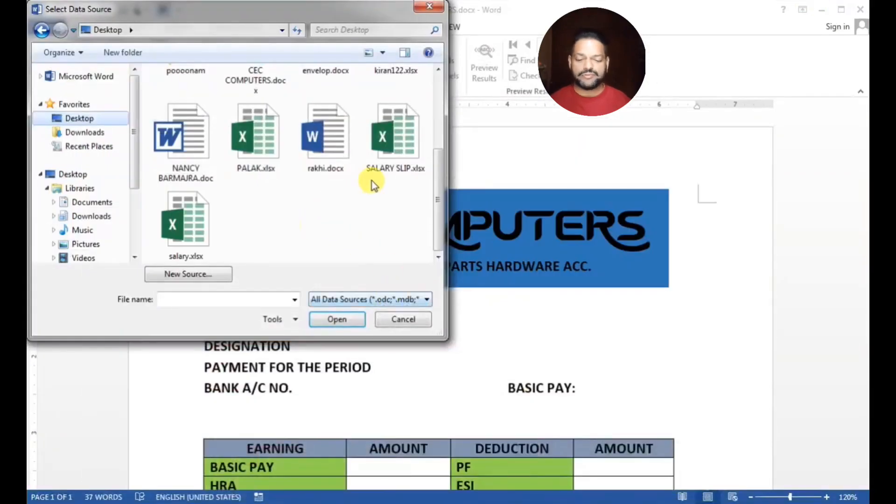
left_click(396, 140)
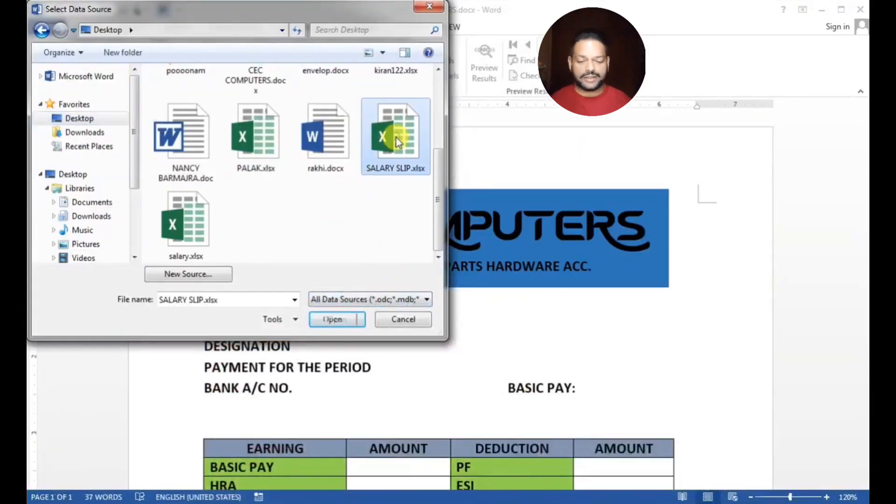
left_click(338, 320)
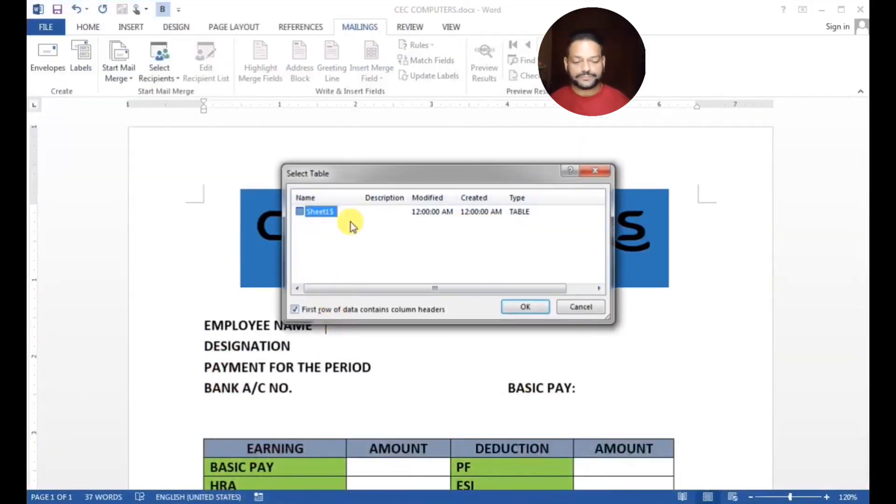
left_click(508, 304)
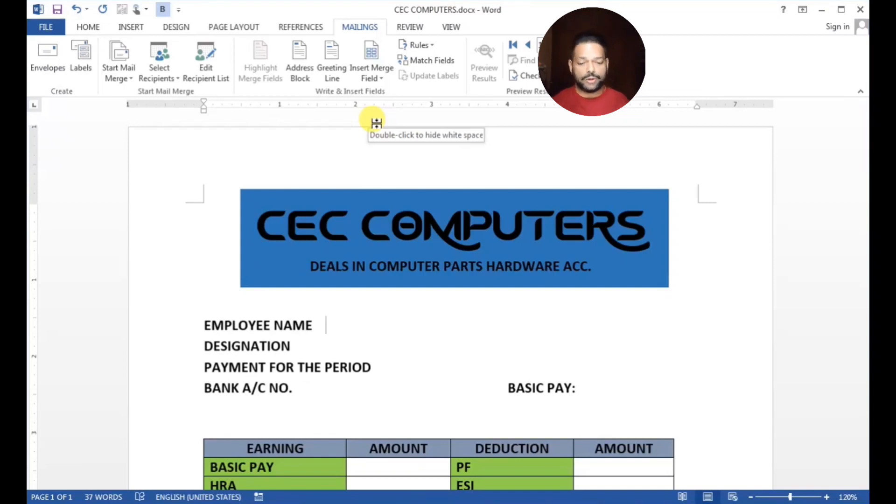
Insert the «NAME» merge field tabbed beside EMPLOYEE NAME and tab BASIC PAY right
key("Tab")
key("Tab")
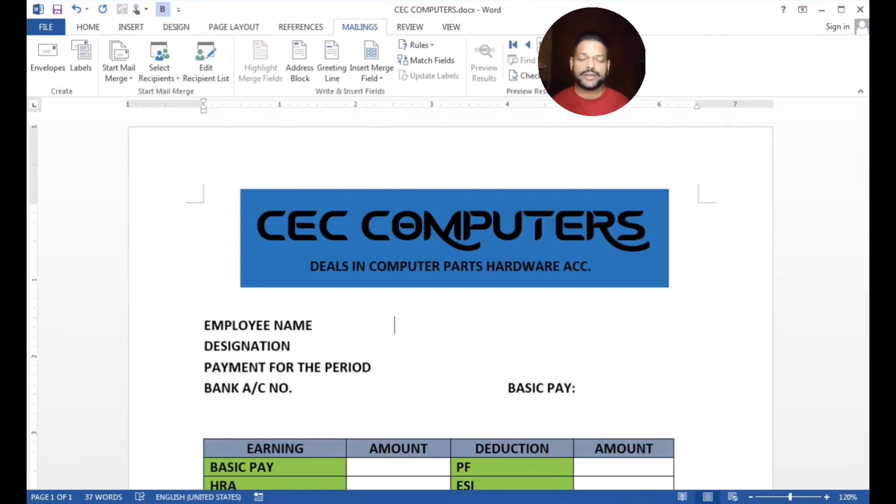
left_click(380, 76)
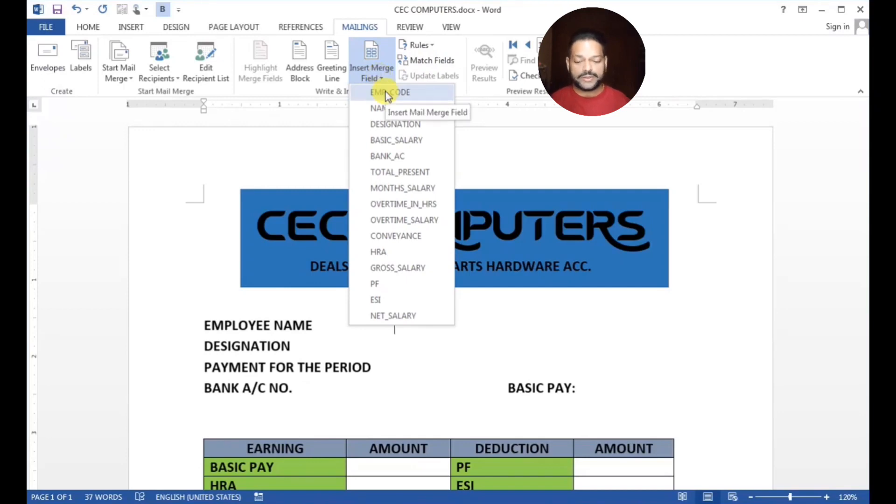
left_click(388, 107)
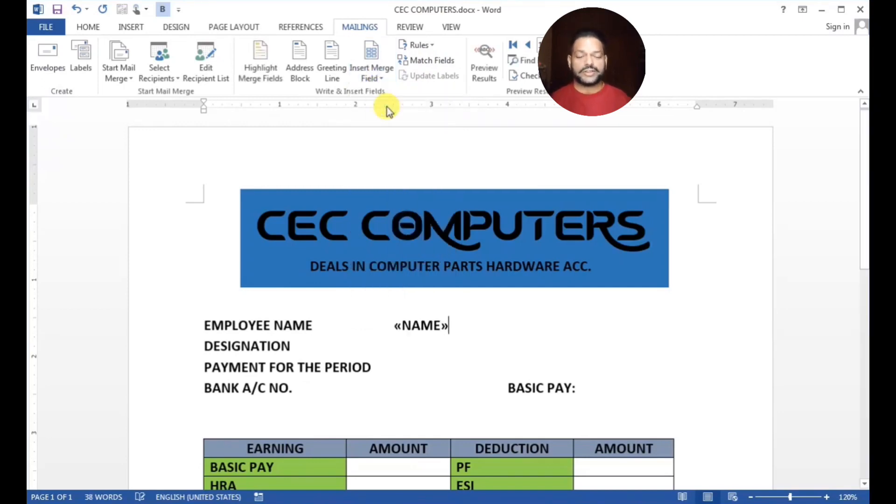
left_click(387, 326)
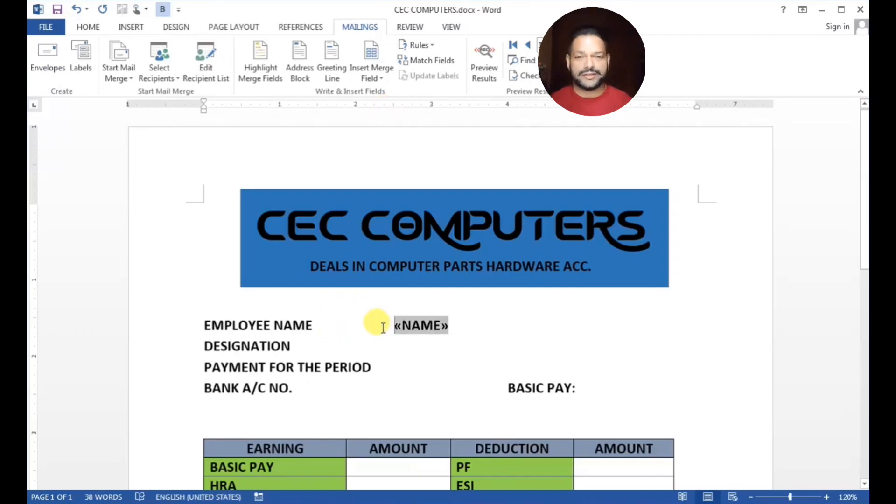
key("Tab")
left_click(496, 388)
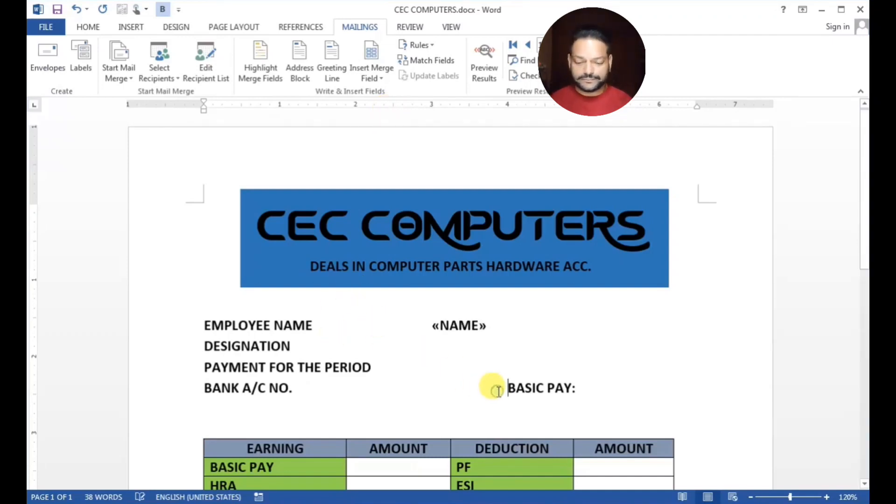
key("Tab")
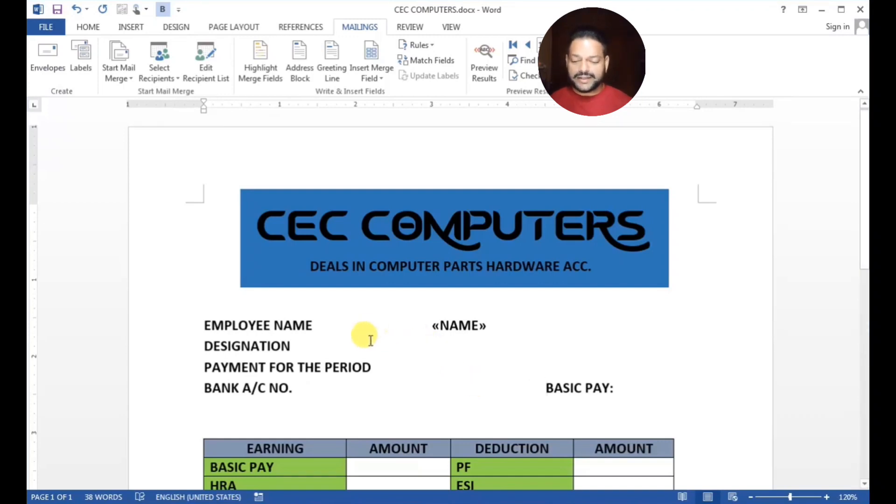
Insert «DESIGNATION» aligned beside DESIGNATION, and add a tab after PAYMENT FOR THE PERIOD
left_click(367, 341)
key("Tab")
key("Tab")
key("Tab")
key("Tab")
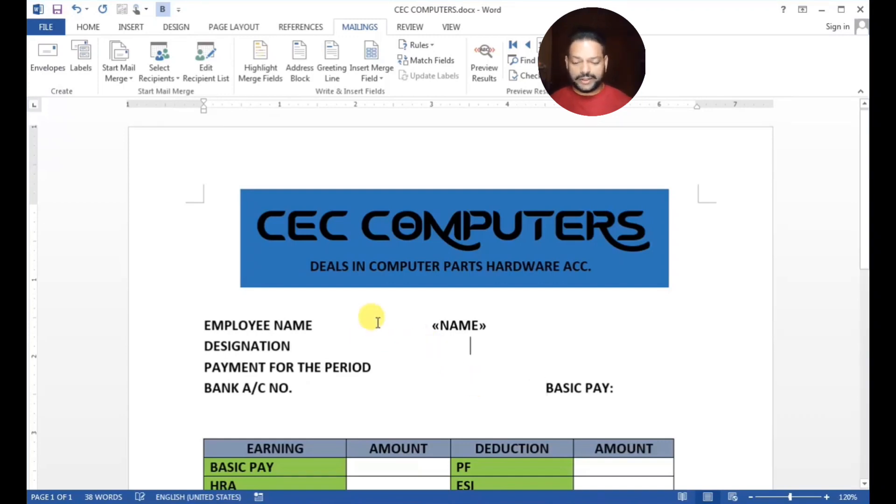
left_click(379, 77)
left_click(394, 124)
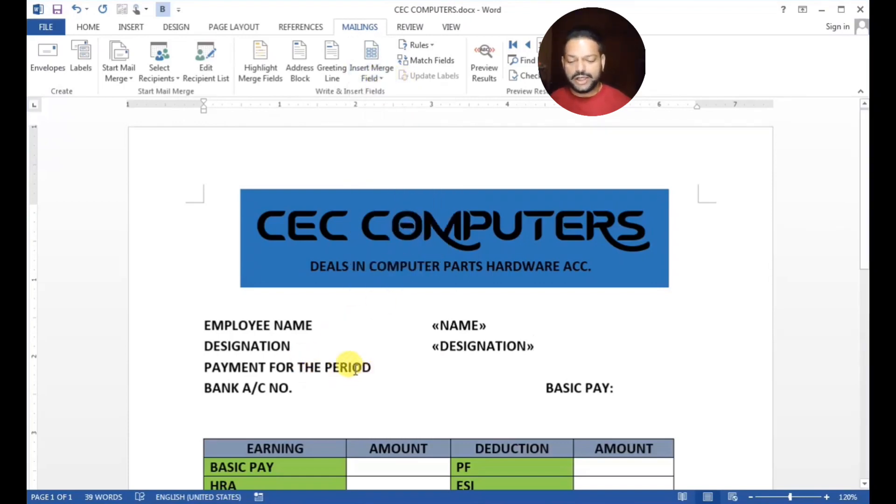
left_click(374, 367)
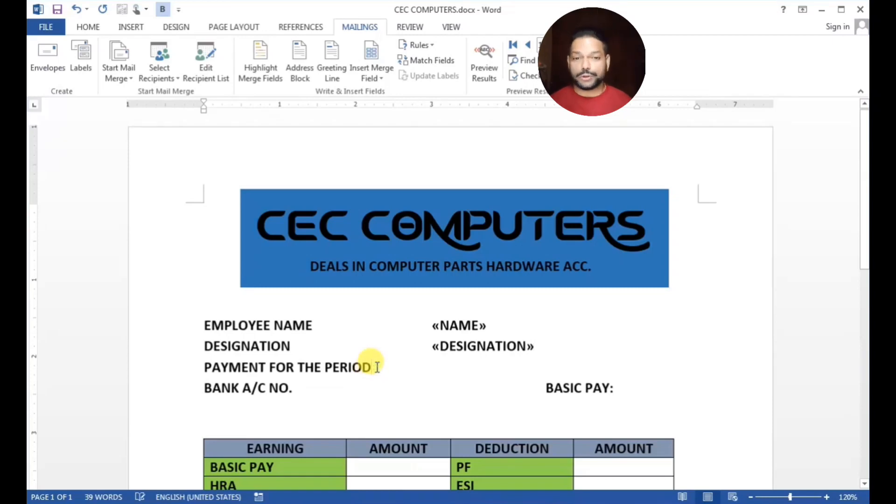
key("Tab")
key("Tab")
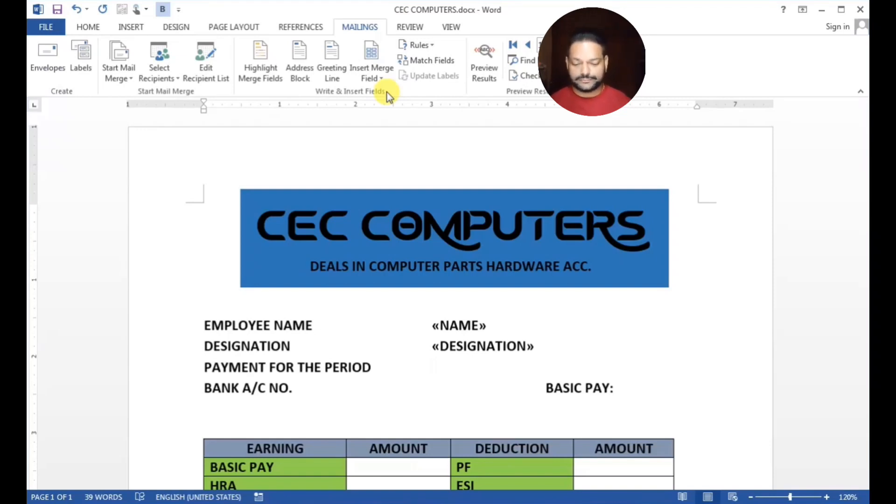
Type the period 1-AUG-2023 TO 30 AUG-2023, correcting the mistyped month
type("1")
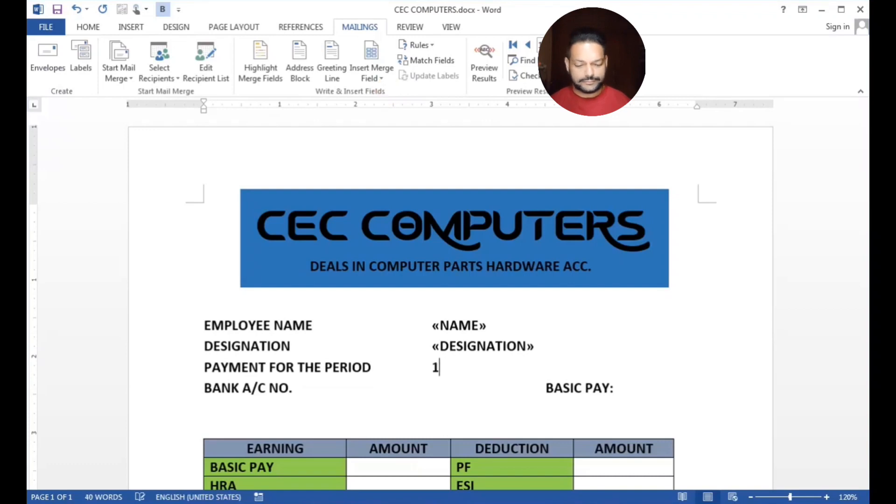
type("-aU")
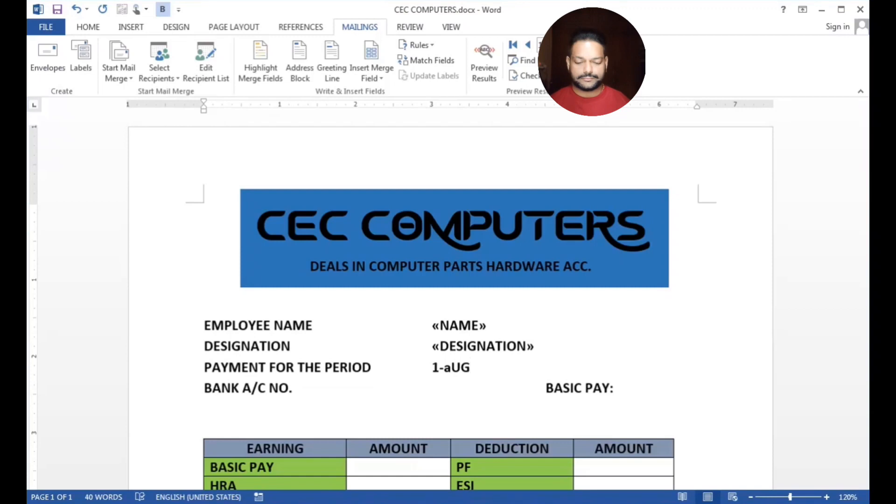
type("G")
key("BackSpace")
key("BackSpace")
key("BackSpace")
type("AU")
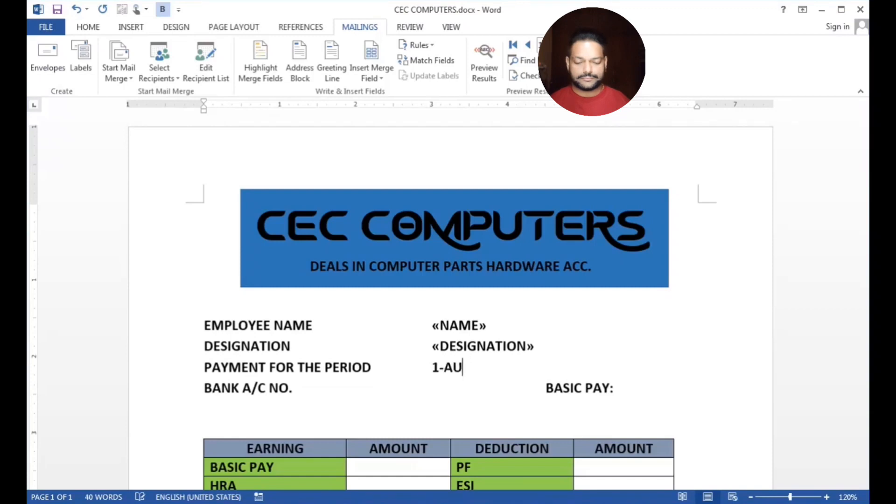
type("G-")
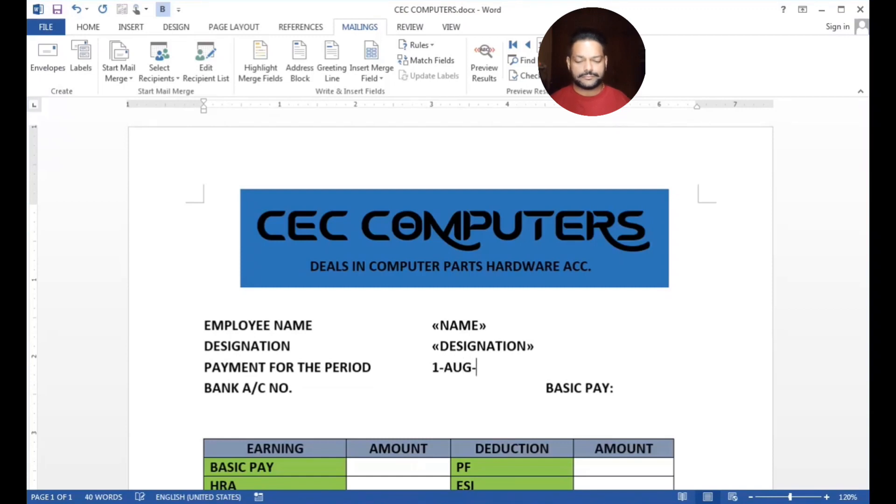
type("2023")
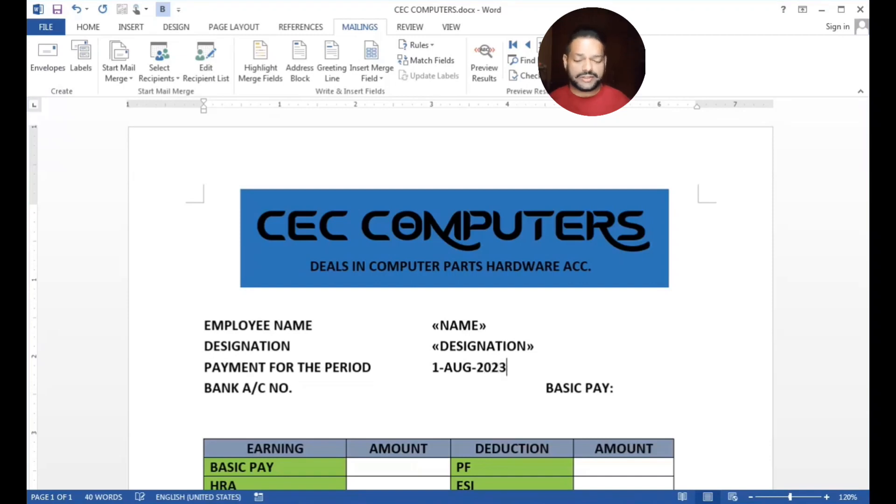
type(" TO ")
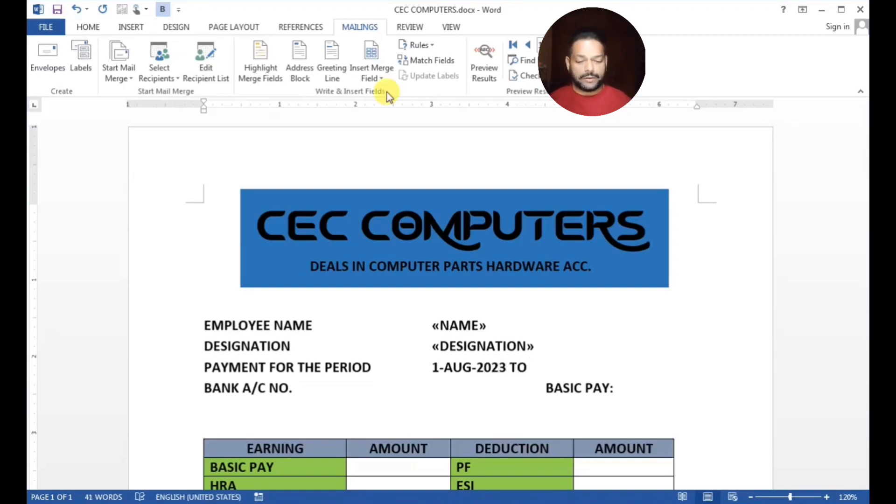
type("30")
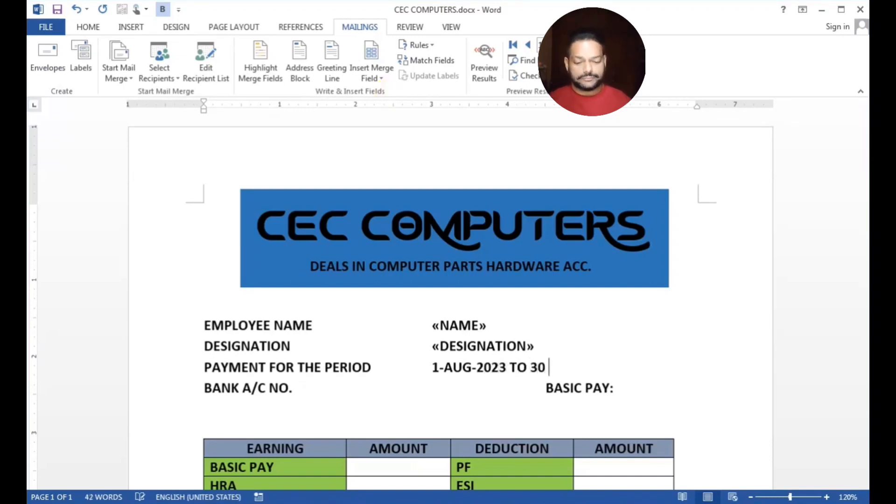
type(" AU")
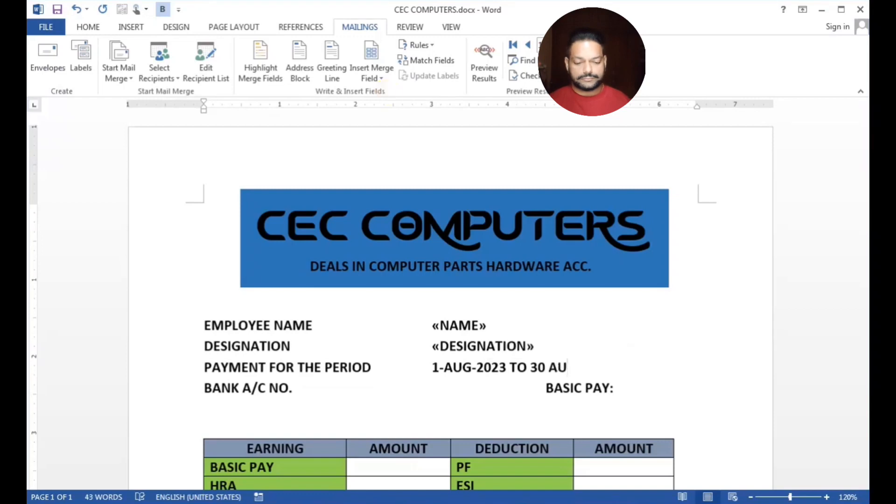
type("G-2023")
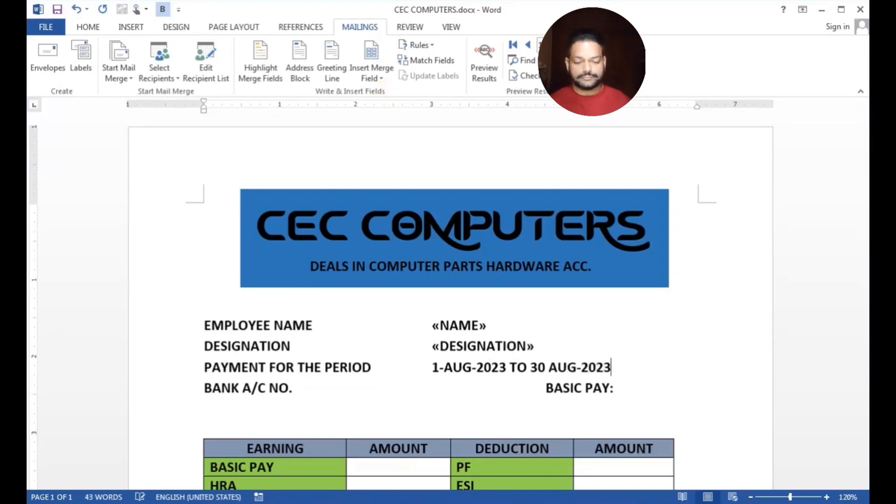
left_click(550, 368)
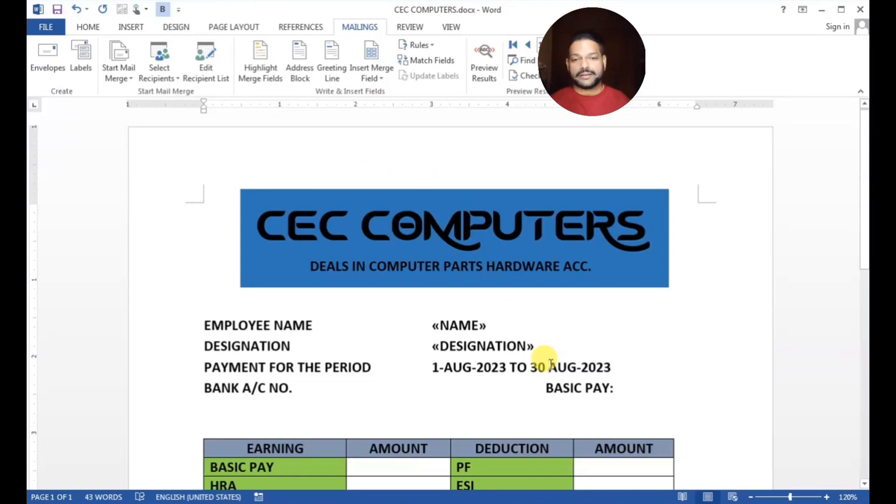
Add the hyphen before AUG after 30 and insert «BANK_AC» beside BANK A/C NO
type("-")
left_click(310, 392)
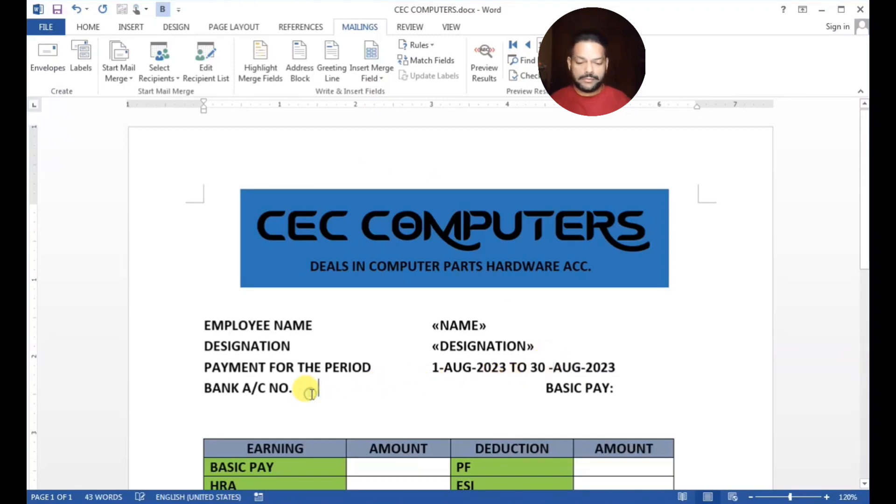
key("Tab")
key("Tab")
key("Tab")
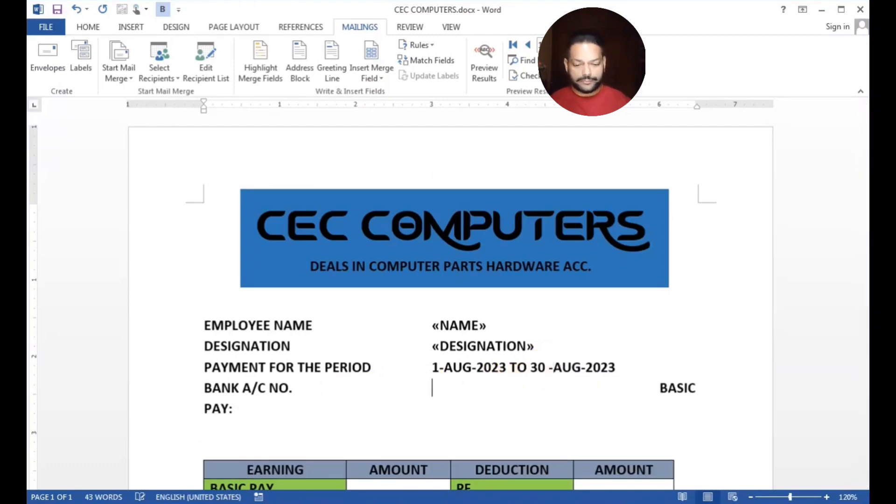
left_click(388, 80)
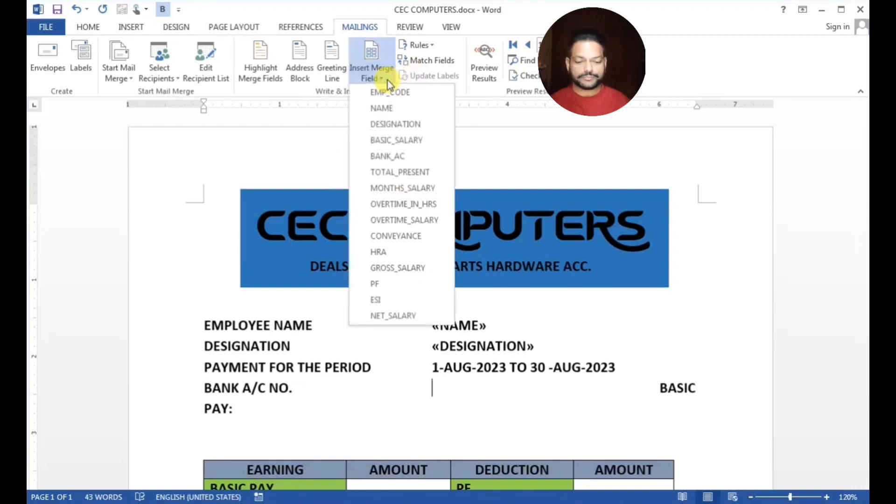
left_click(405, 155)
Put BASIC PAY: on its own line and insert «BASIC_SALARY» beside it
left_click(243, 410)
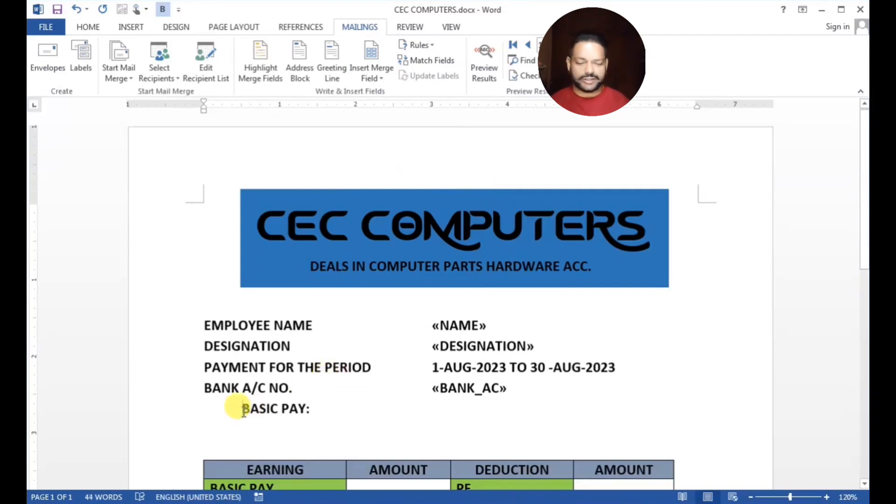
key("BackSpace")
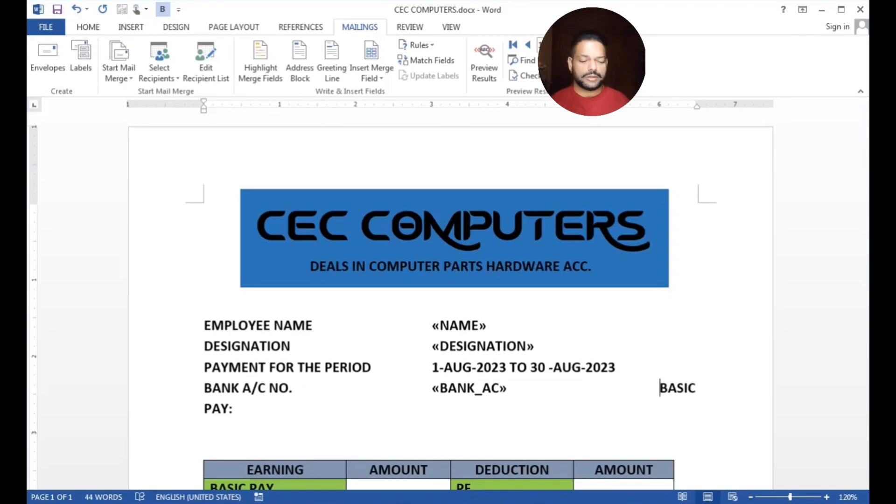
key("Return")
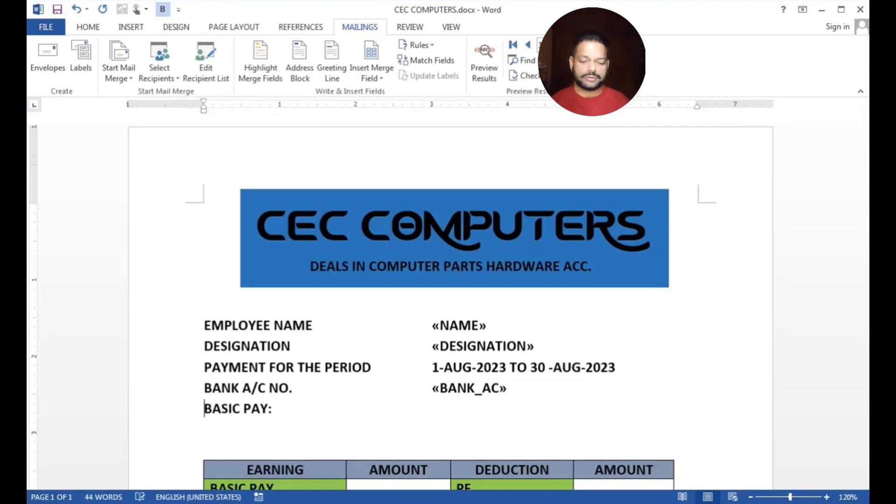
left_click(280, 408)
key("Tab")
key("Tab")
key("Tab")
key("Tab")
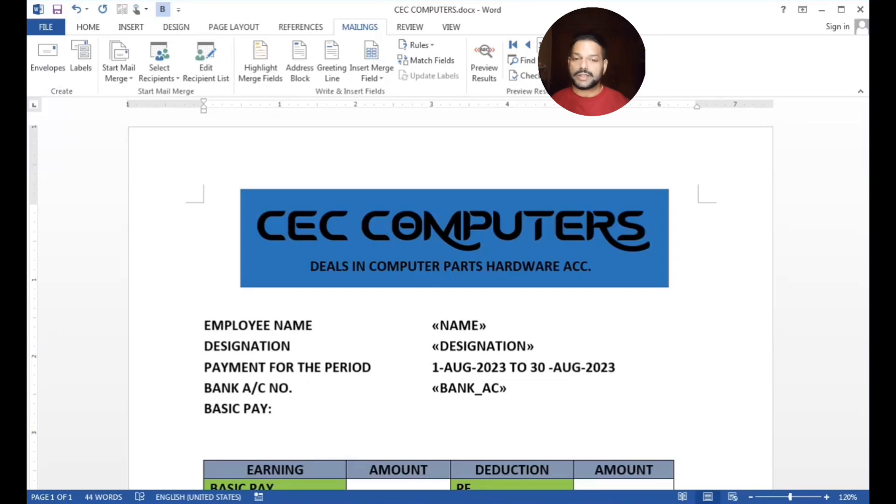
left_click(384, 83)
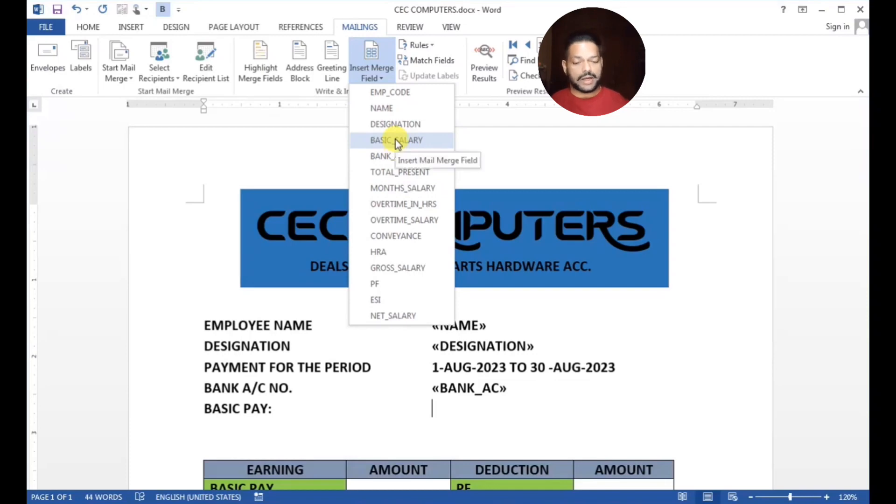
left_click(396, 139)
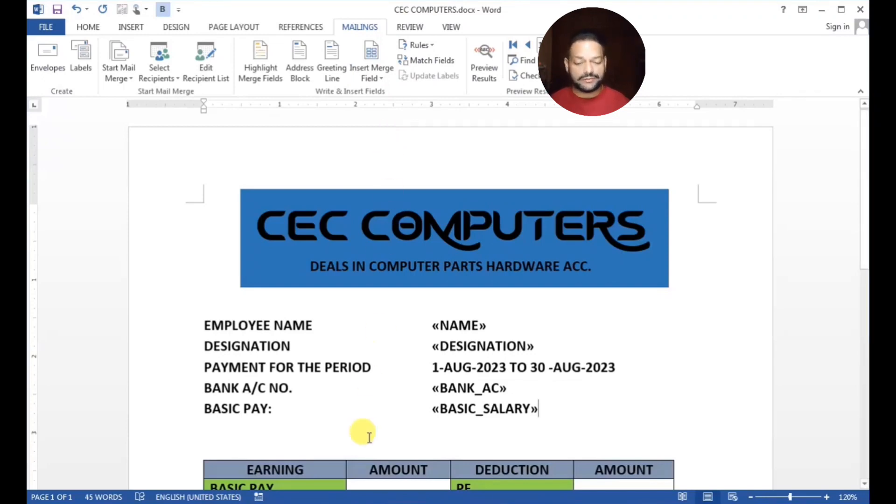
scroll(391, 391, "down", 3)
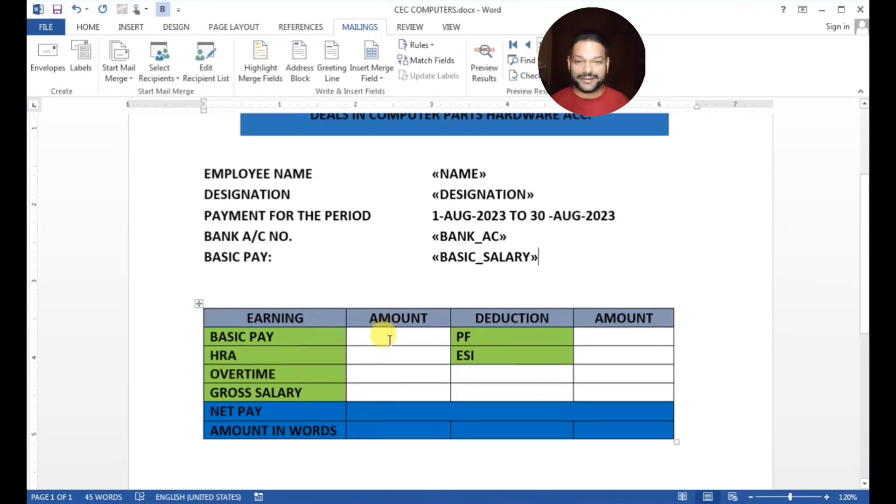
Insert «BASIC_SALARY», «HRA», «OVERTIME_SALARY» and «GROSS_SALARY» into the earning amount cells
left_click(390, 339)
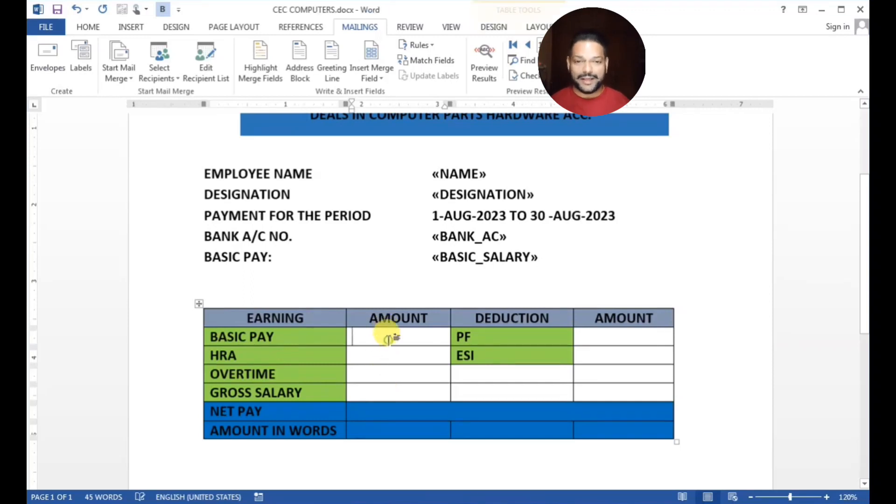
left_click(381, 79)
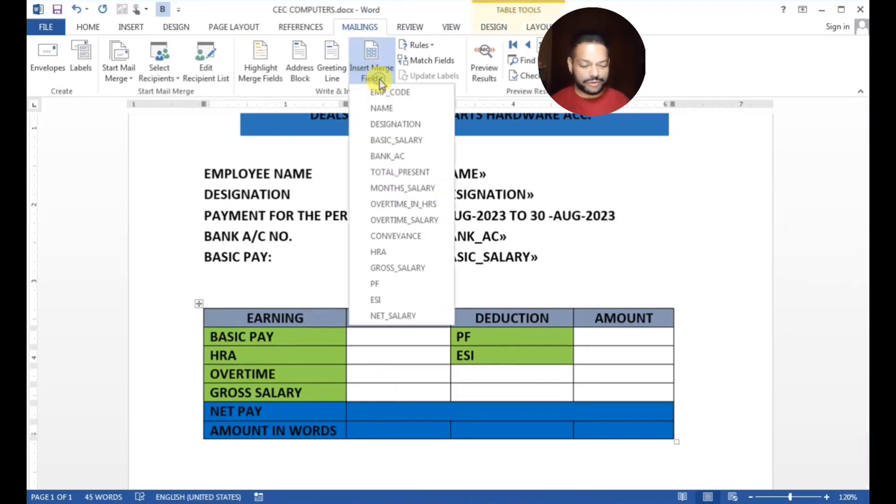
left_click(402, 143)
left_click(363, 353)
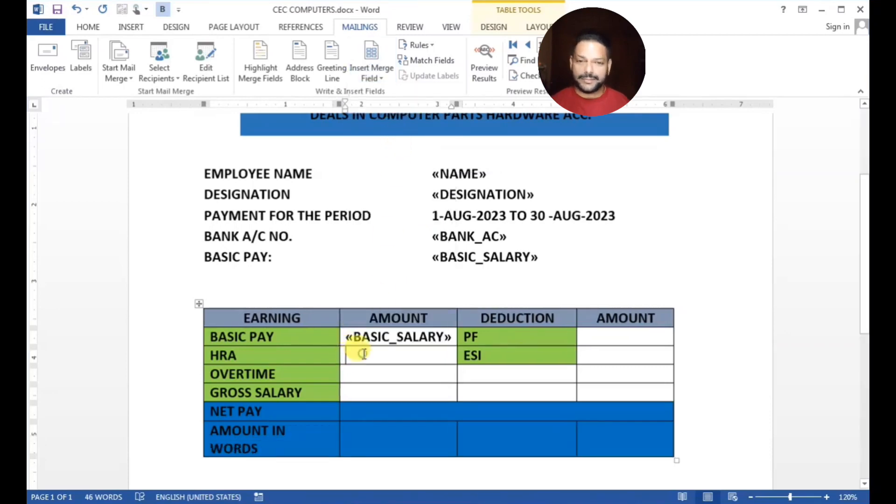
left_click(386, 80)
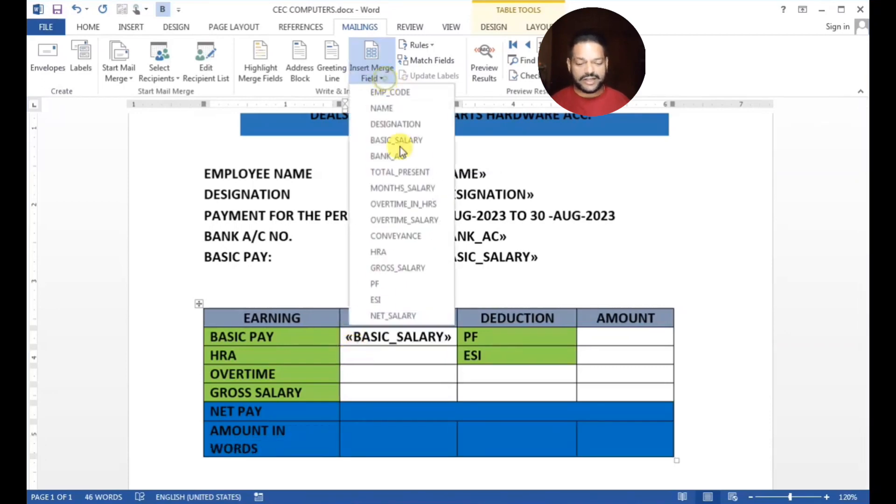
left_click(405, 251)
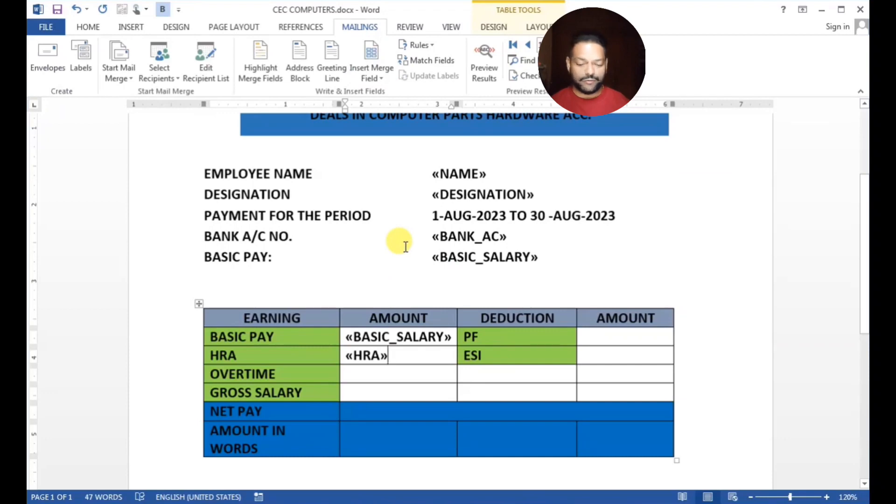
left_click(376, 372)
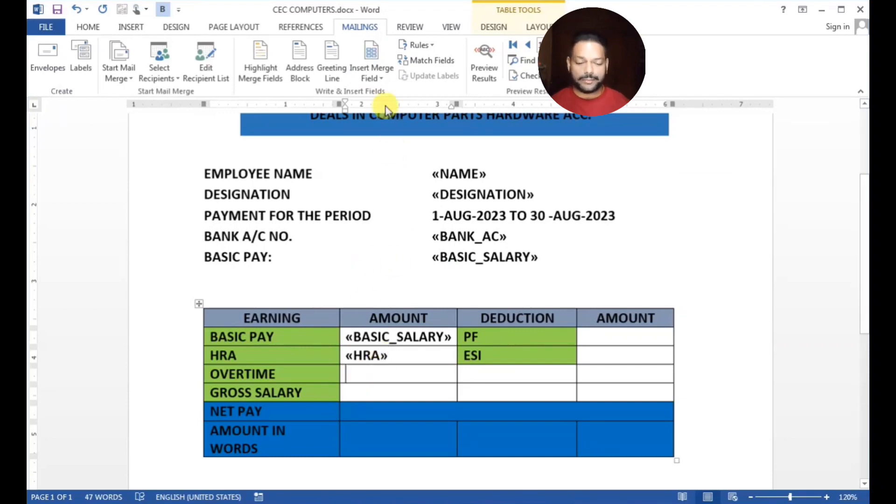
left_click(379, 79)
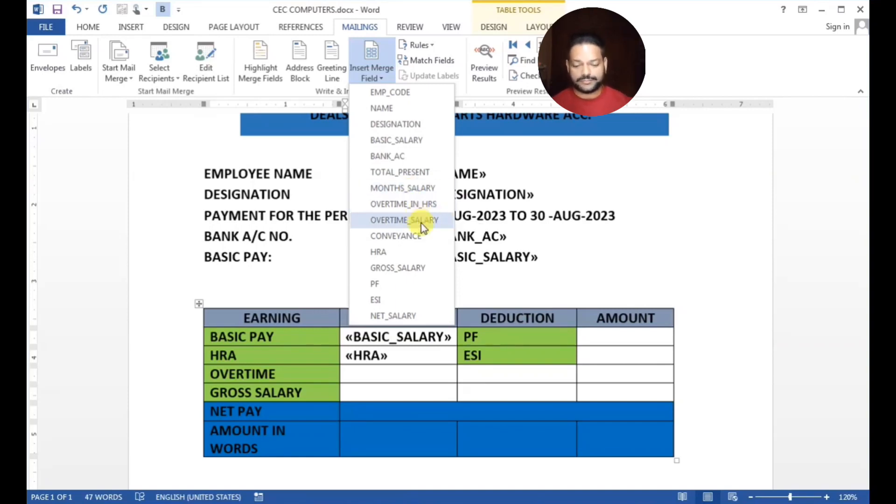
left_click(423, 225)
left_click(365, 390)
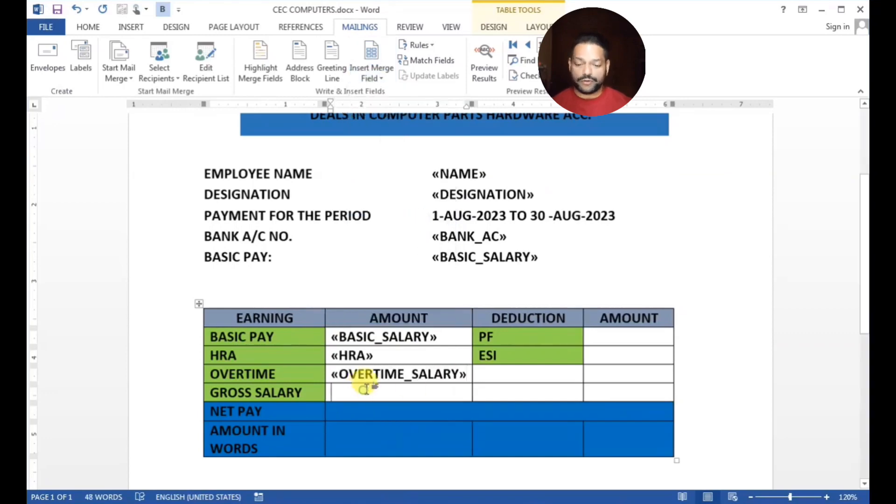
left_click(379, 79)
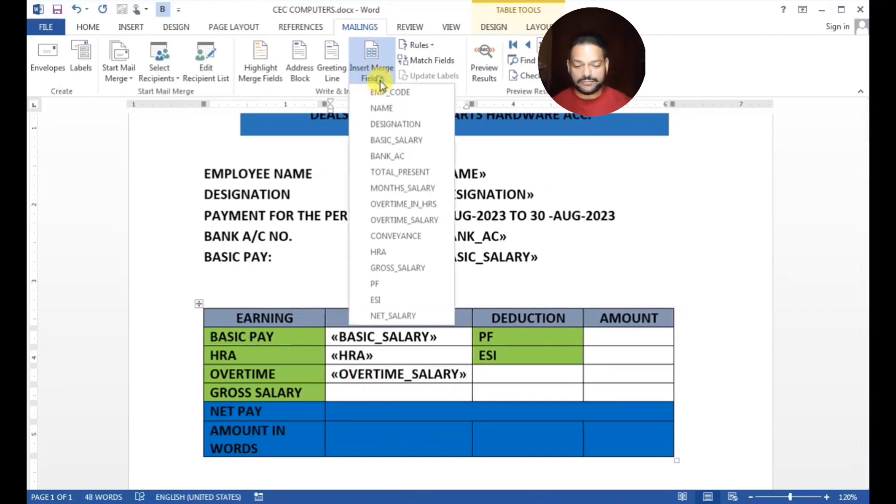
left_click(406, 268)
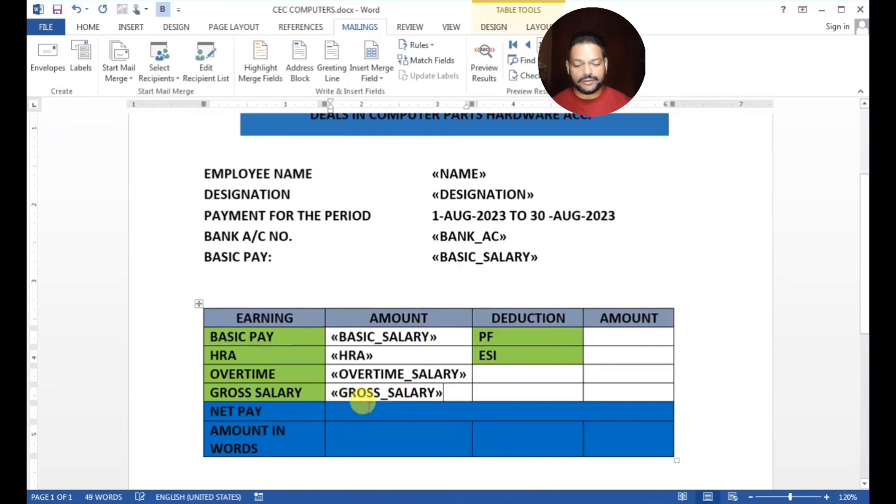
Insert the «PF» and «ESI» fields into the deduction amount cells
left_click(607, 337)
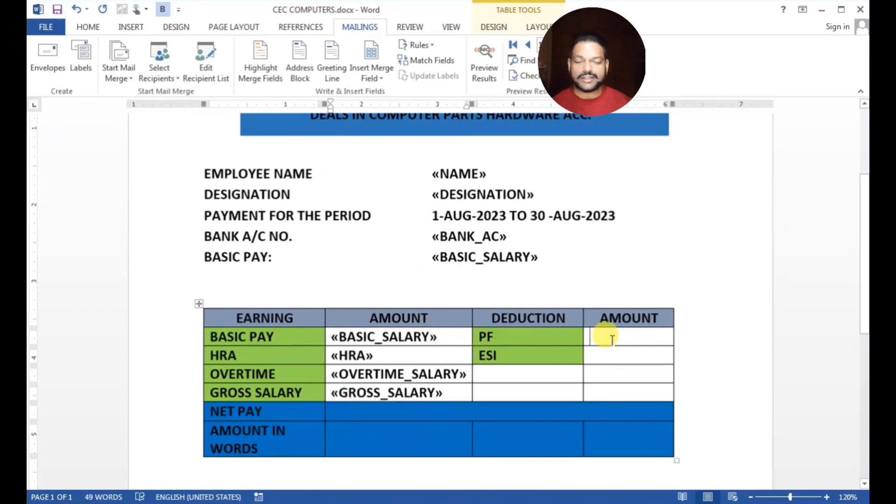
left_click(382, 79)
left_click(391, 284)
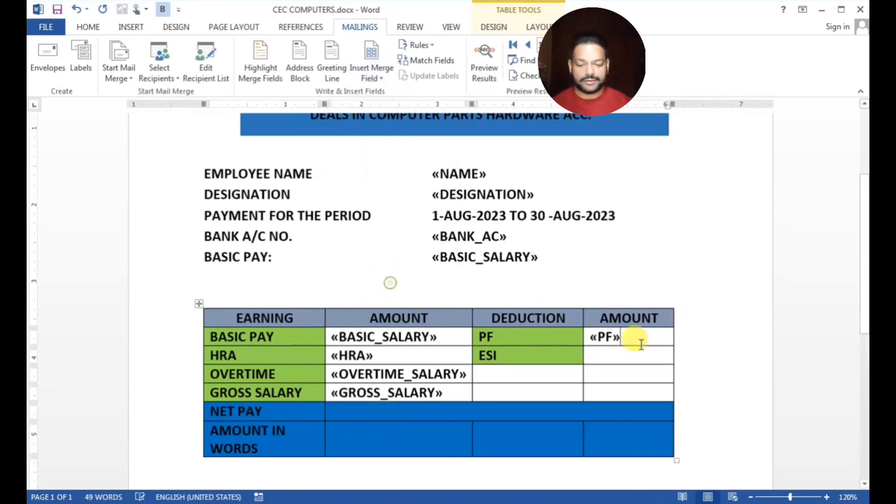
left_click(607, 355)
left_click(379, 77)
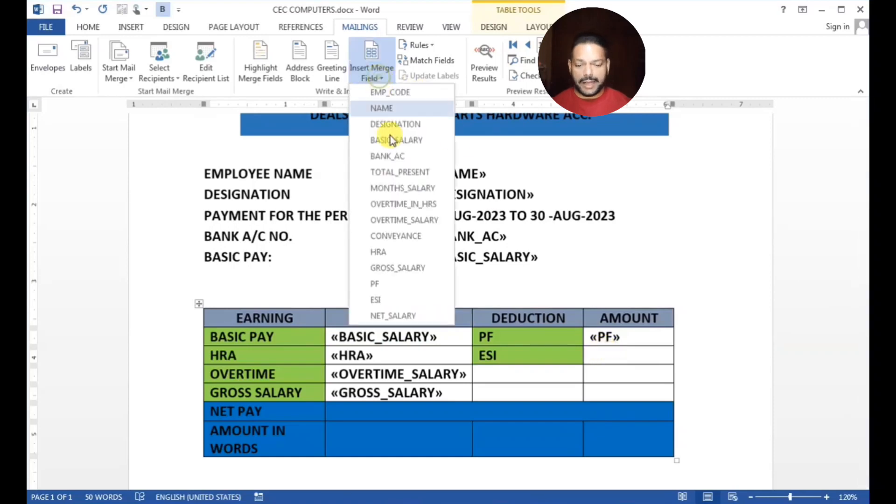
left_click(396, 299)
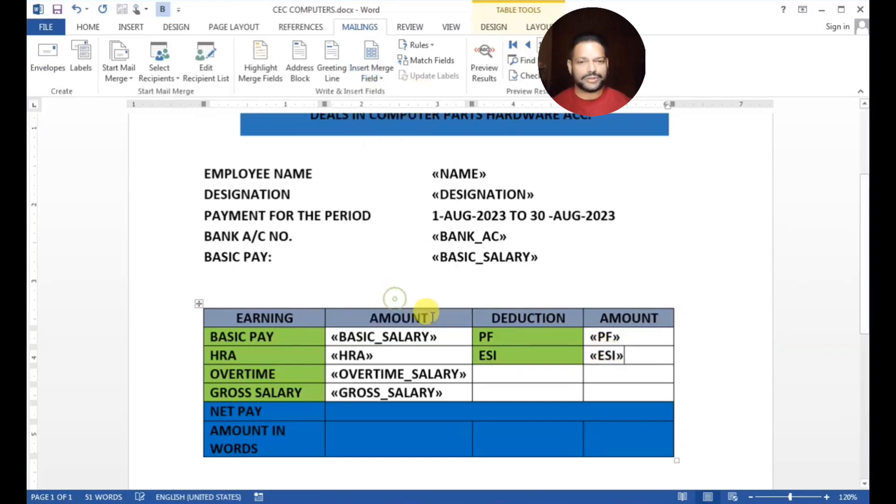
left_click(350, 414)
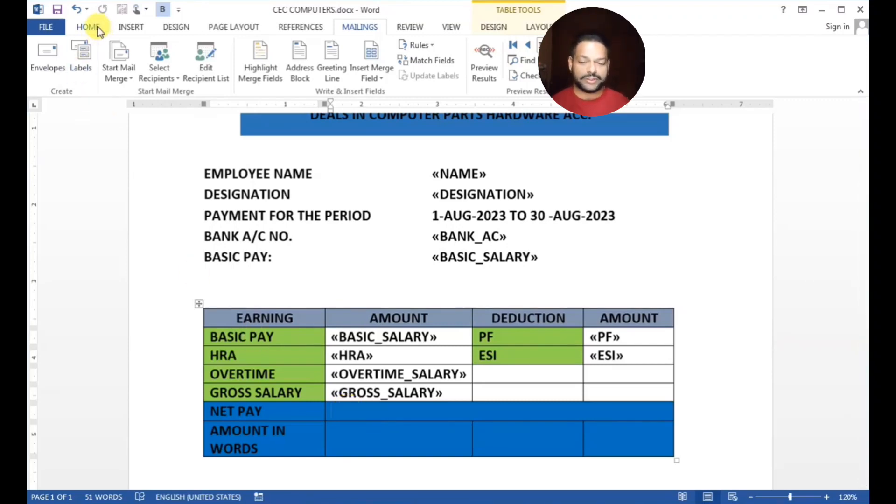
Erase the bottom-row cell borders so the NET PAY value cell merges with the bottom row
left_click(537, 27)
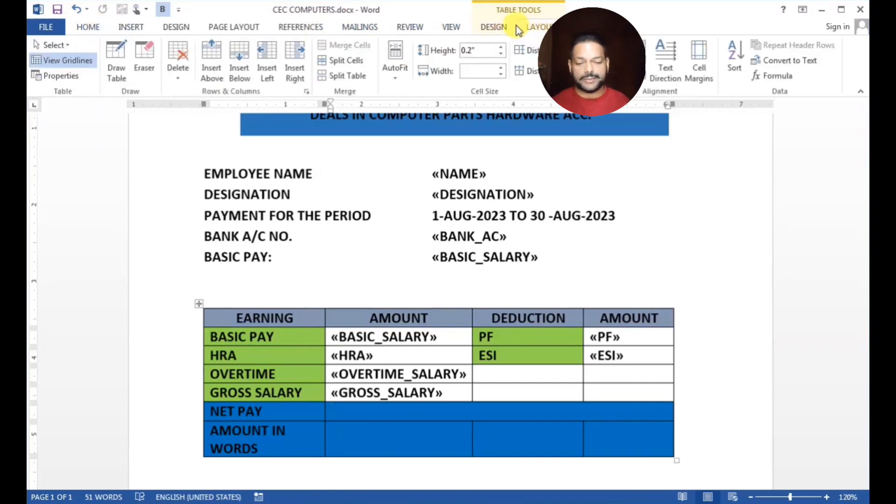
left_click(144, 60)
mouse_move(441, 432)
left_mouse_down()
mouse_move(480, 420)
mouse_move(579, 423)
left_mouse_up()
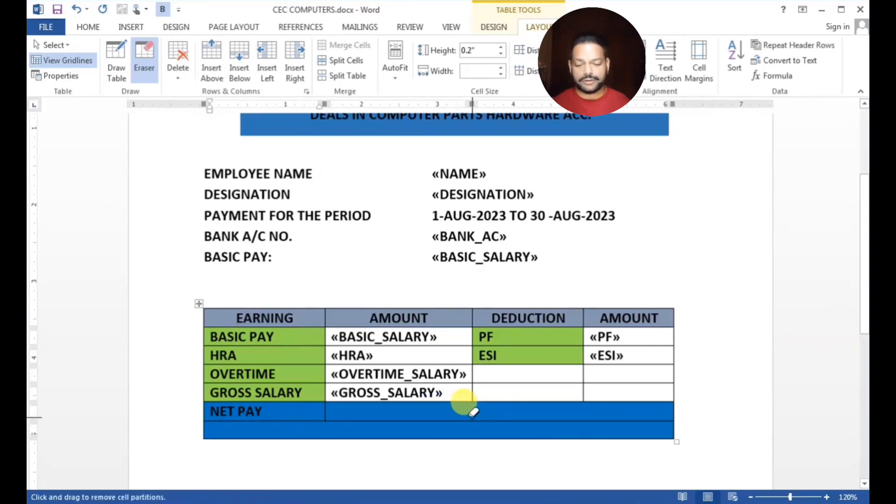
left_click(480, 421)
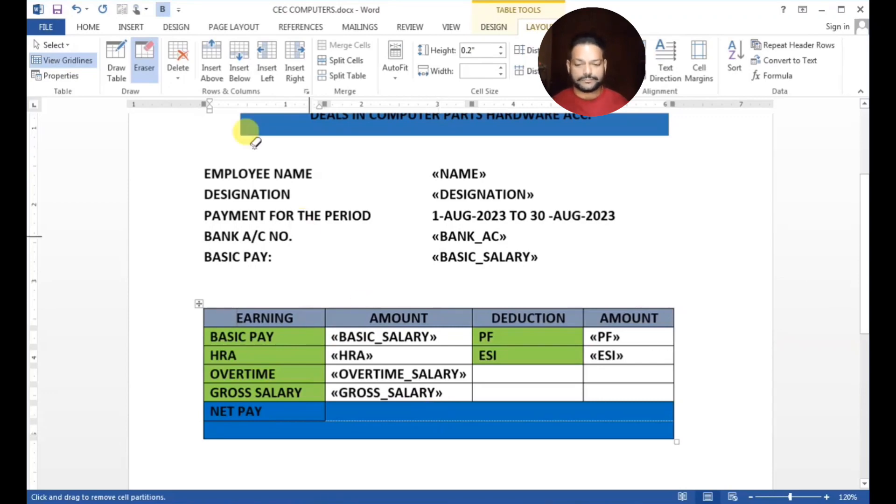
Draw a first-column divider, merge NET PAY with the cell below, and add 'AMOUNT IN WORDS'
left_click(116, 63)
left_click_drag(330, 410, 327, 437)
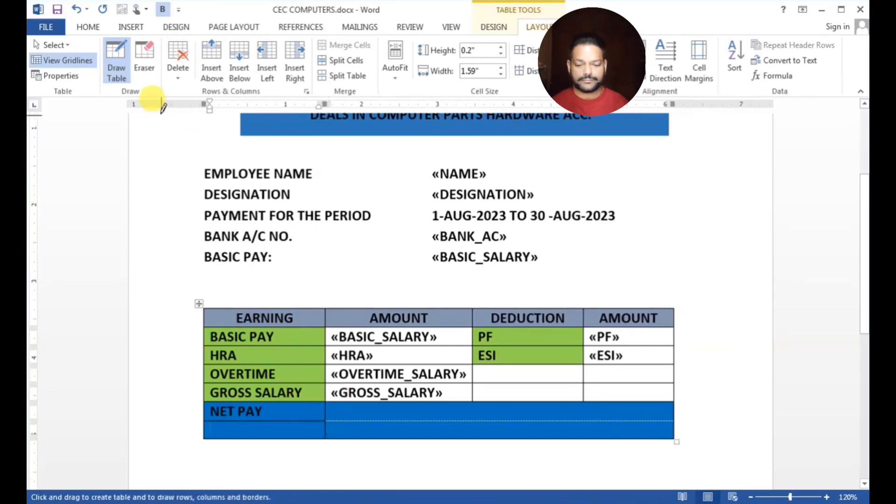
left_click(144, 60)
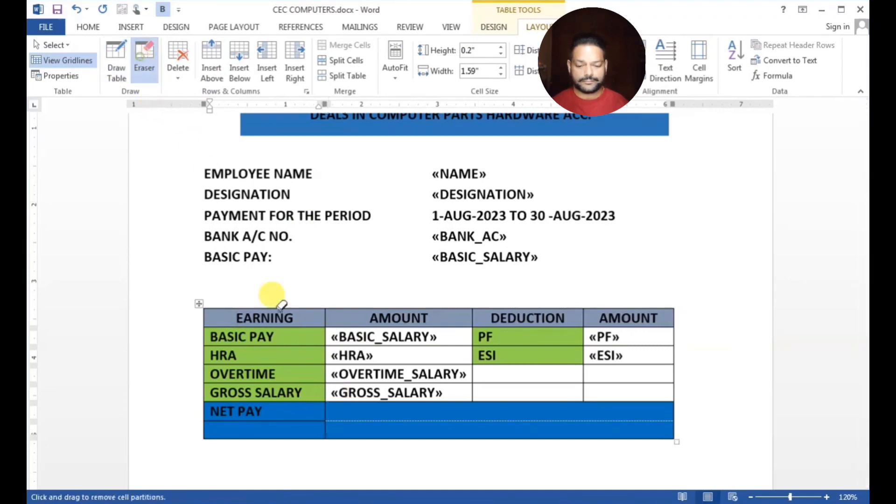
left_click(294, 419)
key("Escape")
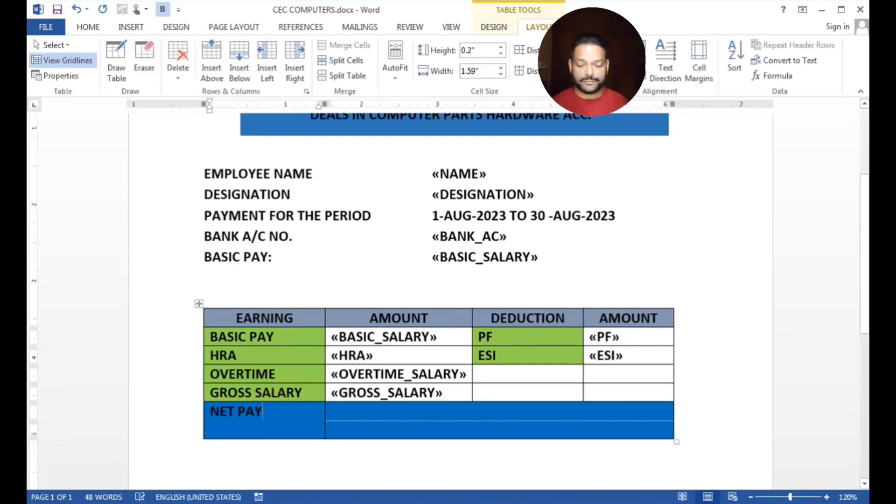
type("AMO")
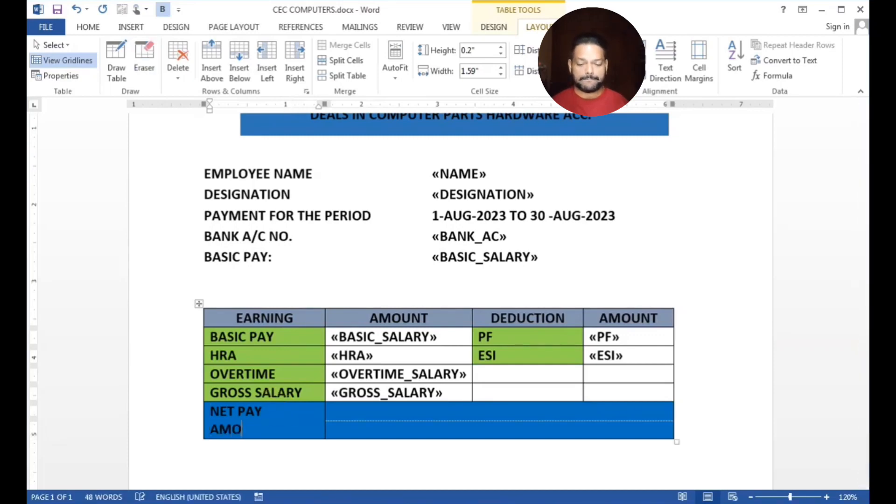
type("UNT IN WORDS")
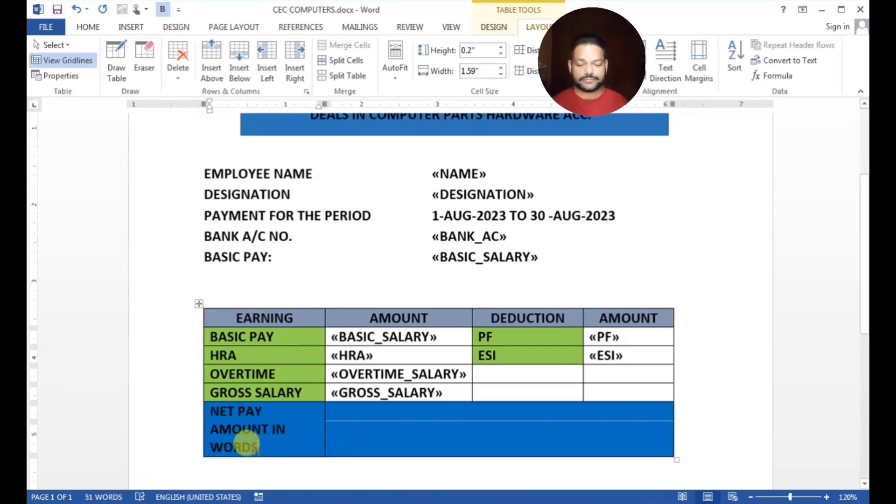
Centre the 'NET PAY AMOUNT IN WORDS' label within its merged bottom-left cell
left_click_drag(270, 451, 210, 413)
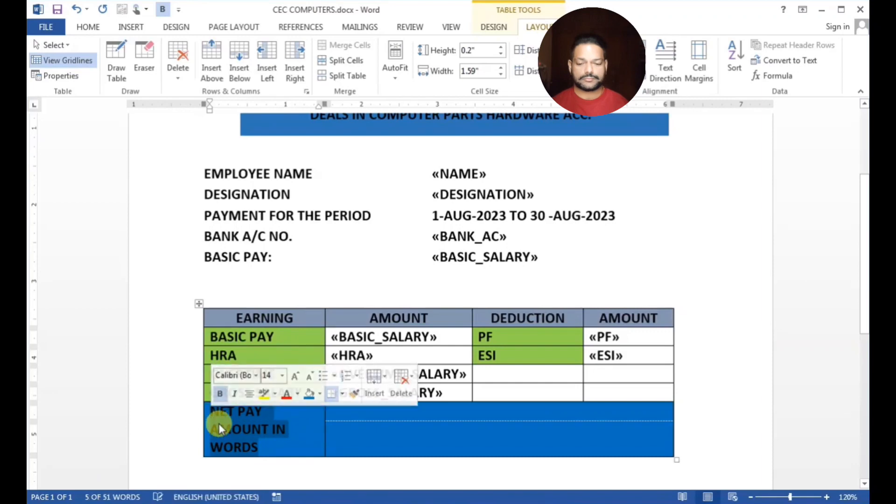
left_click(262, 441)
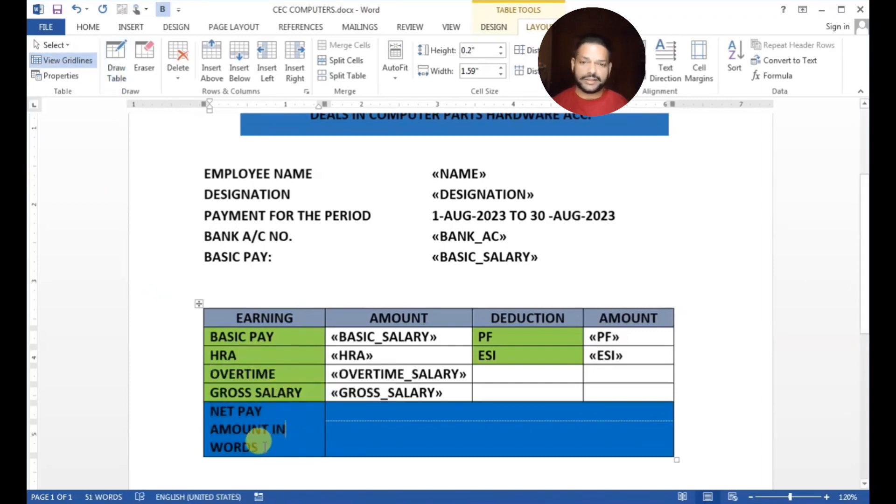
left_click(88, 27)
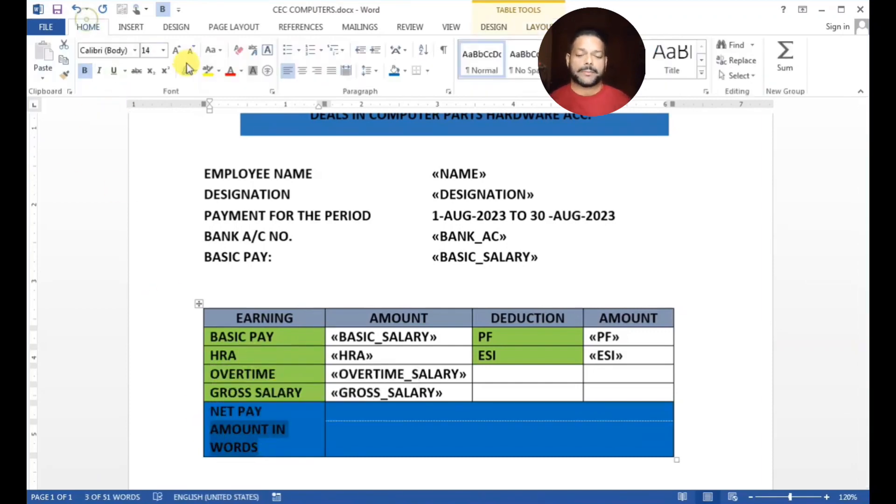
left_click(304, 71)
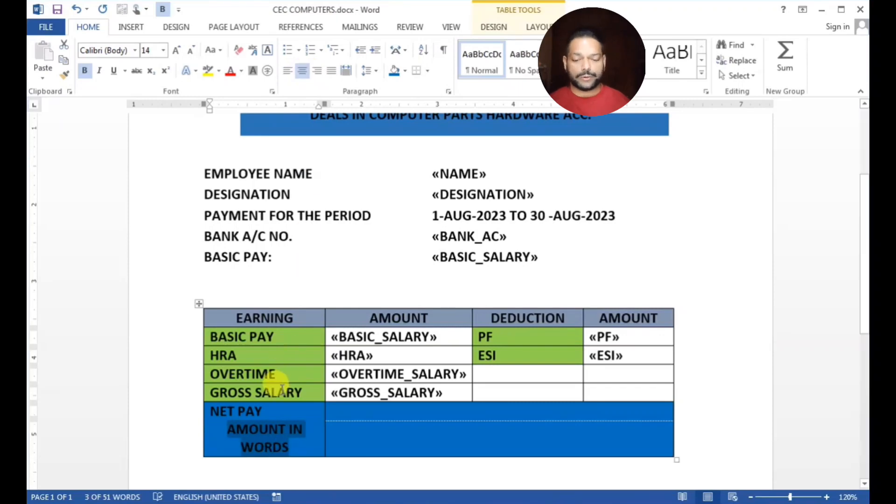
left_click(270, 412)
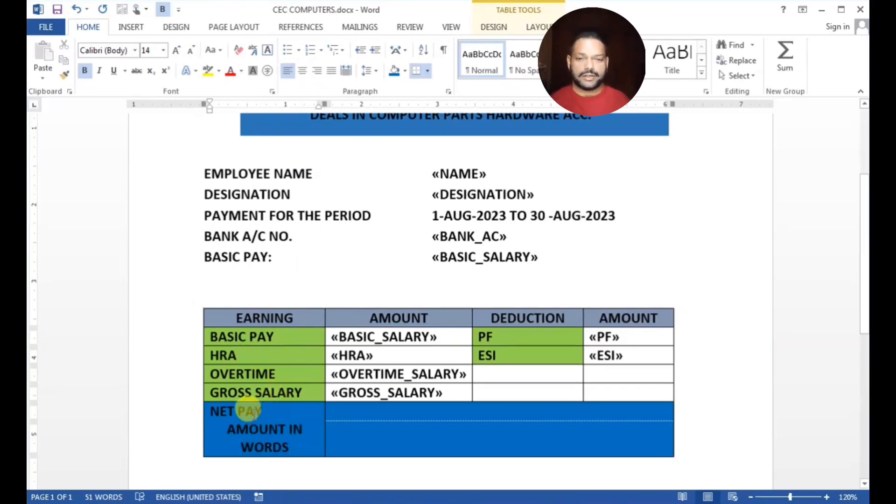
left_click(302, 71)
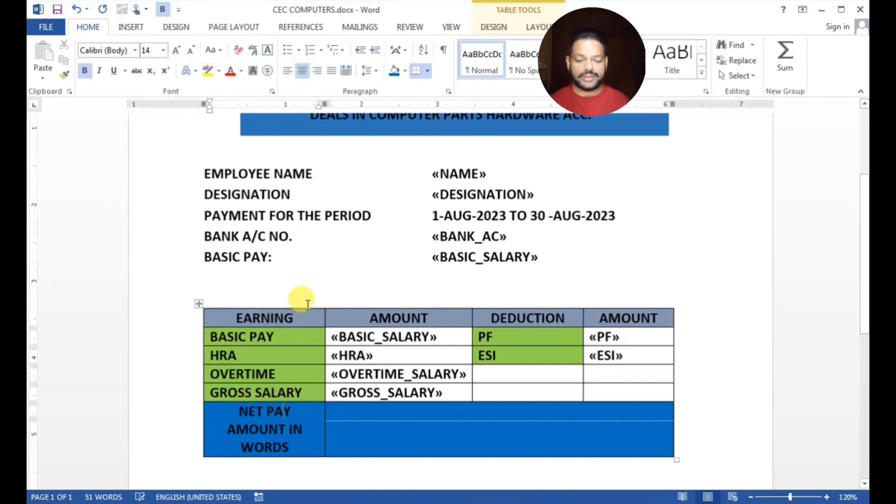
left_click(345, 411)
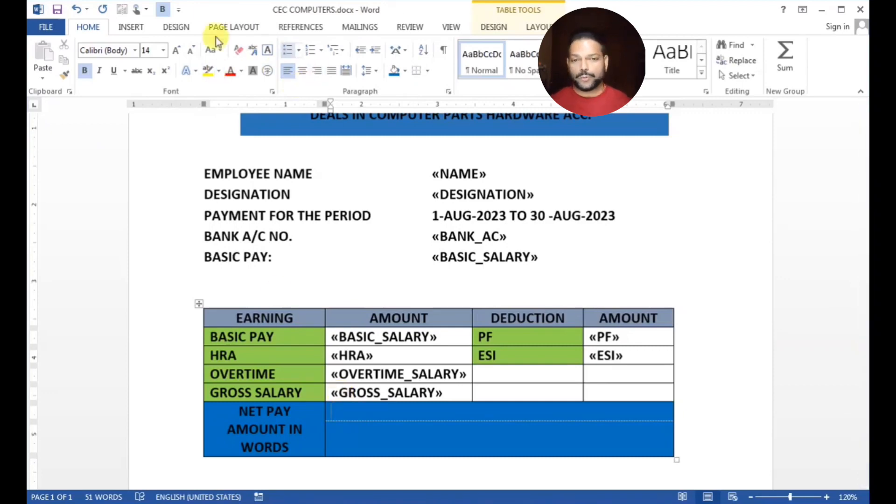
Insert the «NET_SALARY» merge field into the wide blue cell beside NET PAY
left_click(133, 28)
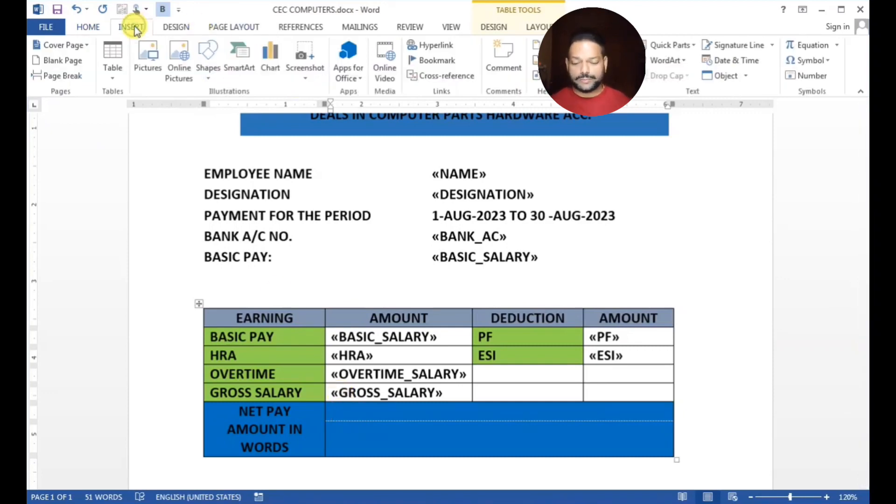
left_click(344, 27)
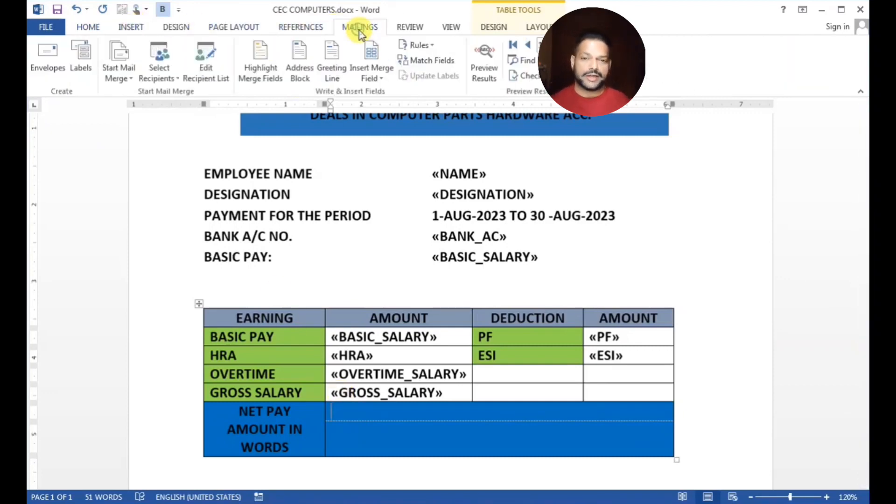
left_click(380, 76)
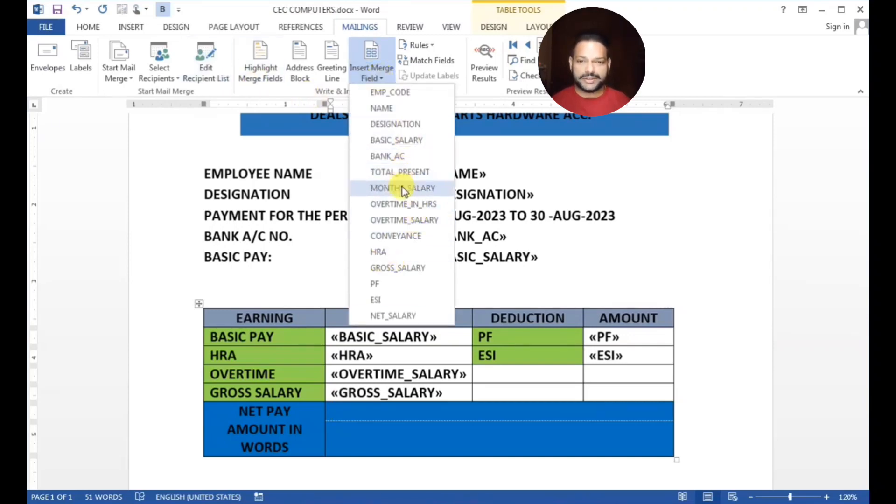
left_click(403, 315)
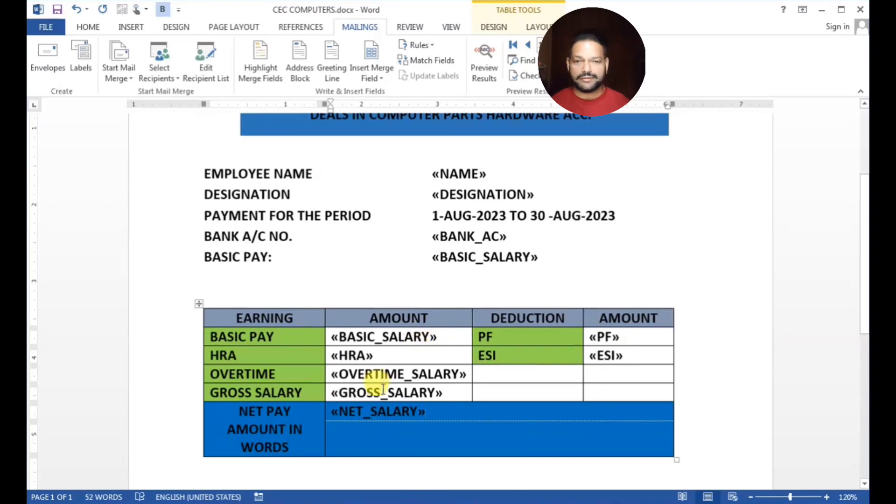
Build an {=«NET_SALARY» \*CARDTEXT} field below and update it to show 'eighteen thousand nine hundred fifty'
left_click(347, 436)
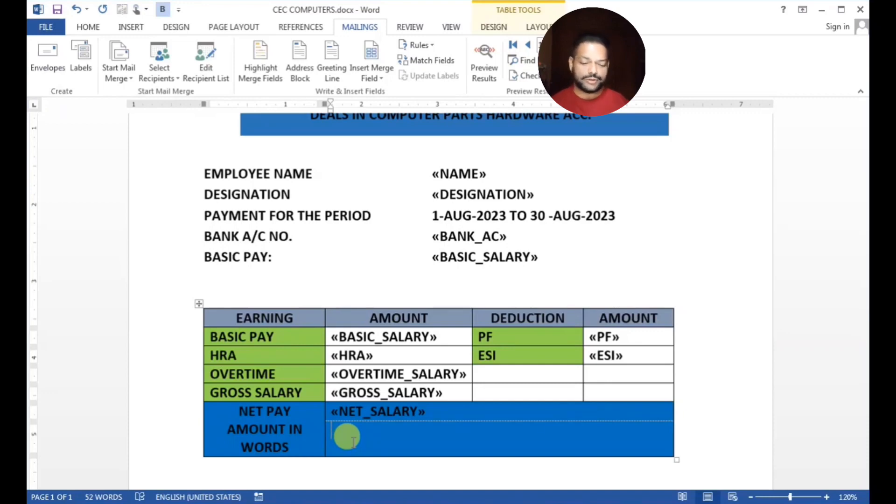
key("ctrl+F9")
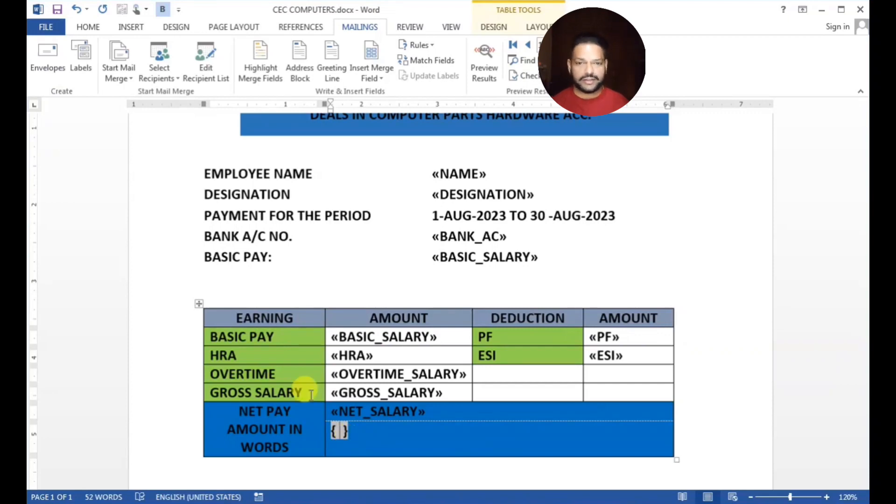
left_click(376, 75)
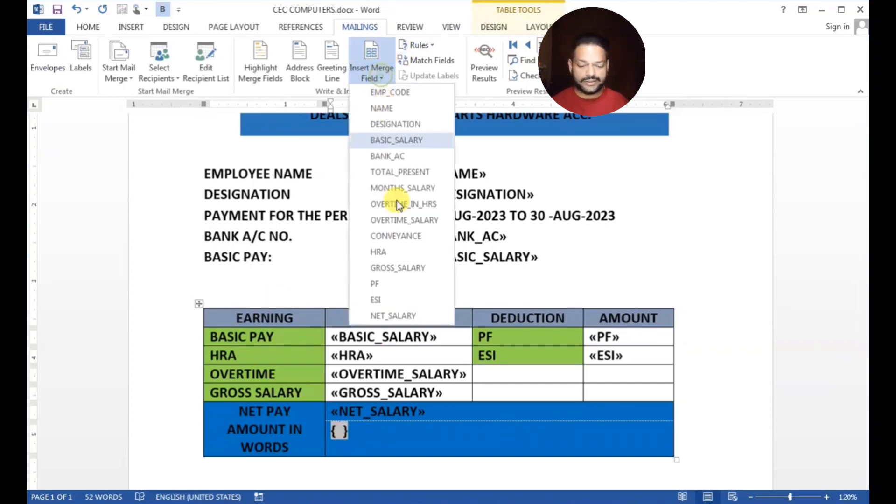
left_click(396, 316)
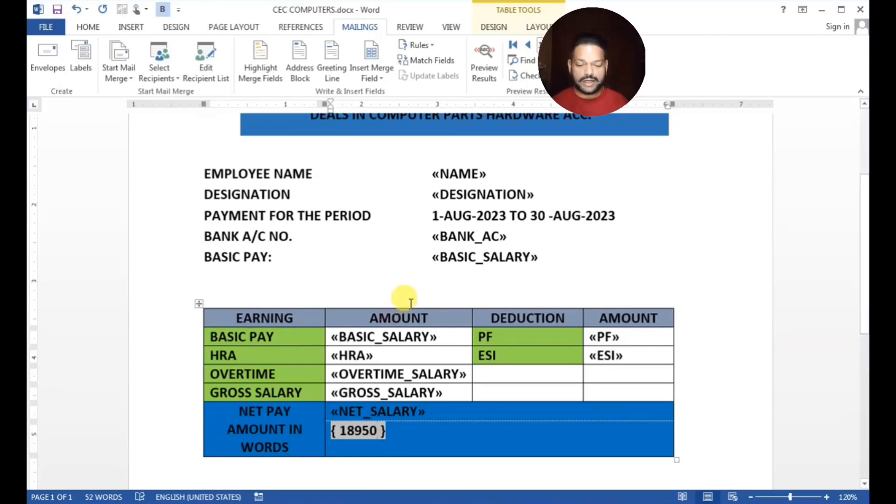
type("\\")
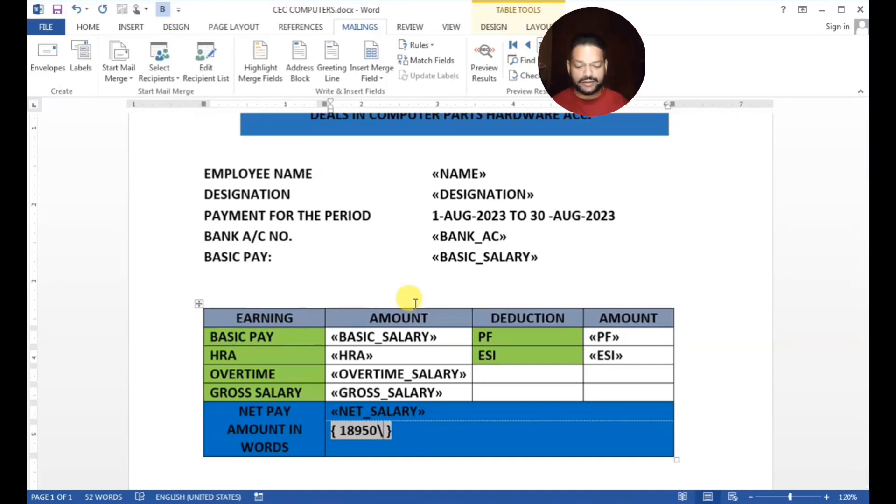
type("*CARDTEX")
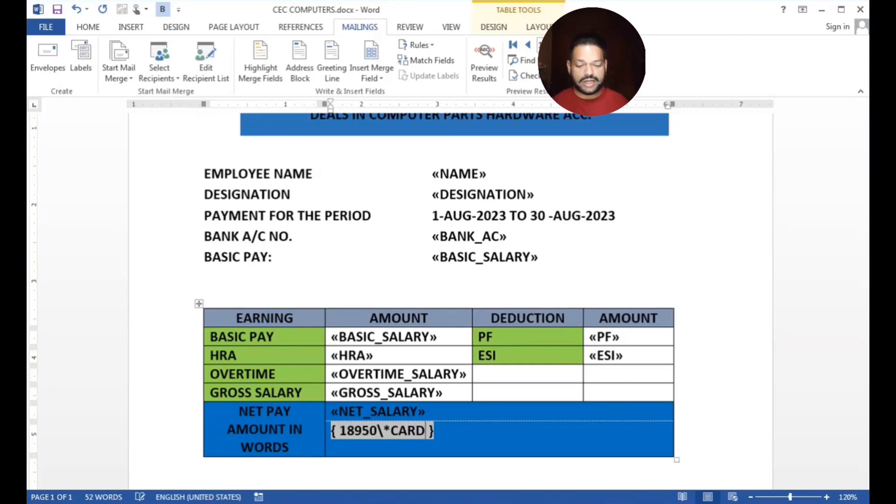
type("T")
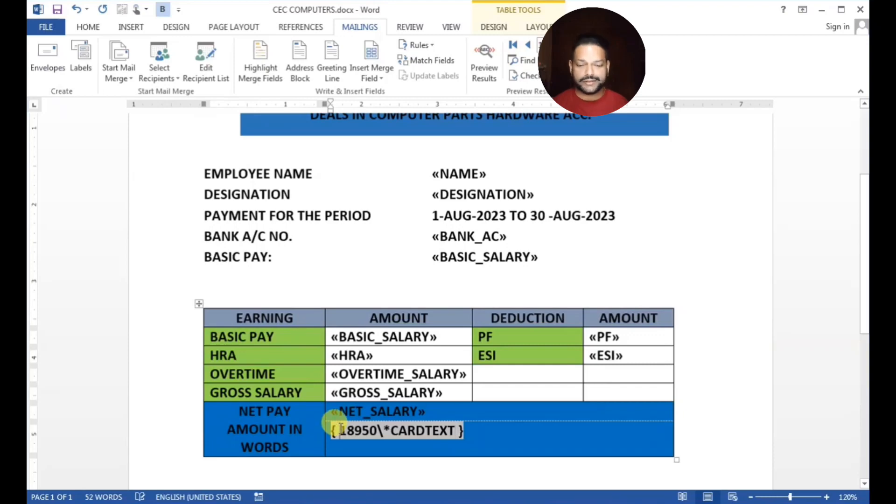
left_click(340, 428)
type("=")
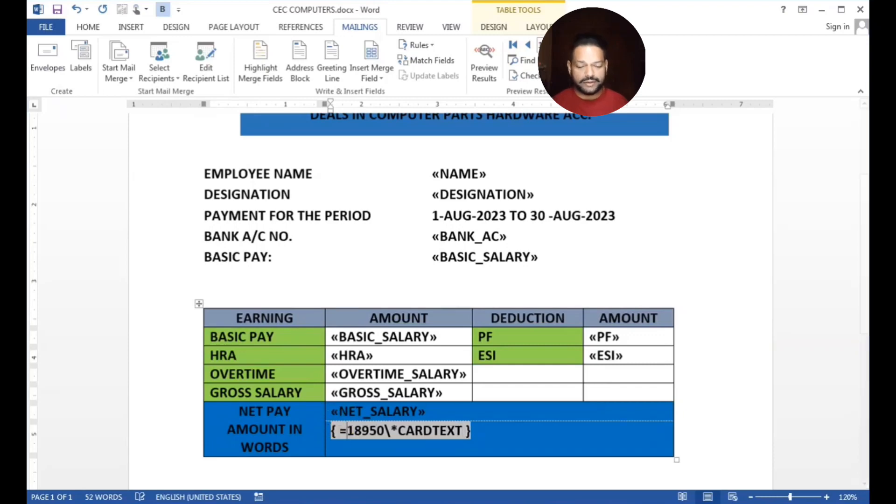
right_click(372, 437)
left_click(420, 366)
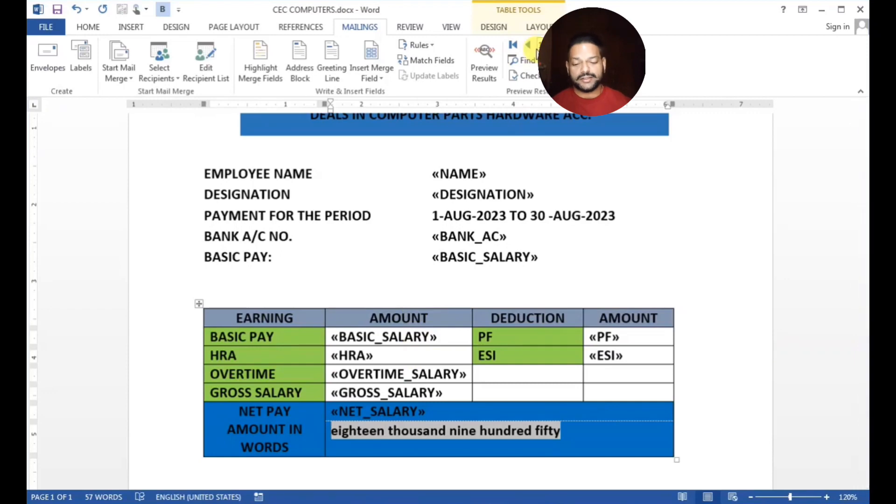
Preview results with the first employee's data, checking net pay 18950 and its words
left_click(489, 54)
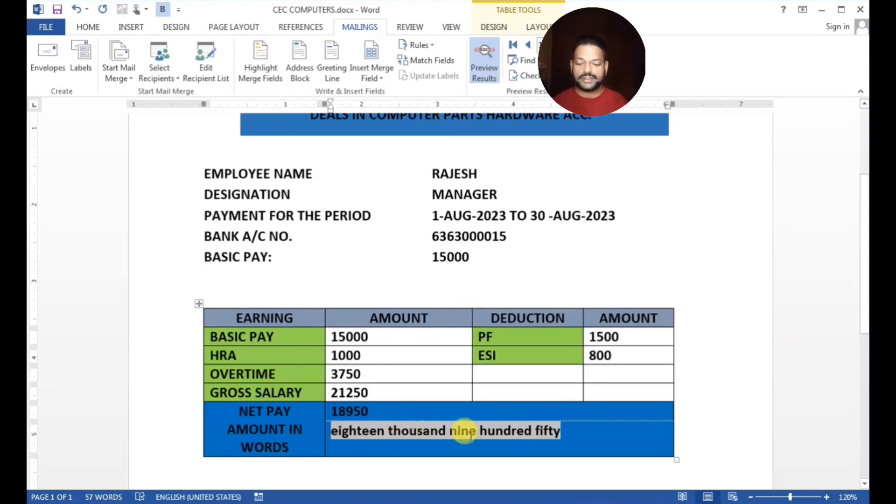
scroll(540, 340, "down", 5)
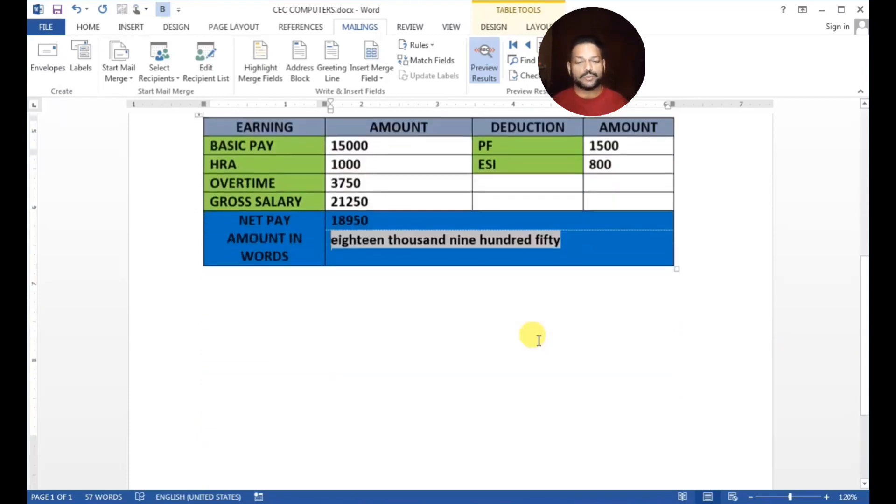
scroll(539, 339, "up", 5)
scroll(539, 340, "up", 3)
scroll(539, 340, "down", 5)
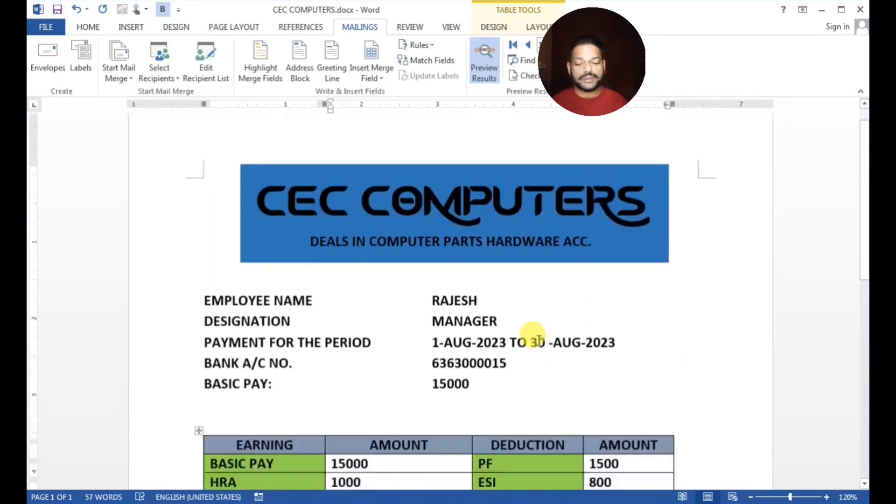
scroll(539, 339, "down", 6)
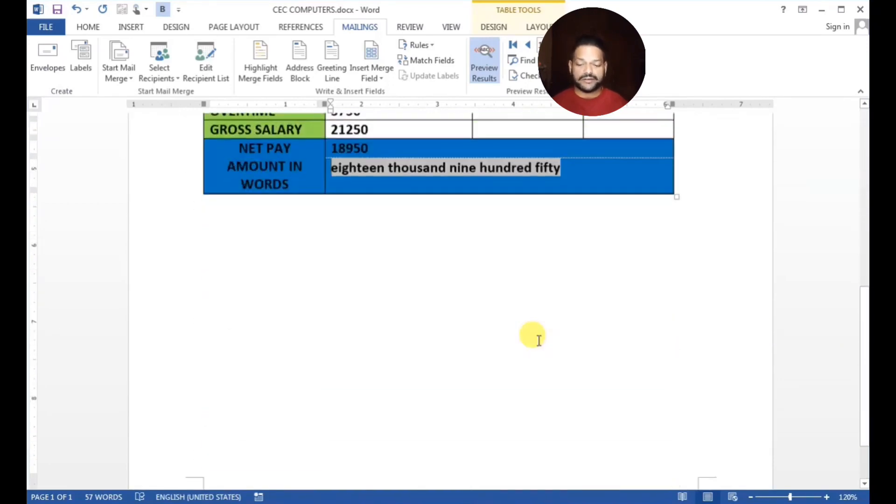
scroll(539, 340, "up", 4)
scroll(538, 340, "up", 1)
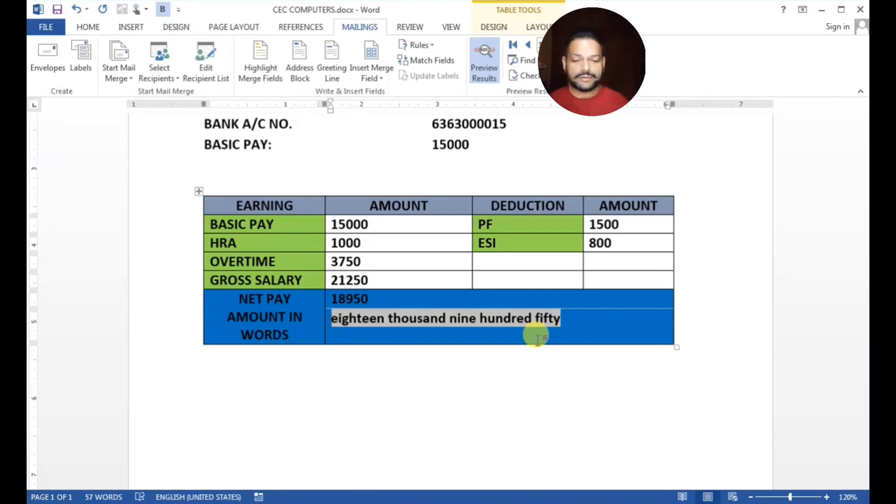
scroll(513, 322, "up", 4)
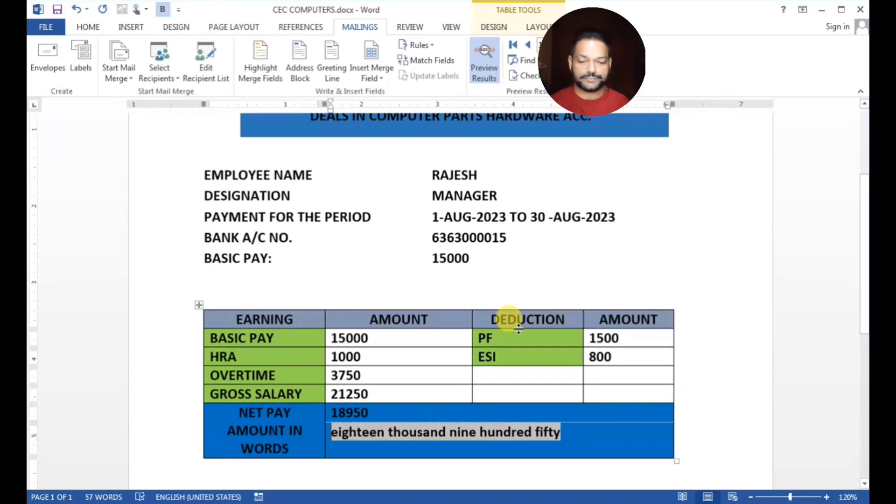
scroll(516, 324, "up", 2)
scroll(518, 327, "down", 2)
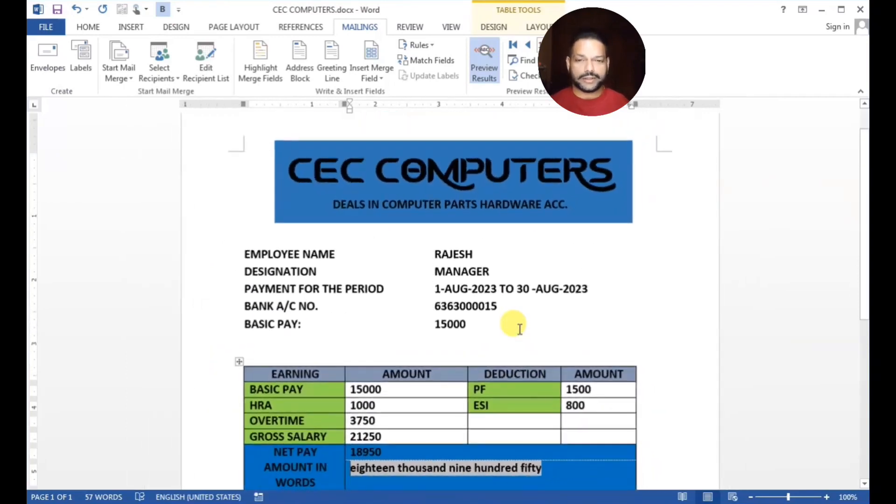
scroll(520, 328, "down", 1)
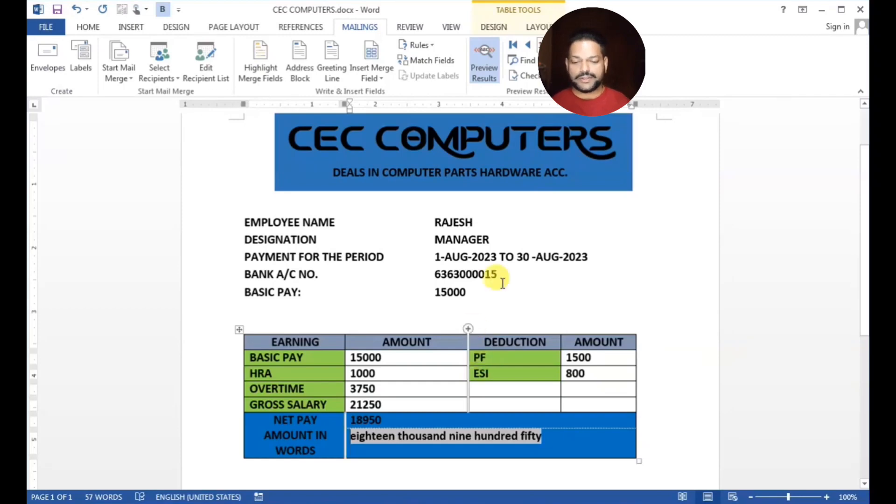
Merge all records into individual documents, then dismiss the calculation errors for records 9 and 15
left_click(607, 65)
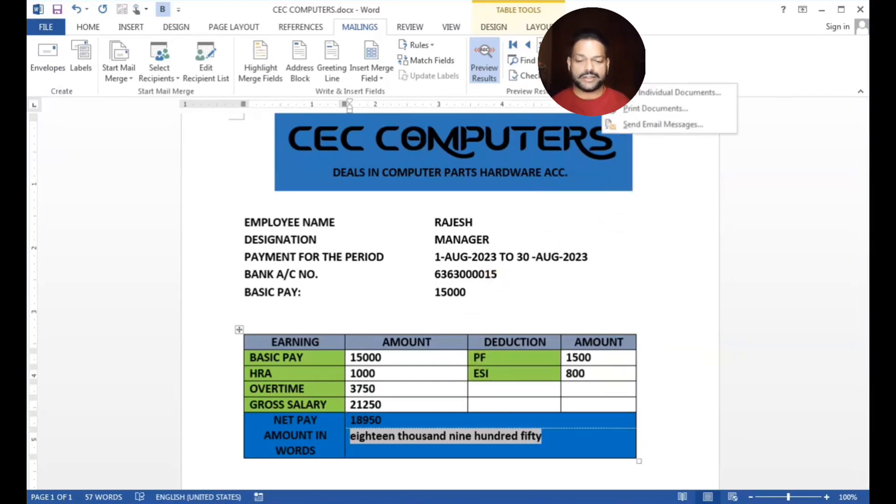
left_click(658, 94)
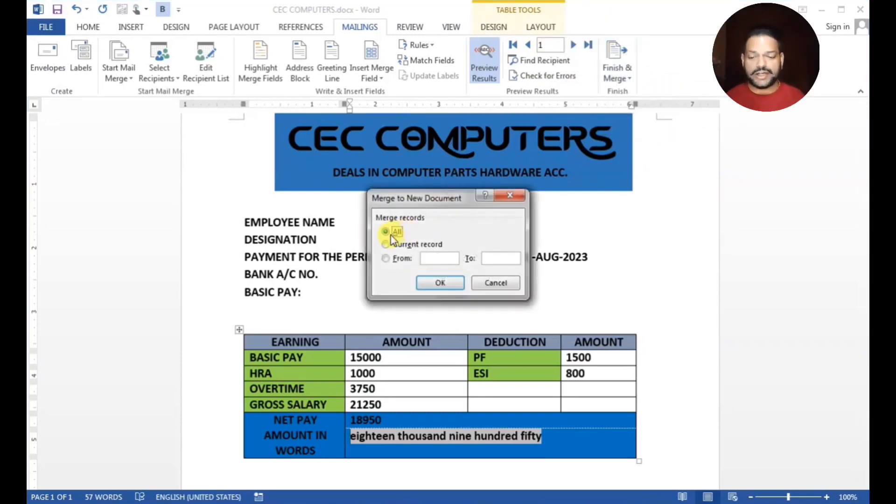
left_click(441, 283)
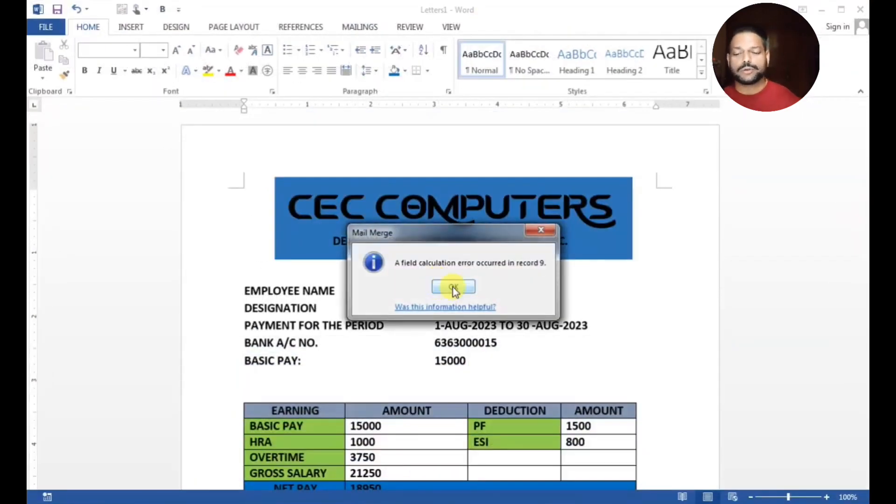
left_click(452, 286)
left_click(453, 288)
left_click(453, 287)
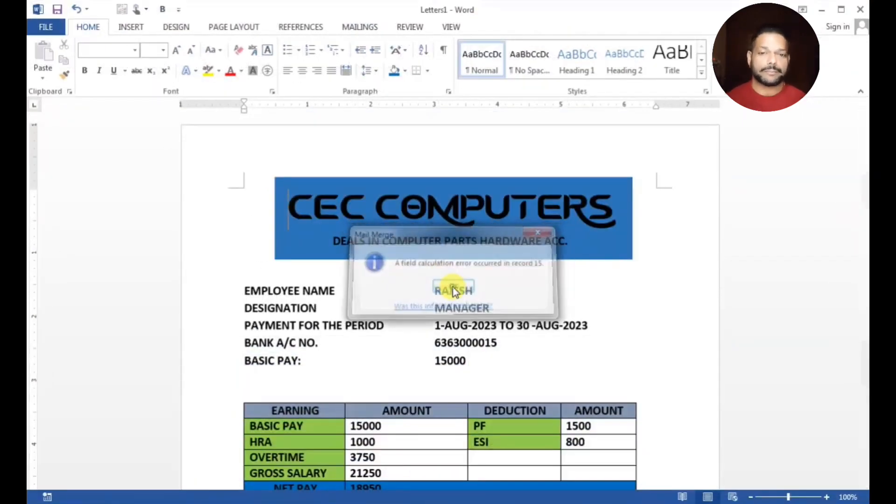
left_click(455, 289)
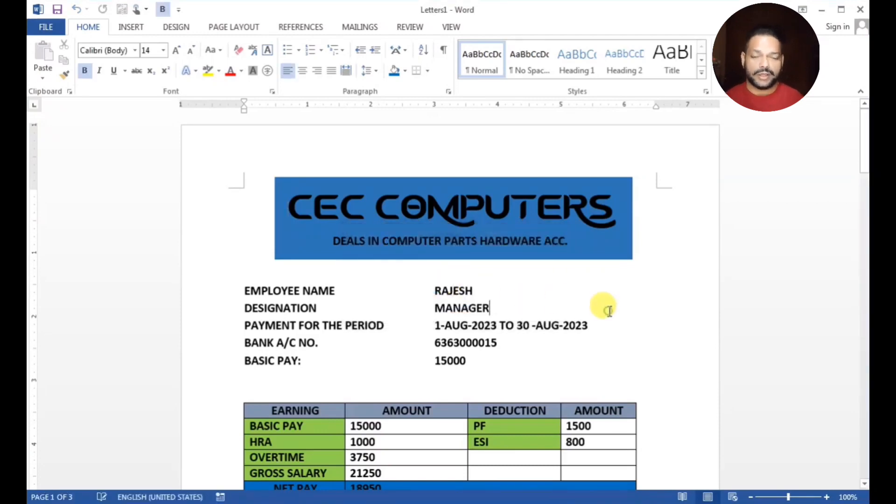
Check the merged gross salary 21250 and net pay 16450 on the first payslips
scroll(603, 320, "down", 5)
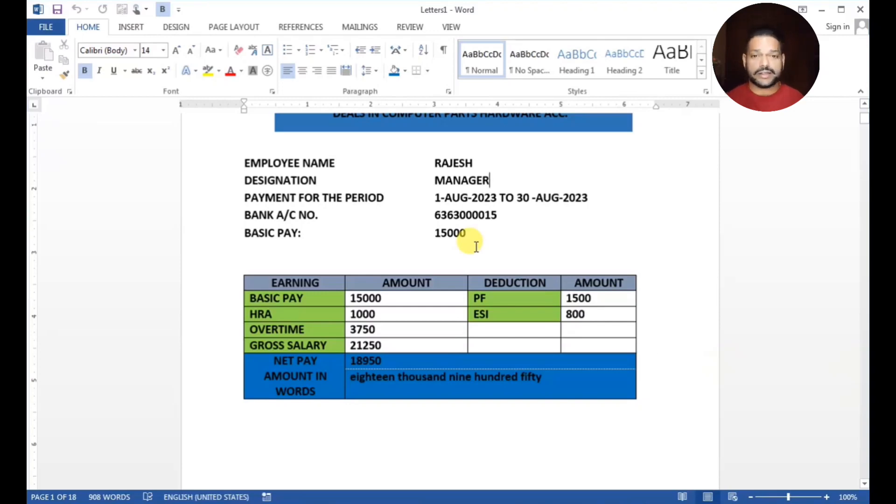
scroll(476, 247, "down", 6)
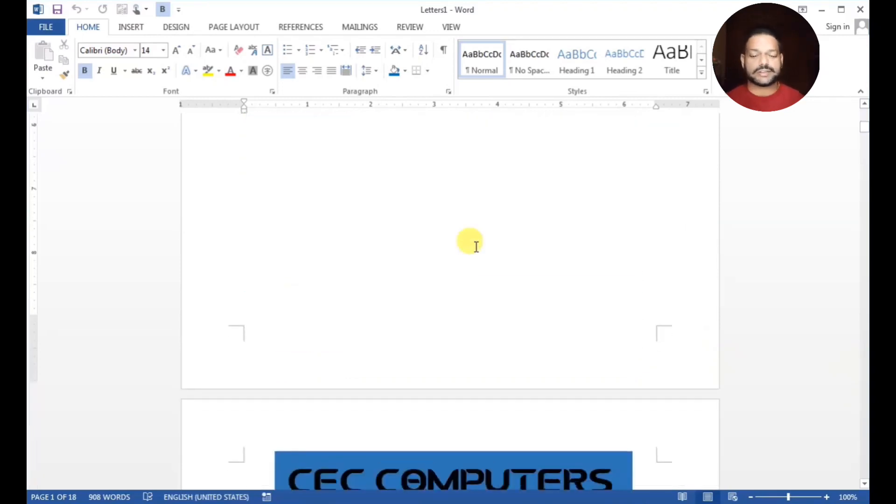
scroll(476, 246, "down", 5)
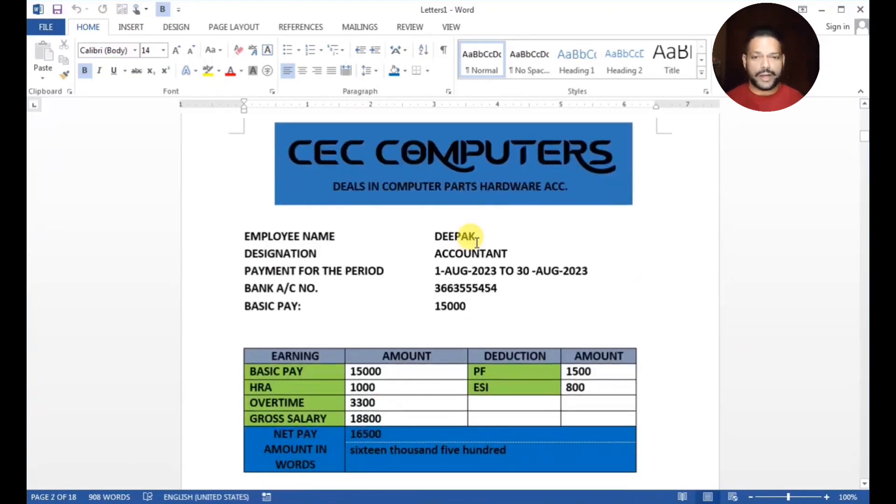
scroll(474, 240, "up", 12)
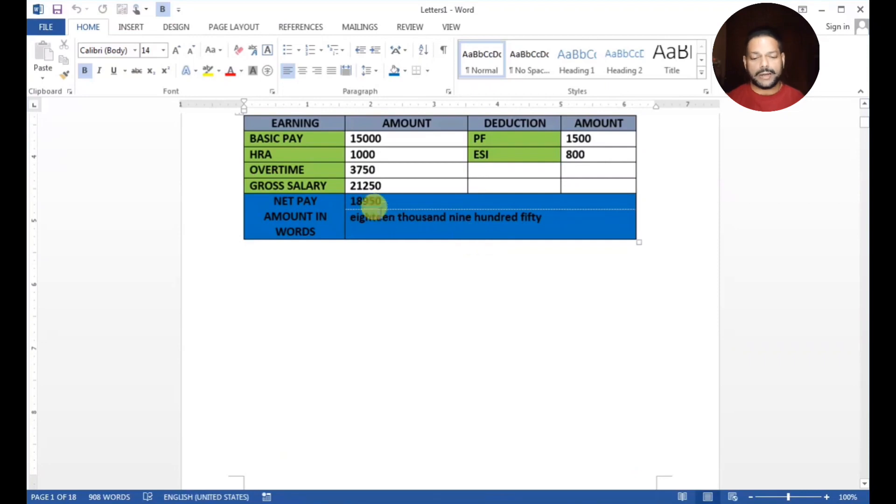
left_click(380, 186)
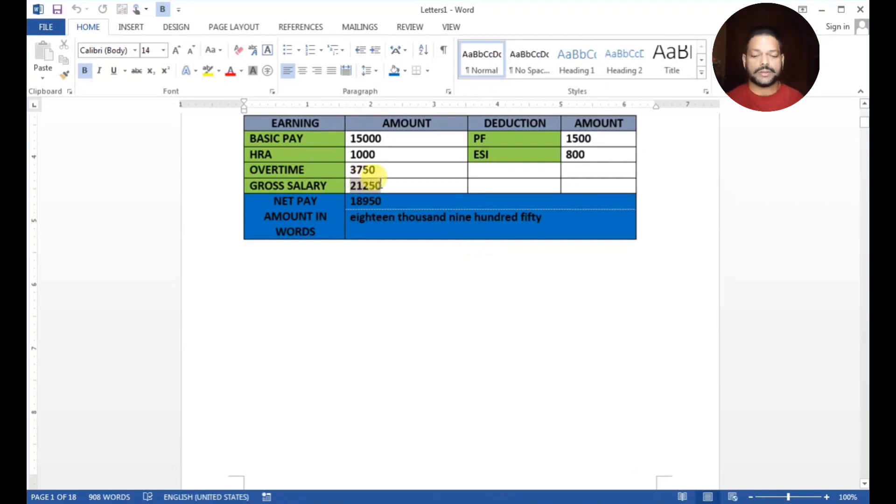
left_click(395, 187)
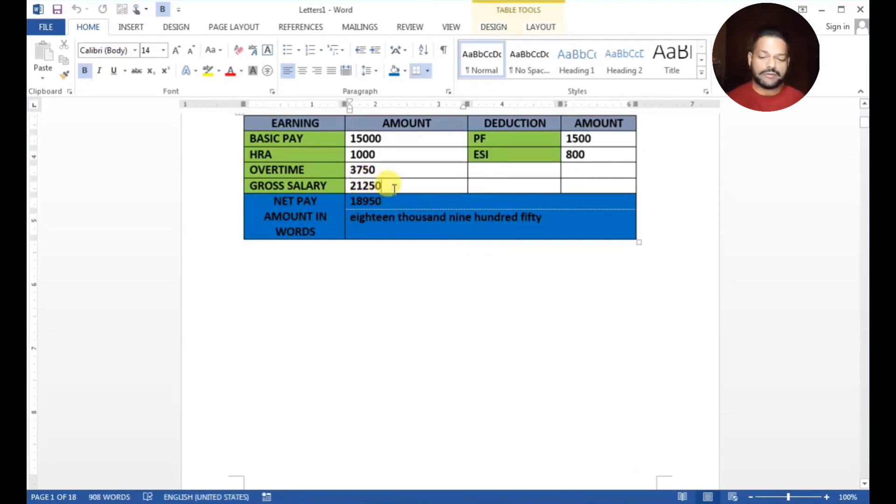
scroll(395, 186, "down", 12)
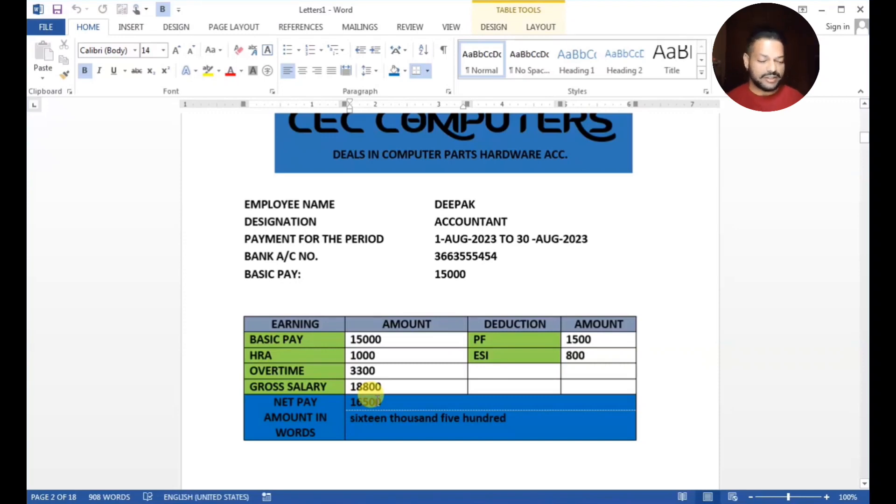
scroll(377, 400, "down", 20)
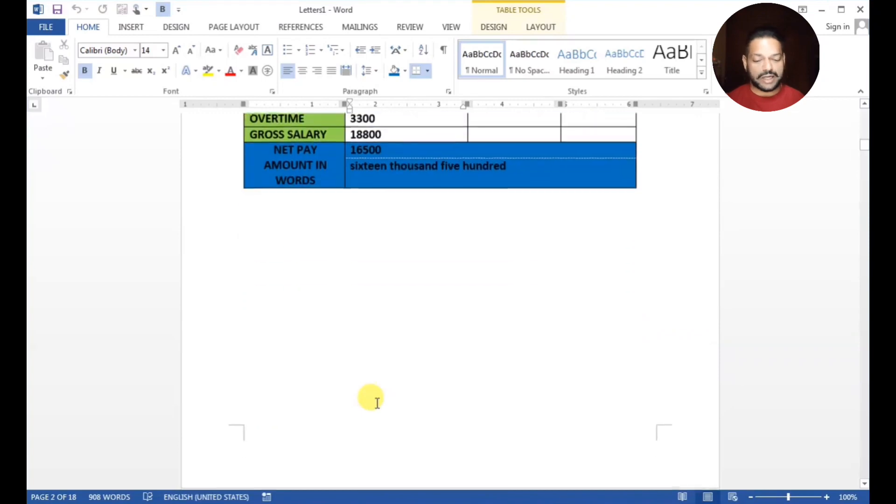
scroll(381, 393, "down", 5)
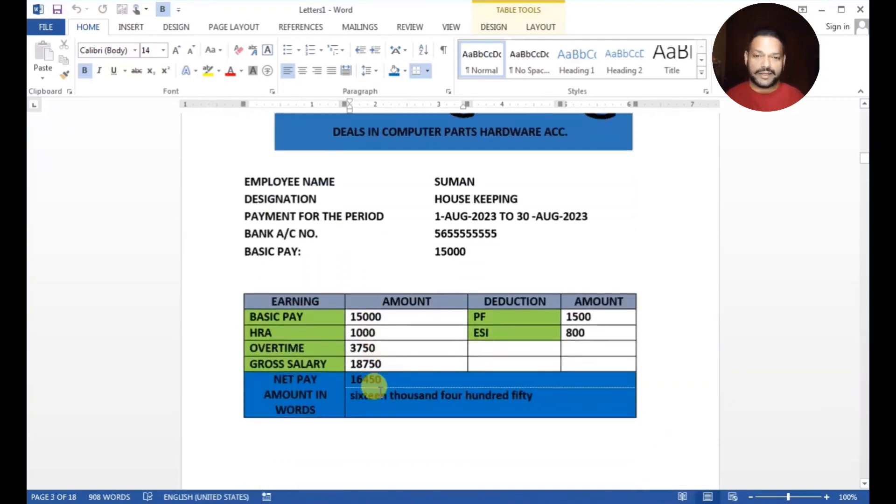
double_click(362, 379)
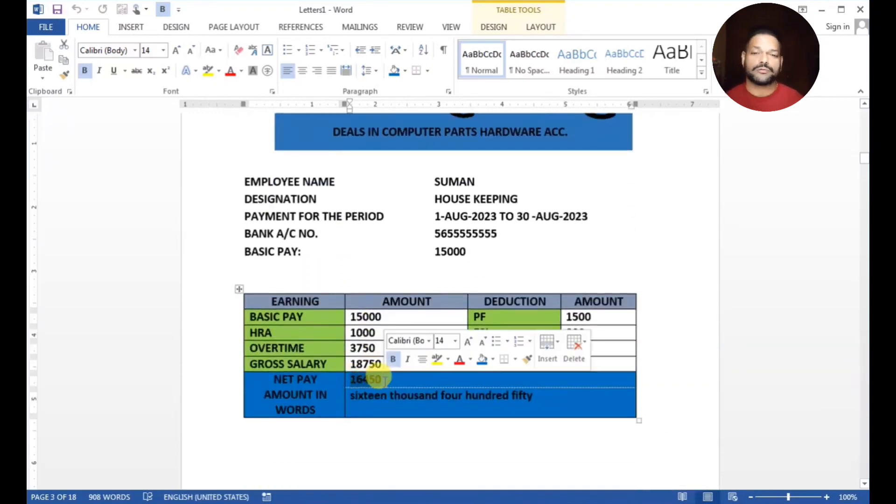
left_click(608, 363)
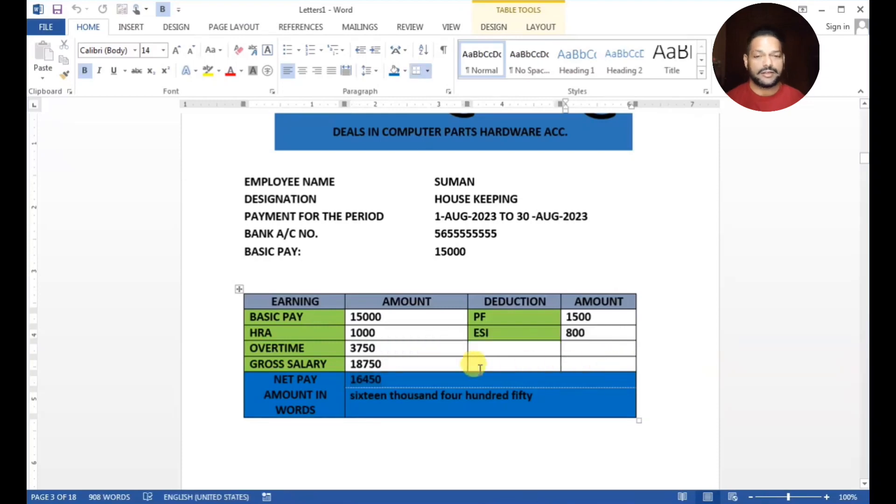
Check net pay 18400 and the amount-in-words lines on the following payslips
scroll(475, 364, "down", 1)
scroll(475, 366, "down", 18)
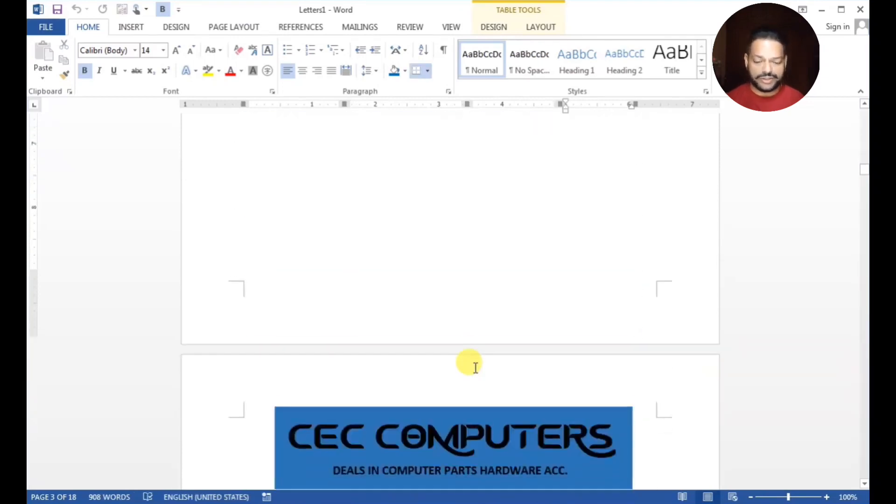
scroll(475, 367, "down", 2)
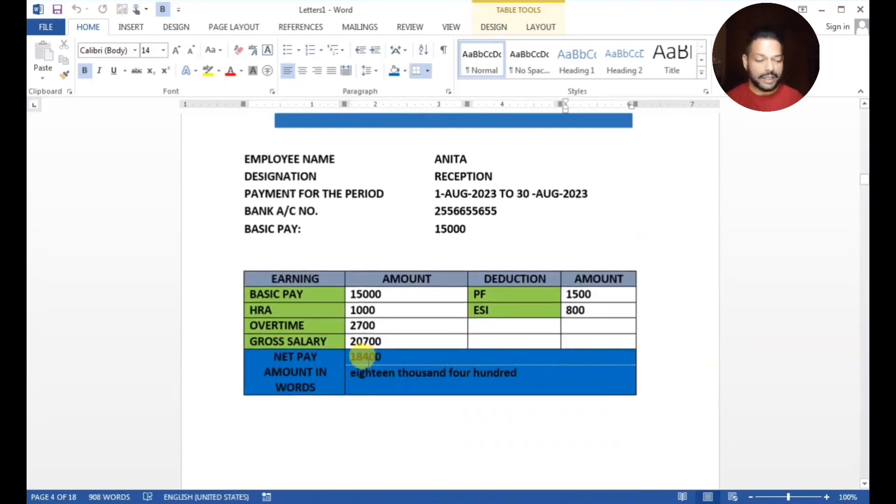
double_click(350, 356)
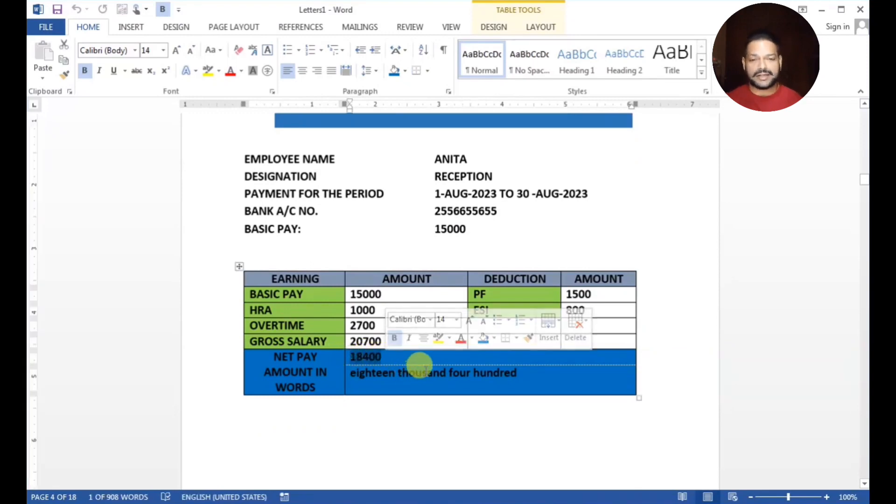
triple_click(425, 374)
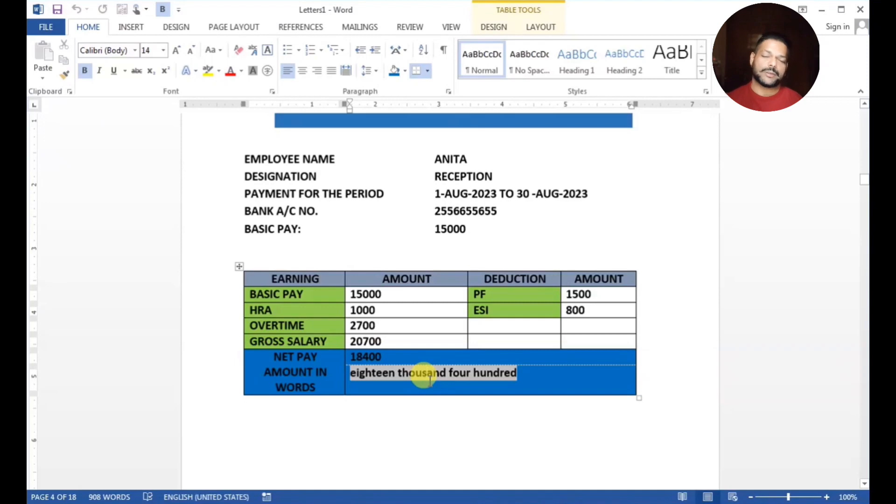
scroll(430, 380, "down", 10)
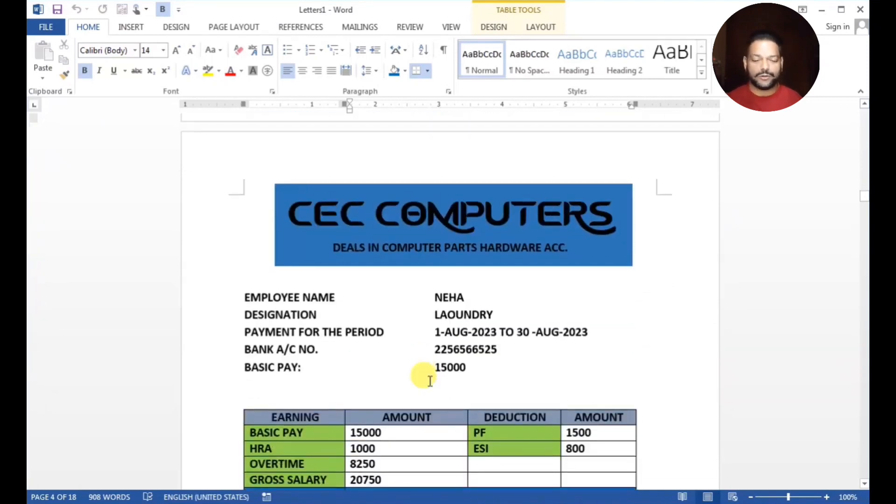
scroll(430, 381, "down", 2)
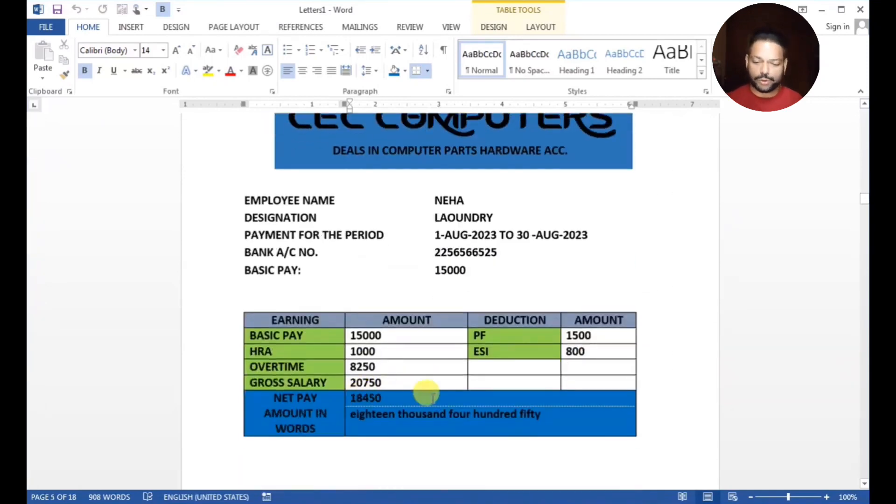
scroll(433, 397, "down", 10)
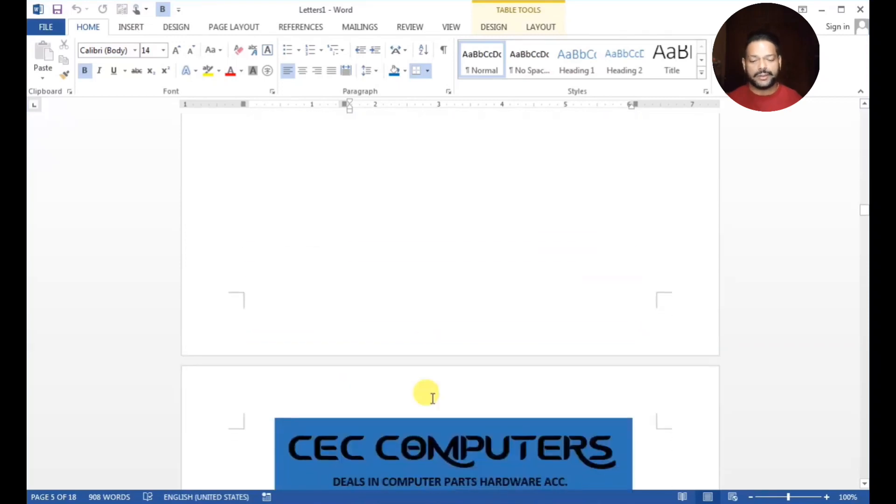
scroll(433, 397, "down", 2)
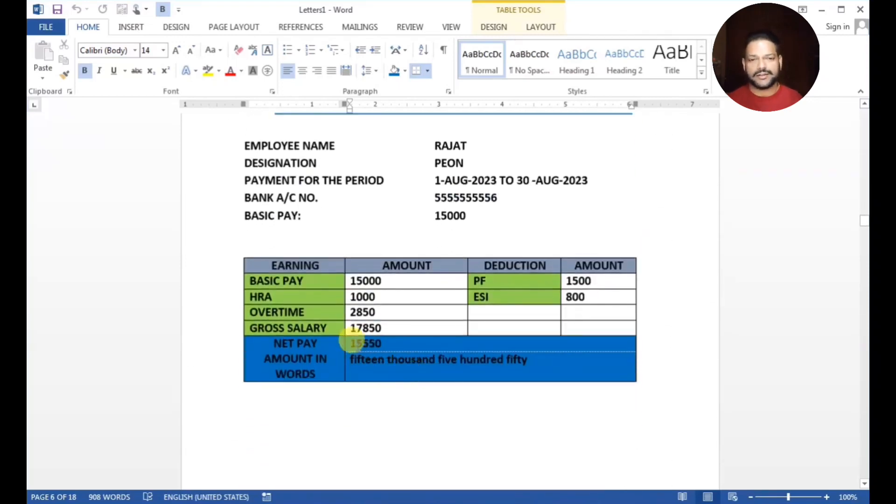
left_click_drag(351, 343, 390, 344)
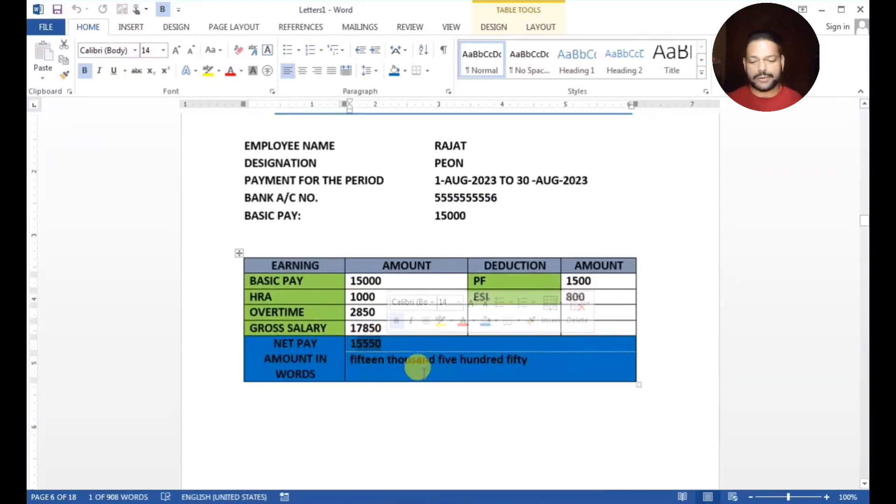
triple_click(422, 372)
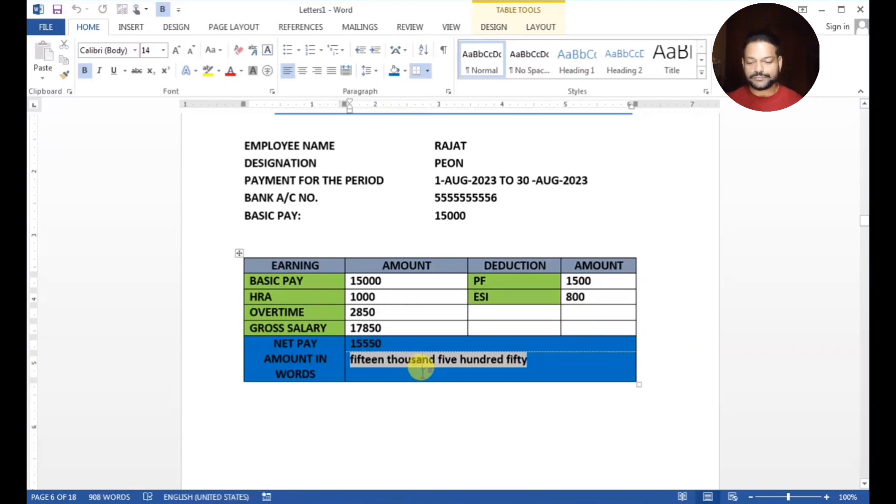
Return to the top of Letters1 and bring up the print preview with Ctrl+P
scroll(422, 372, "up", 10)
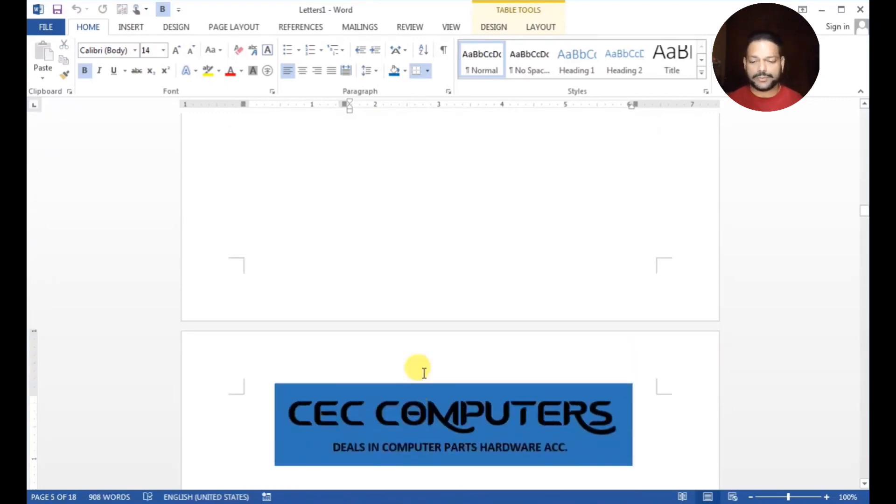
scroll(423, 372, "up", 15)
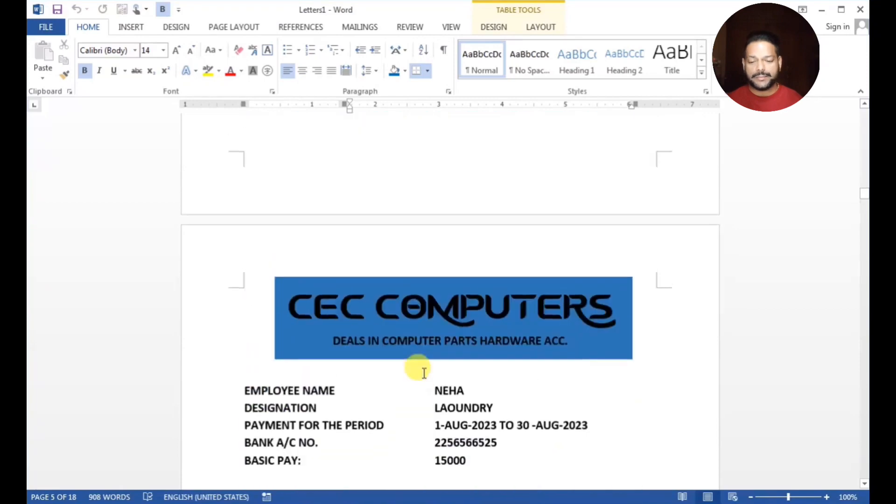
left_click_drag(865, 187, 865, 109)
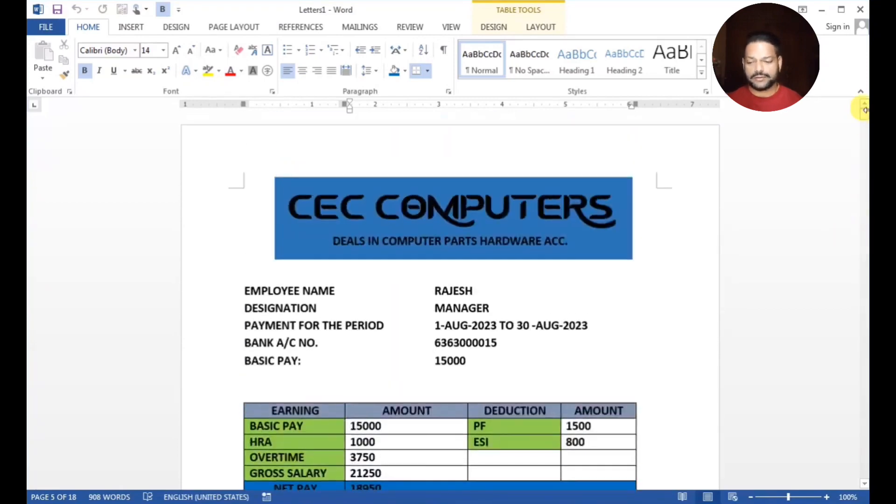
key("ctrl+p")
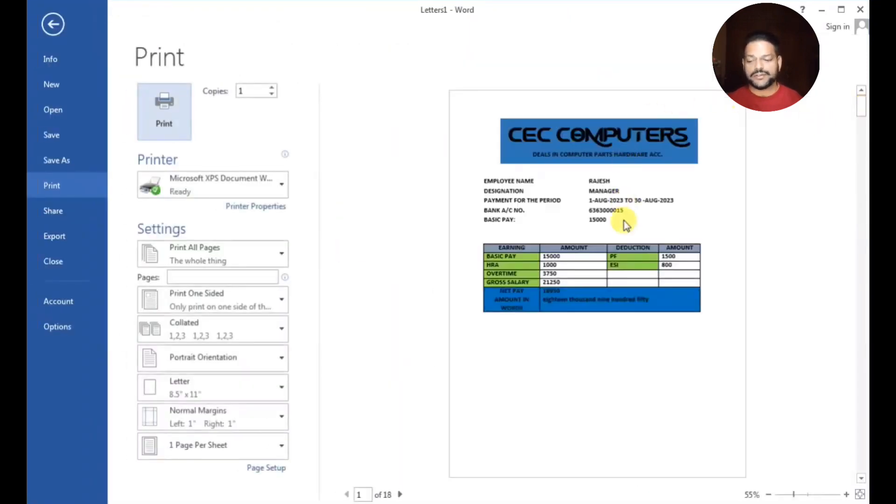
Page the print preview forward to the sixth payslip, then go back to Letters1
left_click(400, 495)
left_click(400, 494)
left_click(401, 494)
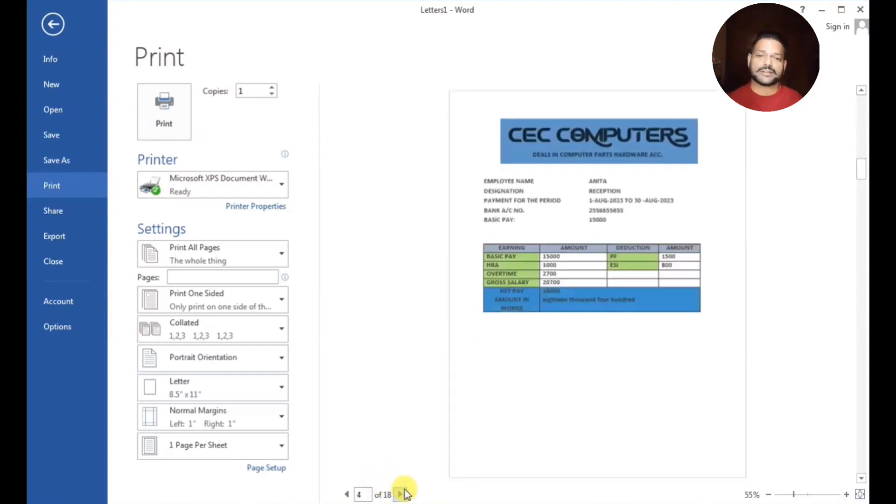
left_click(401, 494)
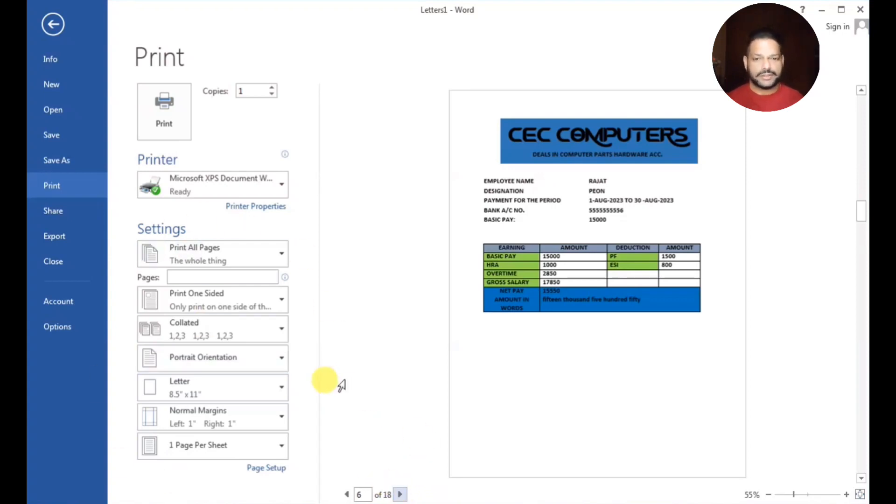
left_click(55, 23)
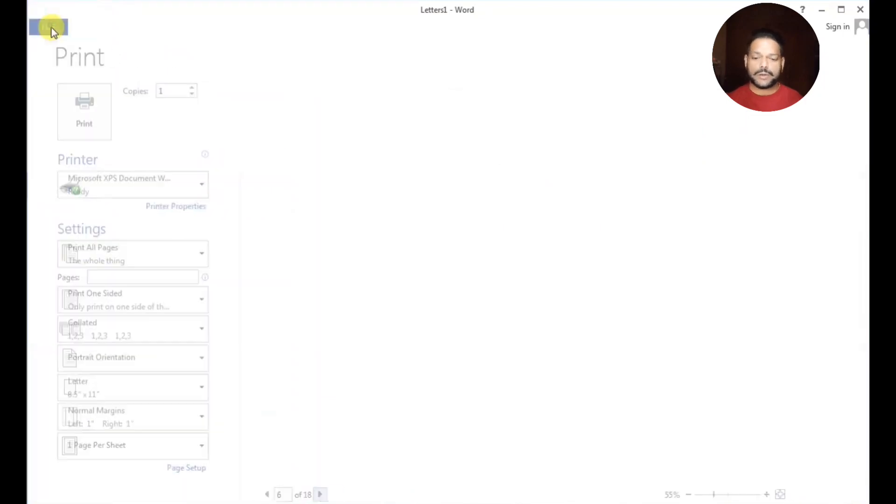
scroll(328, 232, "up", 3)
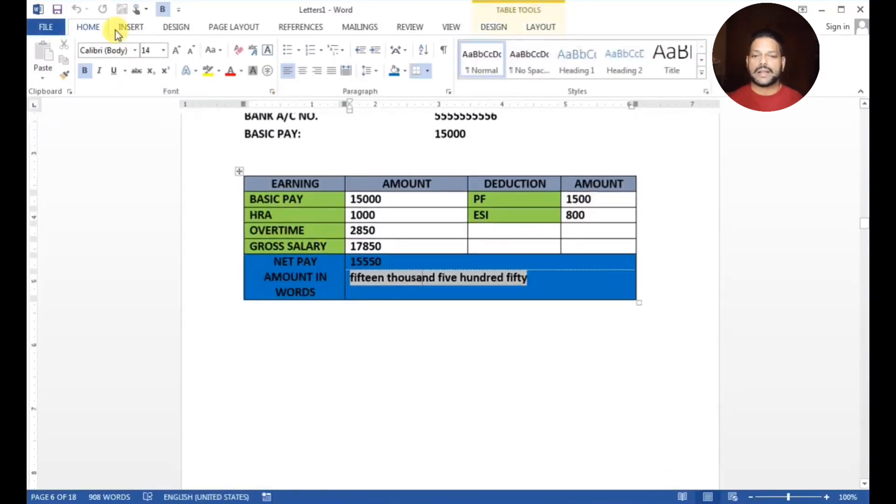
Save the merged payslips as PDF named CEC COMPUTER1.pdf on the Desktop
left_click(45, 26)
left_click(64, 159)
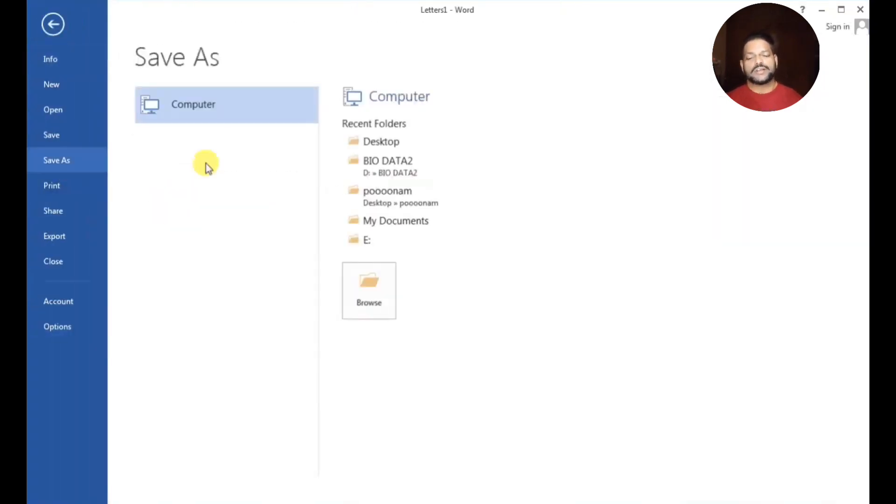
left_click(375, 142)
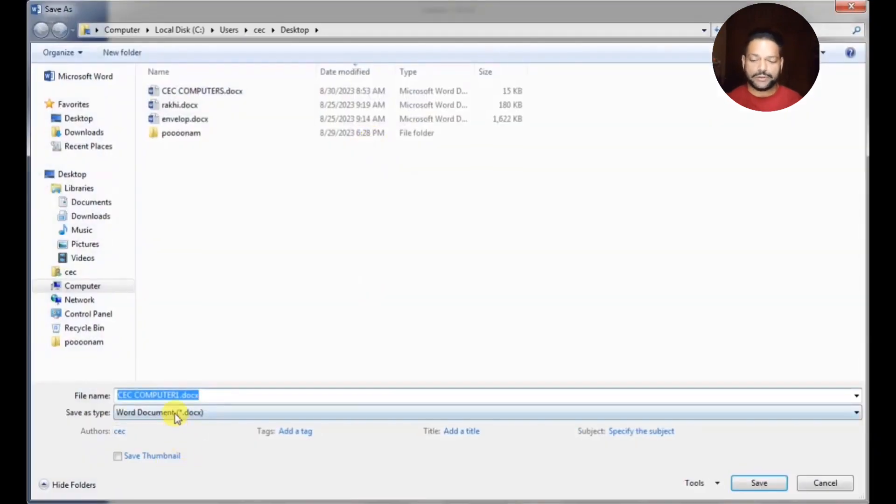
left_click(174, 414)
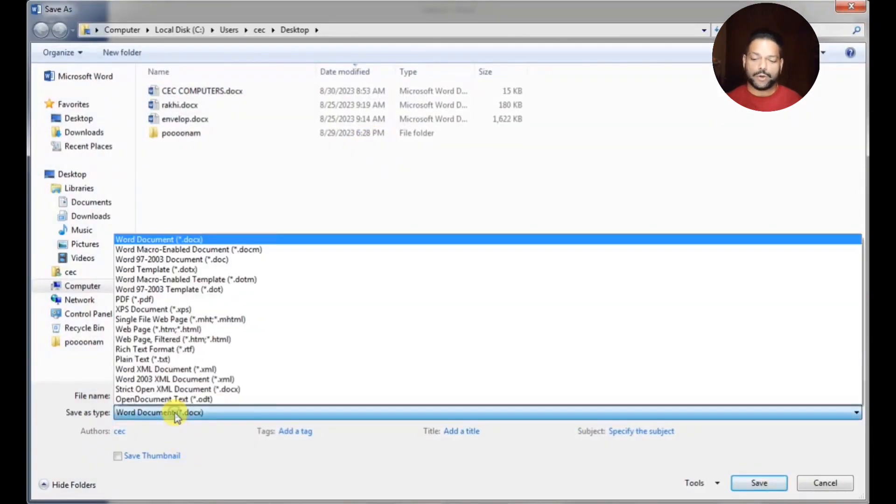
left_click(150, 301)
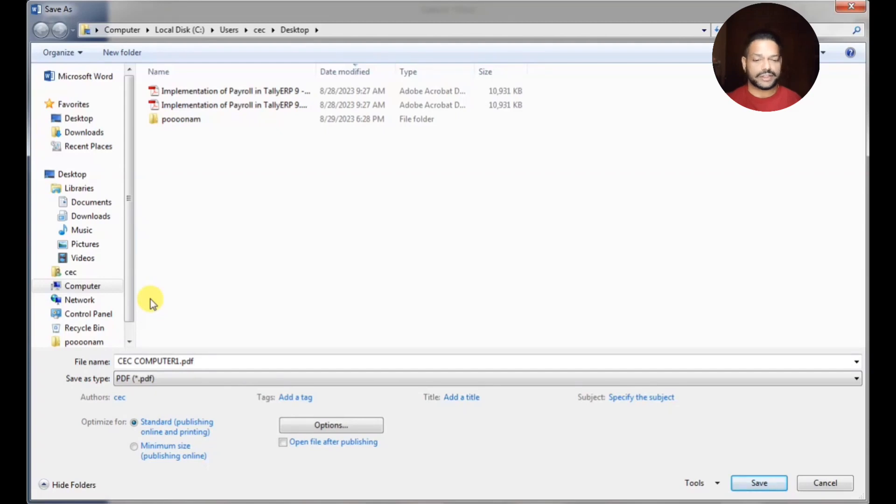
left_click(73, 175)
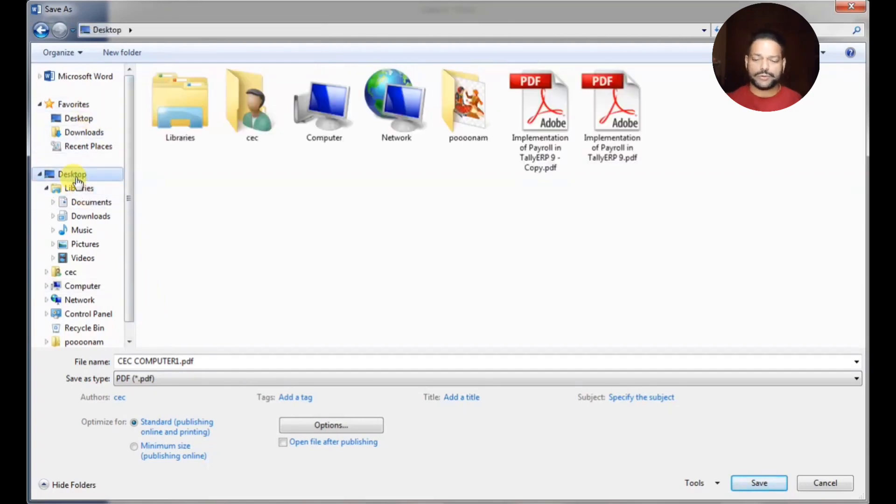
left_click(759, 483)
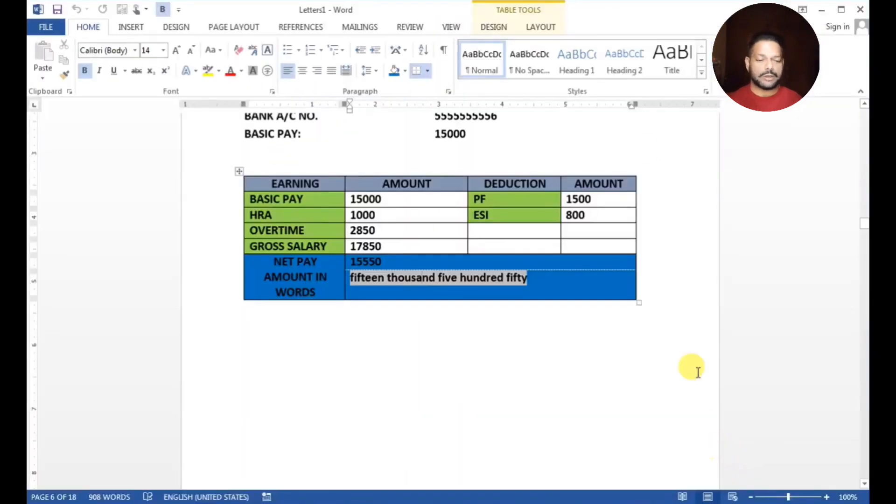
Close Letters1, saving it as CEC COMPUTER1.docx
left_click(860, 11)
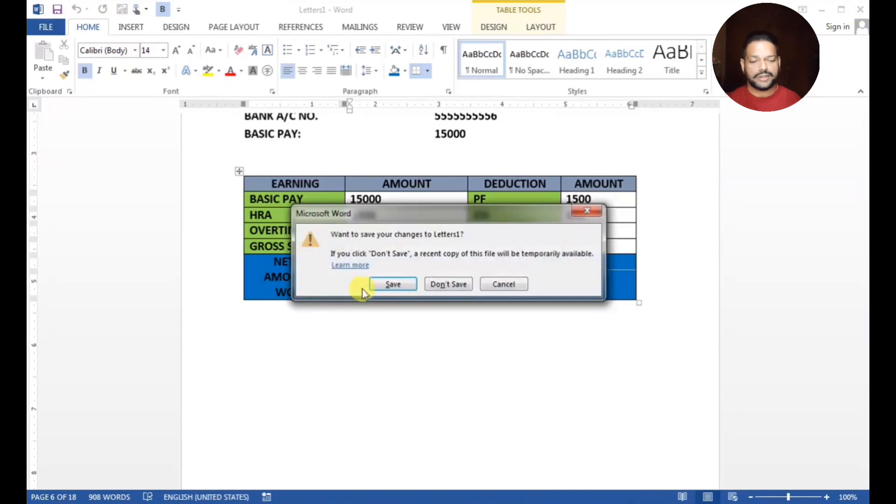
left_click(393, 283)
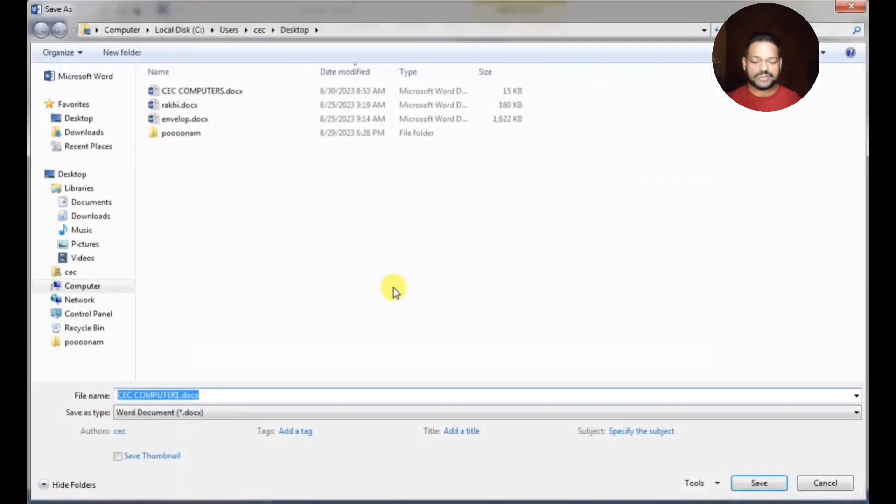
left_click(749, 484)
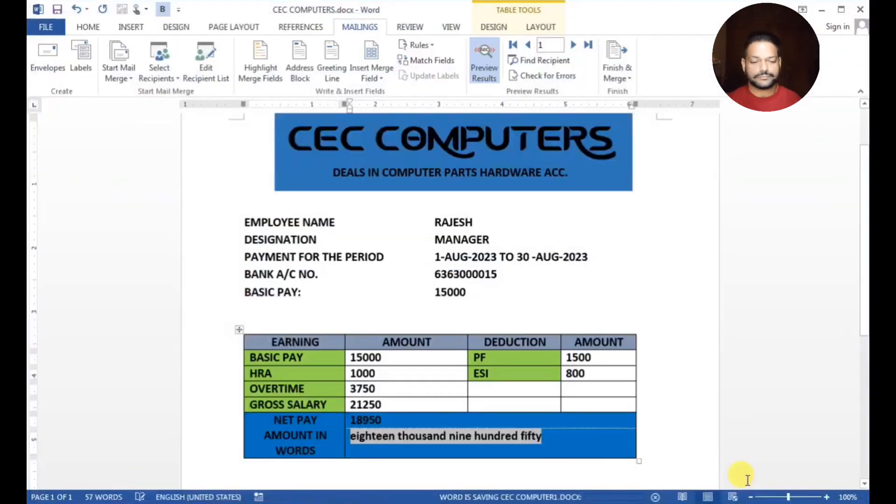
Close the CEC COMPUTERS template without saving and refresh the desktop
left_click(861, 10)
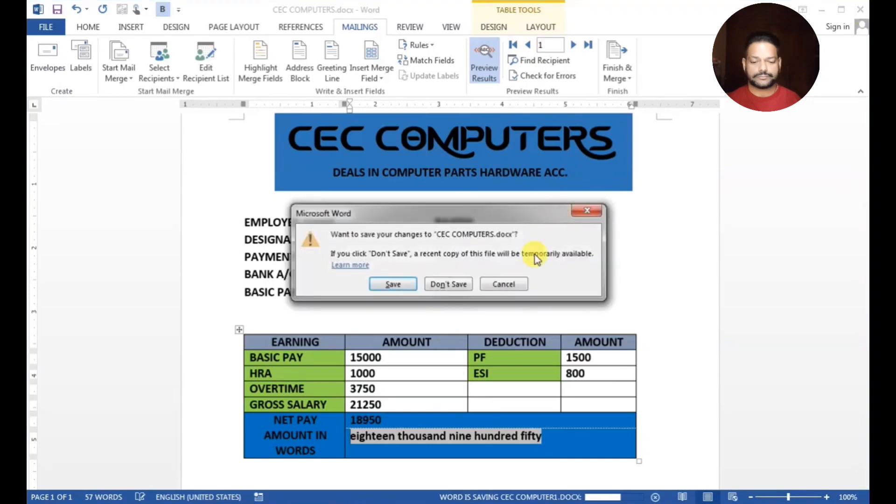
left_click(432, 287)
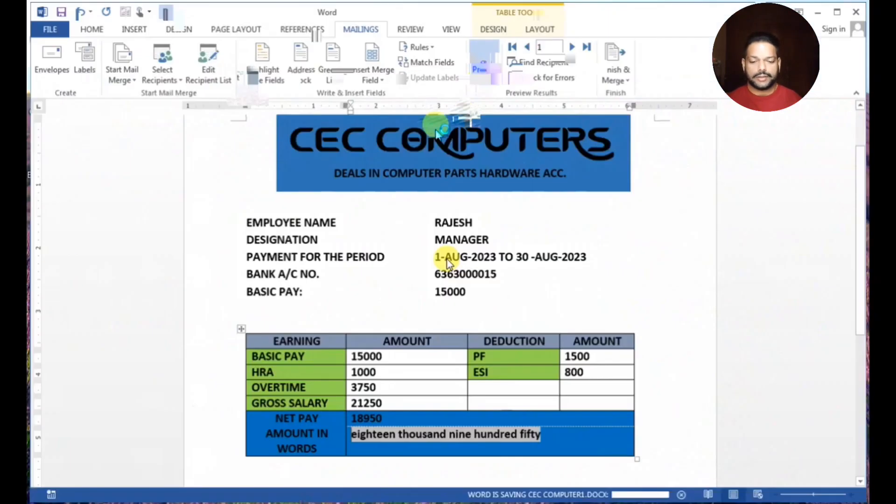
right_click(436, 129)
left_click(472, 169)
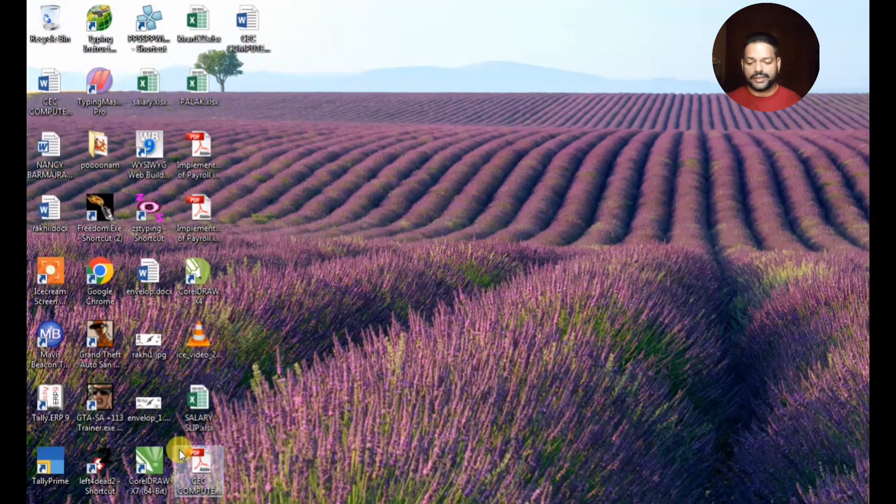
Open CEC COMPUTER1.pdf in Adobe Reader and scroll down through the merged payslip pages
left_click(205, 465)
double_click(204, 465)
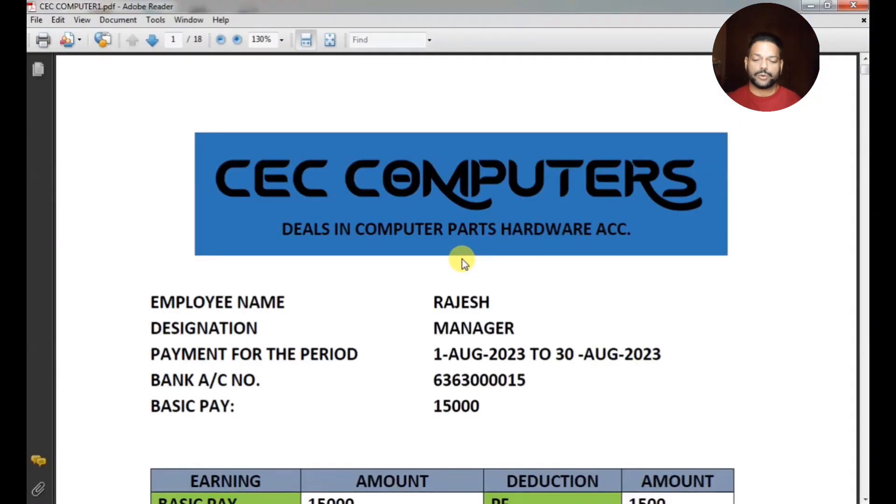
scroll(462, 261, "down", 5)
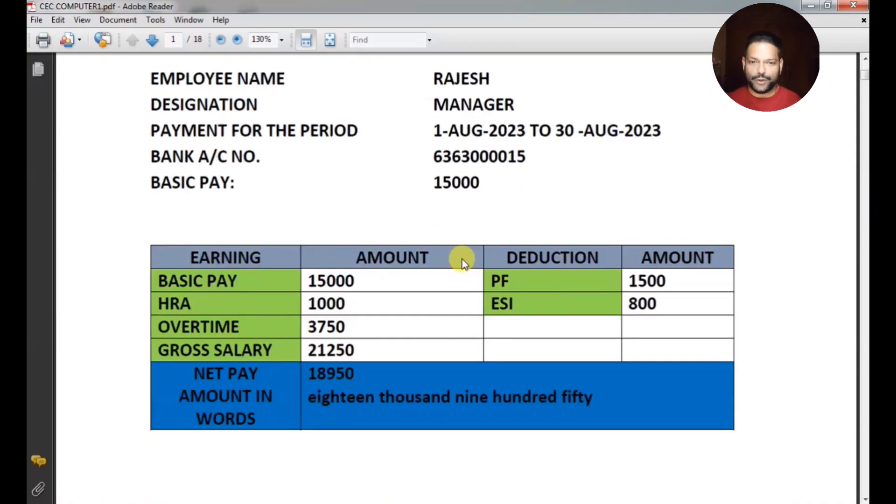
scroll(462, 261, "down", 10)
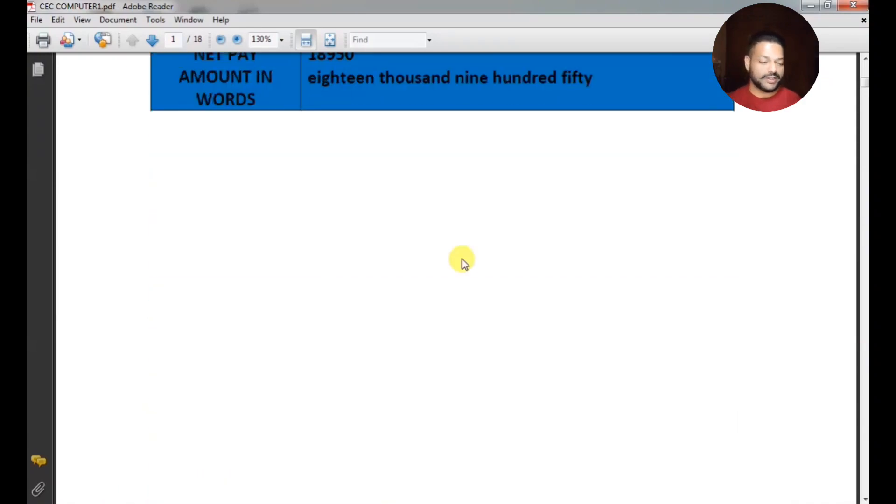
scroll(462, 260, "down", 12)
scroll(462, 259, "up", 1)
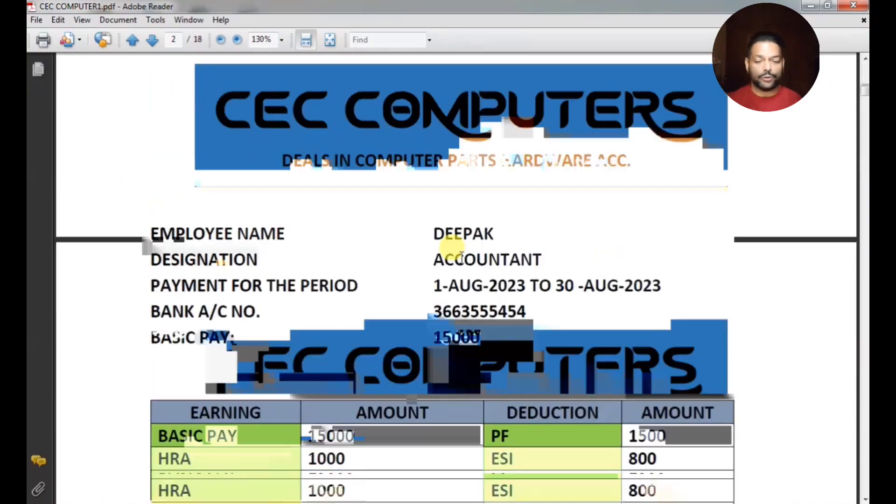
scroll(462, 259, "down", 4)
scroll(463, 259, "down", 6)
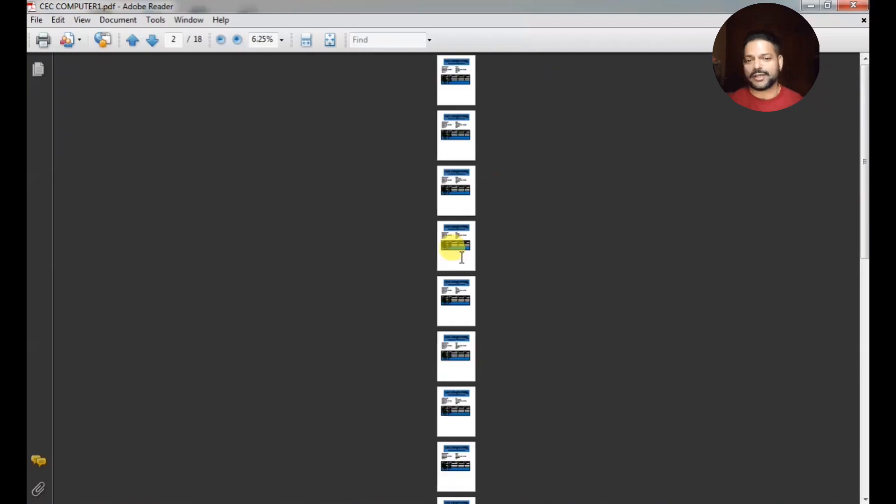
Scroll back up through the 18 payslips to the first page, then close the PDF
scroll(460, 259, "up", 6)
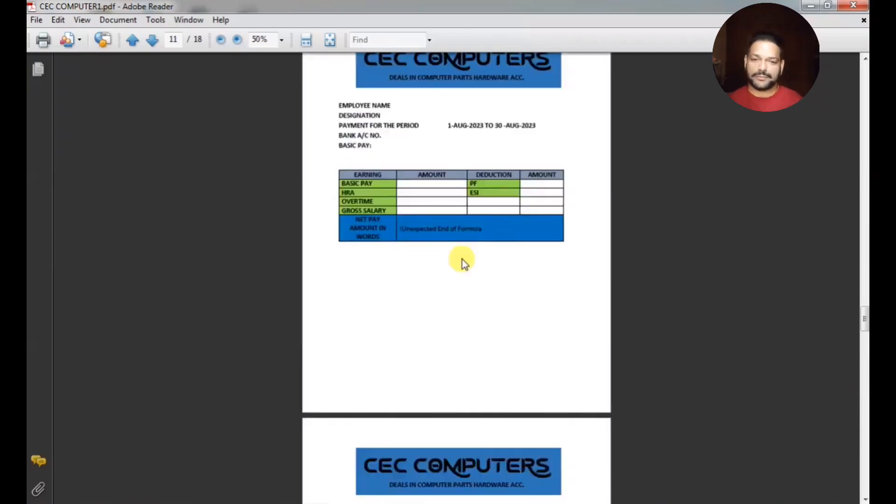
scroll(463, 259, "up", 2)
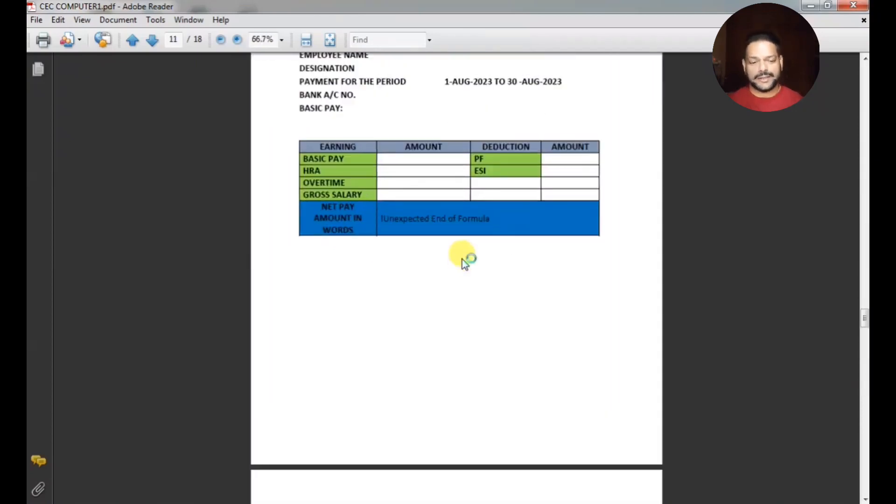
scroll(462, 259, "down", 1)
scroll(463, 259, "up", 12)
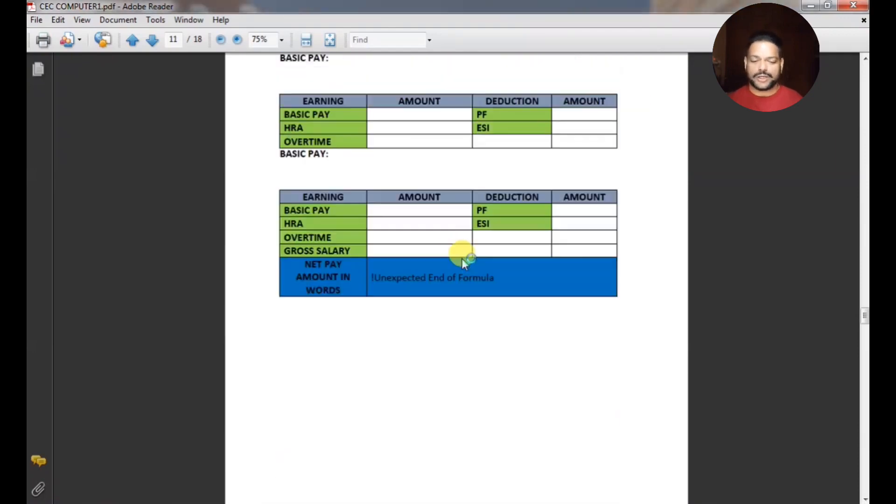
scroll(462, 260, "up", 10)
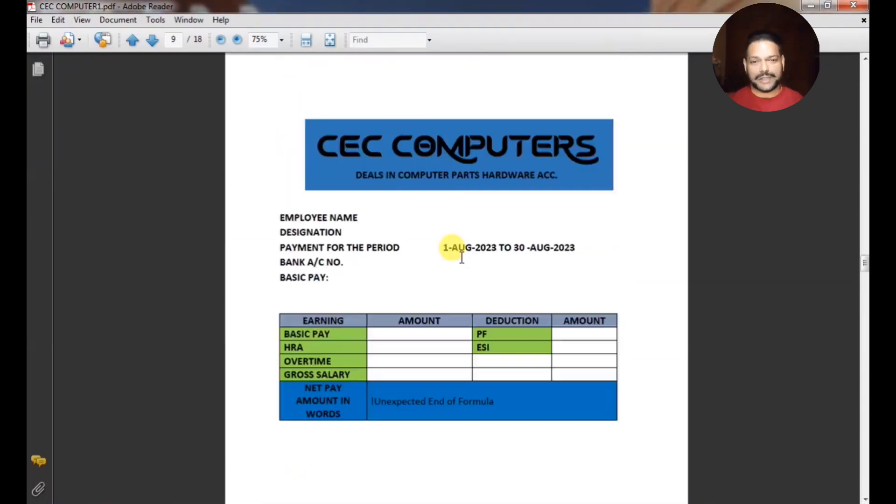
scroll(462, 259, "up", 5)
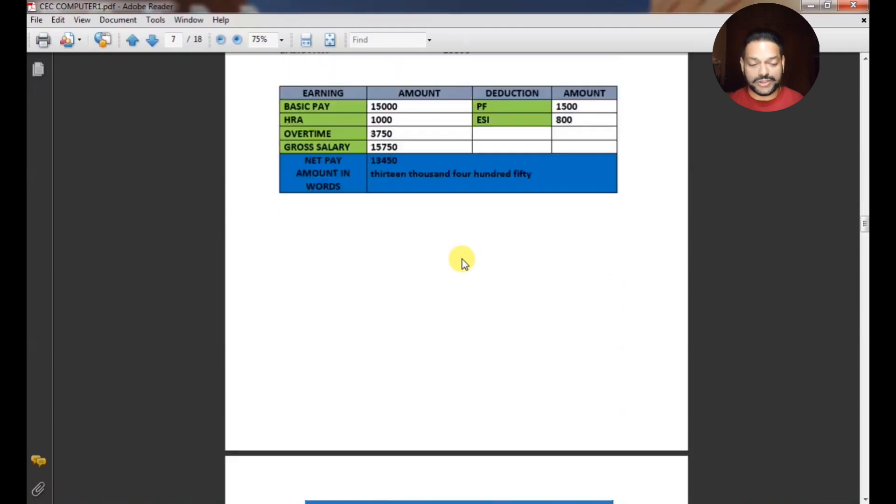
scroll(462, 259, "up", 5)
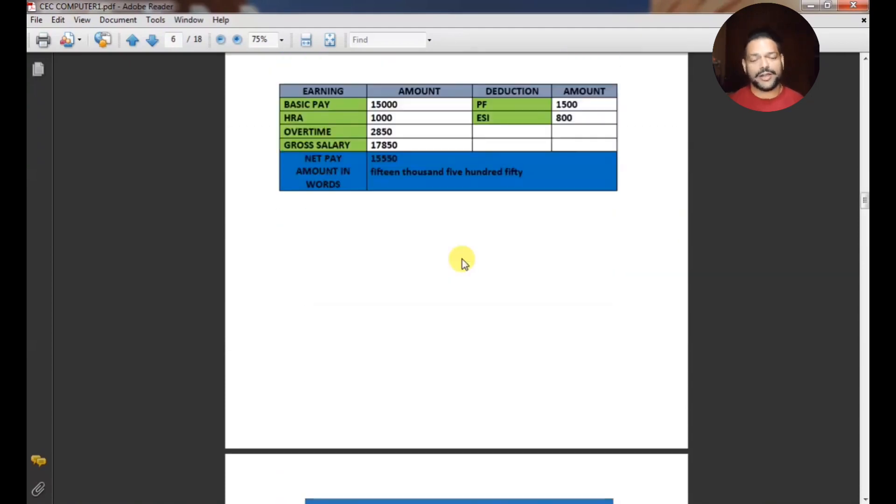
scroll(462, 259, "up", 5)
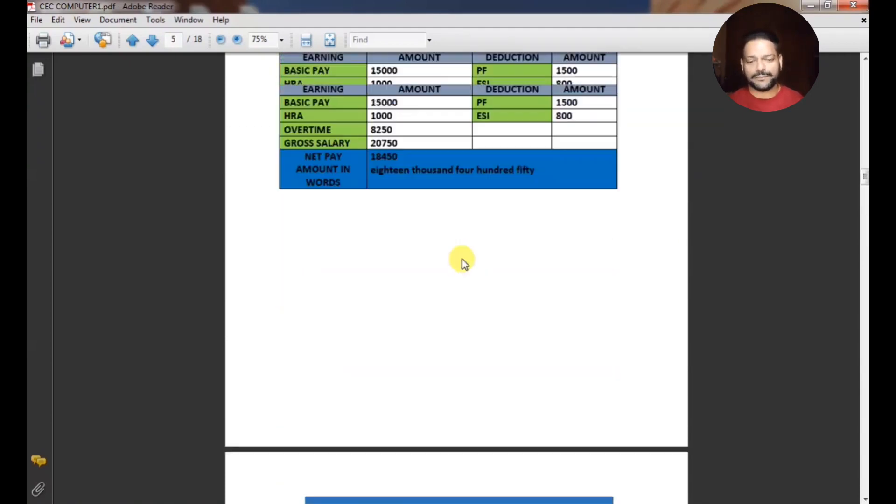
scroll(462, 259, "up", 5)
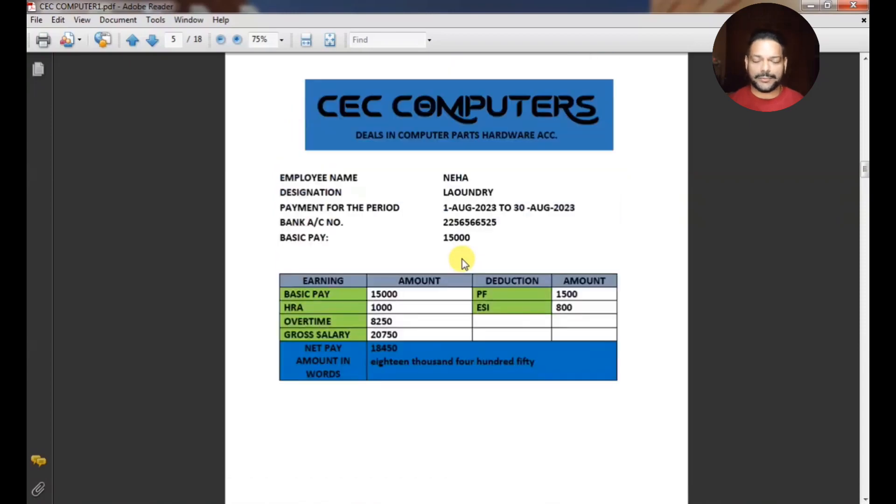
scroll(462, 259, "up", 5)
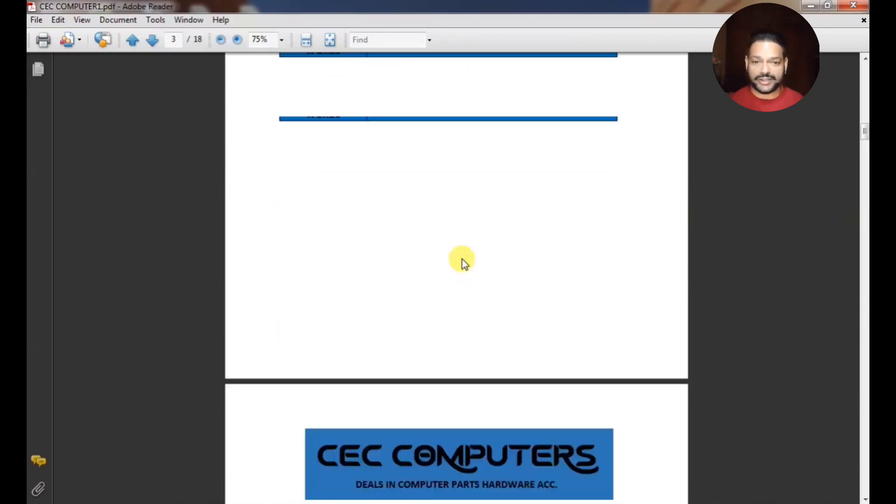
scroll(462, 259, "up", 10)
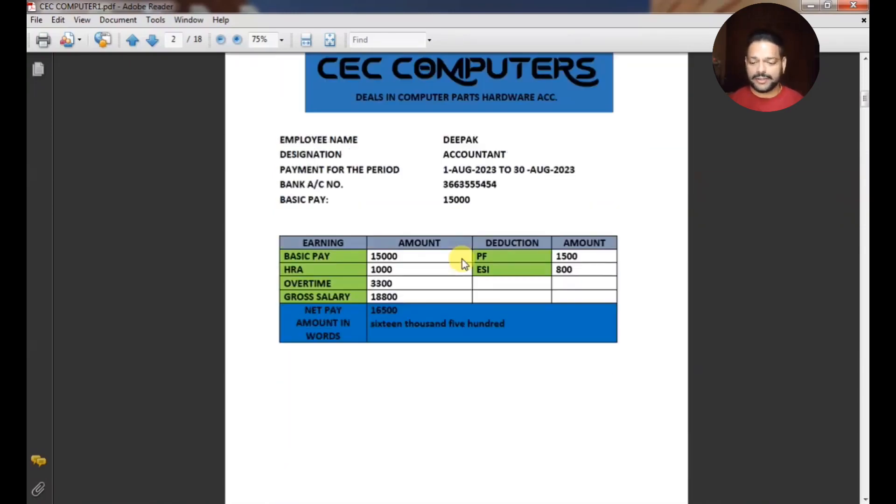
scroll(462, 259, "up", 3)
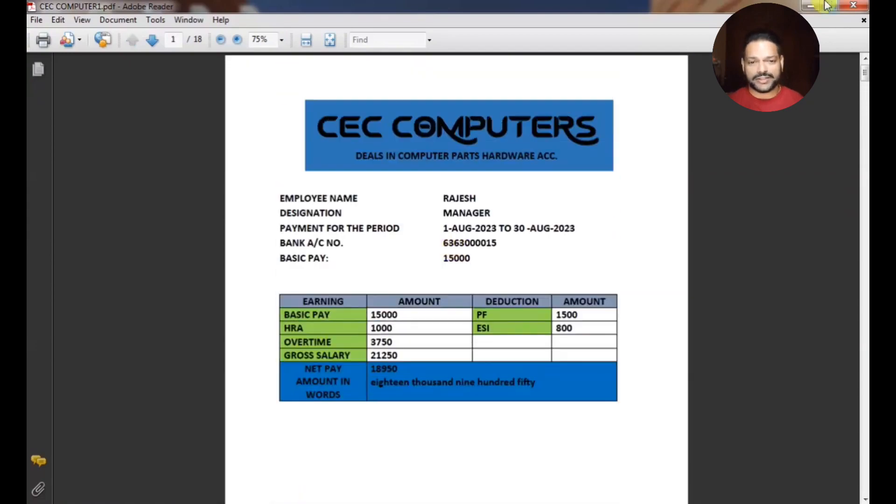
left_click(857, 7)
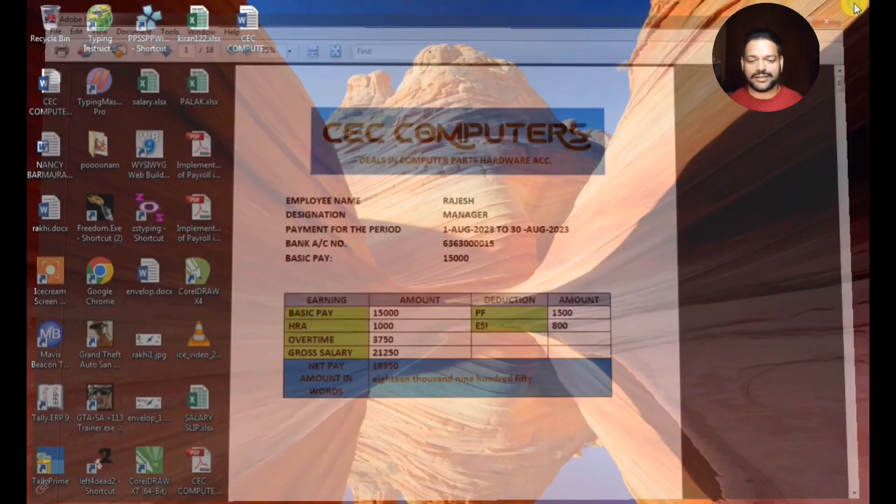